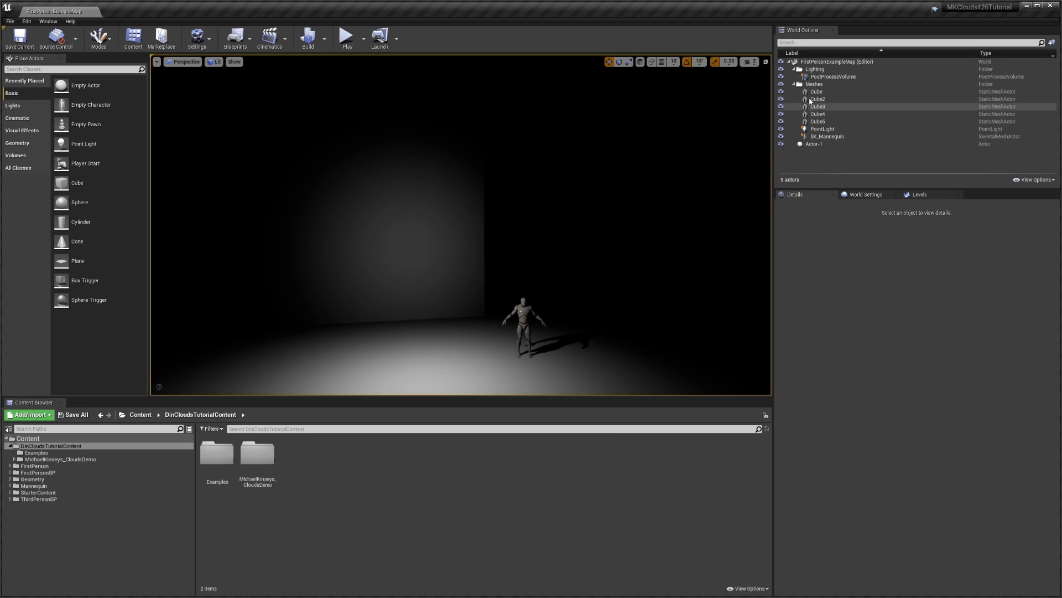
# Examine the existing cubes, mannequin and point light in the level, then clear the selection
pyautogui.click(817, 91)
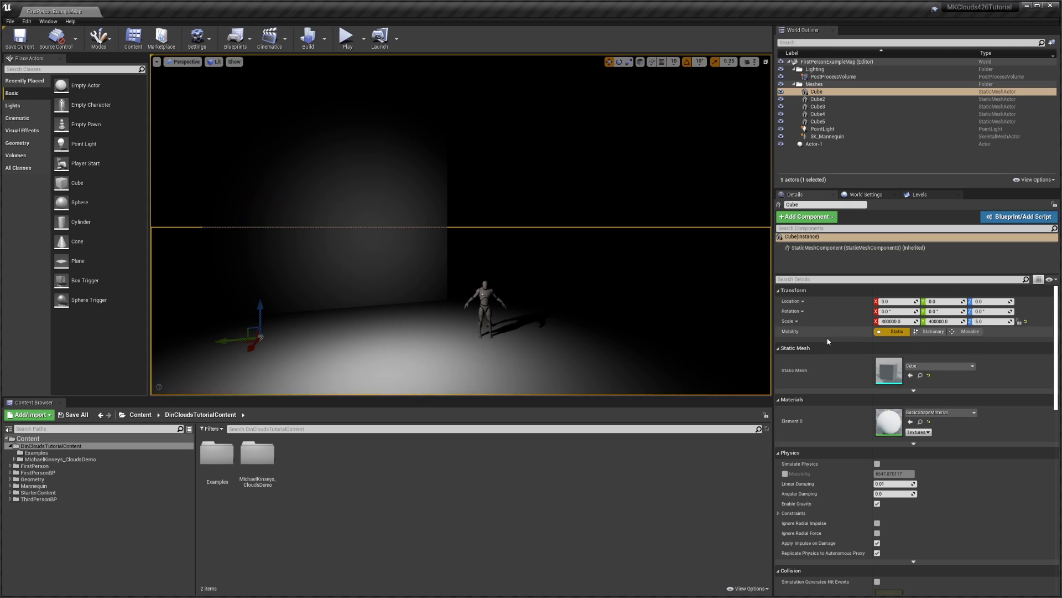
pyautogui.moveTo(736, 277); pyautogui.dragTo(760, 264, button='right')
pyautogui.click(827, 101)
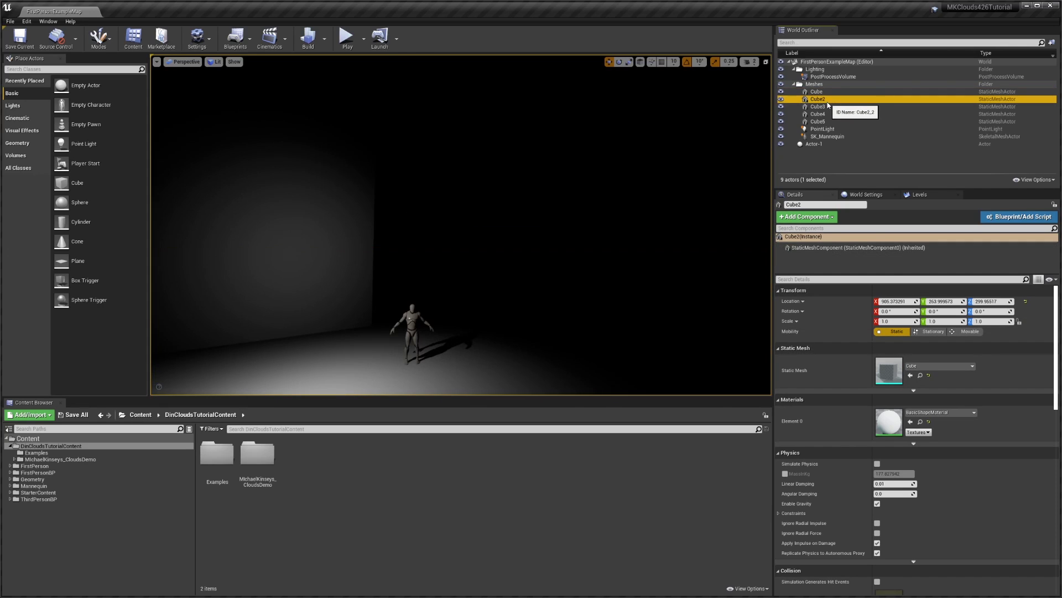
pyautogui.click(827, 108)
pyautogui.click(826, 114)
pyautogui.click(824, 121)
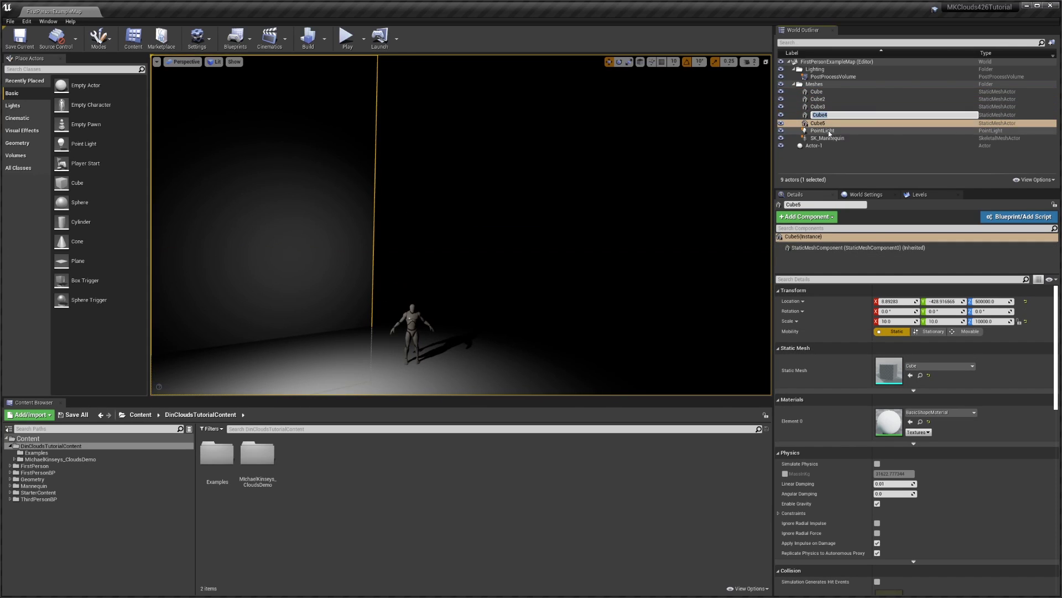
pyautogui.click(816, 136)
pyautogui.click(822, 129)
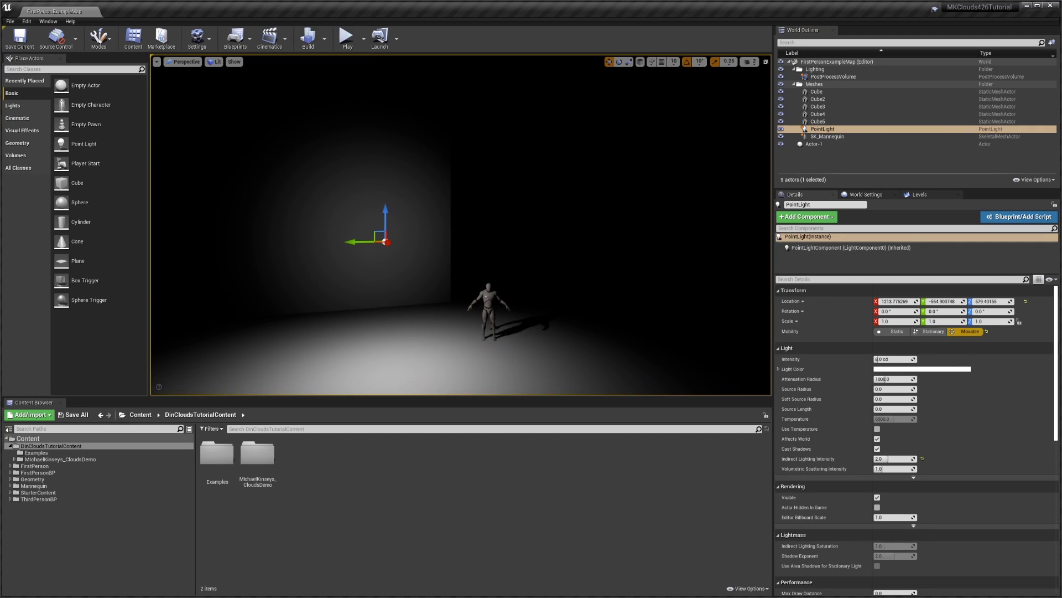
pyautogui.click(533, 227)
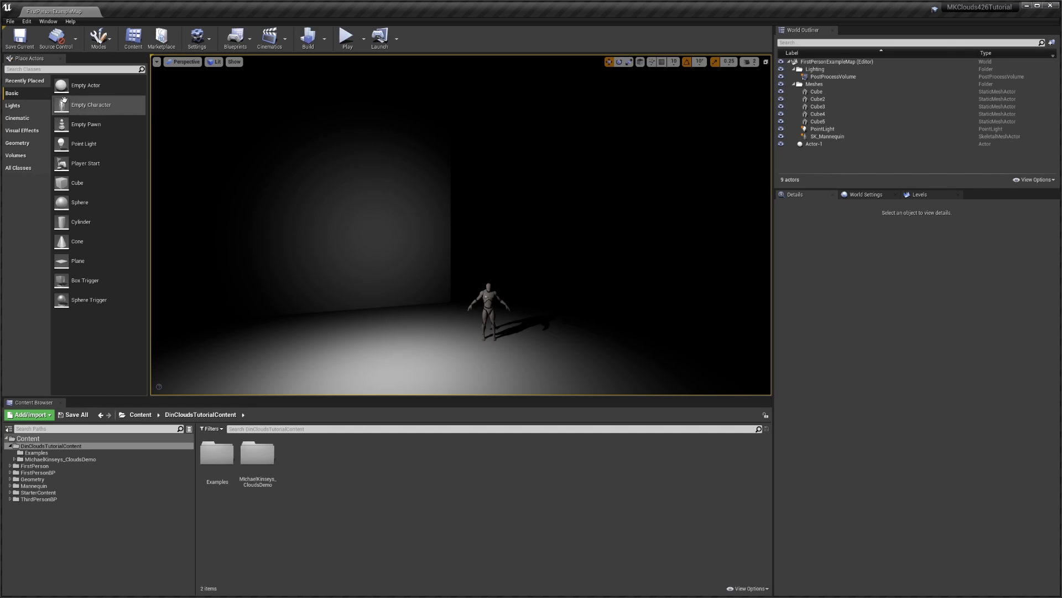
# Add a Sky Atmosphere and a Sky Light with Real Time Capture, resetting both locations to the world origin
pyautogui.click(57, 71)
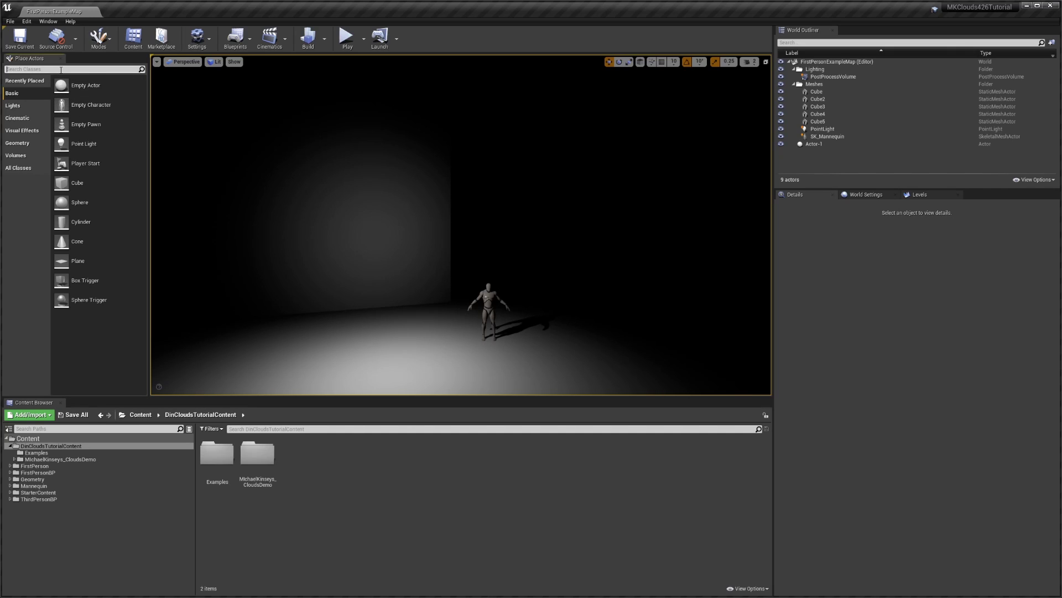
pyautogui.write('sky')
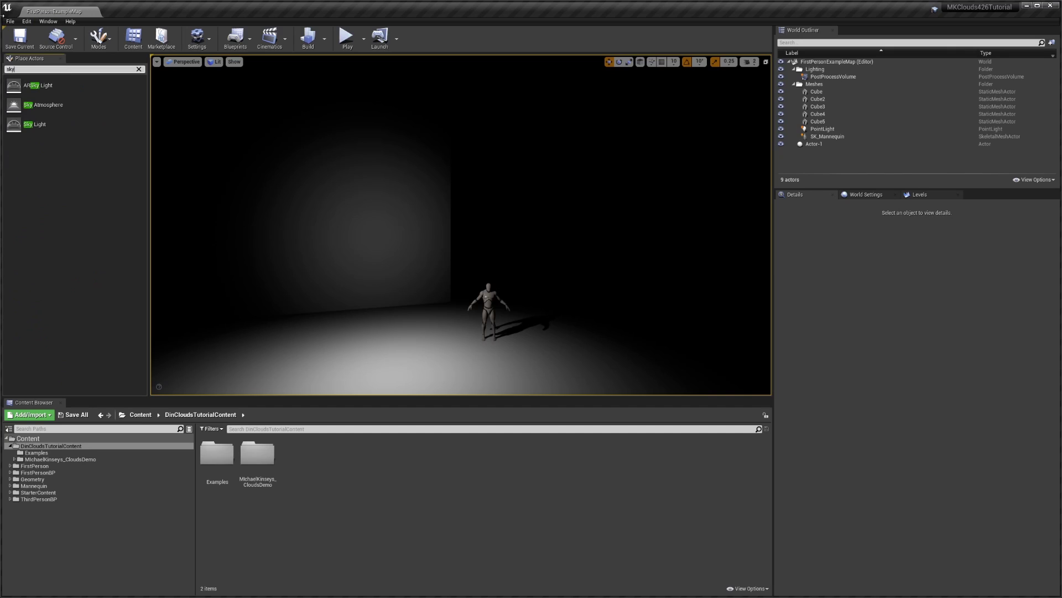
pyautogui.moveTo(78, 105); pyautogui.dragTo(458, 248)
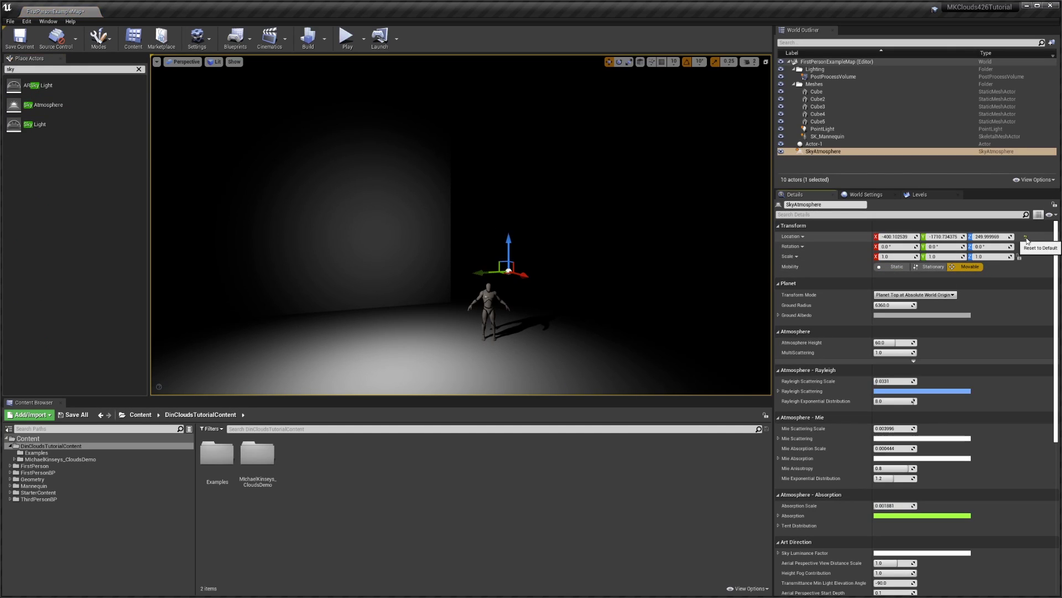
pyautogui.click(1026, 238)
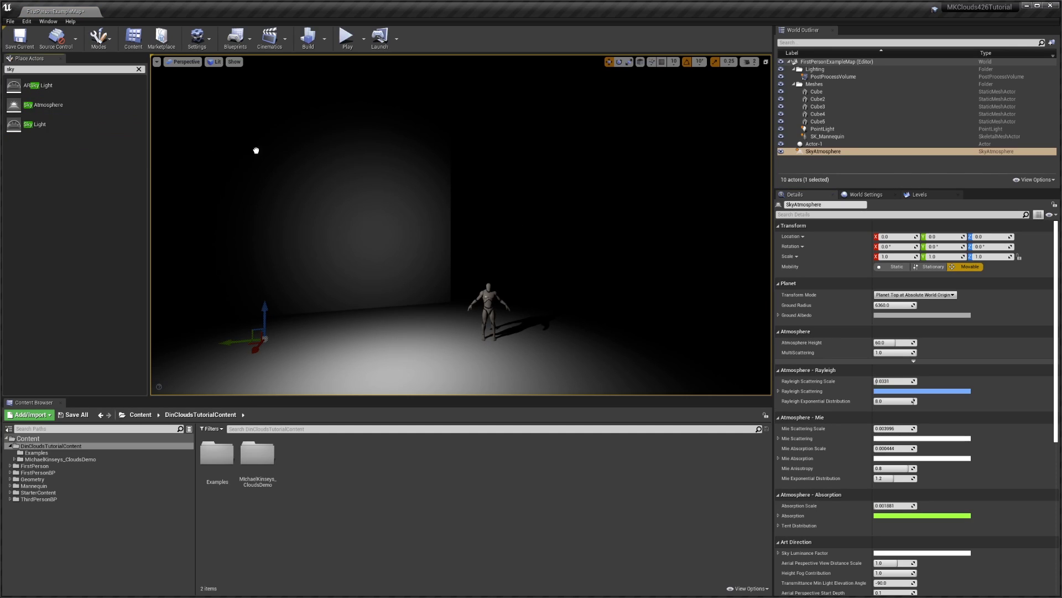
pyautogui.click(480, 296)
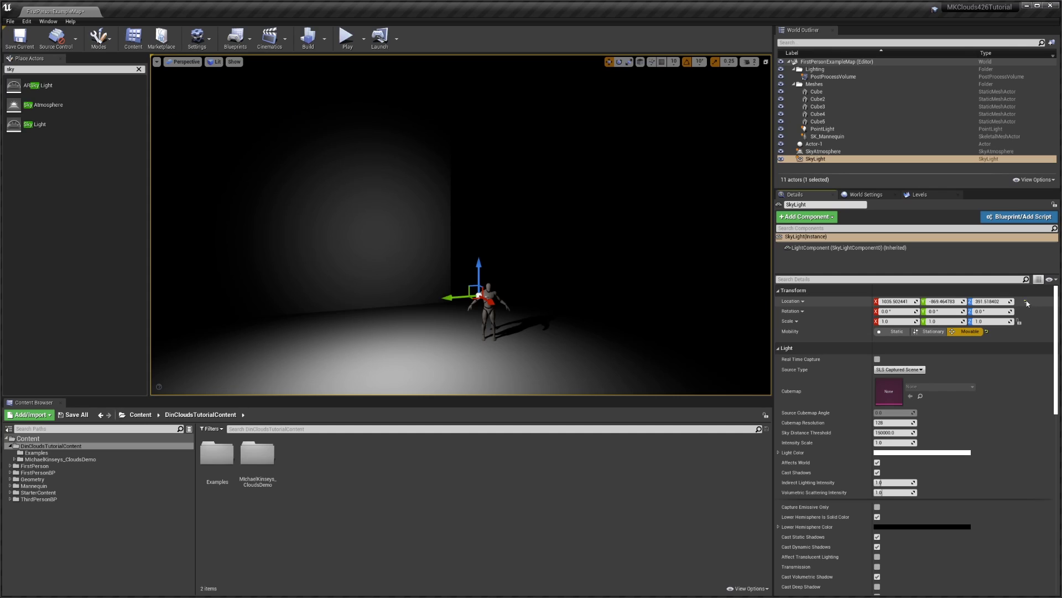
pyautogui.click(1026, 302)
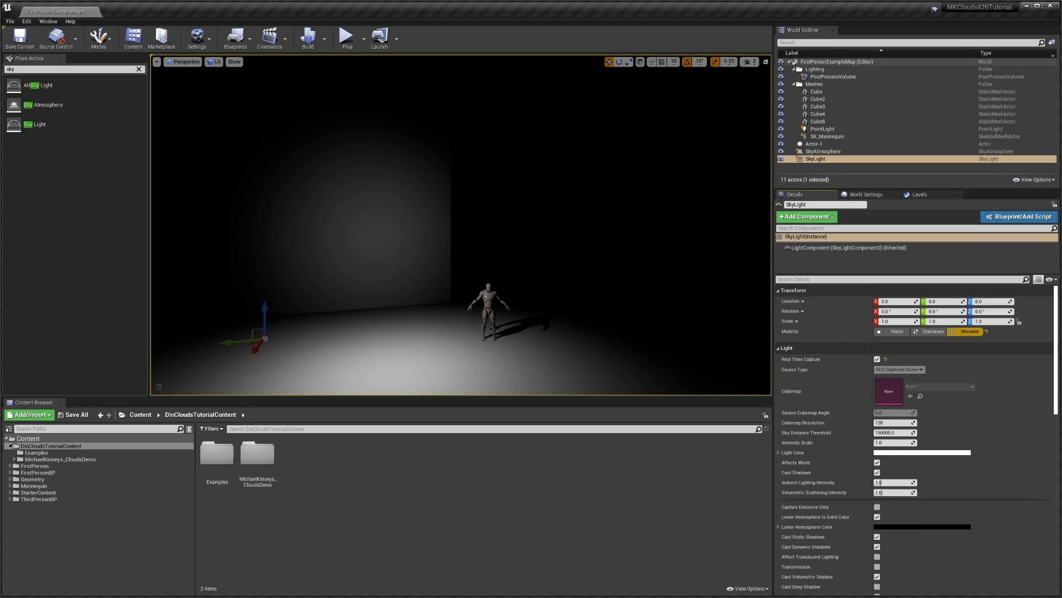
# Add a Directional Light at the world origin and set its mobility to Movable
pyautogui.click(55, 70)
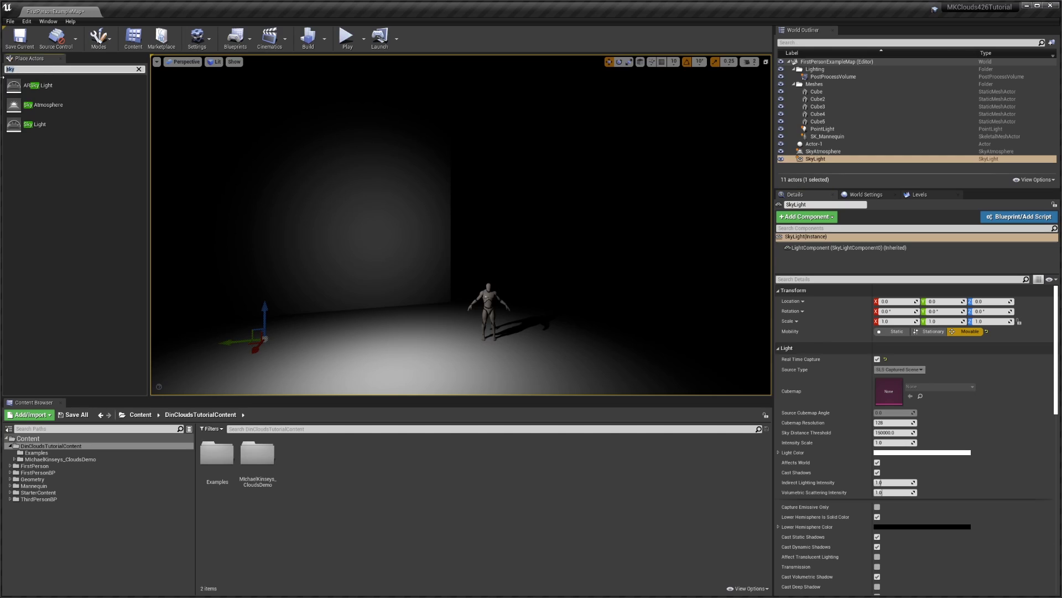
pyautogui.press('BackSpace')
pyautogui.write('dire')
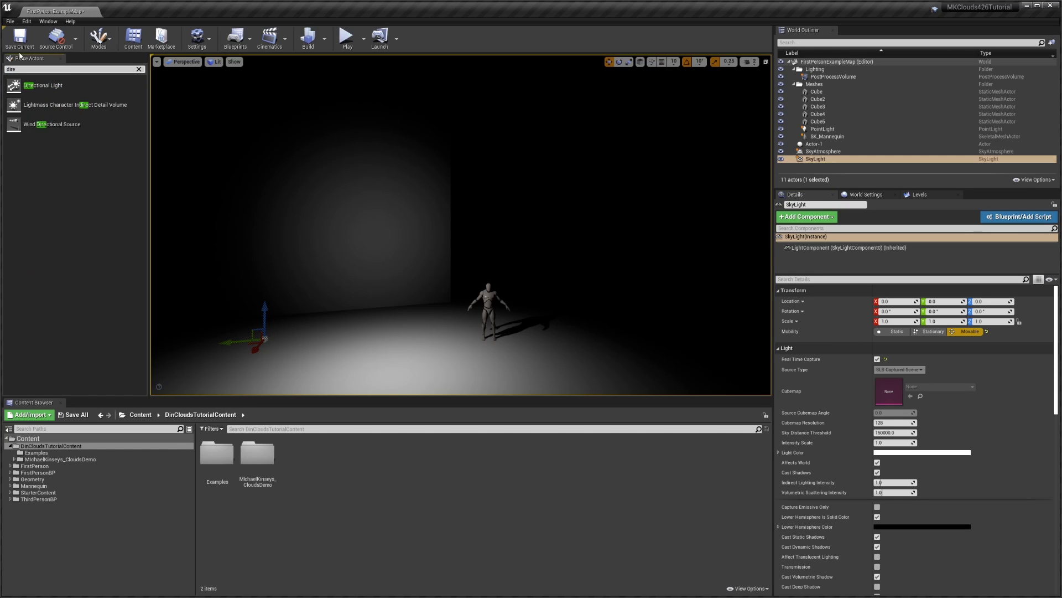
pyautogui.moveTo(43, 85); pyautogui.dragTo(368, 255)
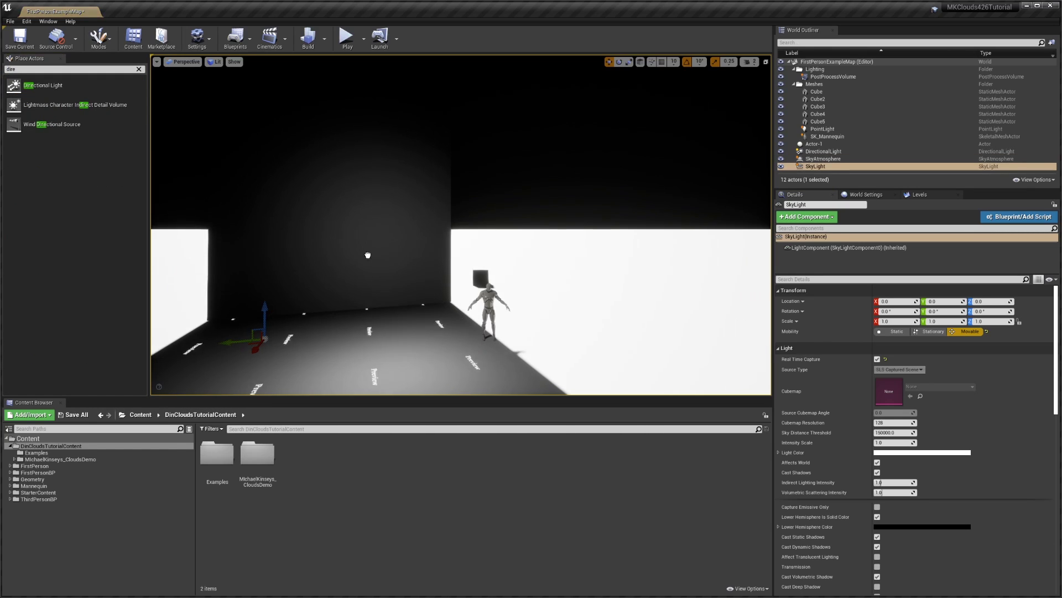
pyautogui.click(455, 271)
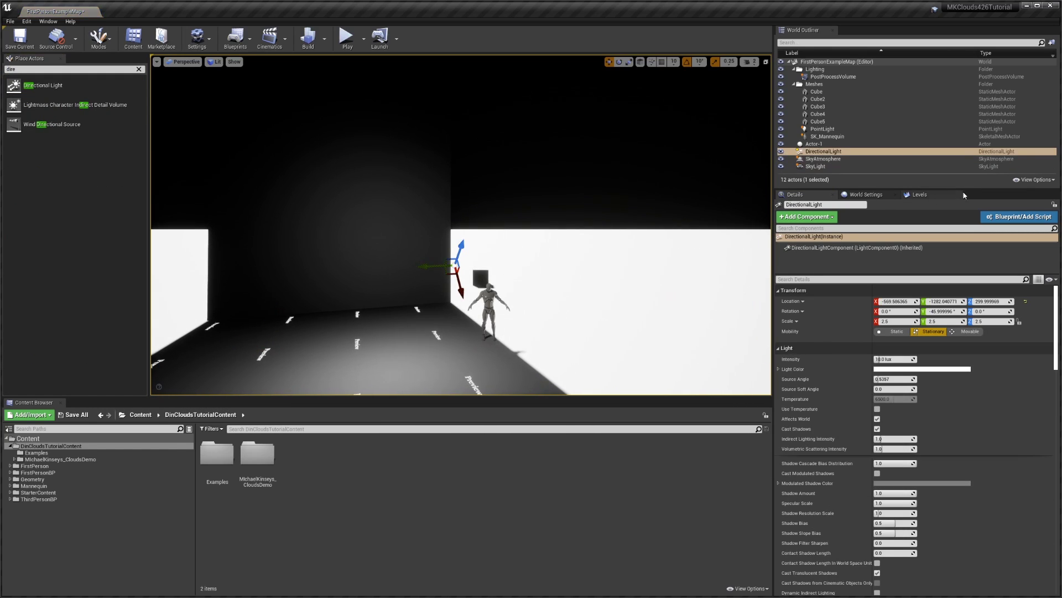
pyautogui.click(1026, 302)
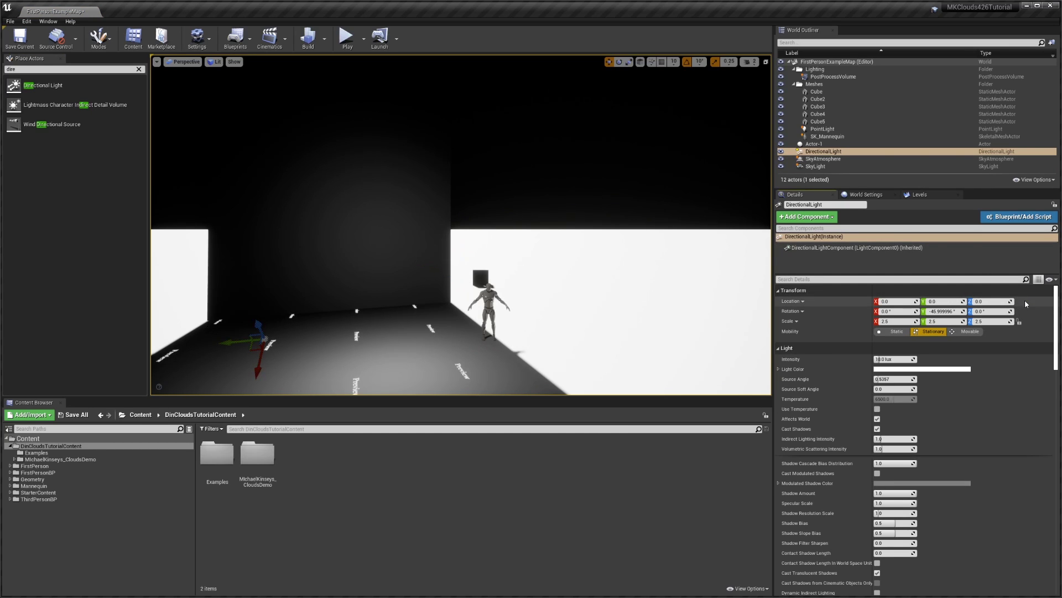
pyautogui.click(964, 333)
# Move the Directional Light, Sky Atmosphere and Sky Light into the Lighting folder
pyautogui.moveTo(475, 237); pyautogui.dragTo(475, 237, button='right')
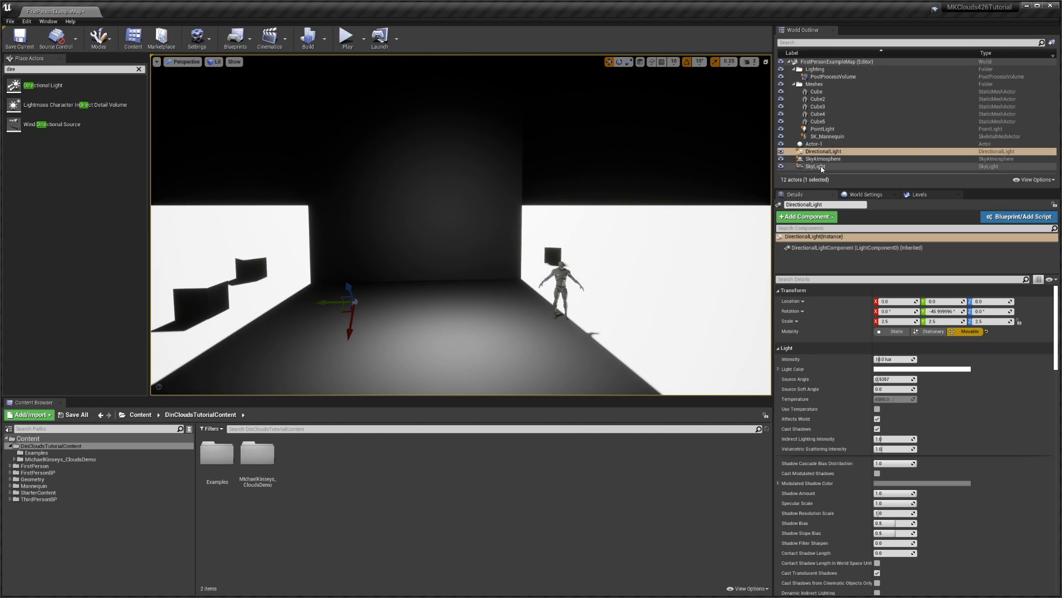
pyautogui.click(817, 166)
pyautogui.keyDown('shift'); pyautogui.click(823, 151); pyautogui.keyUp('shift')
pyautogui.moveTo(822, 158); pyautogui.dragTo(827, 71)
pyautogui.click(820, 99)
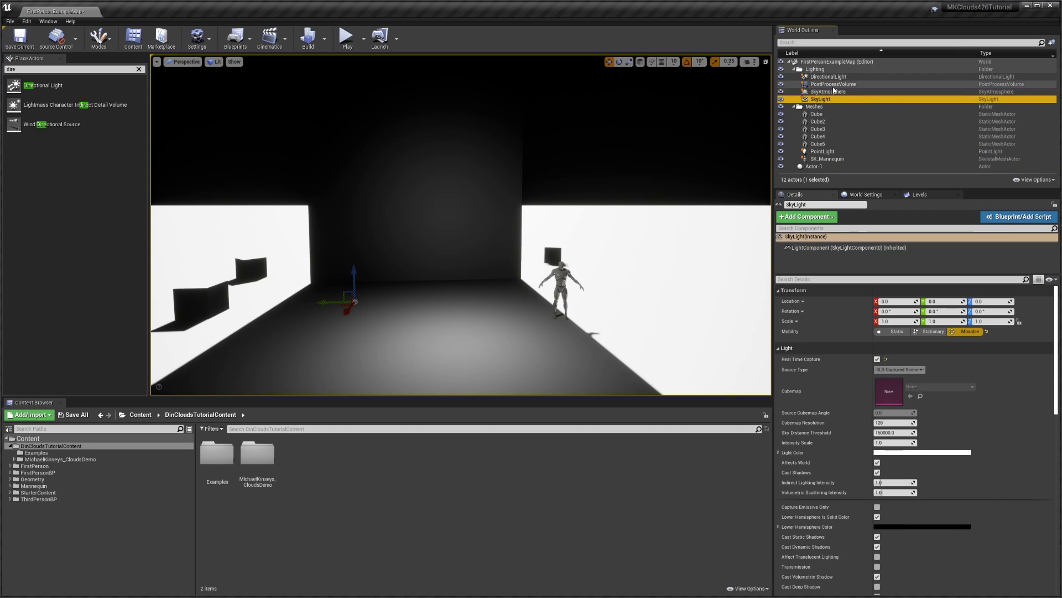
# Enable Atmosphere Sun Light on the Directional Light
pyautogui.click(828, 77)
pyautogui.scroll(-10, 932, 325)
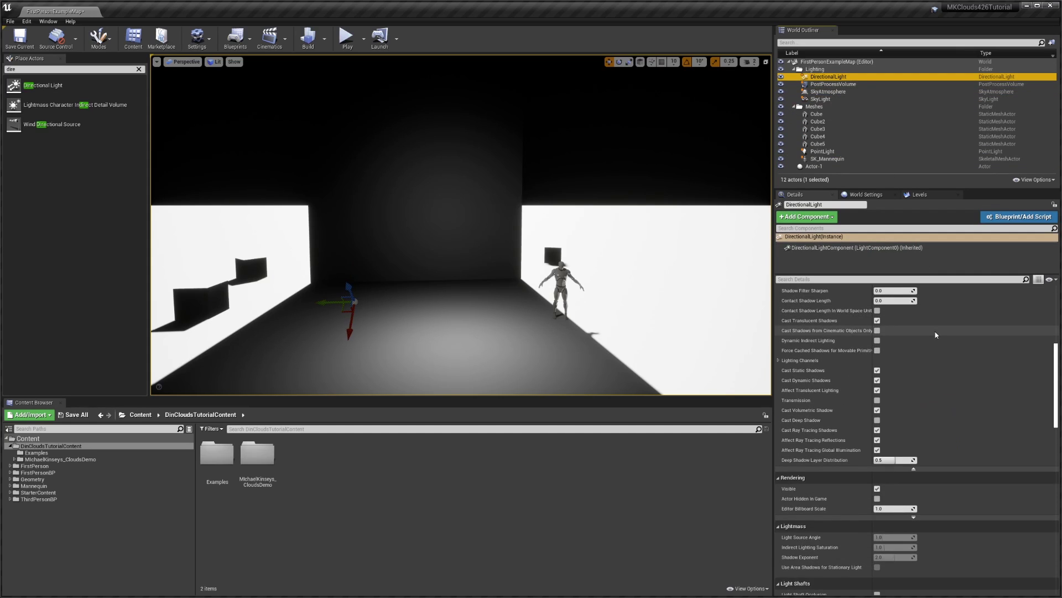
pyautogui.scroll(-3, 935, 334)
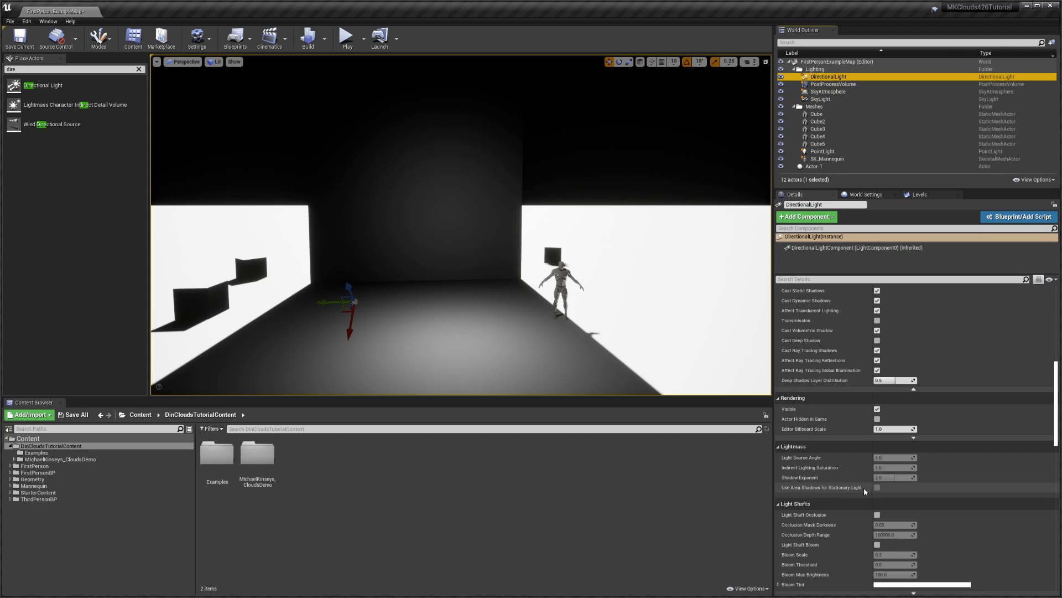
pyautogui.scroll(-4, 918, 464)
pyautogui.scroll(-5, 912, 476)
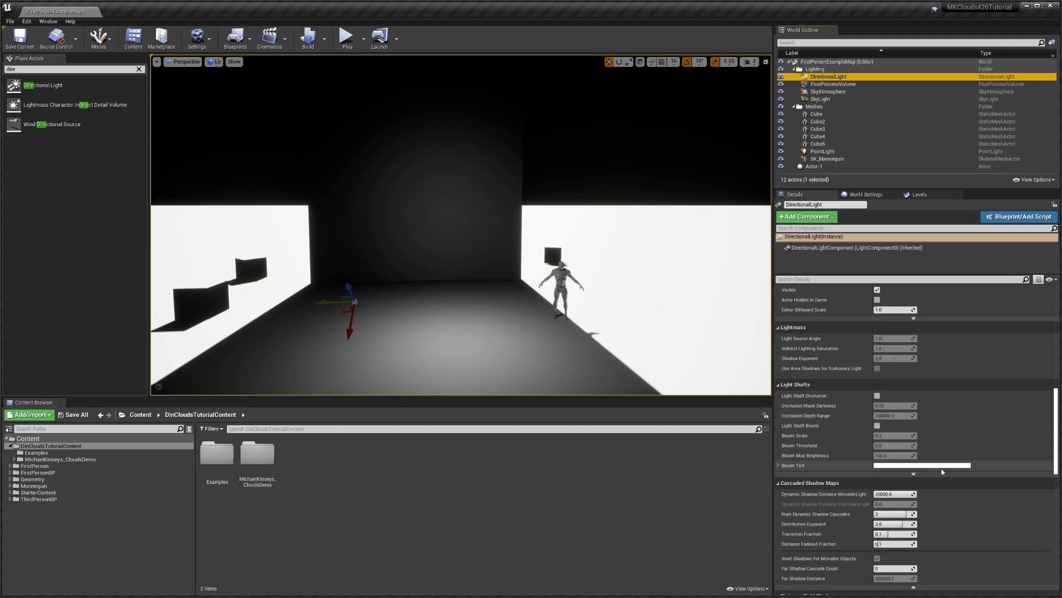
pyautogui.scroll(-3, 947, 472)
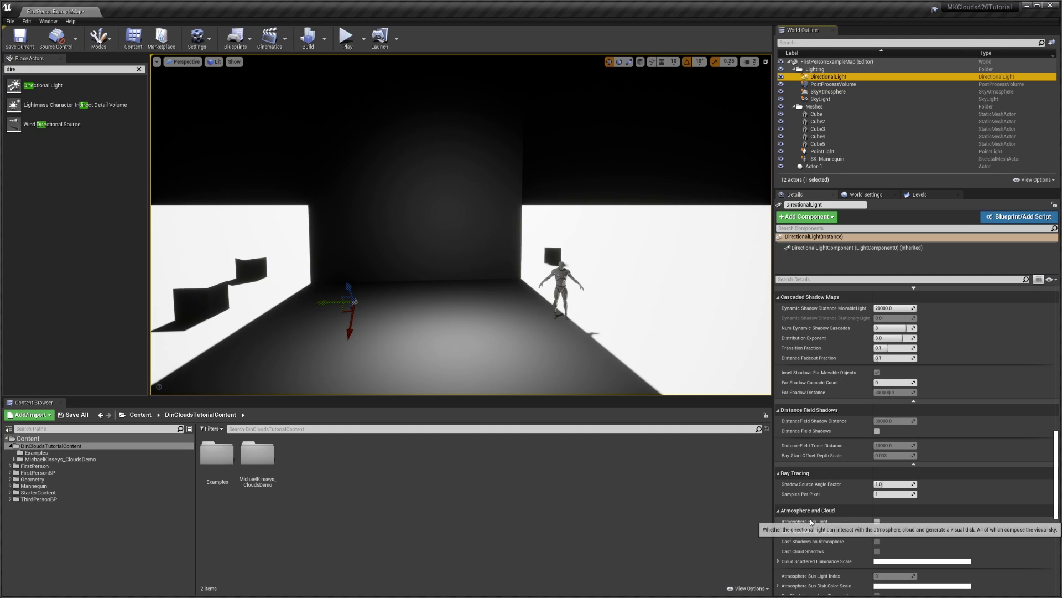
pyautogui.click(877, 521)
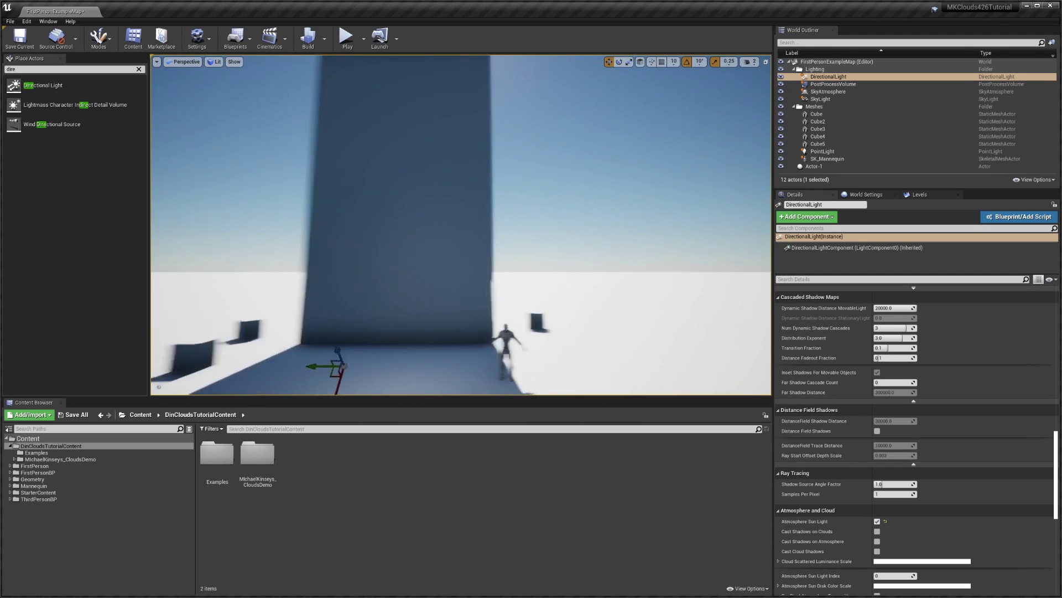
# Rotate the atmosphere sun interactively through several heights, leaving it low above the horizon beside the tall column
pyautogui.moveTo(559, 161); pyautogui.dragTo(540, 169, button='right')
pyautogui.press('s')
pyautogui.hotkey('ctrl', 'l')
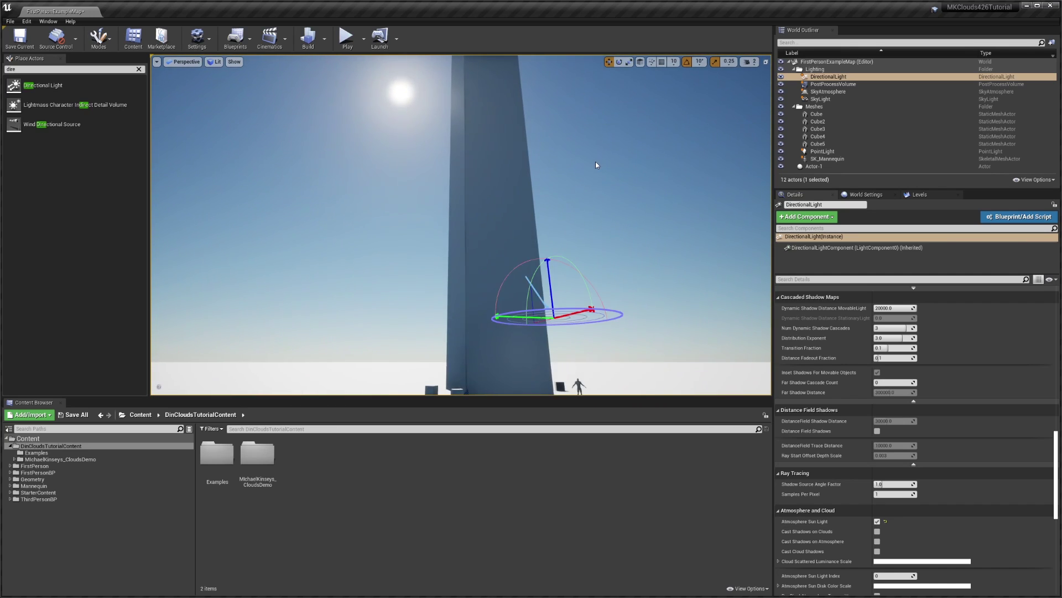
pyautogui.hotkey('ctrl', 'l')
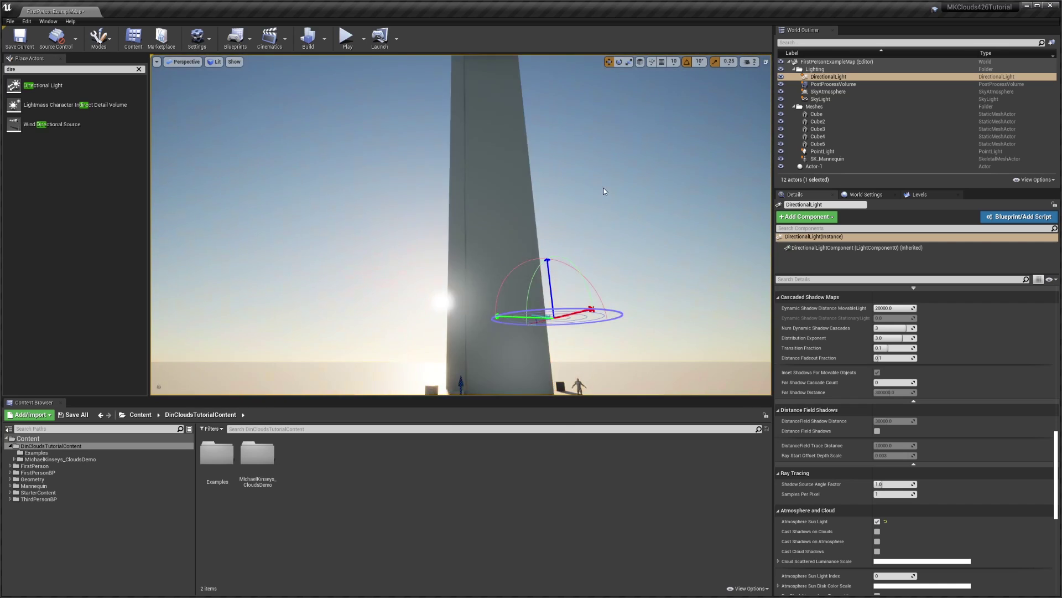
pyautogui.hotkey('ctrl', 'l')
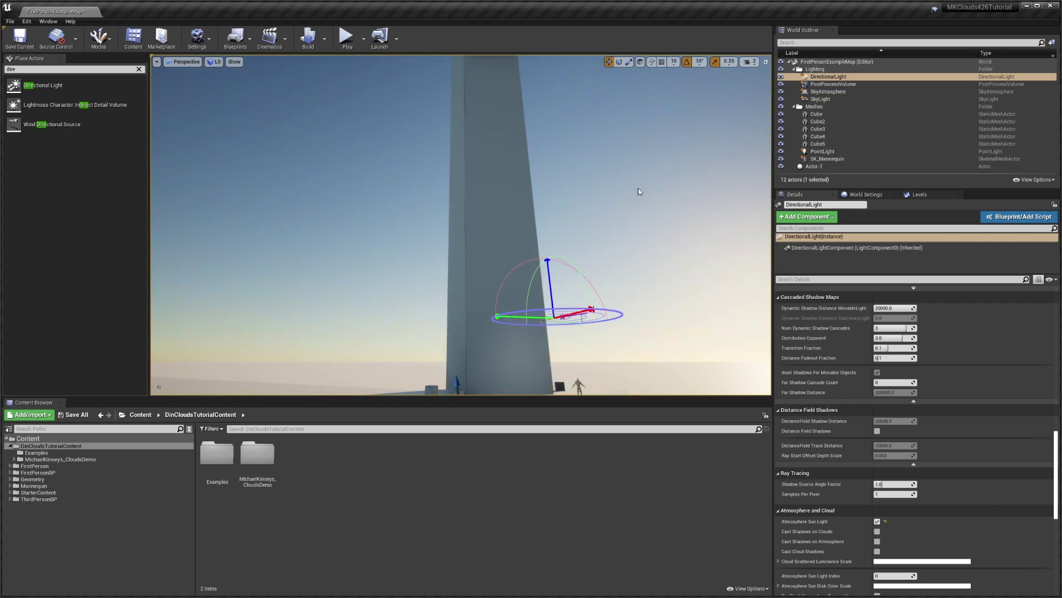
pyautogui.hotkey('ctrl', 'l')
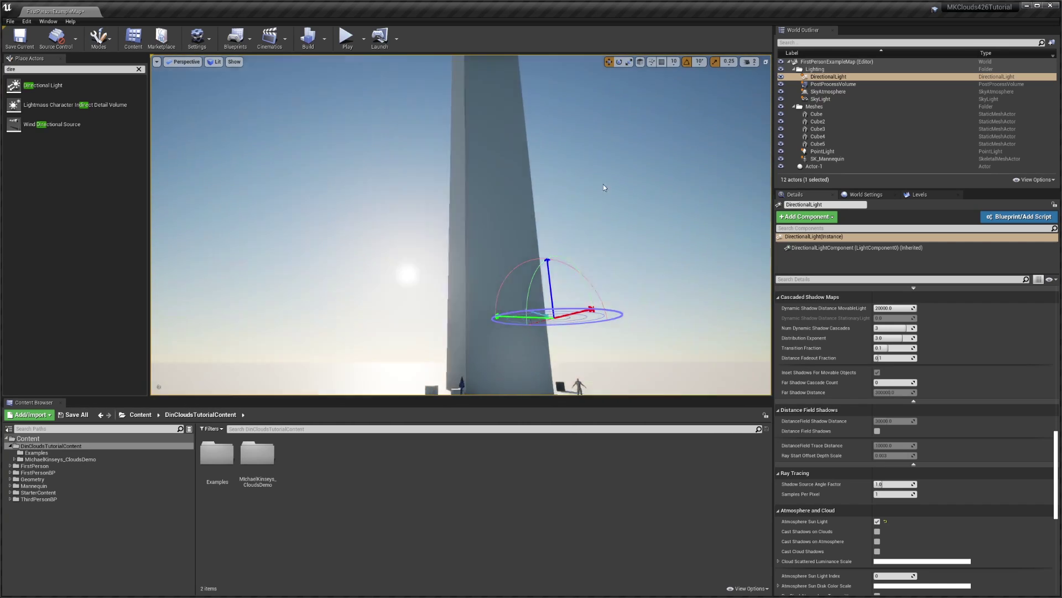
pyautogui.hotkey('ctrl', 'l')
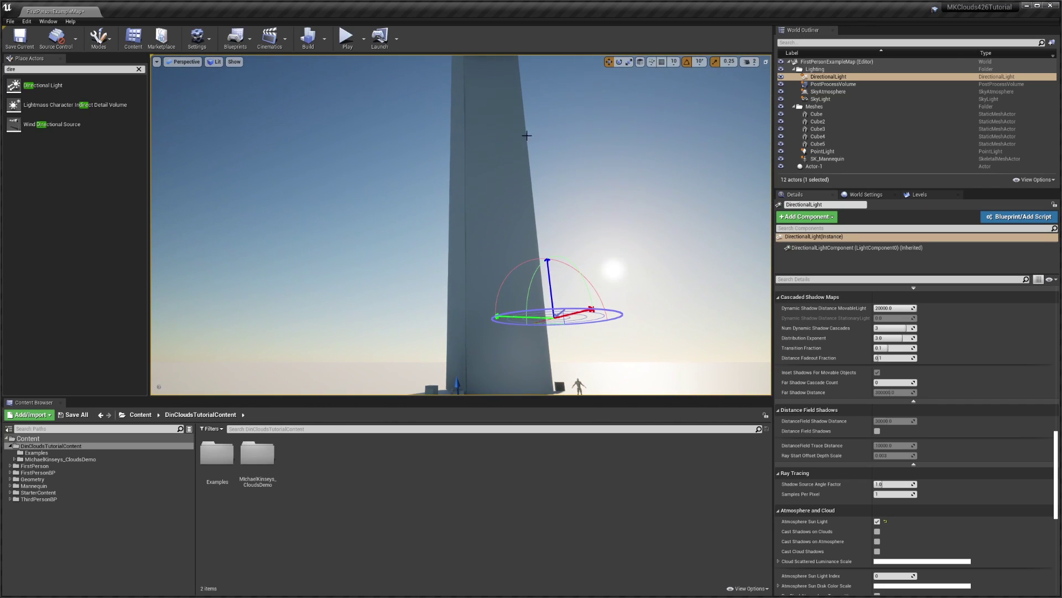
# Add an Exponential Height Fog to the level and reset its location to the world origin
pyautogui.click(139, 69)
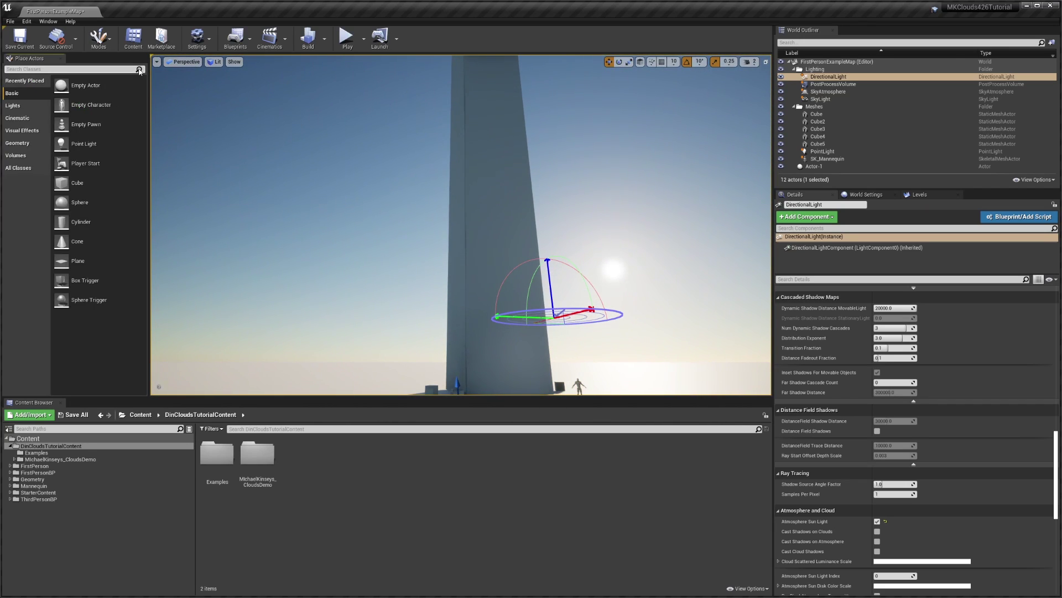
pyautogui.write('hel')
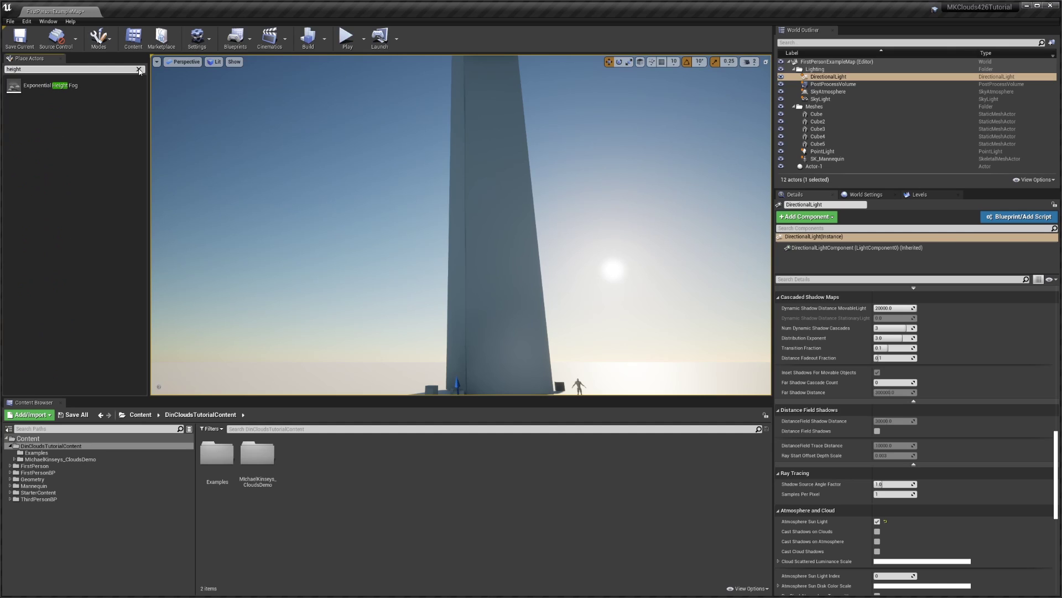
pyautogui.moveTo(33, 86); pyautogui.dragTo(580, 299)
pyautogui.moveTo(609, 373); pyautogui.dragTo(604, 370)
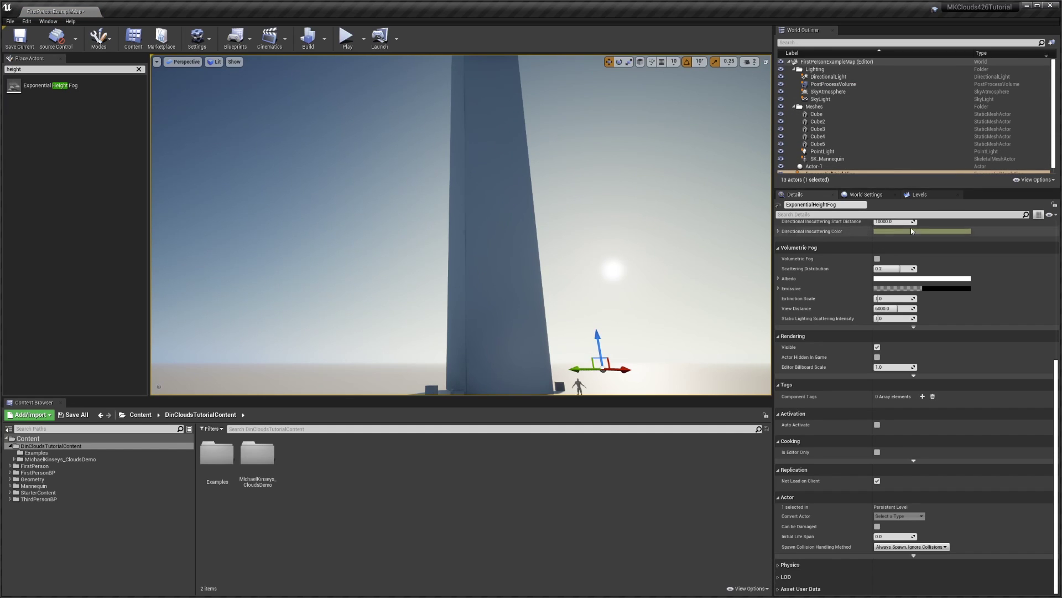
pyautogui.scroll(8, 940, 255)
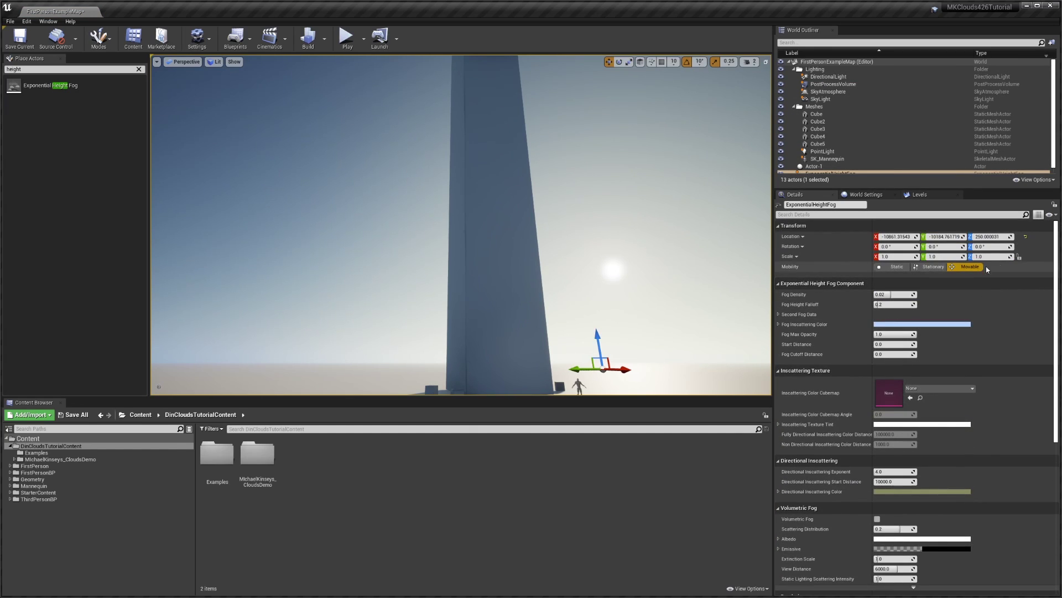
pyautogui.moveTo(666, 241); pyautogui.dragTo(714, 285, button='right')
# Readjust the sun's direction and check how the height fog looks around the scene
pyautogui.hotkey('ctrl', 'l')
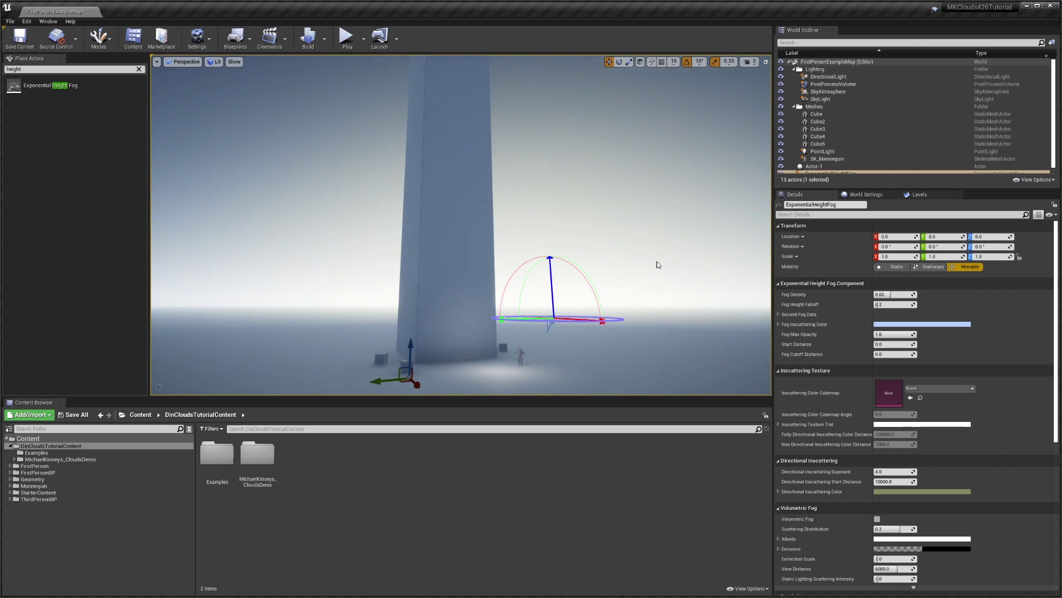
pyautogui.moveTo(641, 264); pyautogui.dragTo(756, 260, button='right')
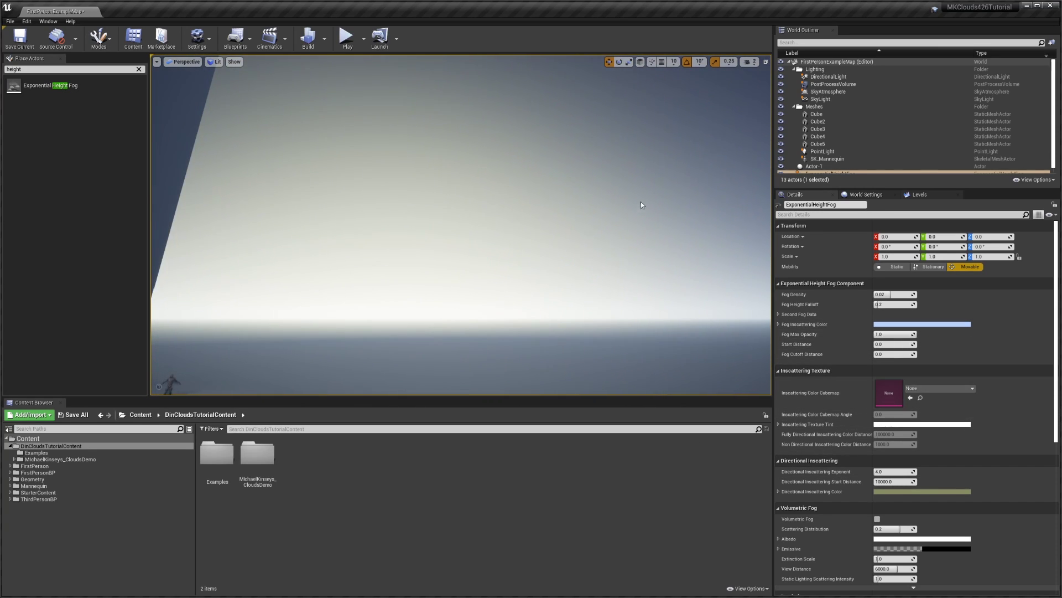
pyautogui.moveTo(628, 212); pyautogui.dragTo(548, 213, button='right')
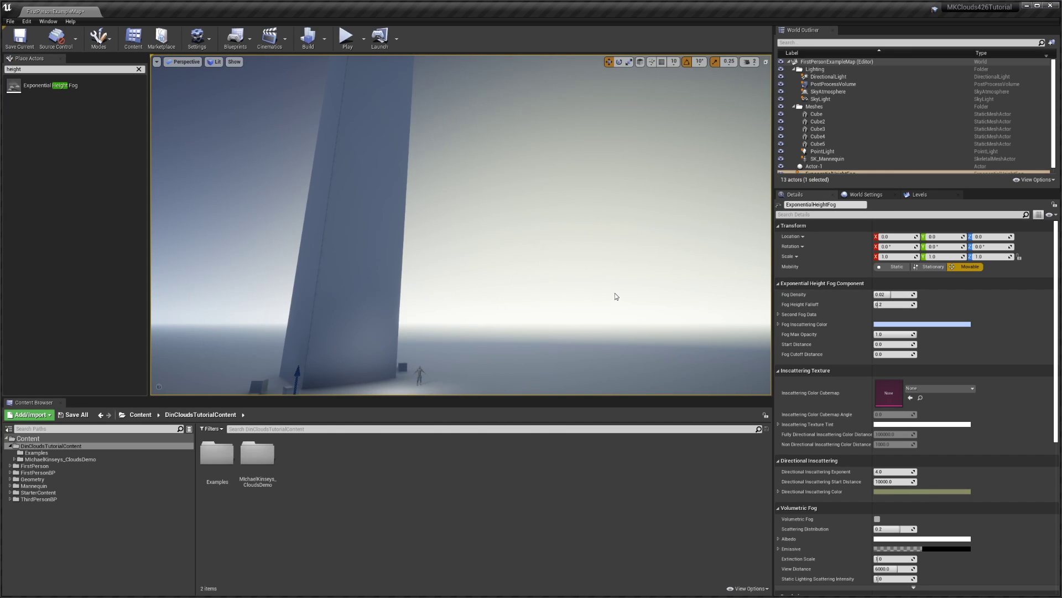
# Enable Support Sky Atmosphere Affecting Height Fog in the project's rendering settings, searching the settings for "height"
pyautogui.click(197, 37)
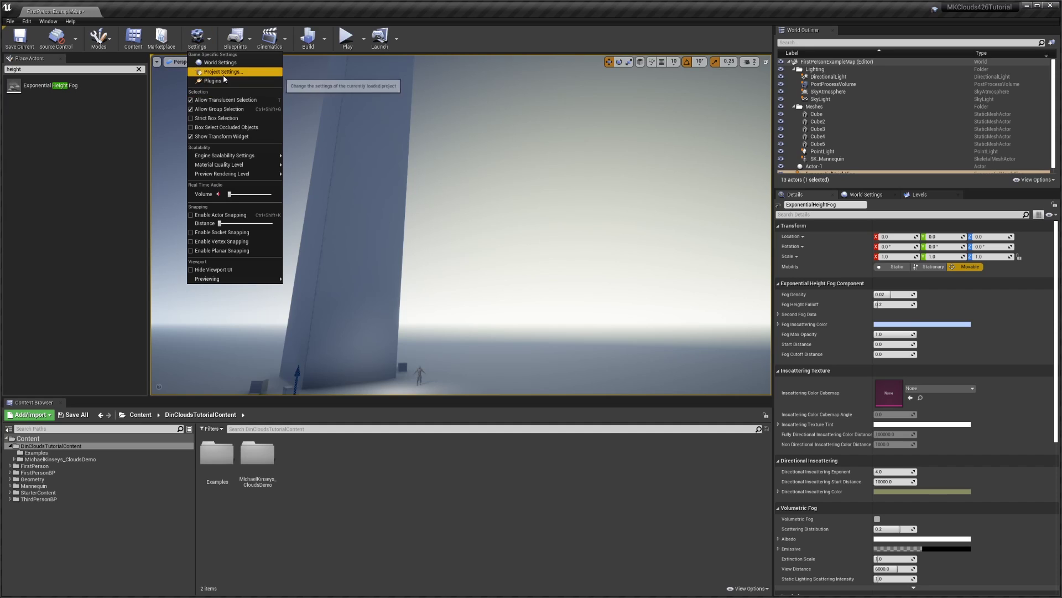
pyautogui.click(233, 81)
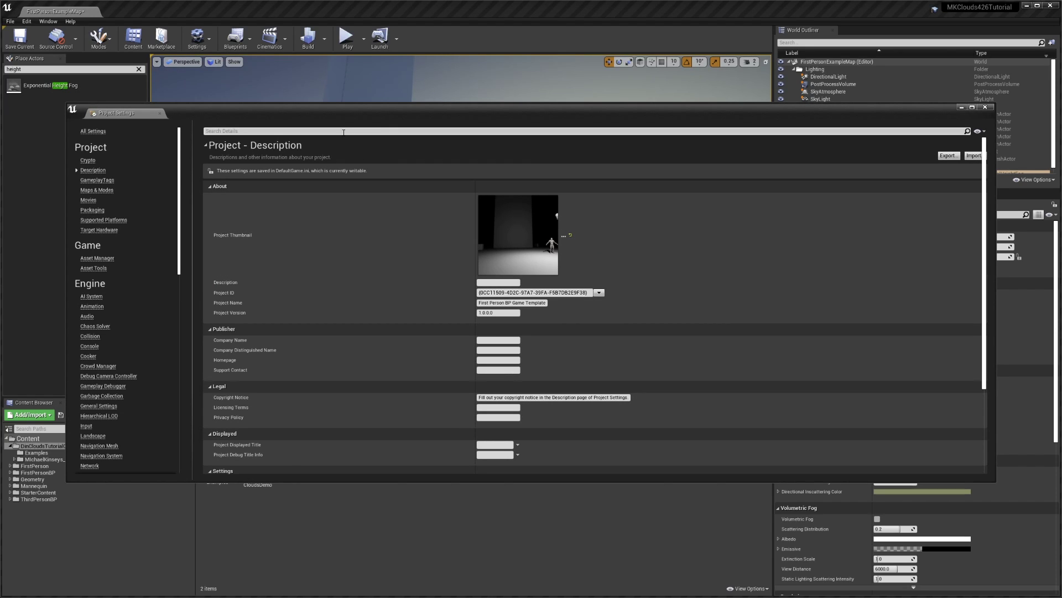
pyautogui.click(343, 131)
pyautogui.write('height')
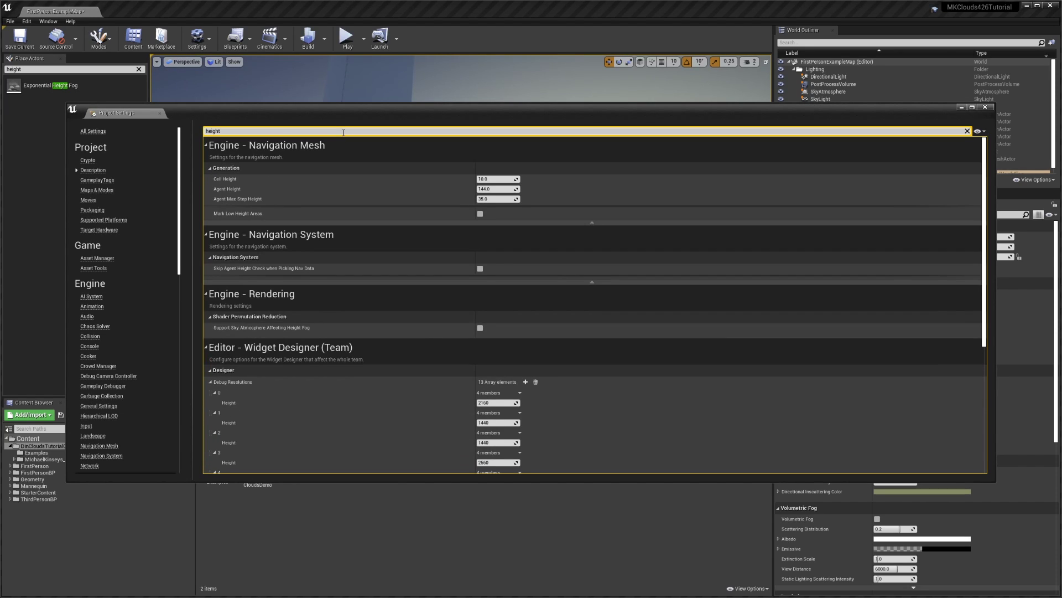
pyautogui.moveTo(259, 330)
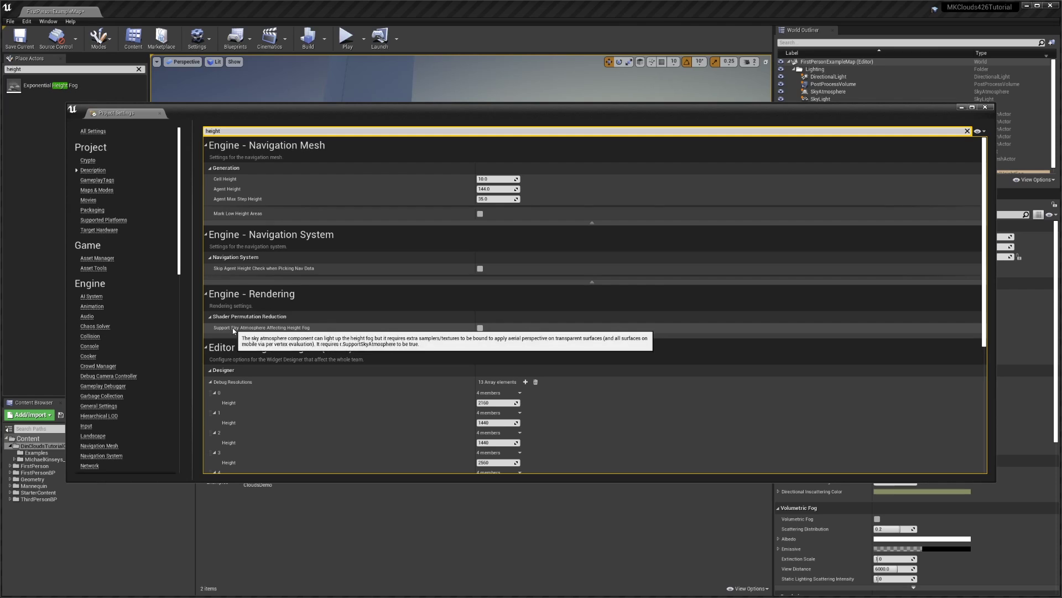
pyautogui.click(480, 328)
# Restart the editor to apply the rendering setting, saving FirstPersonExampleMap, and close the project settings
pyautogui.click(940, 573)
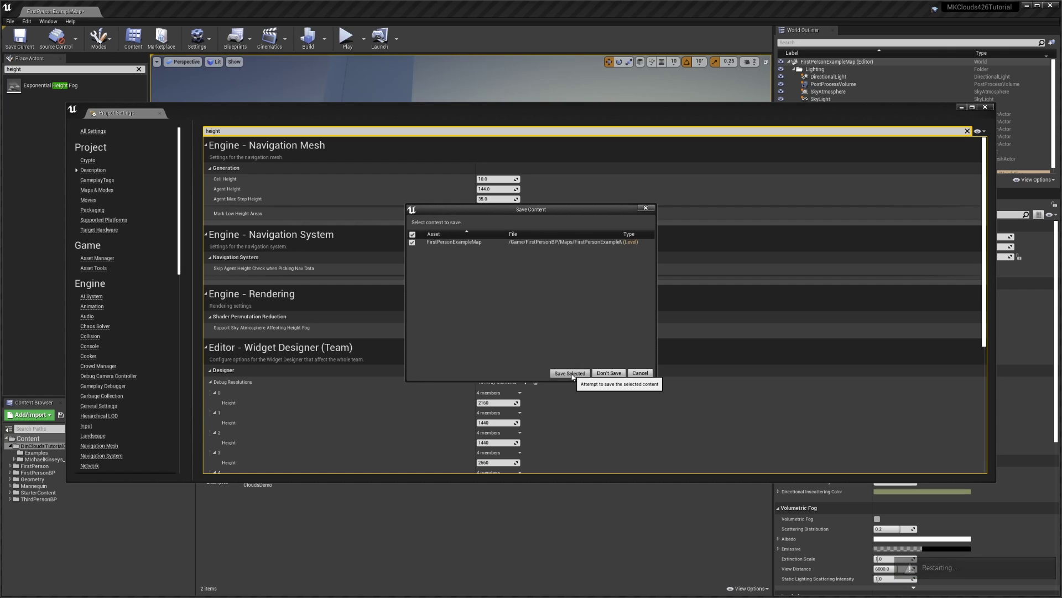
pyautogui.click(570, 373)
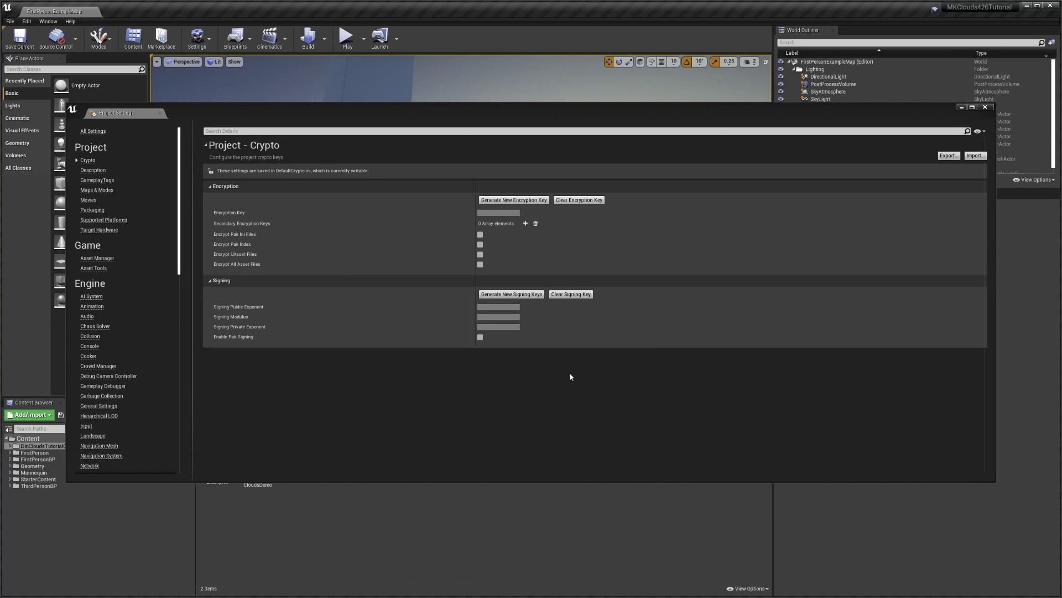
pyautogui.click(987, 107)
# Rotate the atmosphere sun between high and low positions to check the fog, leaving it above the horizon beside the column
pyautogui.moveTo(609, 199); pyautogui.dragTo(664, 199, button='right')
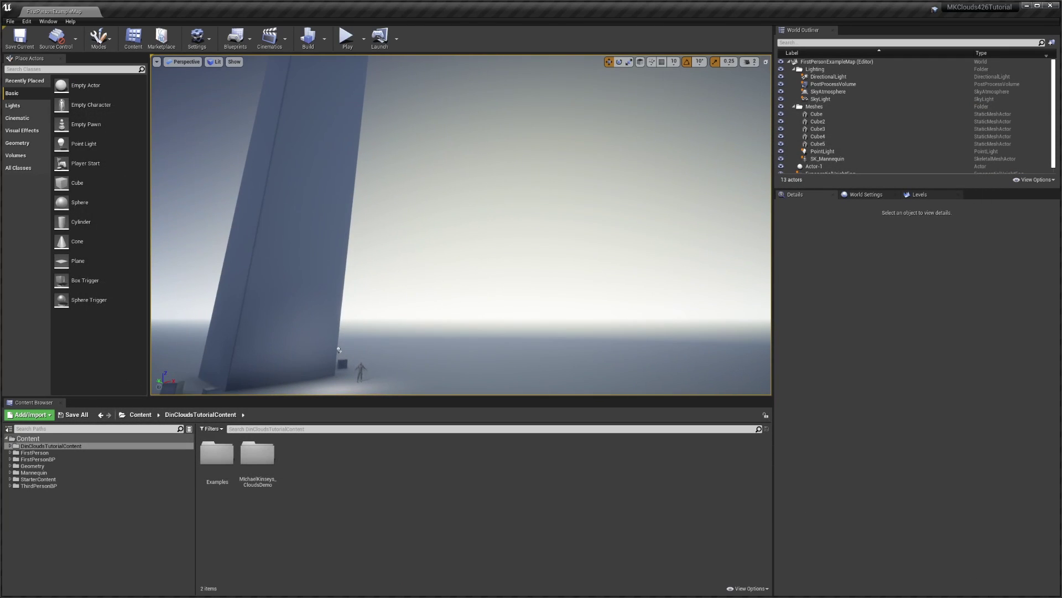
pyautogui.hotkey('ctrl', 'l')
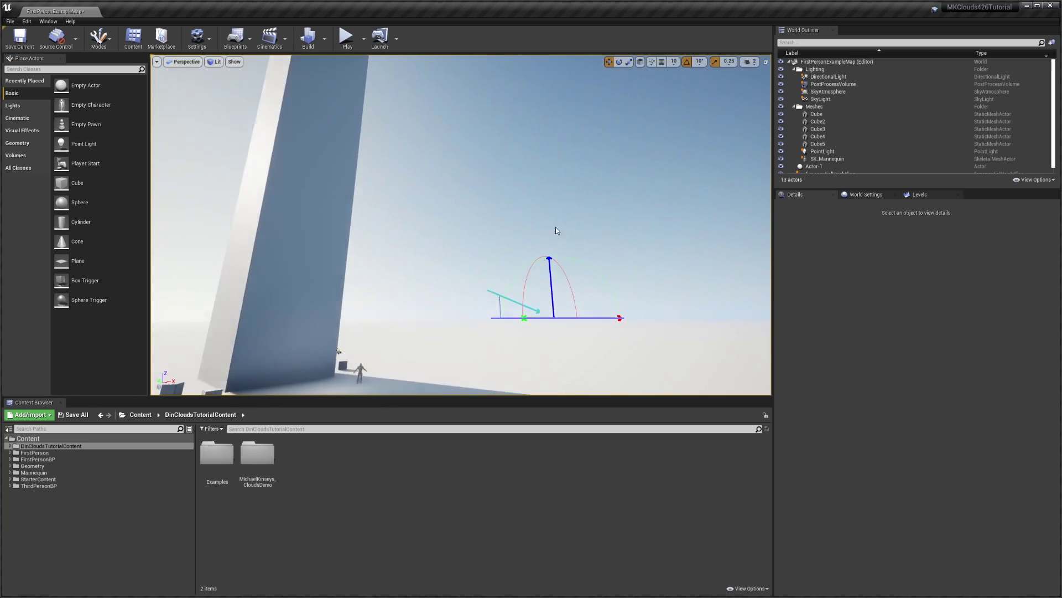
pyautogui.hotkey('ctrl', 'l')
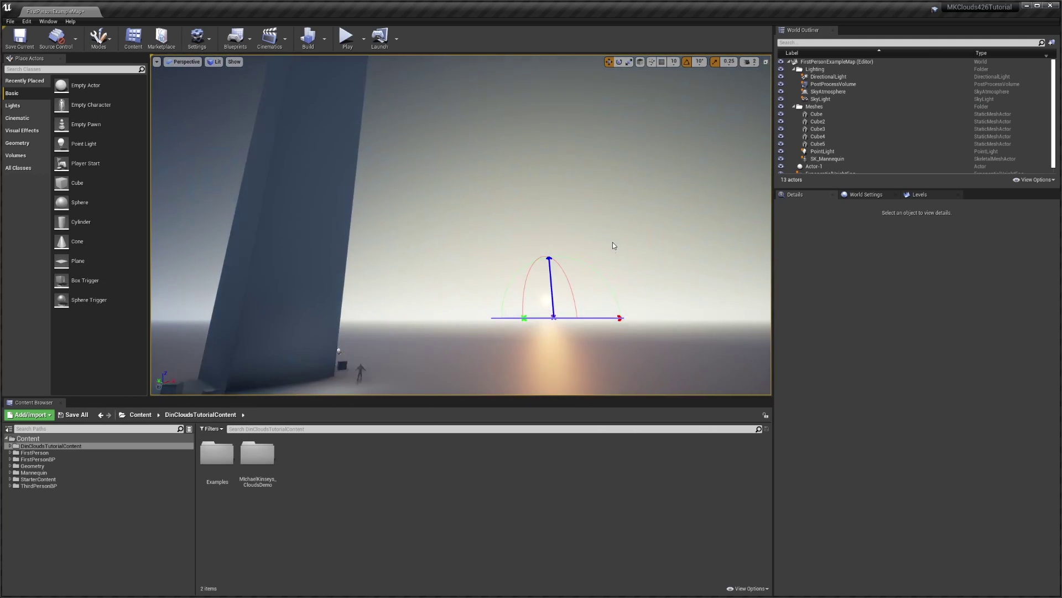
# Review the Sky Light's light and atmosphere settings and the Sky Atmosphere's properties
pyautogui.click(821, 99)
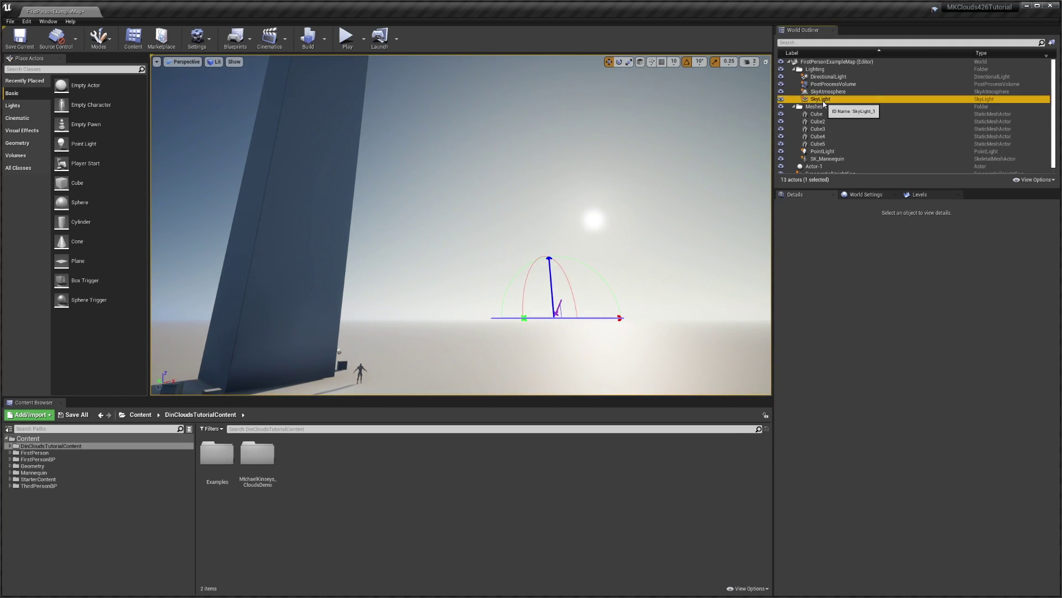
pyautogui.scroll(-15, 923, 400)
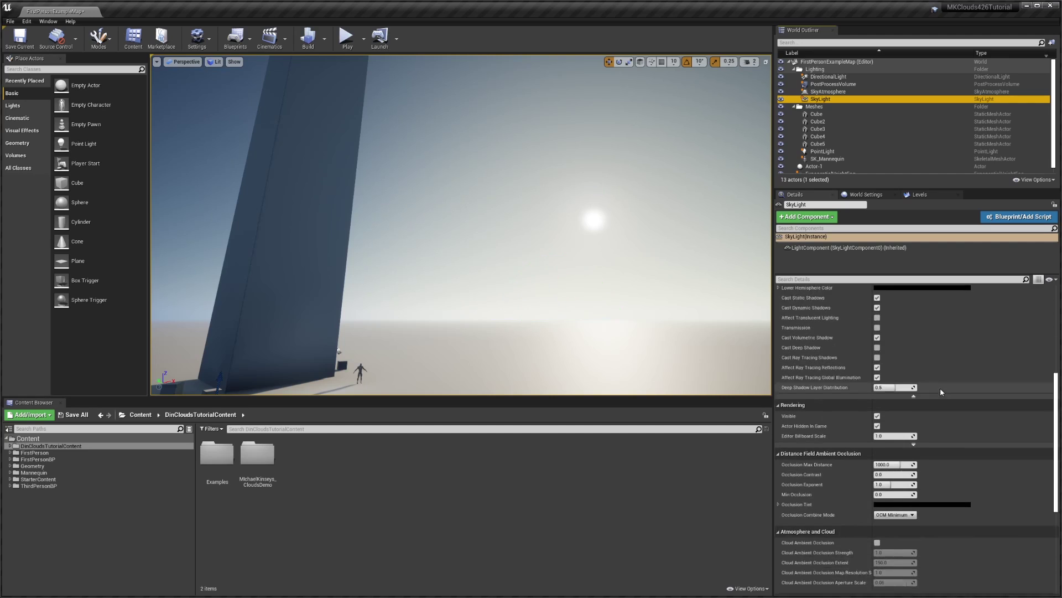
pyautogui.scroll(15, 940, 391)
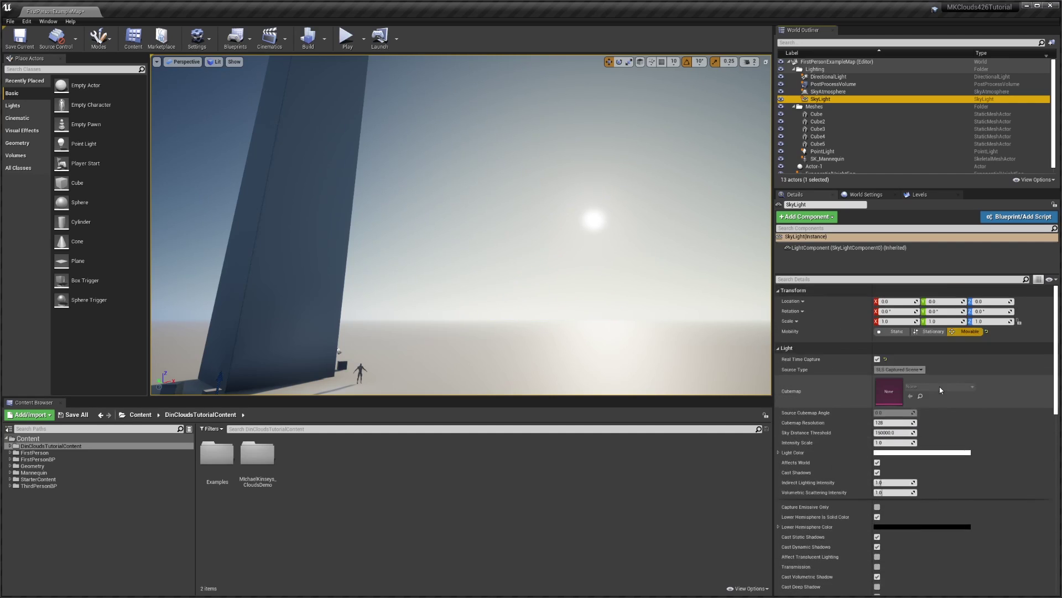
pyautogui.scroll(-4, 944, 426)
pyautogui.click(828, 92)
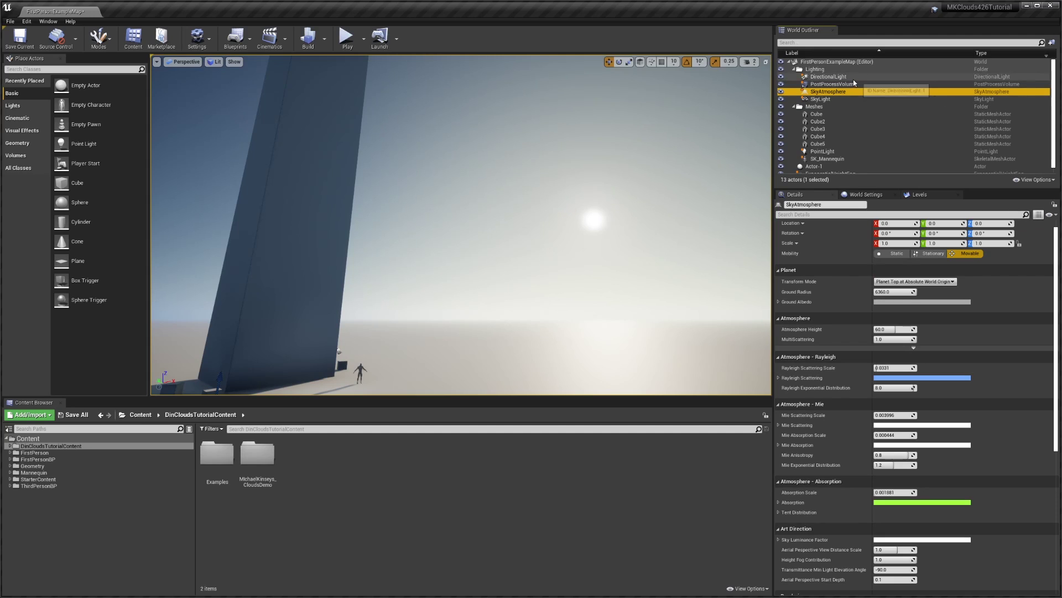
# Move the Exponential Height Fog into the Lighting folder and set its Fog Inscattering Color to black
pyautogui.scroll(-1, 854, 83)
pyautogui.moveTo(830, 169); pyautogui.dragTo(816, 67)
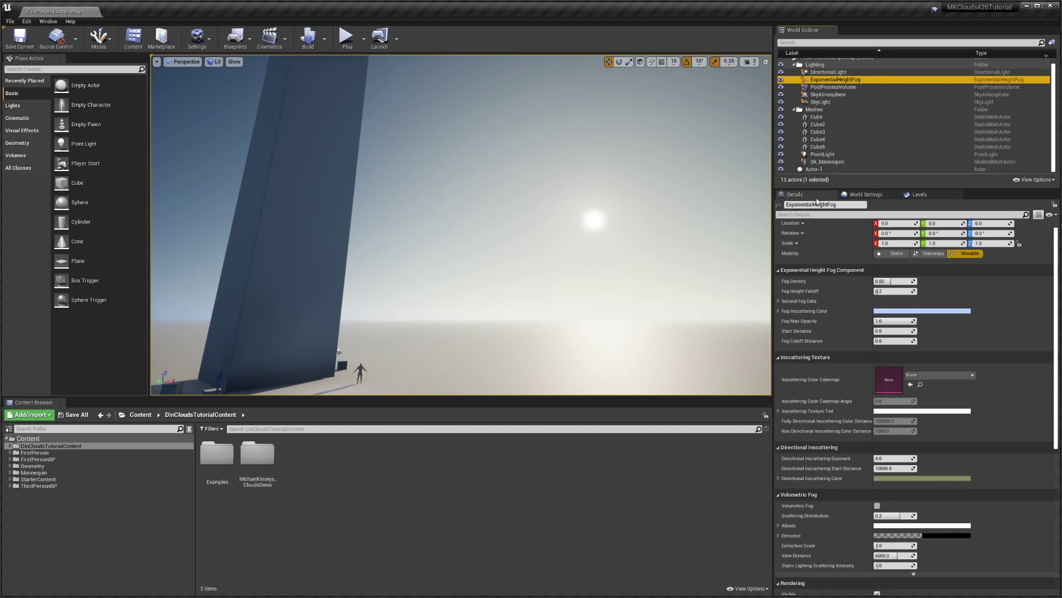
pyautogui.click(909, 313)
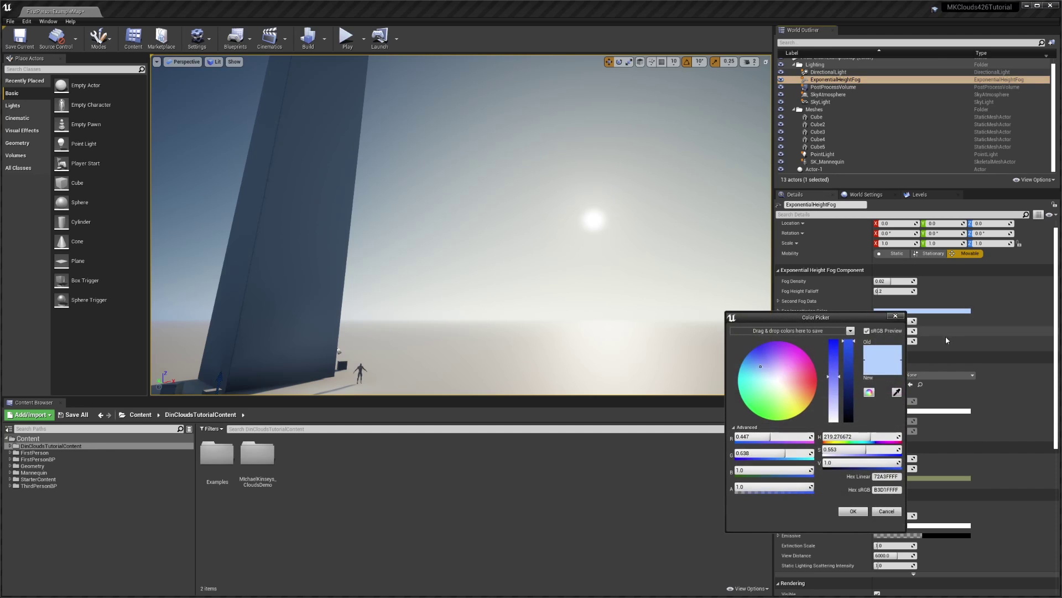
pyautogui.moveTo(853, 411); pyautogui.dragTo(850, 425)
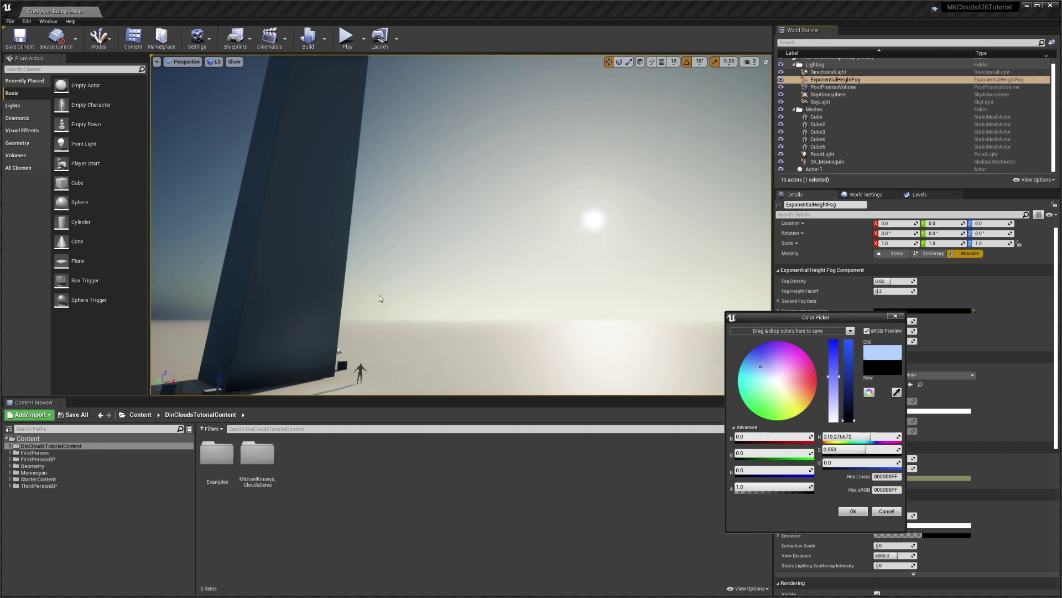
pyautogui.click(895, 317)
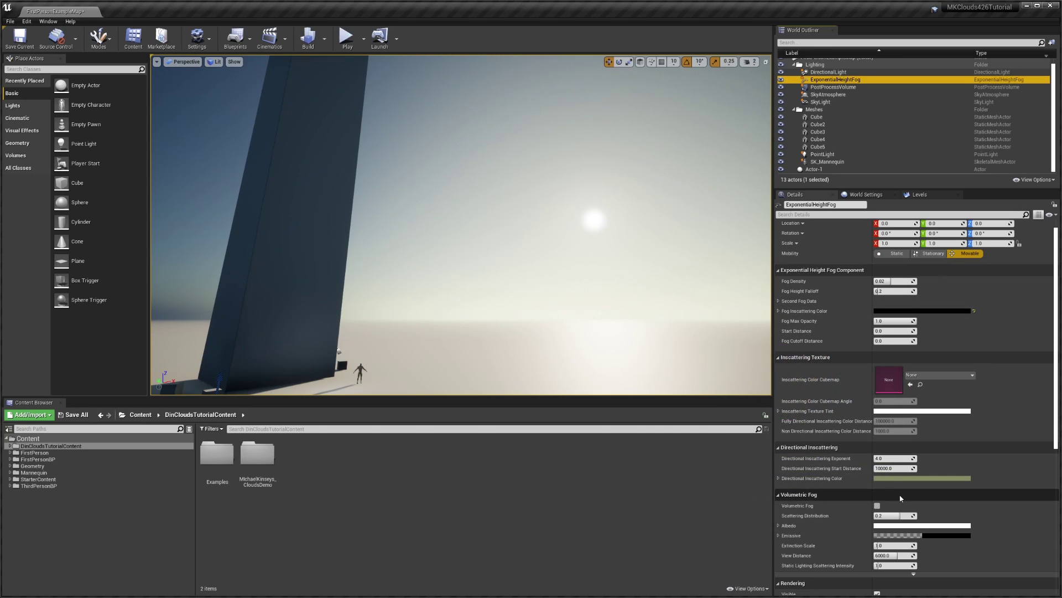
# Set the height fog's Directional Inscattering Color to black
pyautogui.click(890, 478)
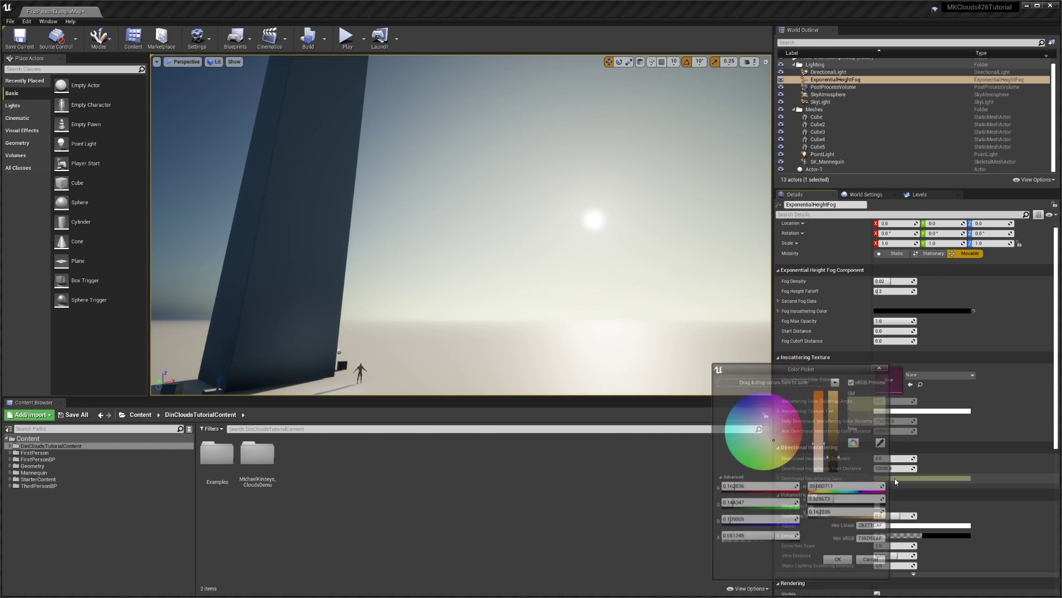
pyautogui.moveTo(838, 453); pyautogui.dragTo(837, 483)
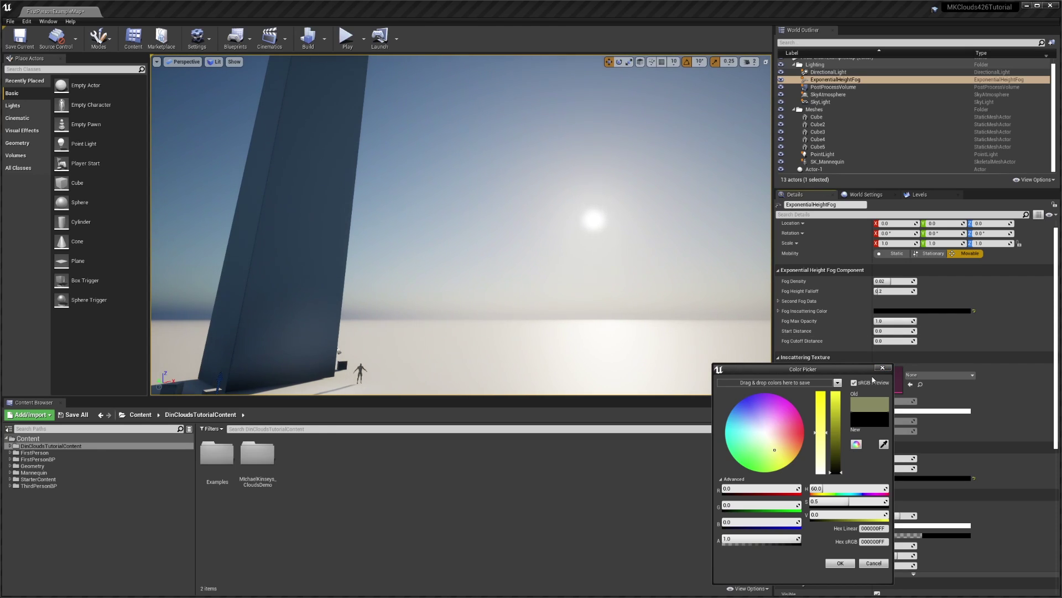
pyautogui.click(882, 368)
# Rotate the atmosphere sun down to sunset and back up, leaving it high above the horizon to check the black-tinted fog
pyautogui.moveTo(629, 227); pyautogui.dragTo(623, 225, button='right')
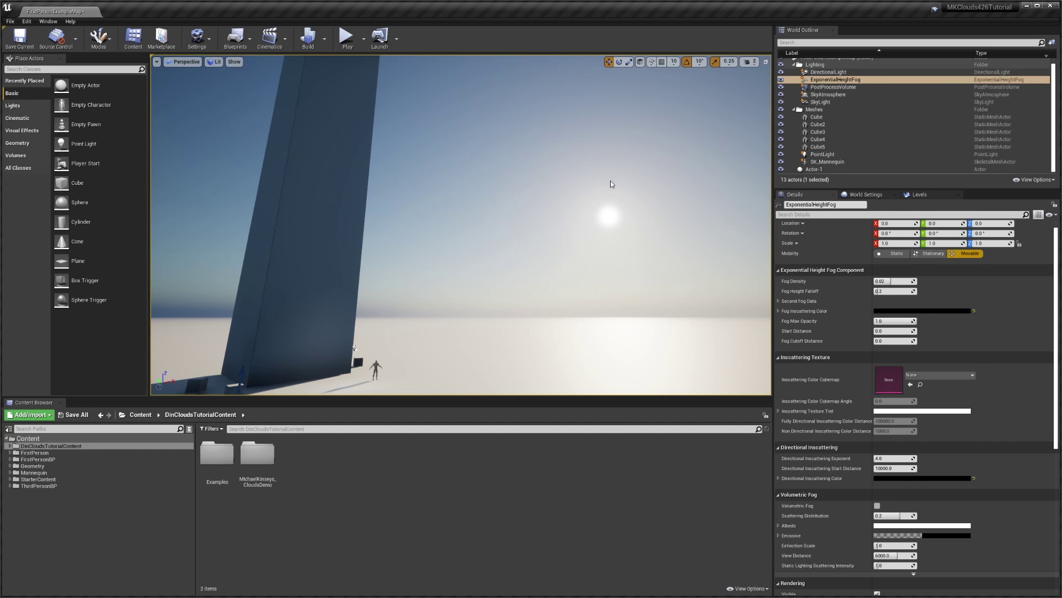
pyautogui.hotkey('ctrl', 'l')
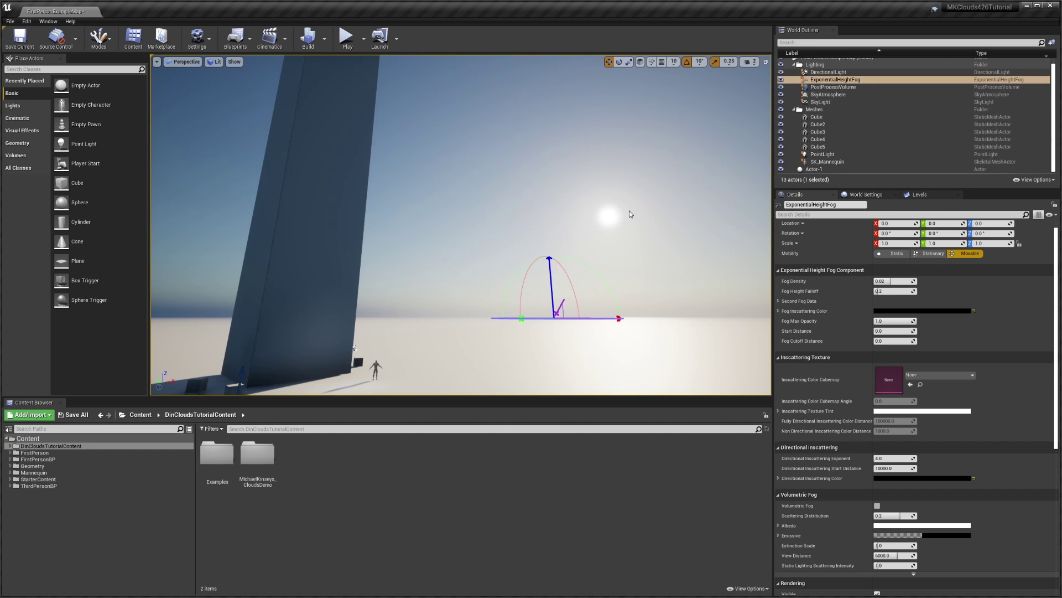
pyautogui.hotkey('ctrl', 'l')
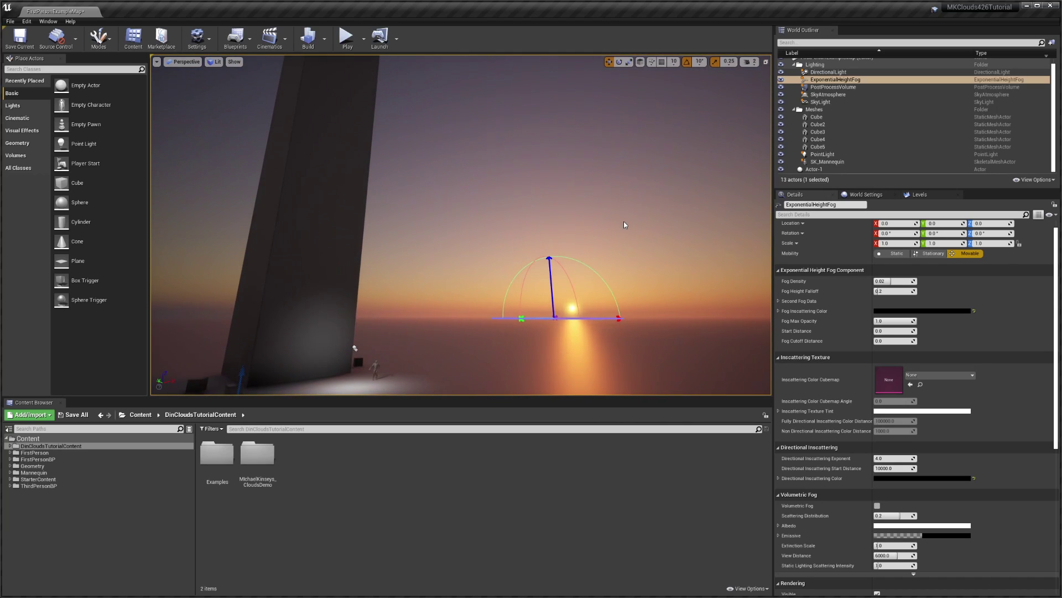
pyautogui.hotkey('ctrl', 'l')
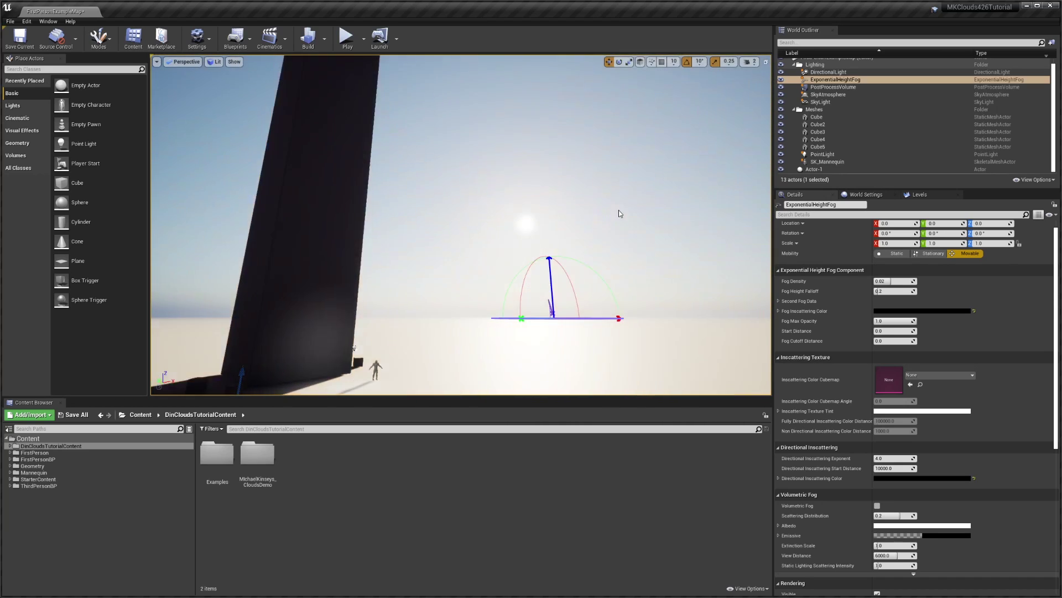
pyautogui.hotkey('ctrl', 'l')
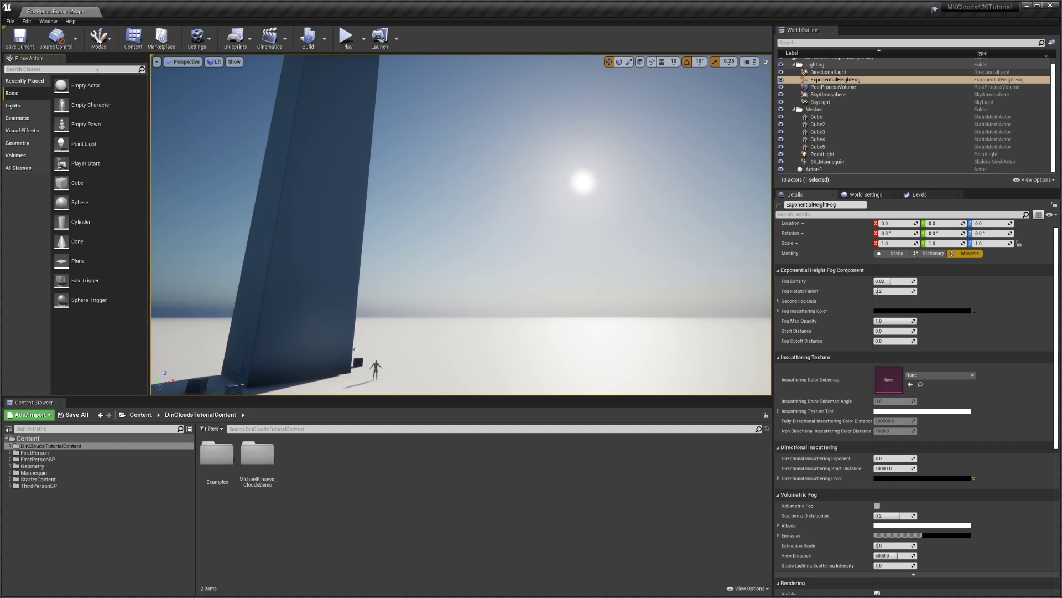
# Find the Volumetric Cloud actor and add it to the level at the world origin
pyautogui.click(97, 69)
pyautogui.write('volu')
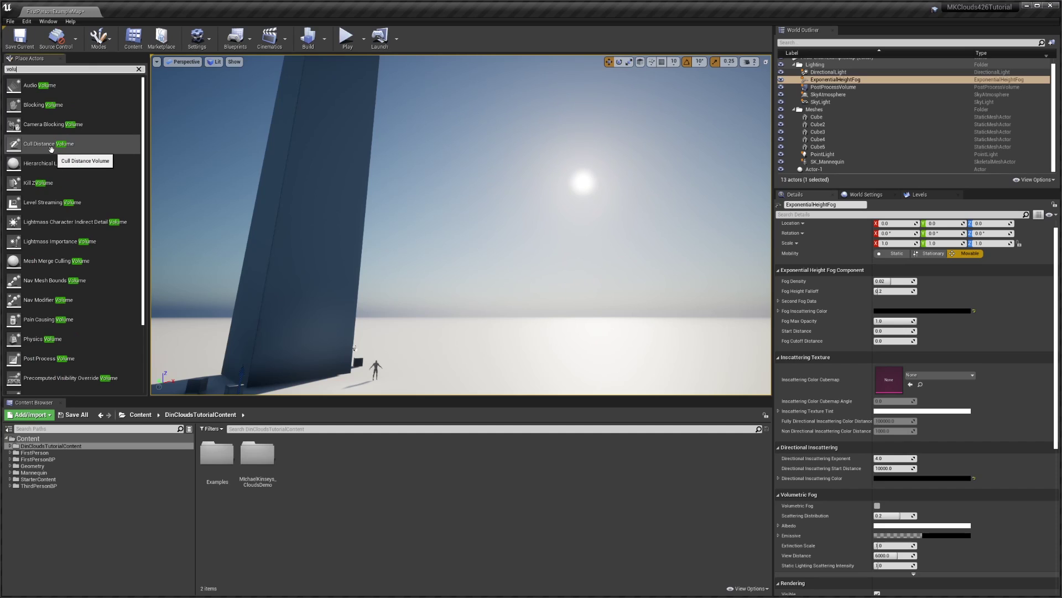
pyautogui.write('metric')
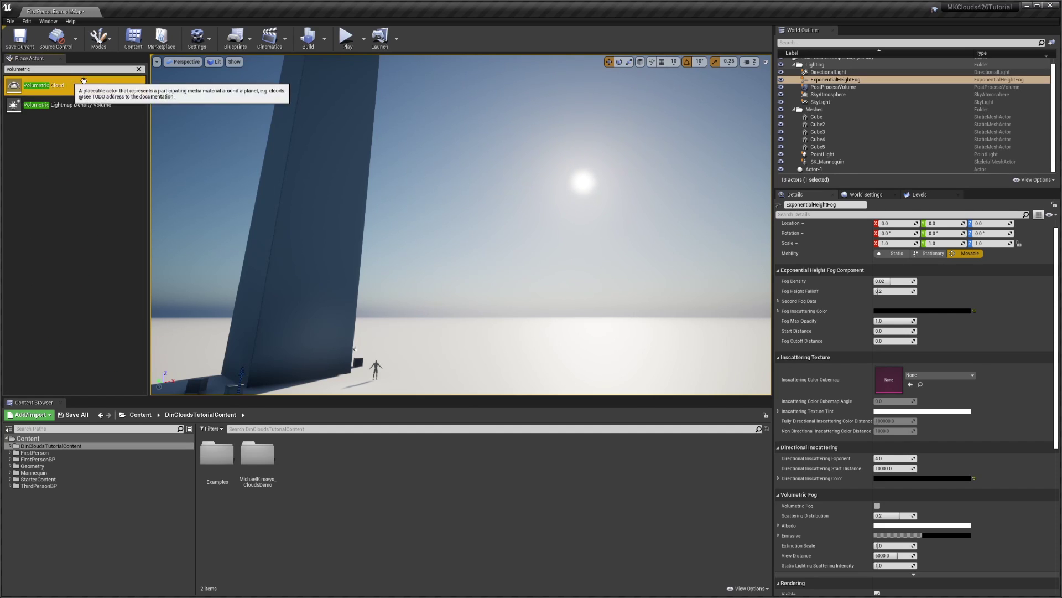
pyautogui.moveTo(42, 85); pyautogui.dragTo(503, 296)
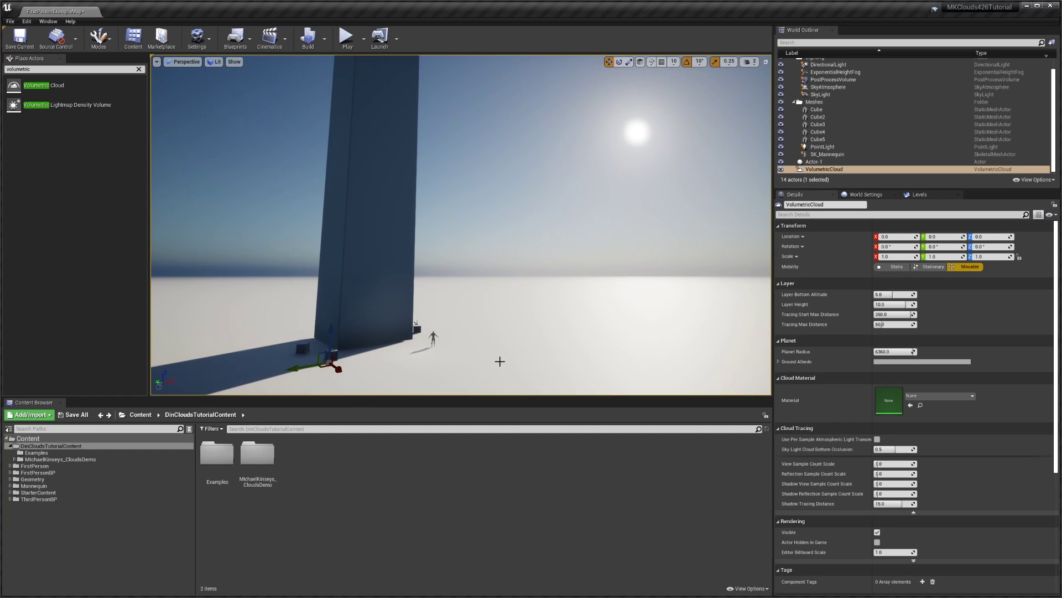
# Move the Volumetric Cloud into the Lighting folder, not under the Directional Light
pyautogui.click(825, 169)
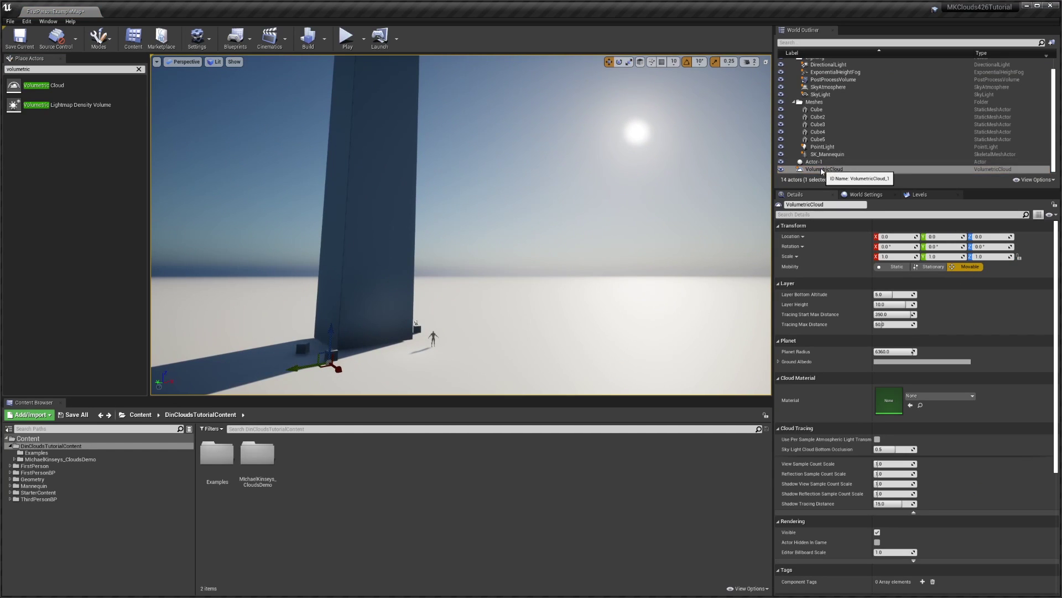
pyautogui.moveTo(825, 169); pyautogui.dragTo(828, 66)
pyautogui.click(828, 67)
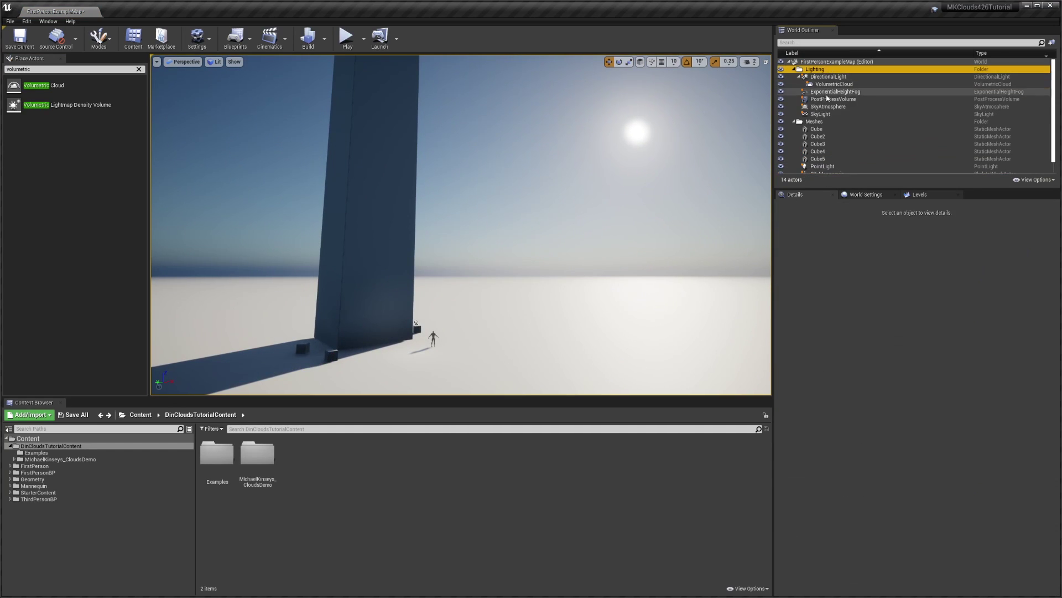
pyautogui.scroll(-1, 826, 101)
pyautogui.scroll(1, 829, 97)
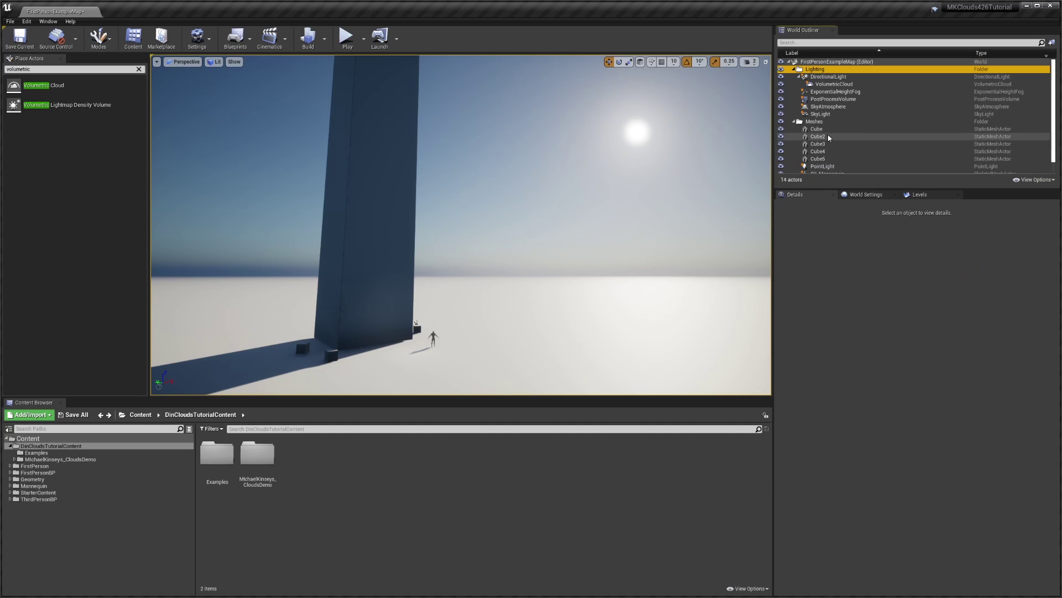
pyautogui.click(830, 85)
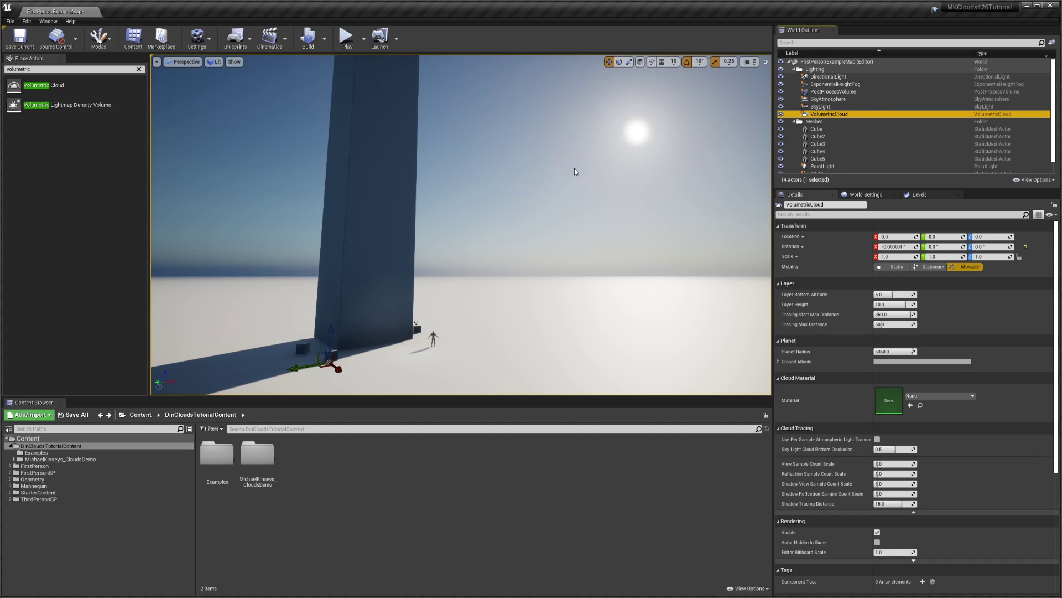
pyautogui.moveTo(451, 232); pyautogui.dragTo(484, 224, button='right')
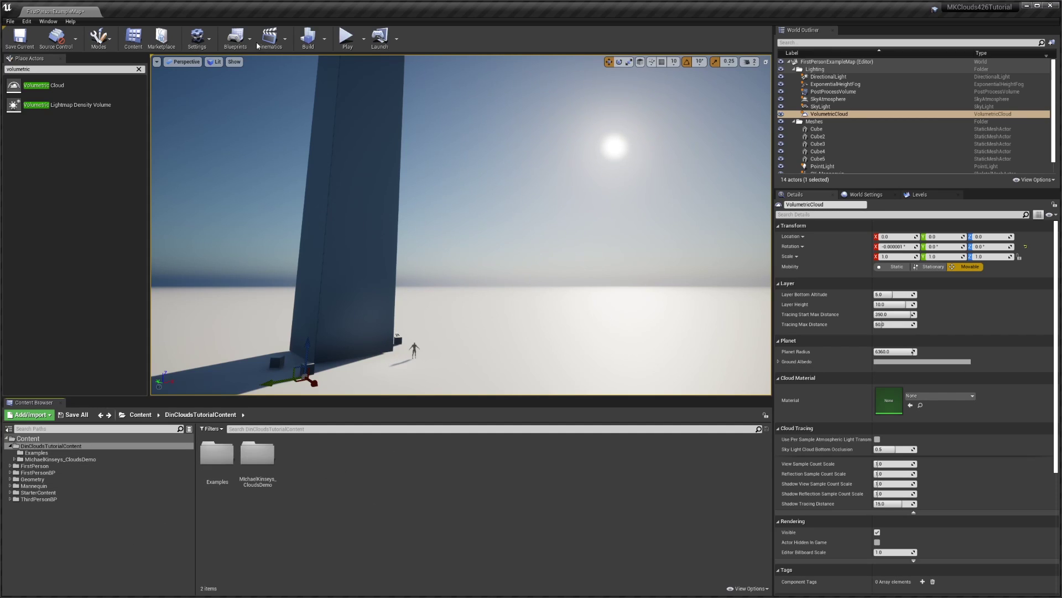
# Enable the Volumetrics plugin and restart the editor, saving the FirstPersonExampleMap level on the way
pyautogui.click(199, 37)
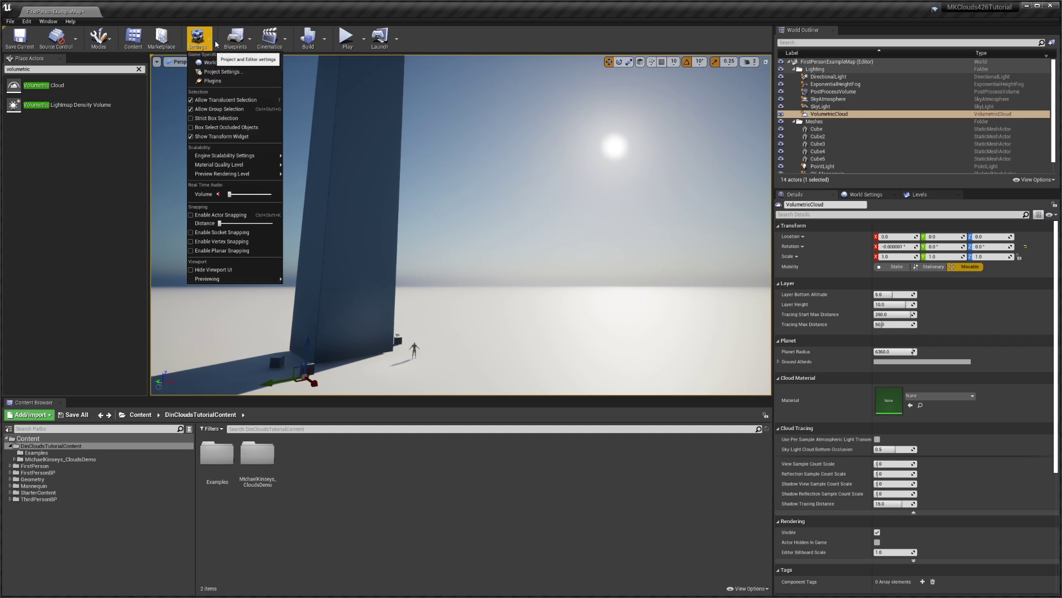
pyautogui.click(233, 79)
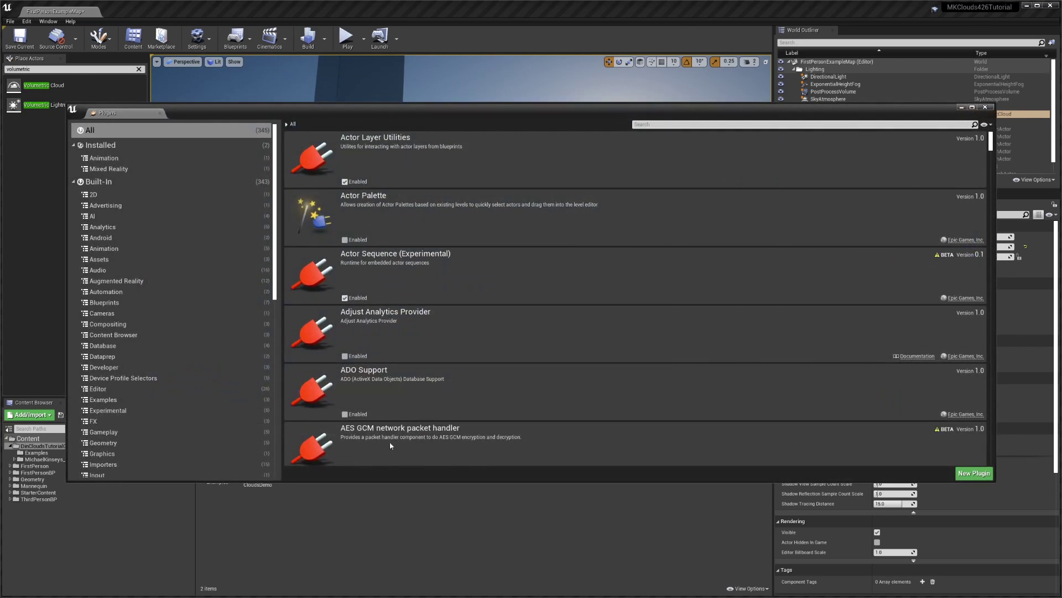
pyautogui.scroll(-8, 406, 408)
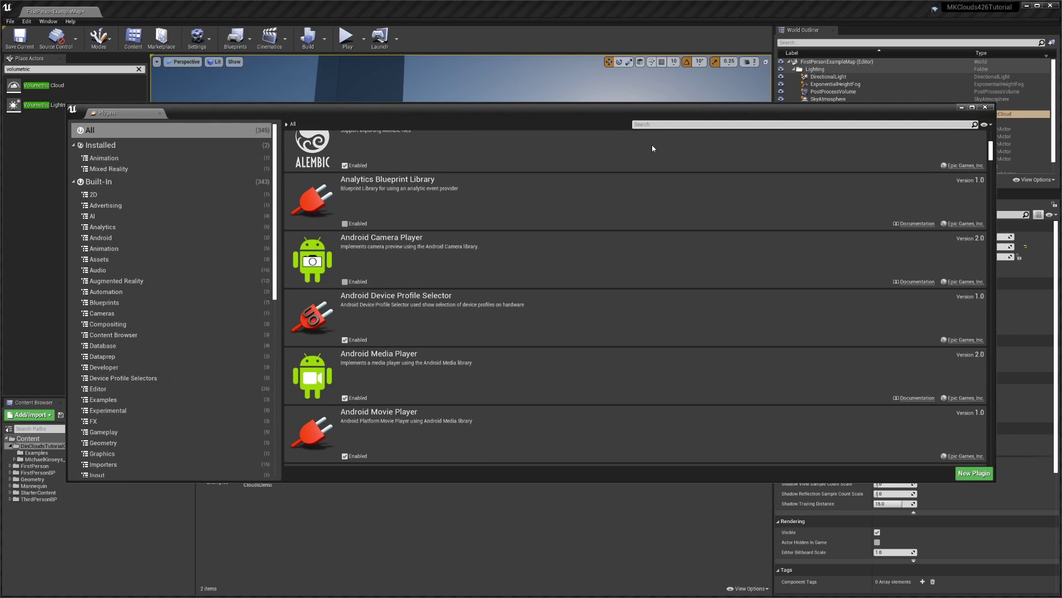
pyautogui.write('vol')
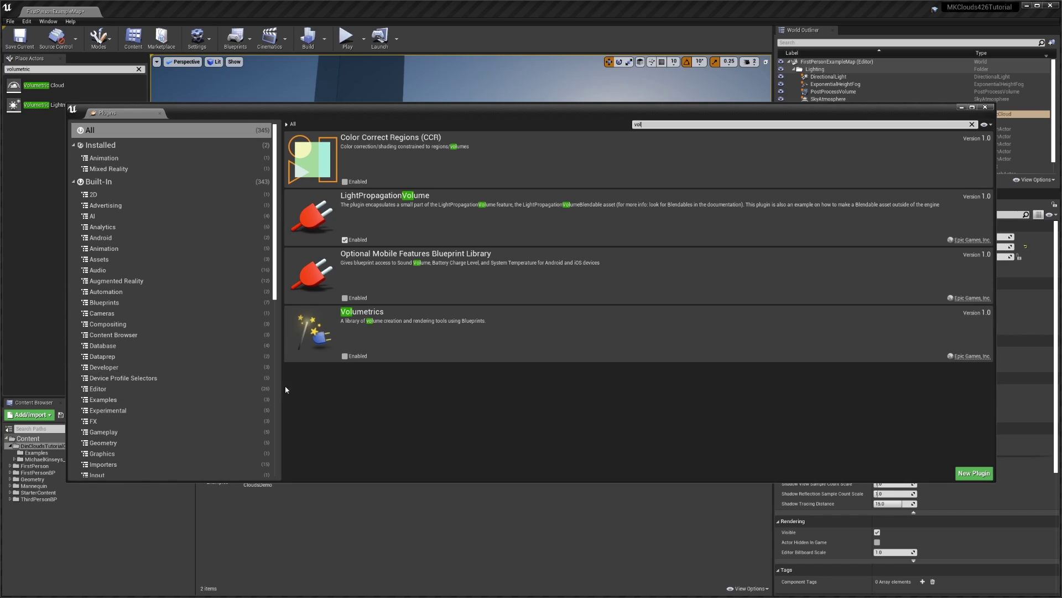
pyautogui.click(344, 355)
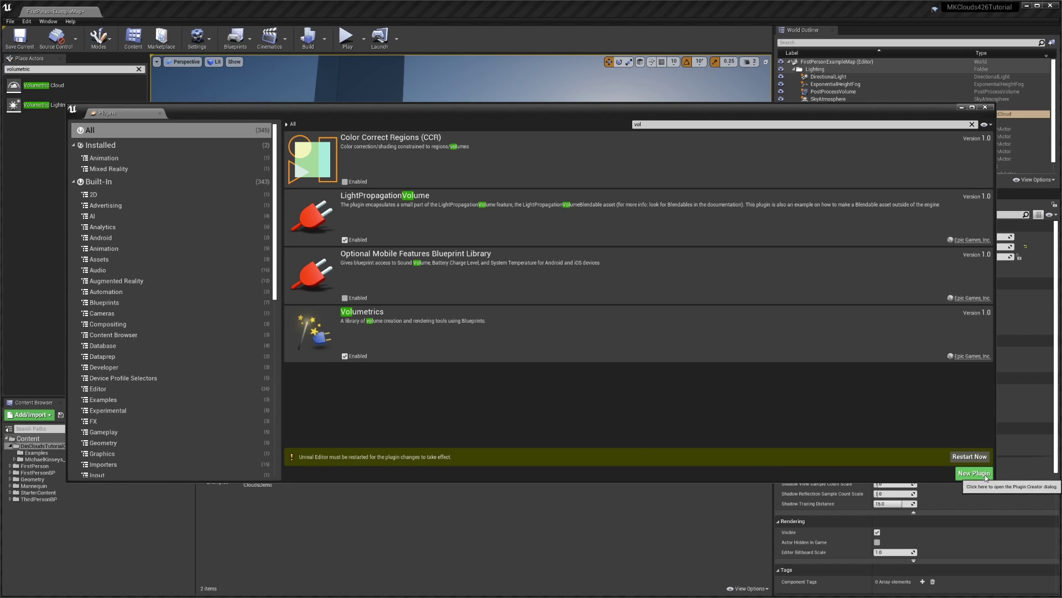
pyautogui.click(979, 457)
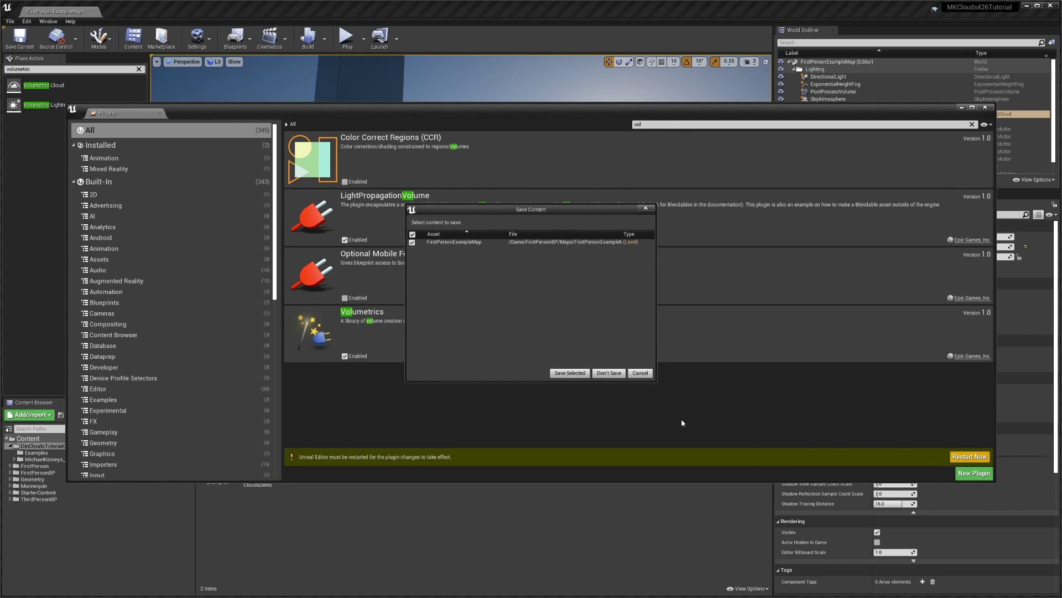
pyautogui.click(570, 373)
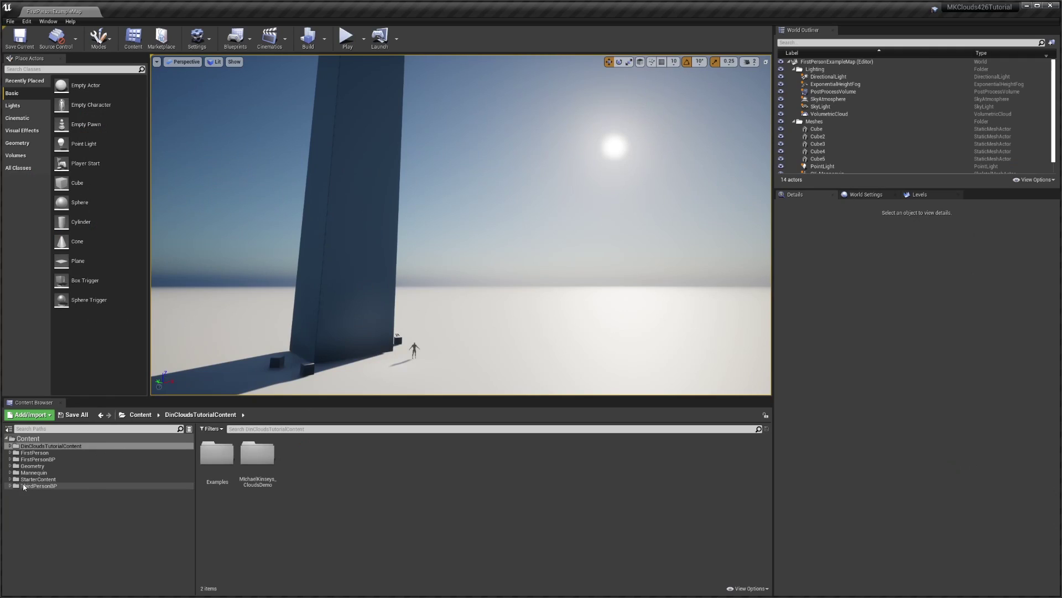
# Turn on the display of engine content in the Content Browser
pyautogui.moveTo(358, 317); pyautogui.dragTo(395, 286, button='right')
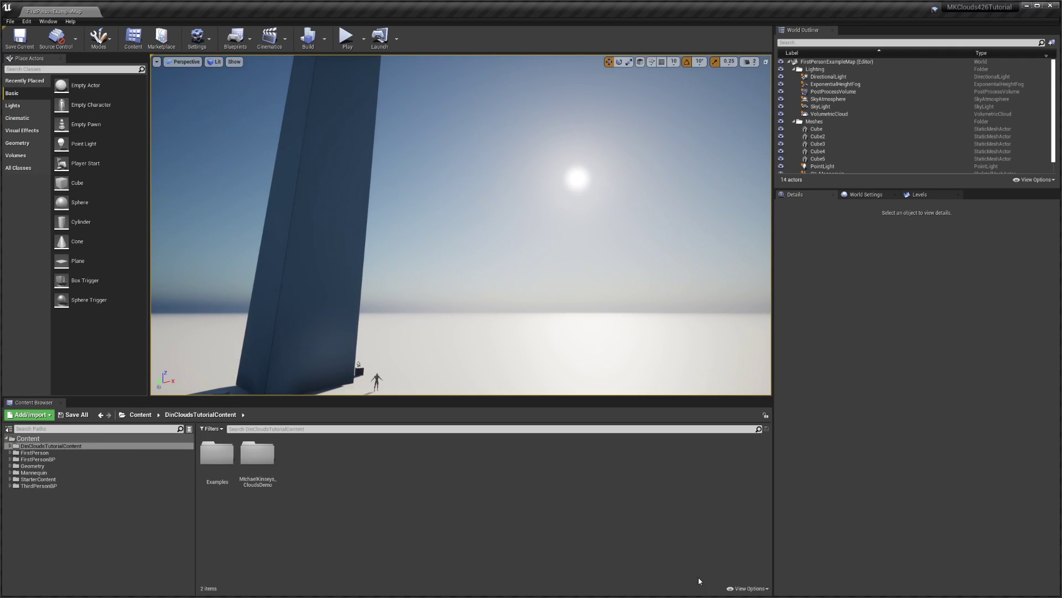
pyautogui.click(742, 590)
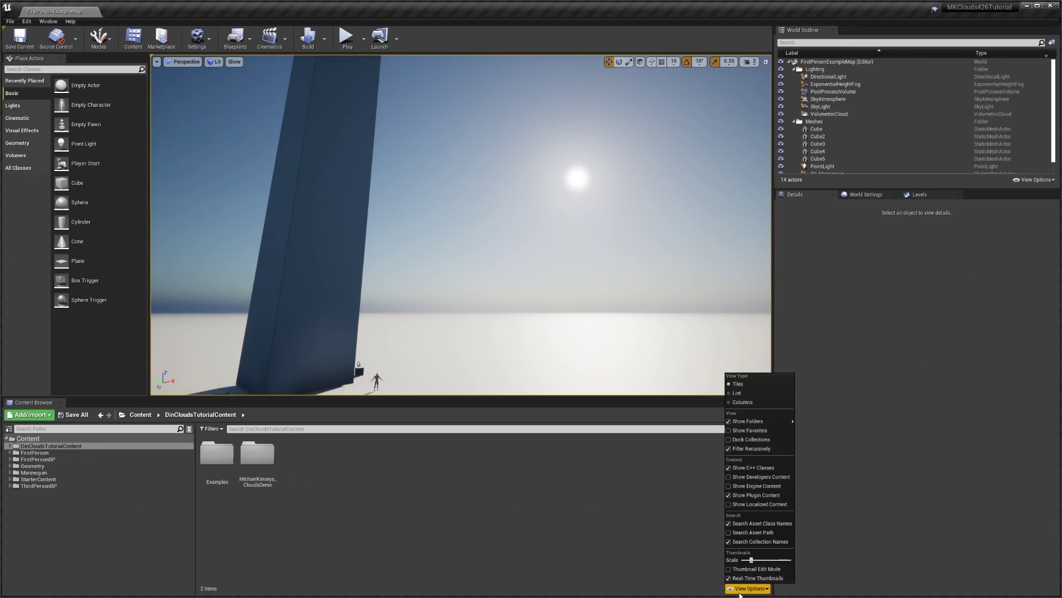
pyautogui.click(769, 486)
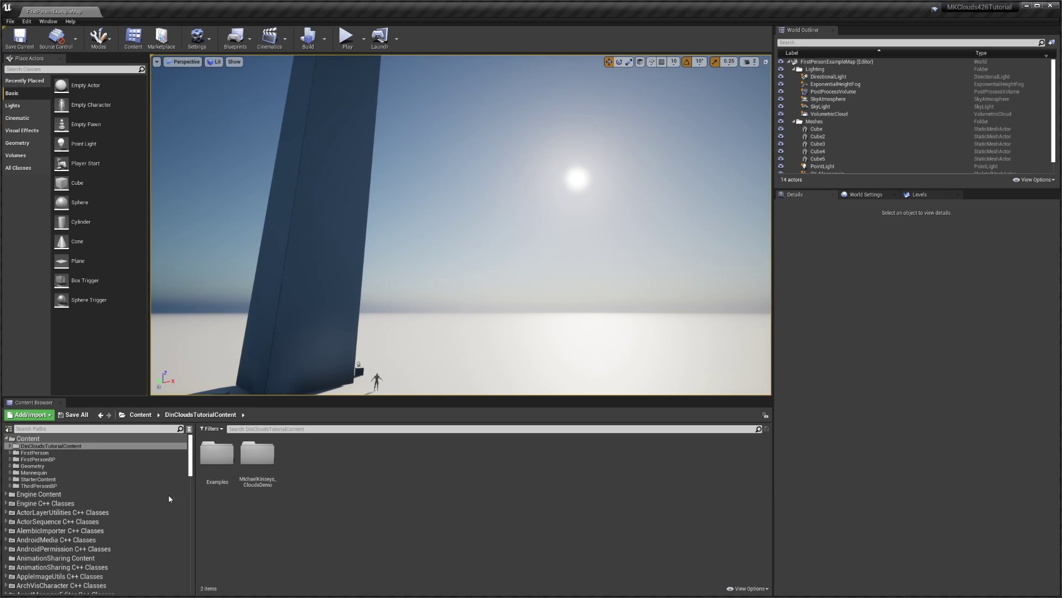
# Look through the Textures folder under VolumeTextures in Volumetrics Content, select all its assets, and return to the plugin's root folder
pyautogui.scroll(-15, 38, 575)
pyautogui.click(46, 571)
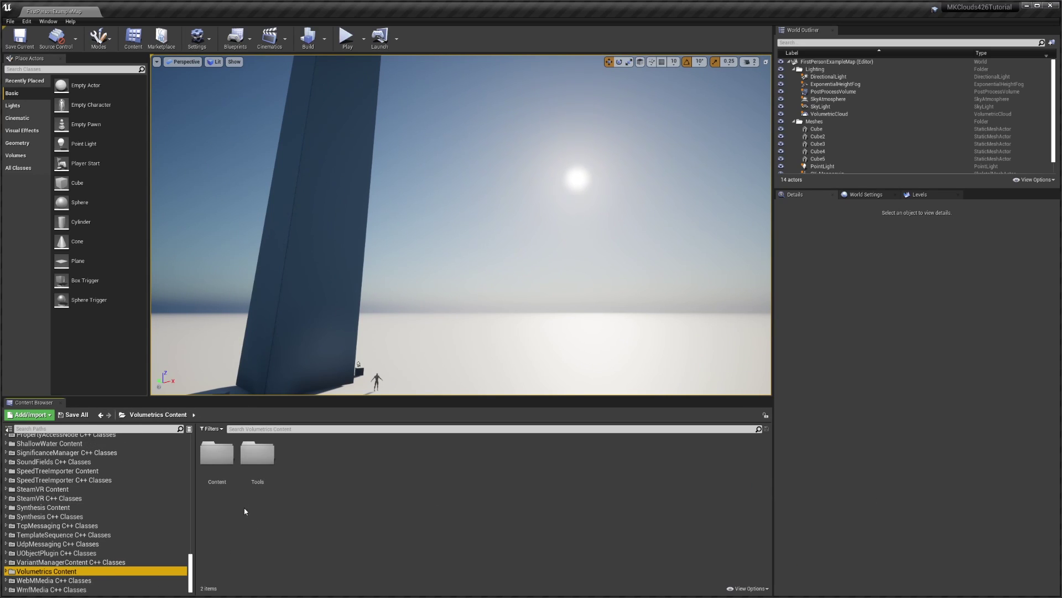
pyautogui.doubleClick(217, 455)
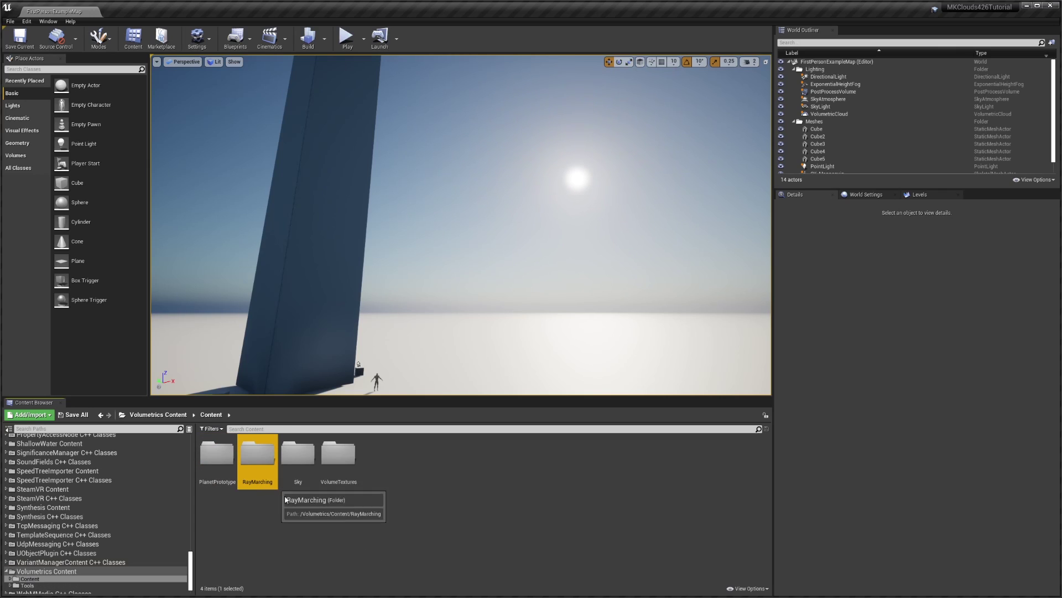
pyautogui.doubleClick(340, 465)
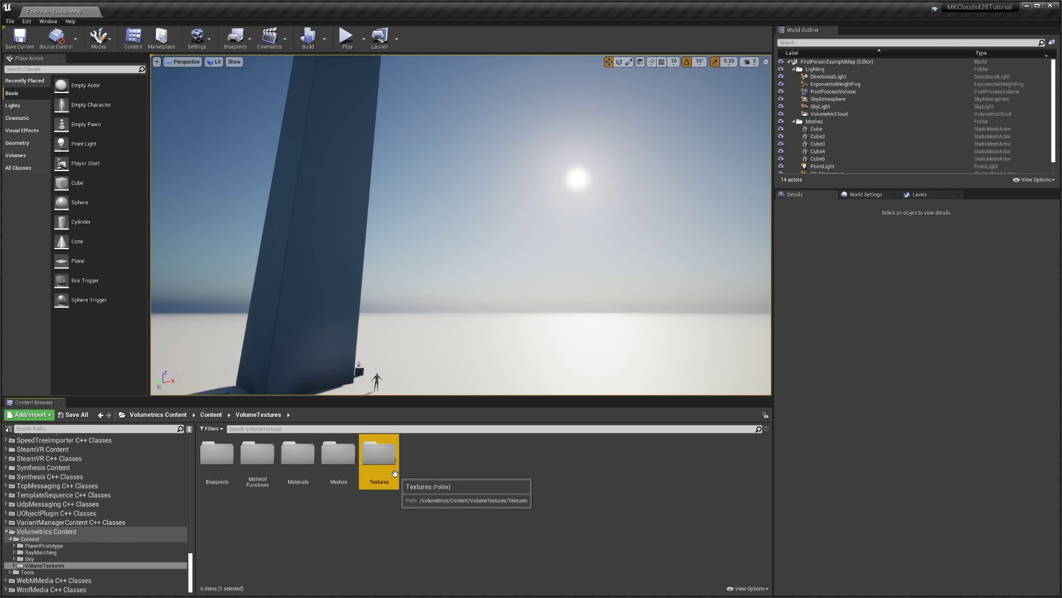
pyautogui.doubleClick(379, 454)
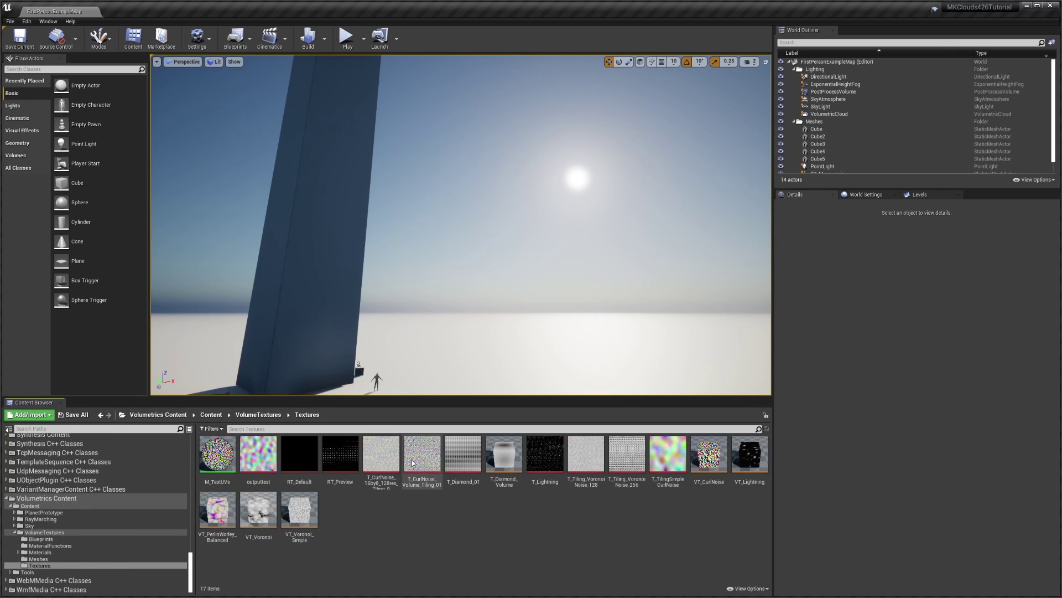
pyautogui.hotkey('ctrl', 'a')
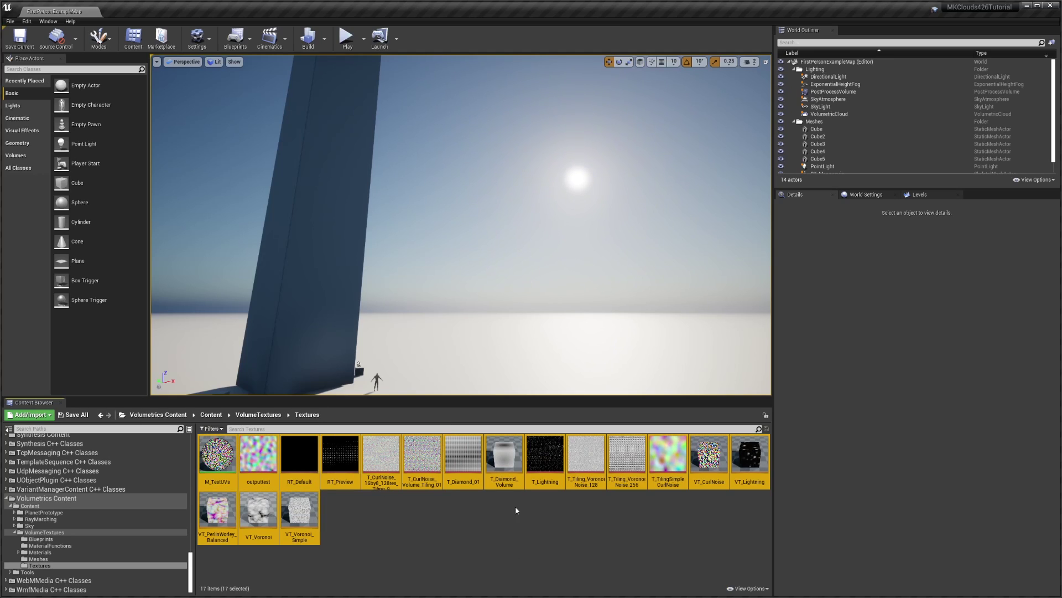
pyautogui.click(6, 499)
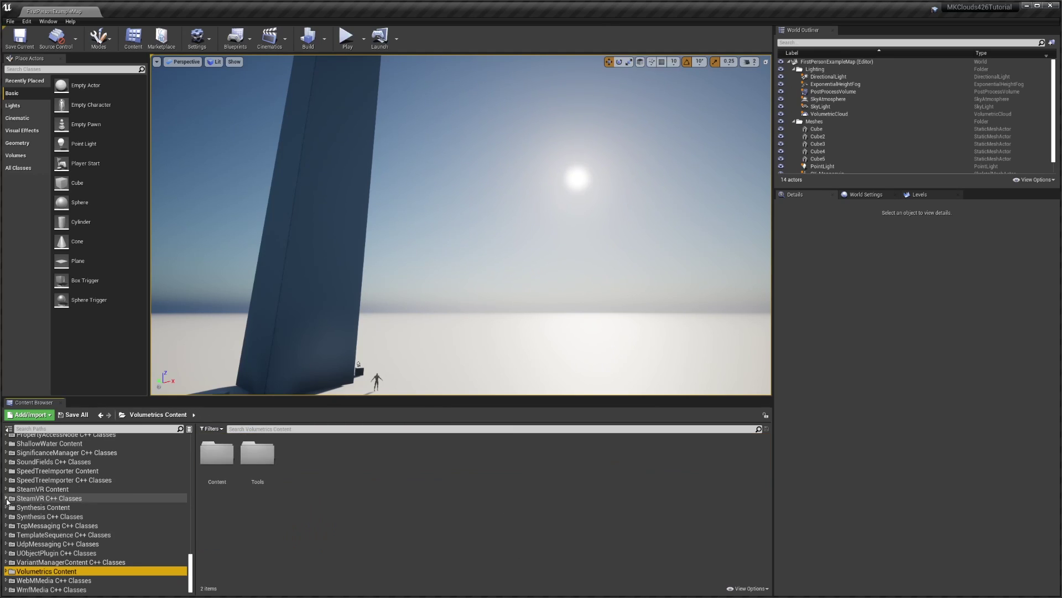
# Examine the Textures, VolumeTextures and Materials folders of the clouds demo content inside DinCloudsTutorialContent
pyautogui.scroll(20, 33, 495)
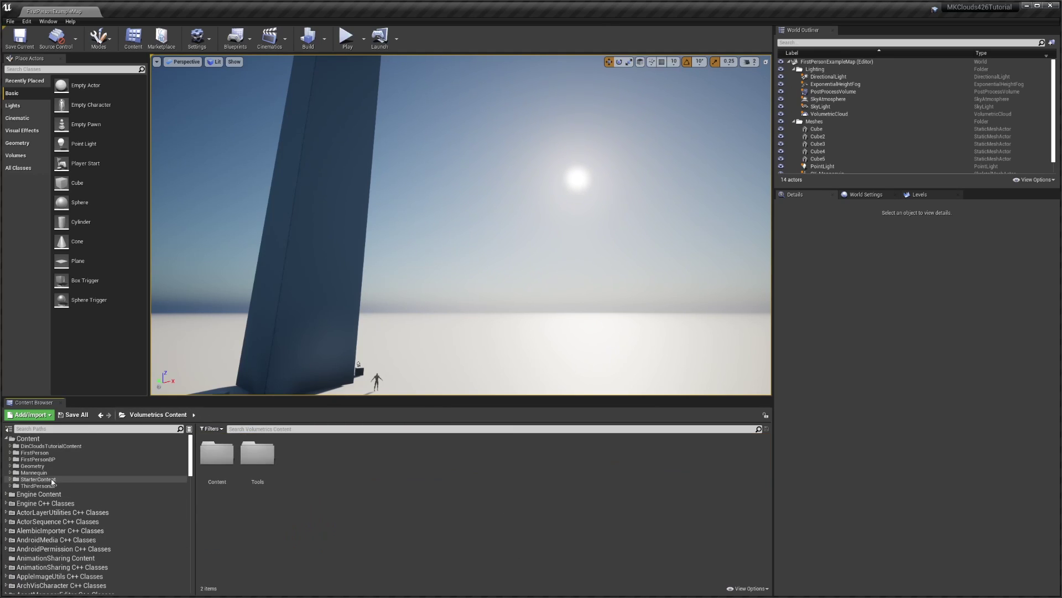
pyautogui.click(50, 446)
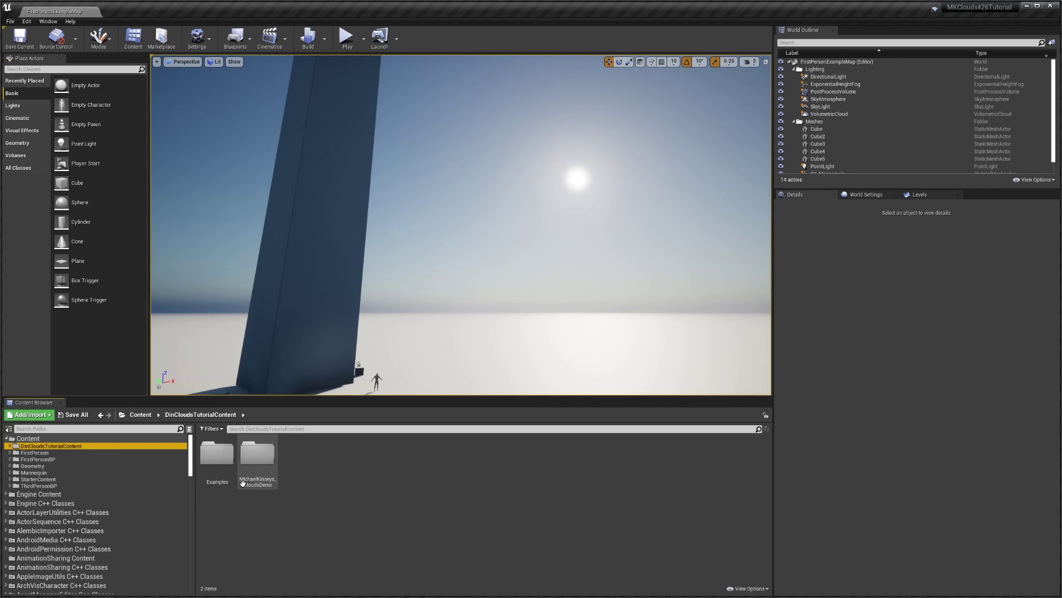
pyautogui.doubleClick(243, 479)
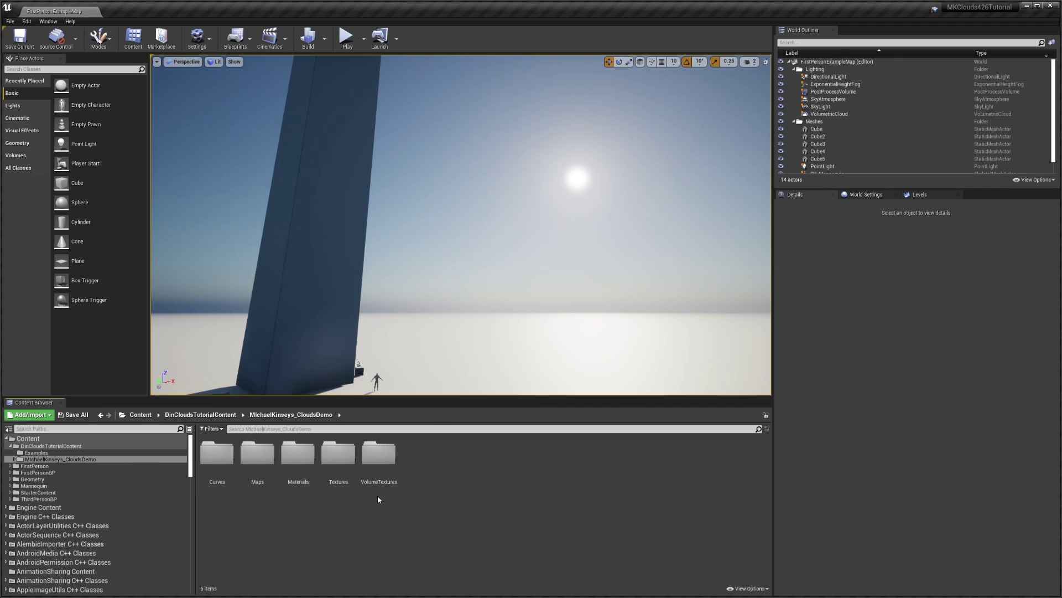
pyautogui.doubleClick(336, 463)
pyautogui.hotkey('alt', 'Left')
pyautogui.doubleClick(390, 476)
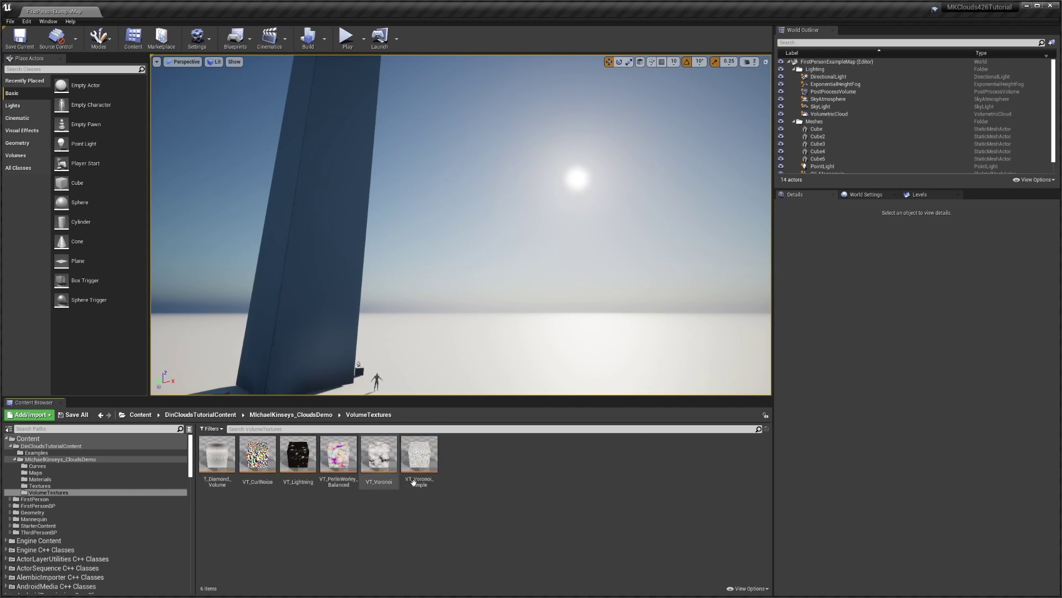
pyautogui.hotkey('alt', 'Left')
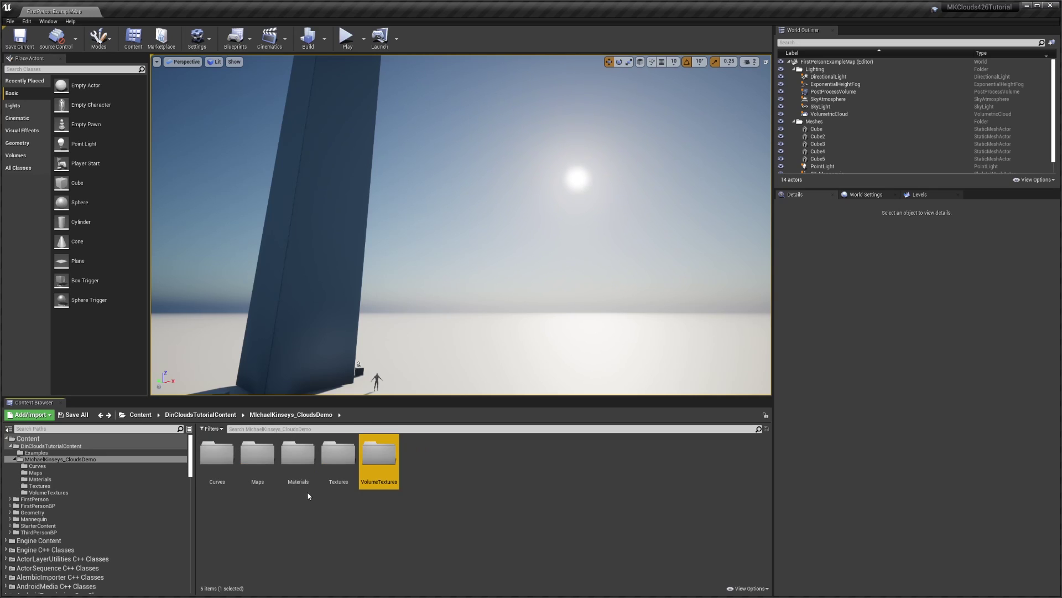
pyautogui.doubleClick(299, 459)
pyautogui.hotkey('alt', 'Left')
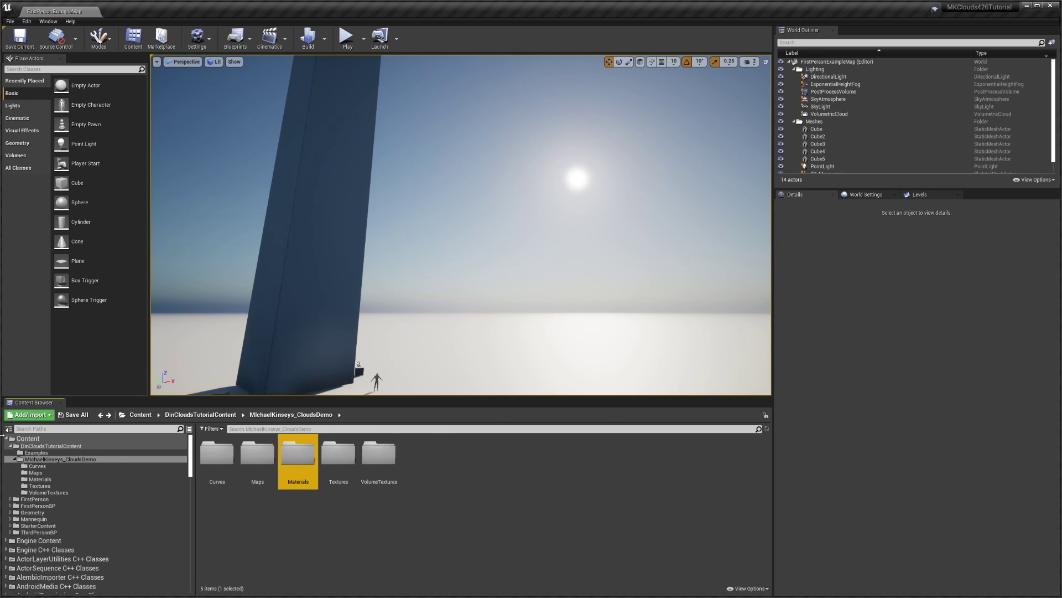
# Open the 01_M_Basic_Clouds material from the DinCloudsTutorialContent Examples folder and view its whole graph
pyautogui.click(36, 452)
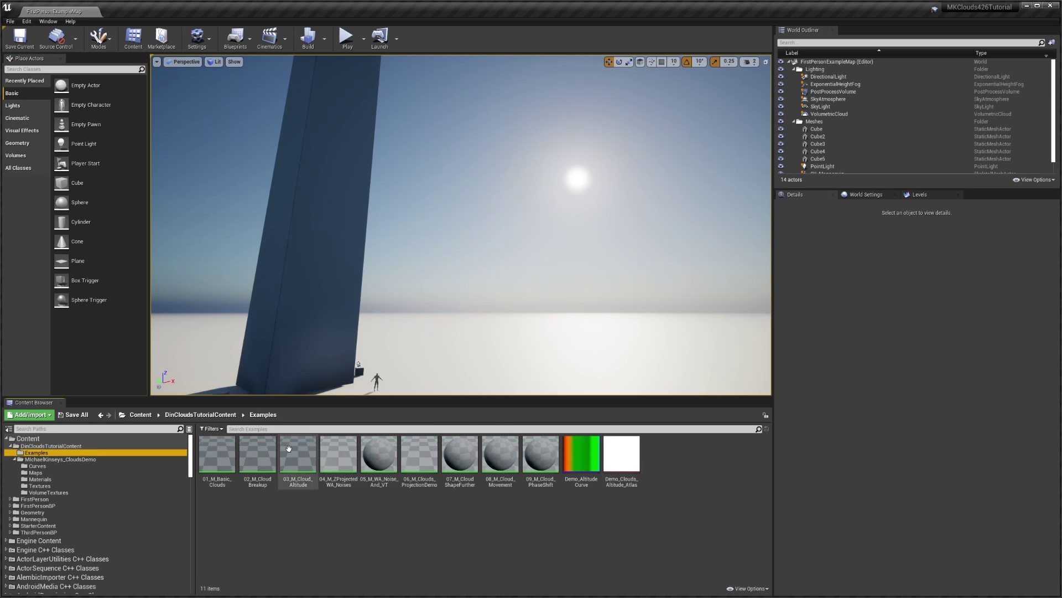
pyautogui.doubleClick(217, 453)
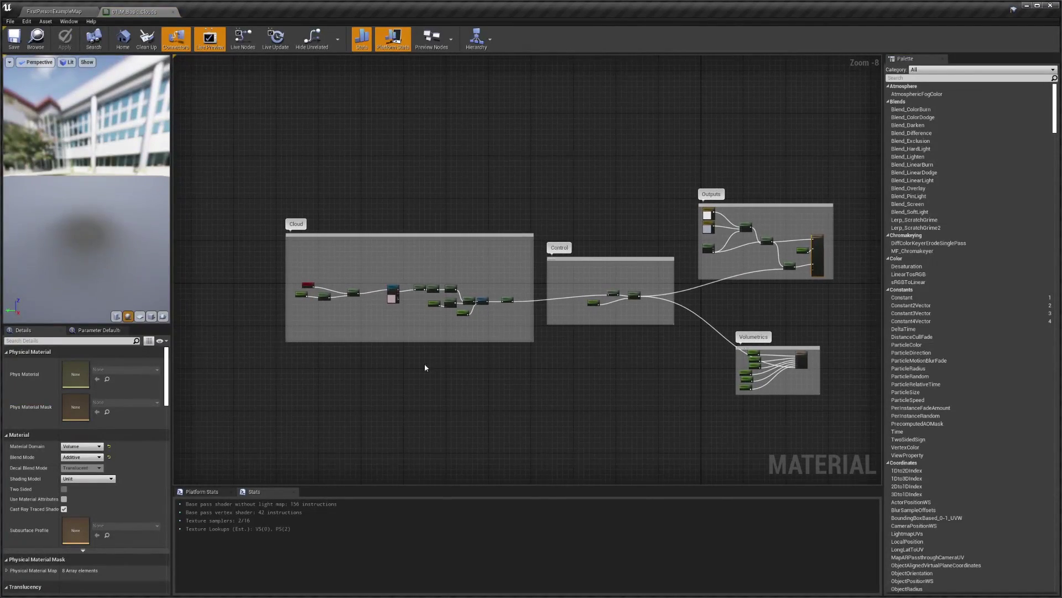
pyautogui.moveTo(595, 373); pyautogui.dragTo(566, 381, button='right')
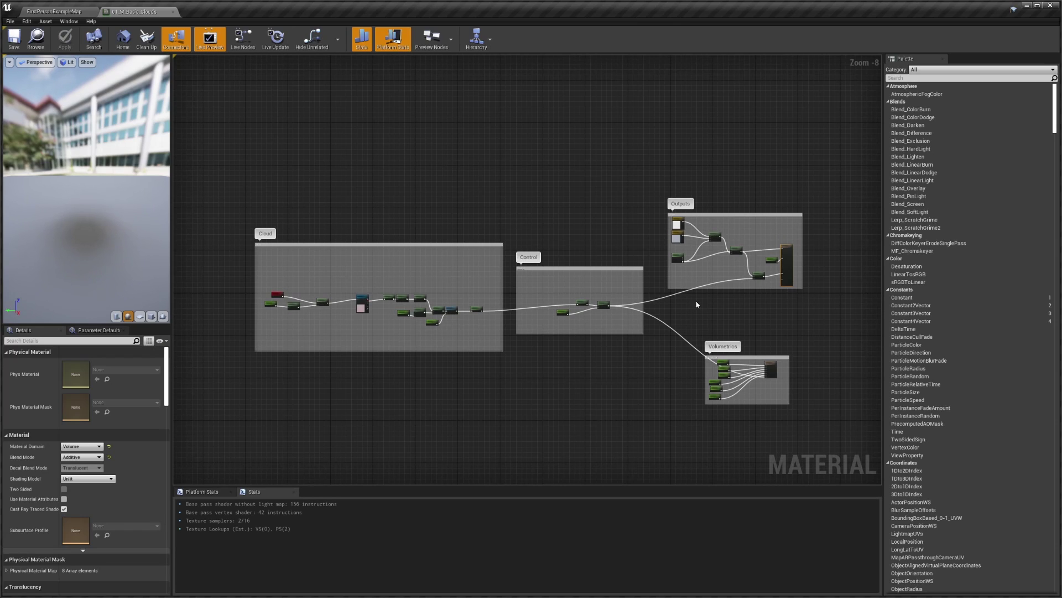
# Move the main material node slightly upward within the Outputs group and choose Unlit as the material's Shading Model
pyautogui.scroll(7, 754, 301)
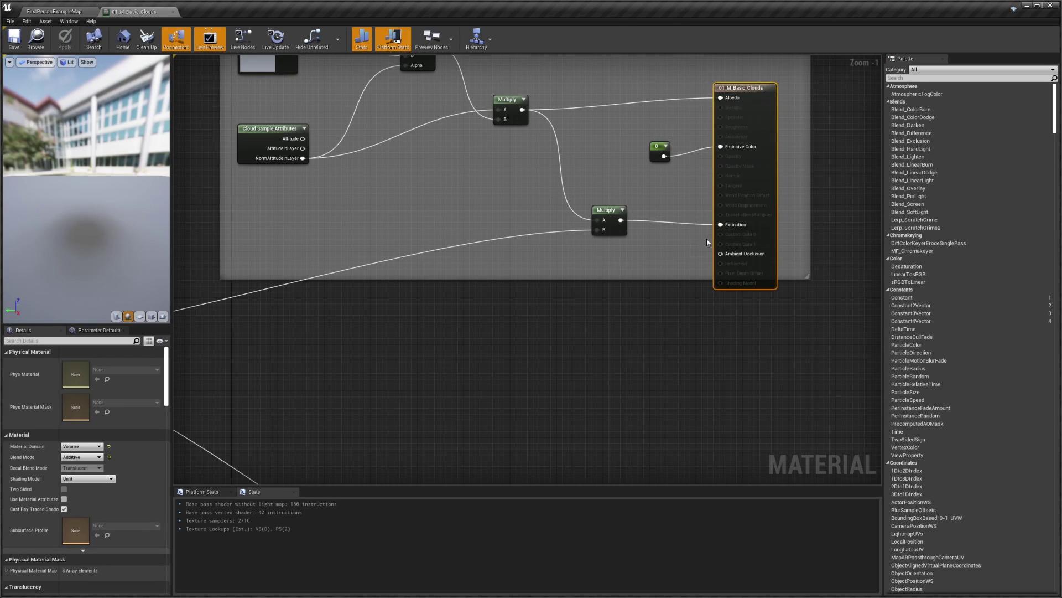
pyautogui.moveTo(741, 195); pyautogui.dragTo(753, 171)
pyautogui.moveTo(706, 221); pyautogui.dragTo(762, 216, button='right')
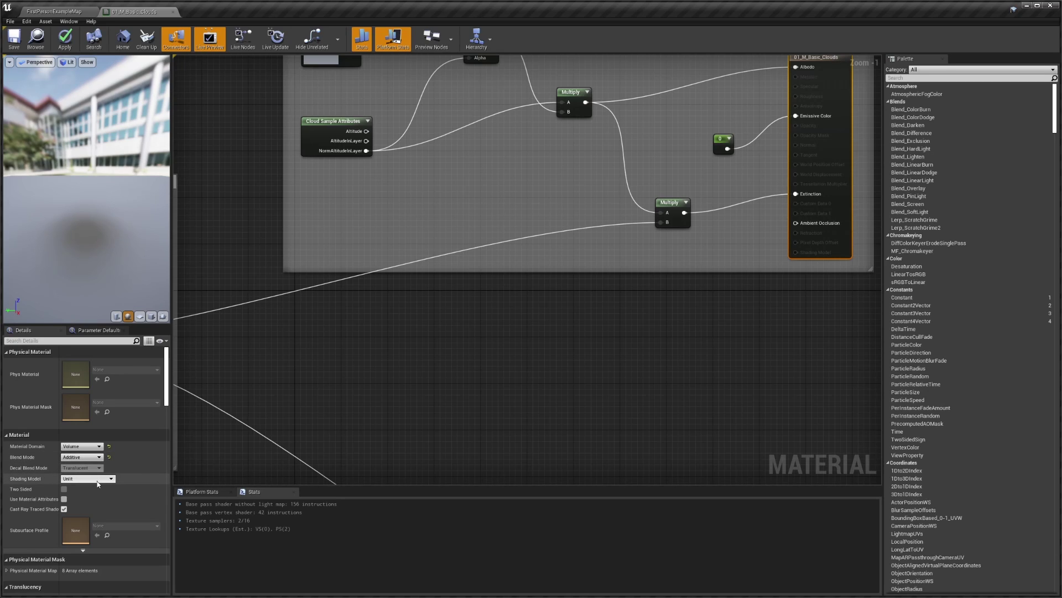
pyautogui.click(88, 478)
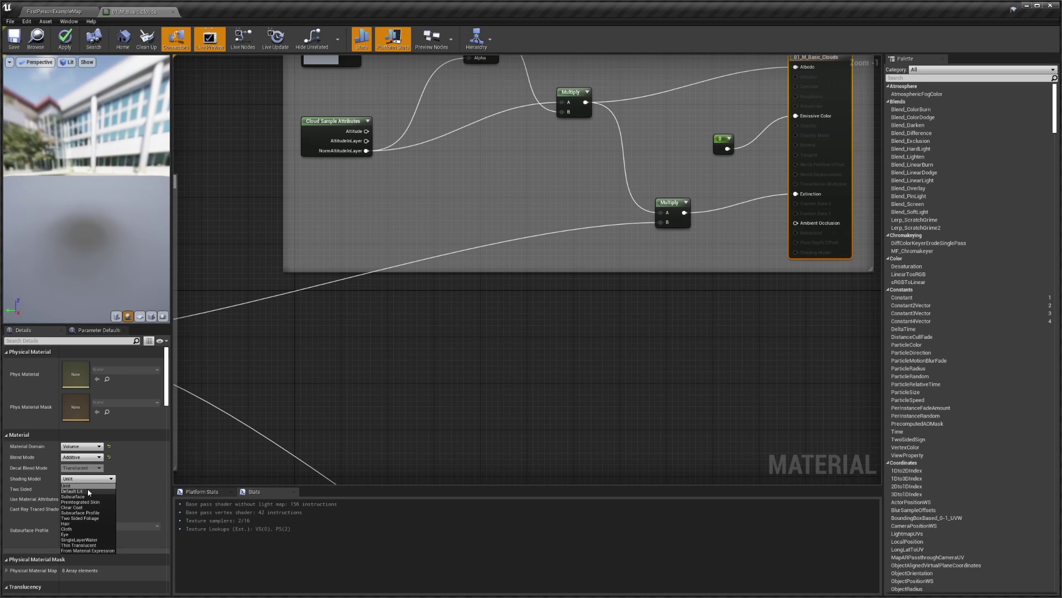
pyautogui.click(89, 484)
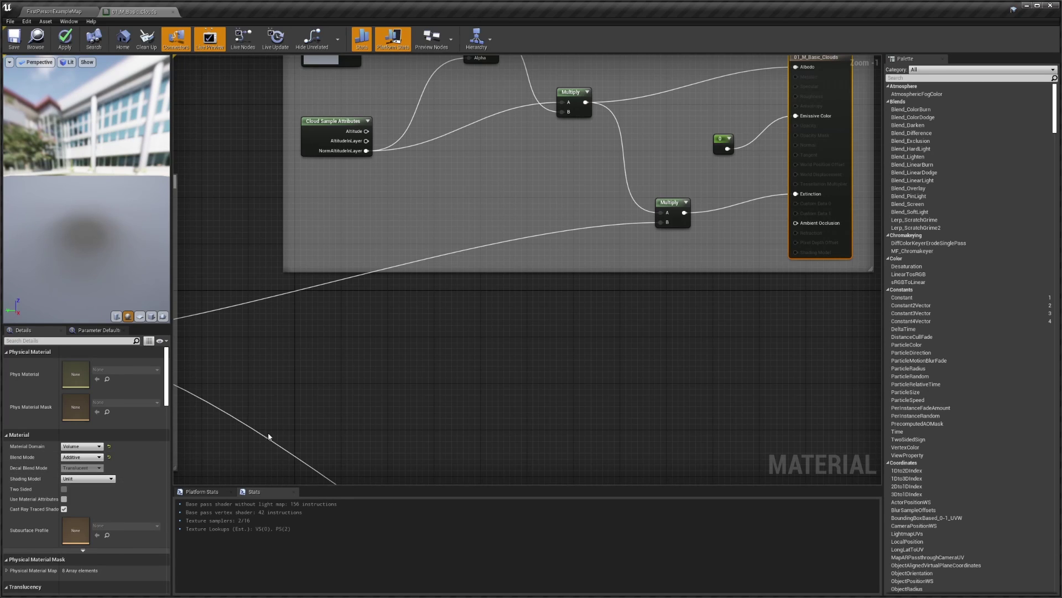
# Review the Outputs group and overall graph layout, and select the Texture Sample node in the Cloud group to inspect its settings
pyautogui.scroll(-5, 515, 367)
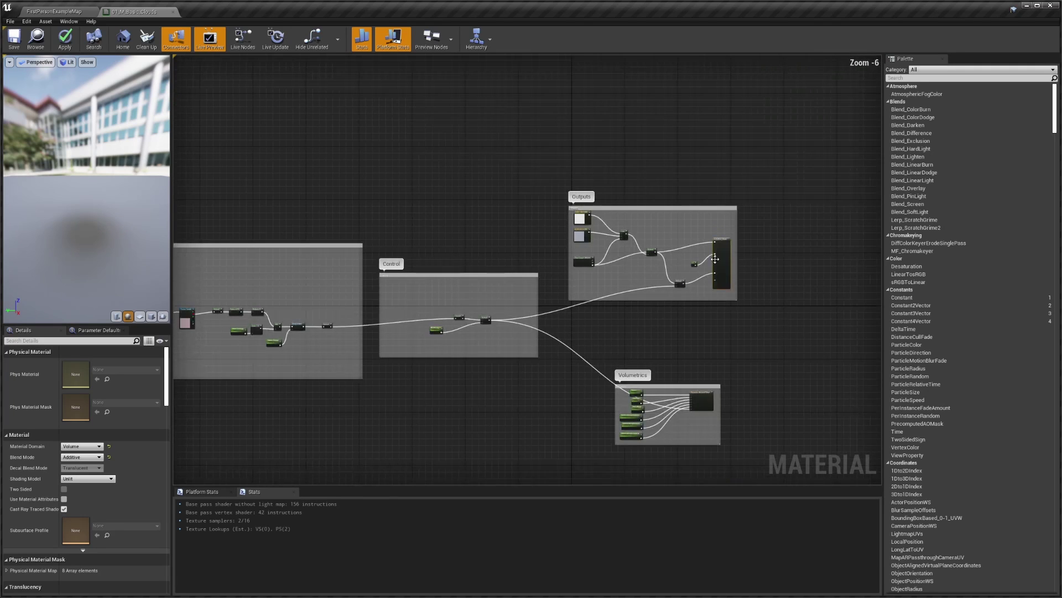
pyautogui.scroll(3, 727, 266)
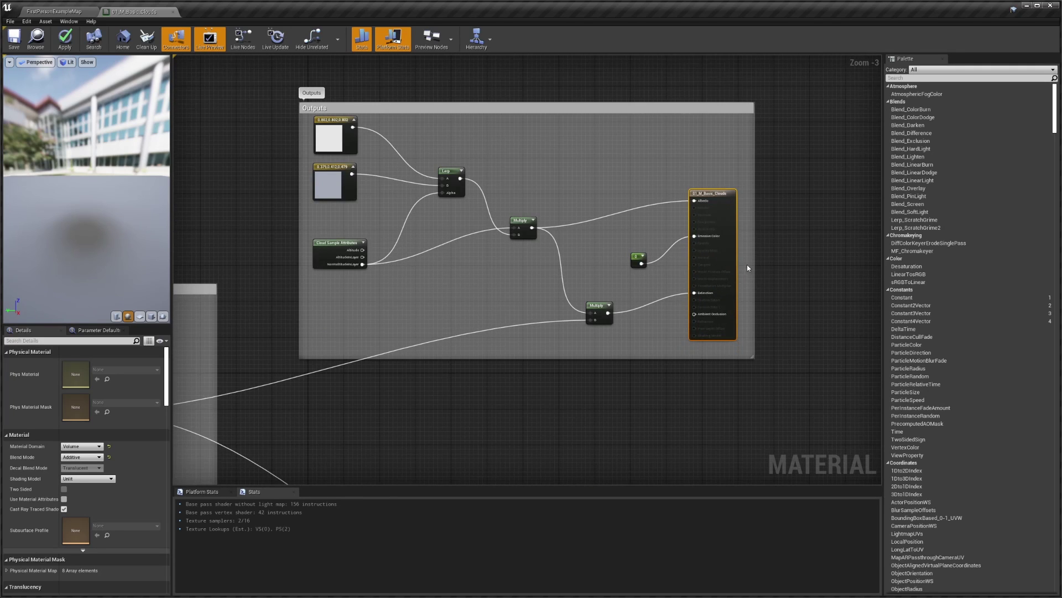
pyautogui.scroll(-5, 518, 323)
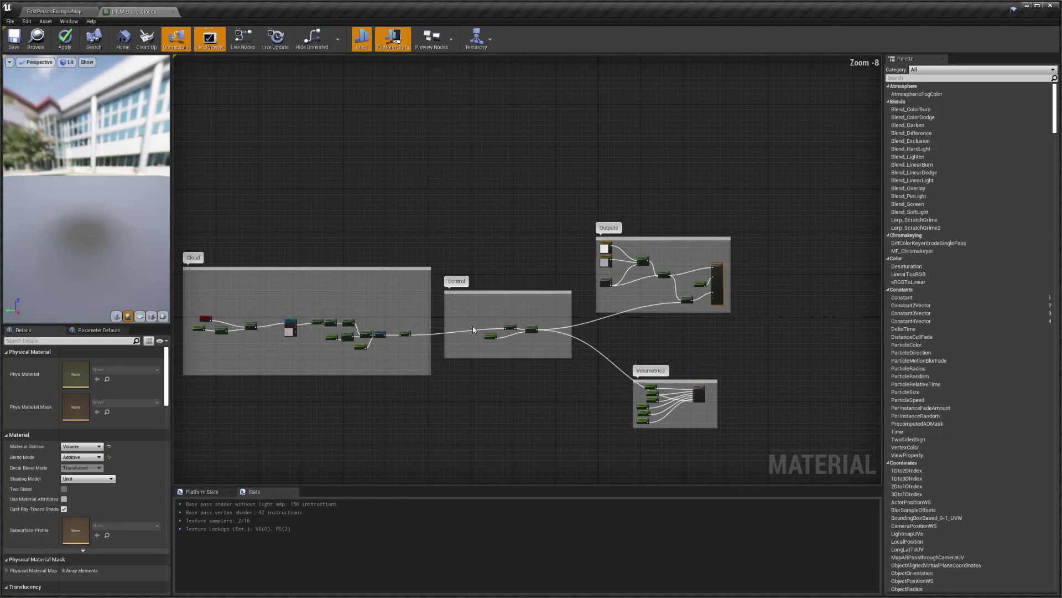
pyautogui.moveTo(473, 330); pyautogui.dragTo(463, 315, button='right')
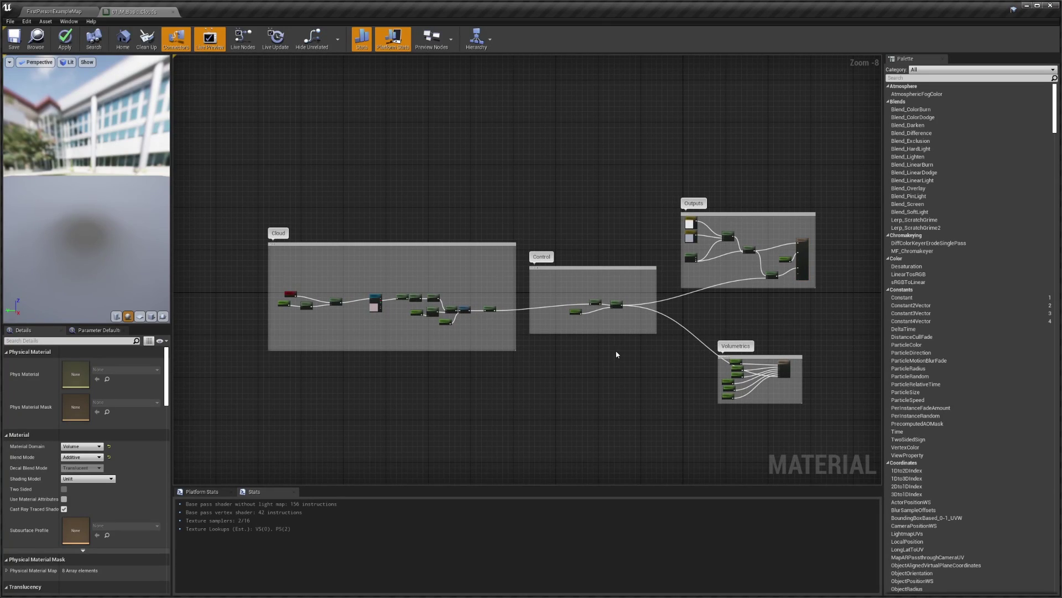
pyautogui.scroll(6, 365, 294)
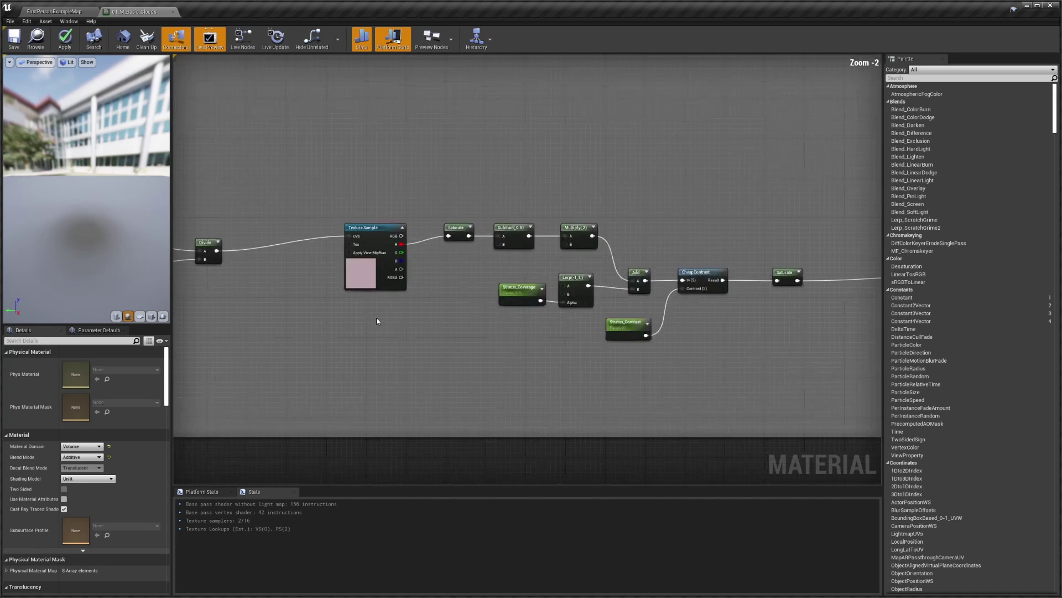
pyautogui.click(396, 302)
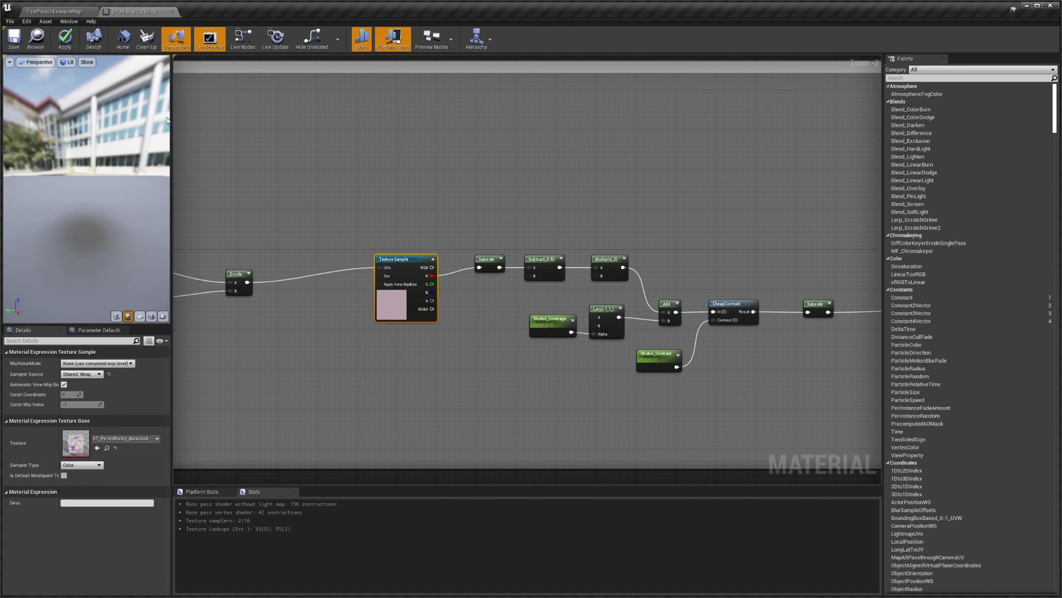
# Open the T_Tiling_VoronoiNoise_256 texture from the clouds demo's Textures folder and inspect its tiles with the alpha channel hidden
pyautogui.click(82, 12)
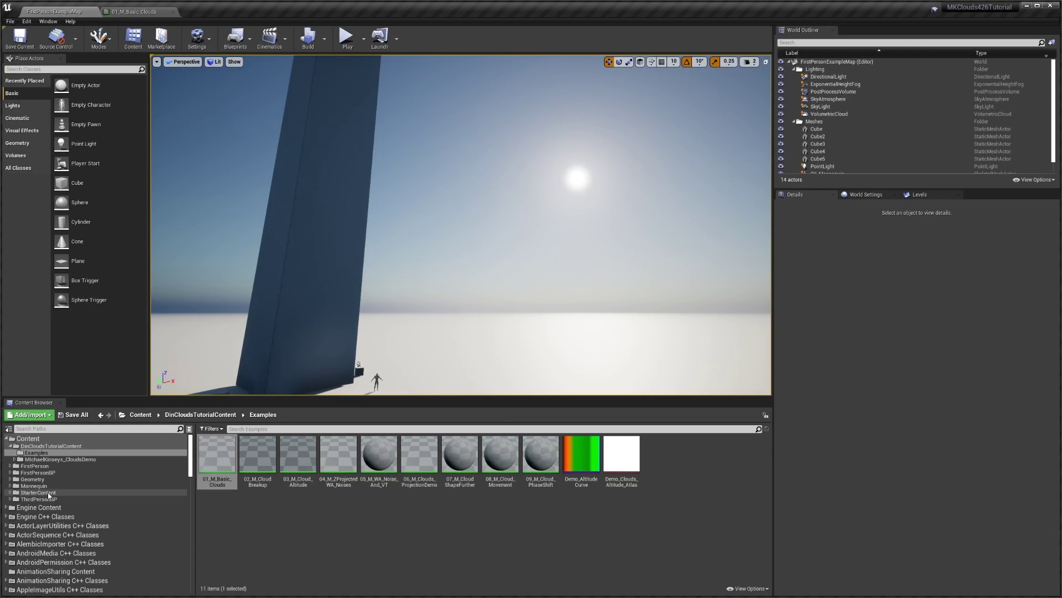
pyautogui.click(15, 458)
pyautogui.click(39, 485)
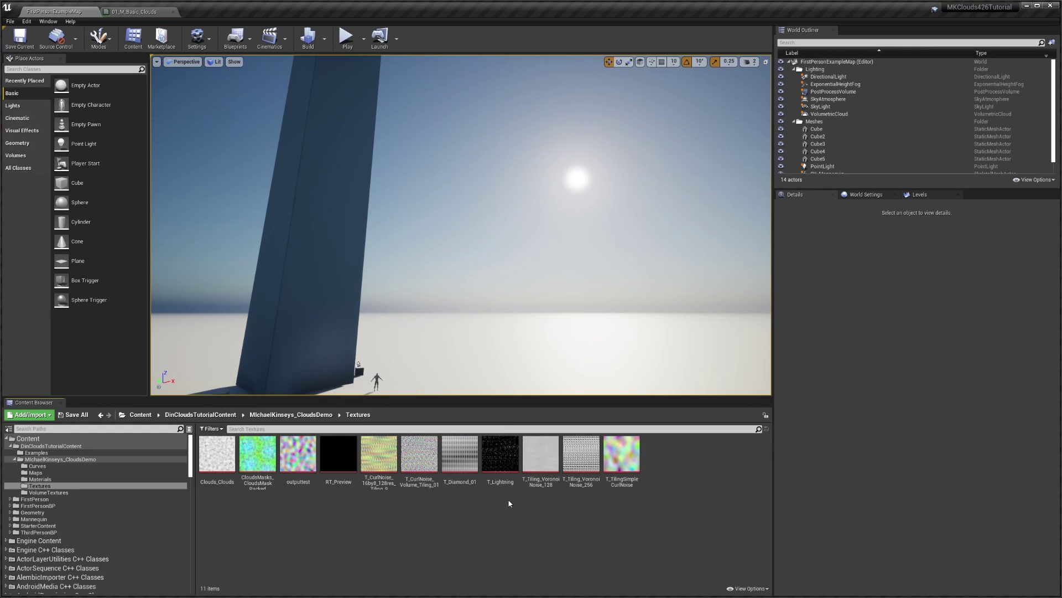
pyautogui.doubleClick(581, 459)
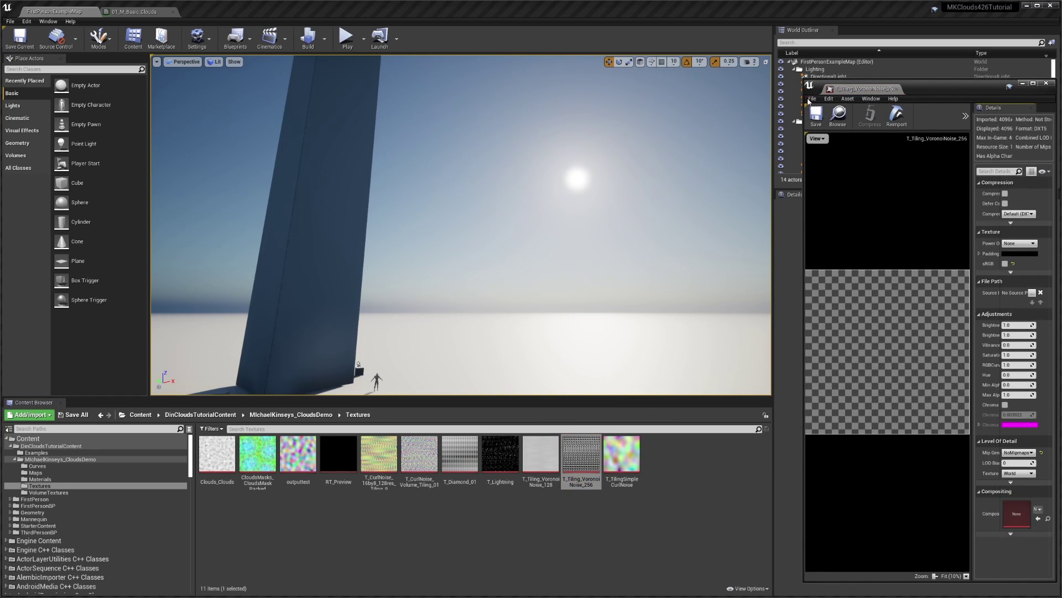
pyautogui.click(817, 139)
pyautogui.click(827, 182)
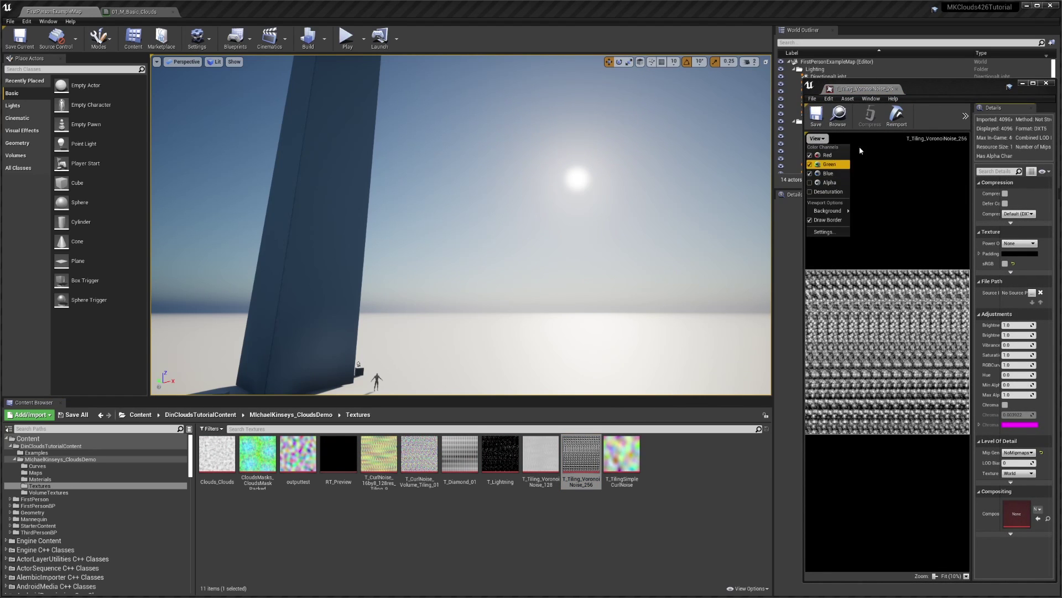
pyautogui.moveTo(953, 89); pyautogui.dragTo(508, 1)
pyautogui.scroll(-2, 488, 328)
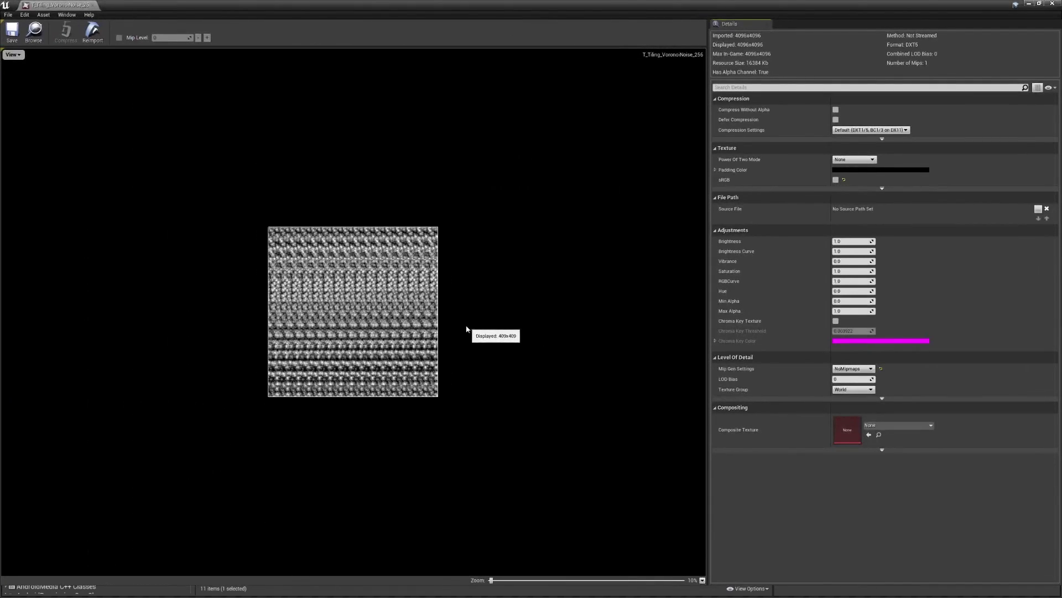
pyautogui.scroll(1, 466, 327)
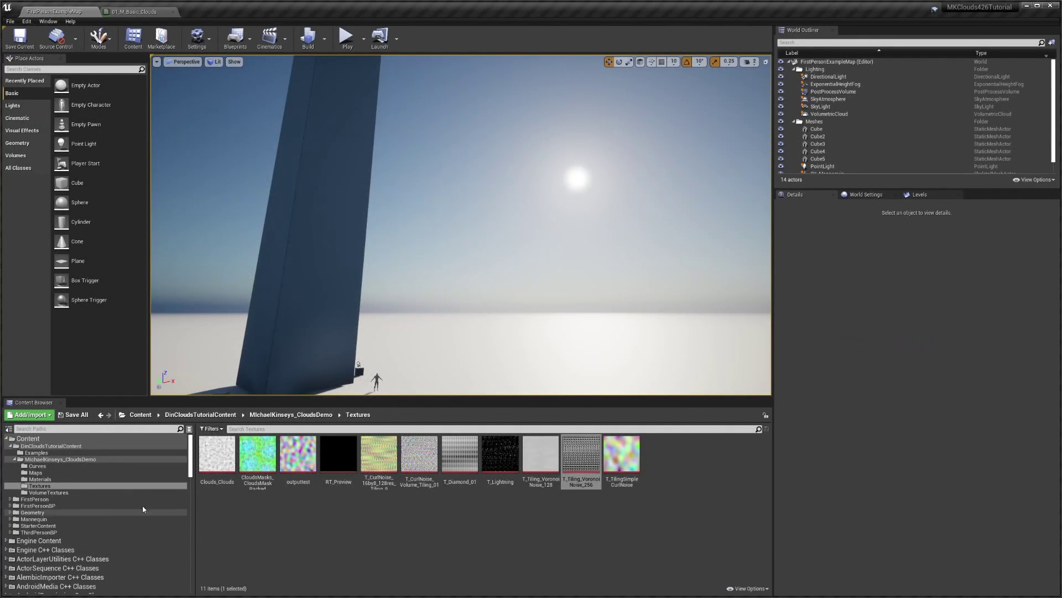
# Open VT_Voronoi from the clouds demo's VolumeTextures folder and inspect its depth slices with the alpha channel hidden
pyautogui.click(47, 491)
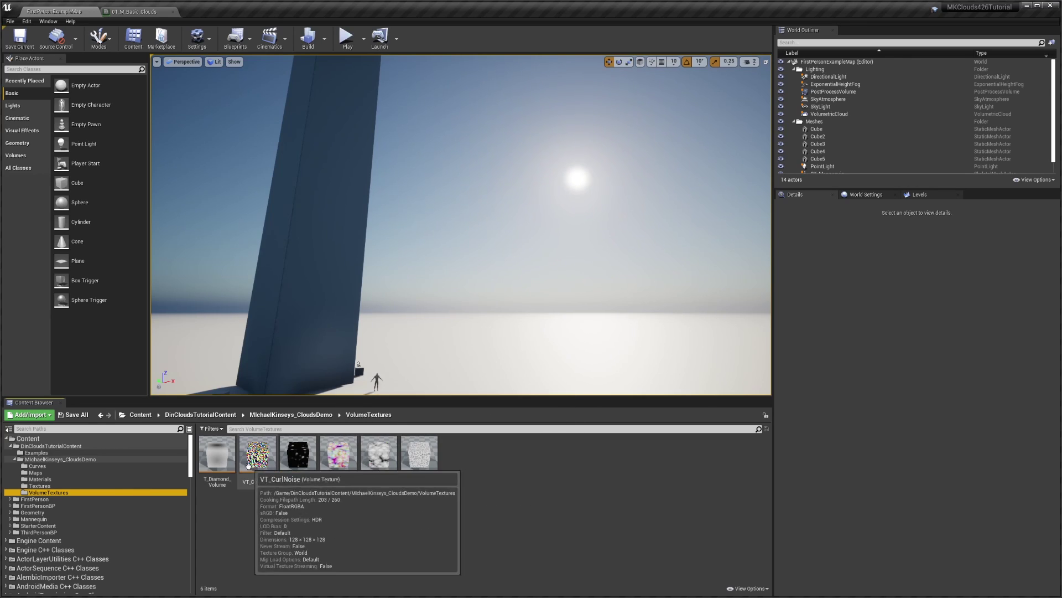
pyautogui.moveTo(435, 477)
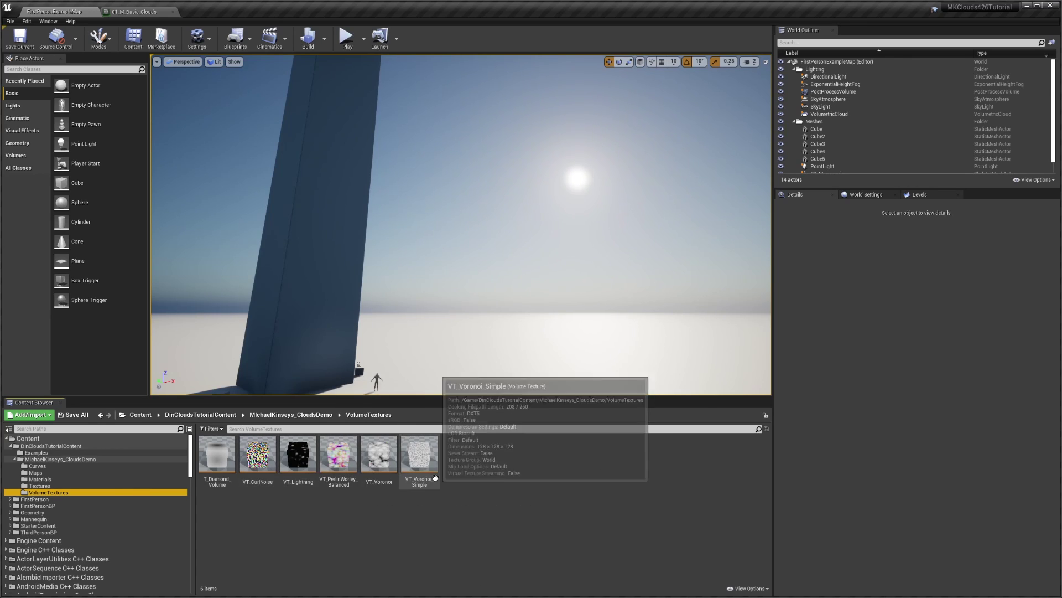
pyautogui.doubleClick(380, 462)
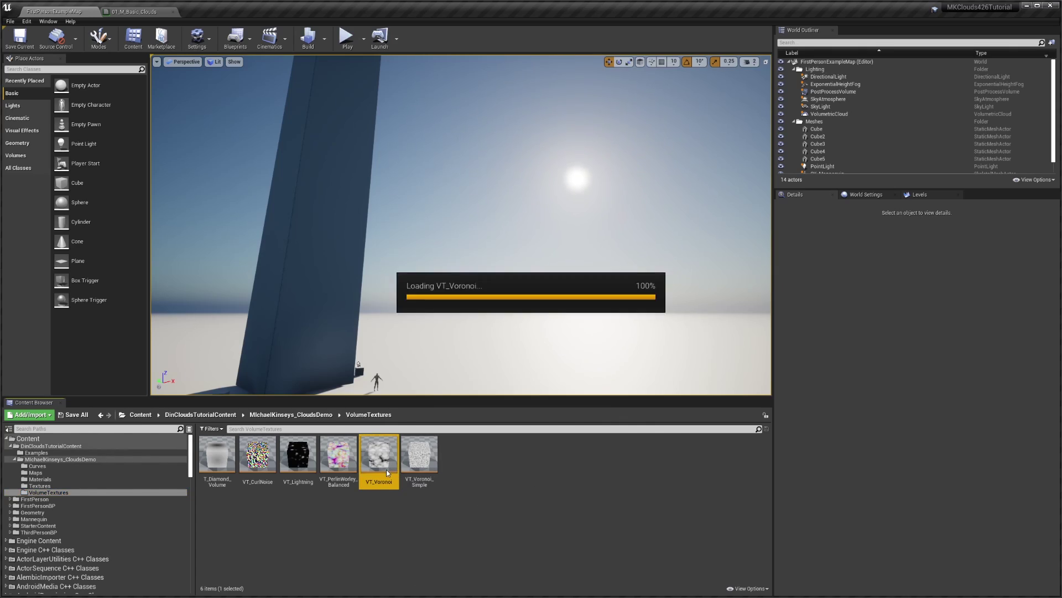
pyautogui.click(12, 54)
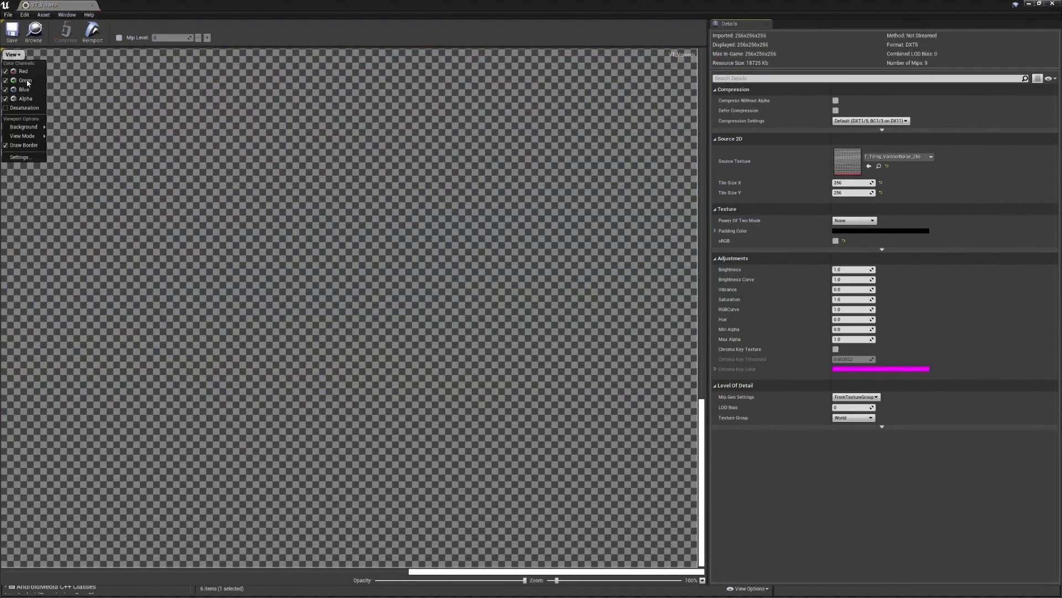
pyautogui.click(18, 101)
pyautogui.scroll(-5, 415, 339)
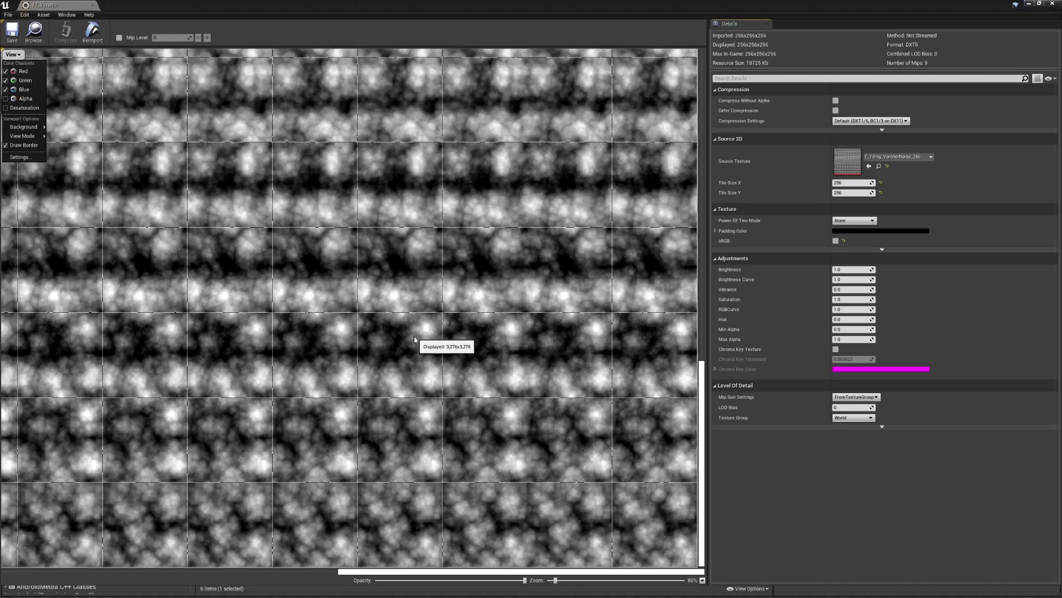
pyautogui.scroll(4, 414, 337)
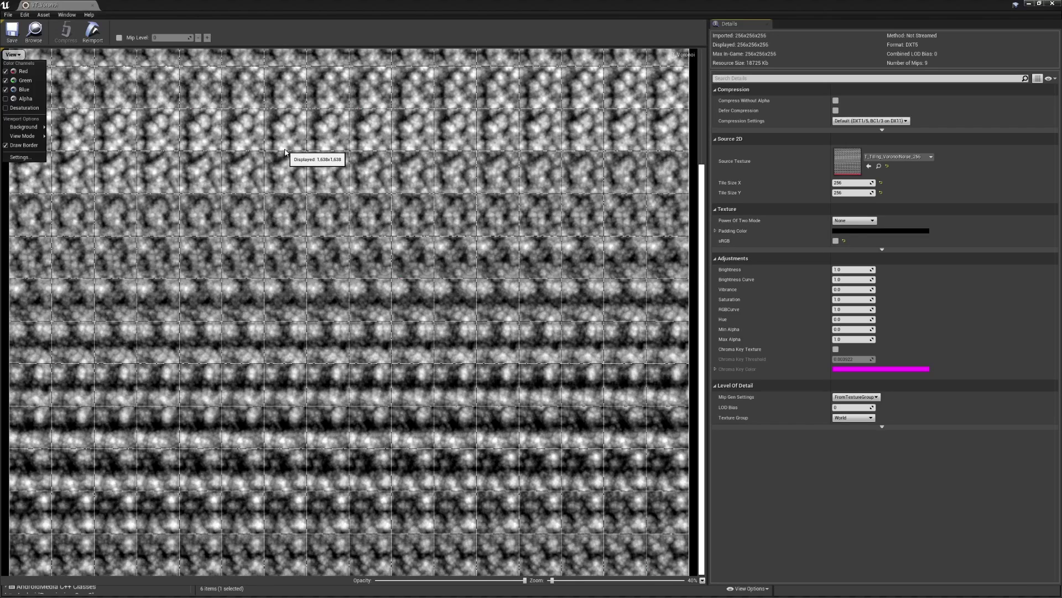
# Preview VT_Voronoi in the Trace Into Volume view mode and rotate the volume to examine it from several sides
pyautogui.moveTo(35, 139)
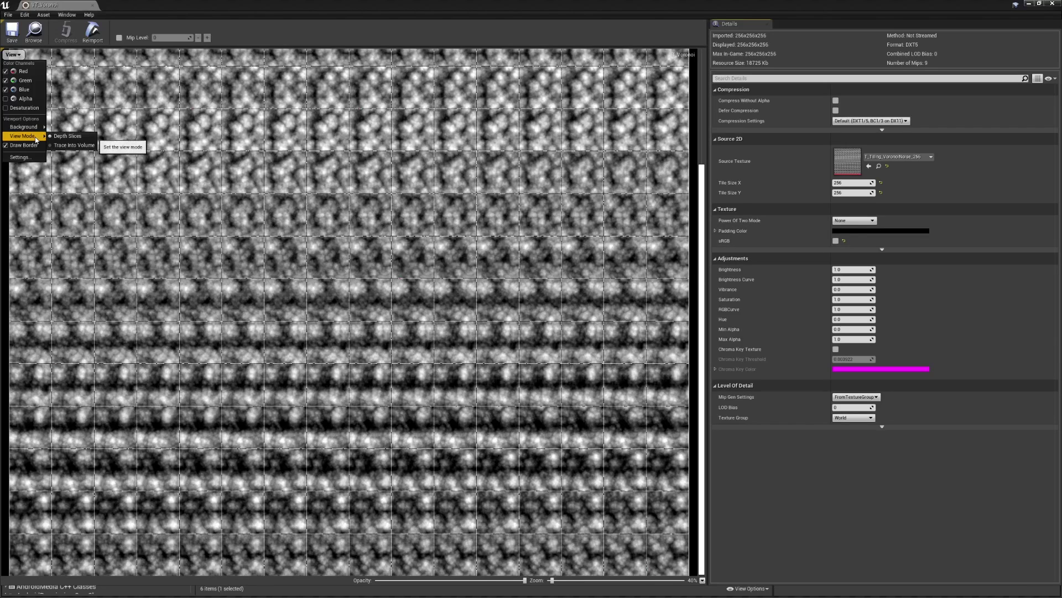
pyautogui.click(73, 145)
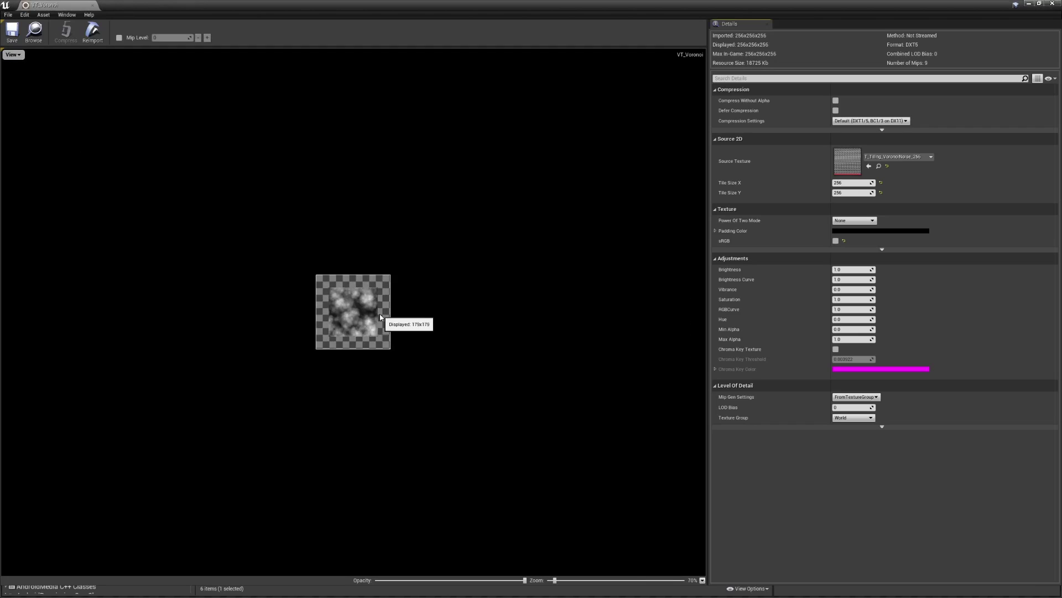
pyautogui.scroll(10, 380, 316)
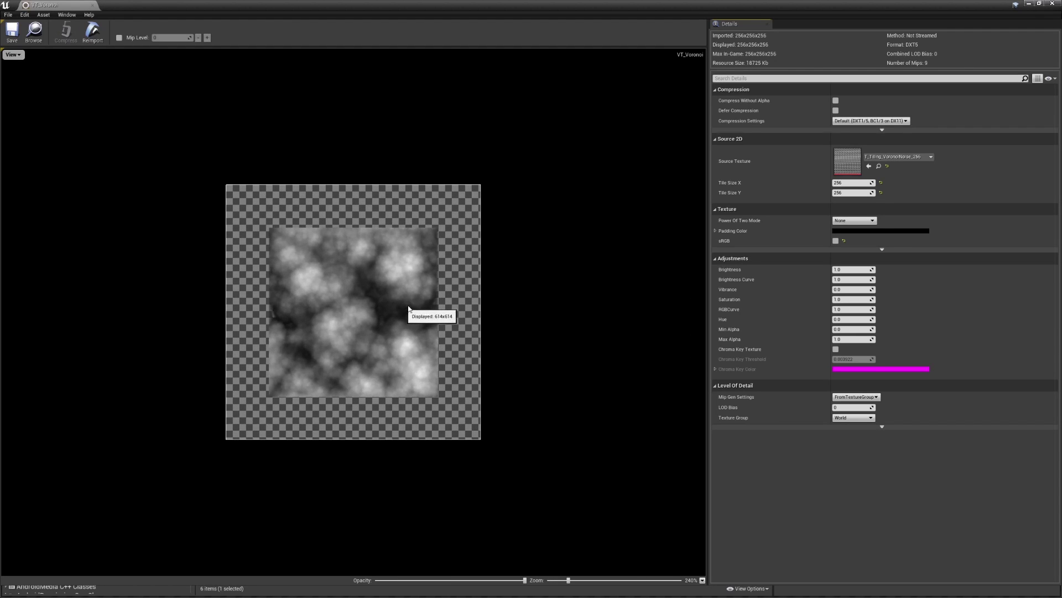
pyautogui.moveTo(409, 309); pyautogui.dragTo(341, 328)
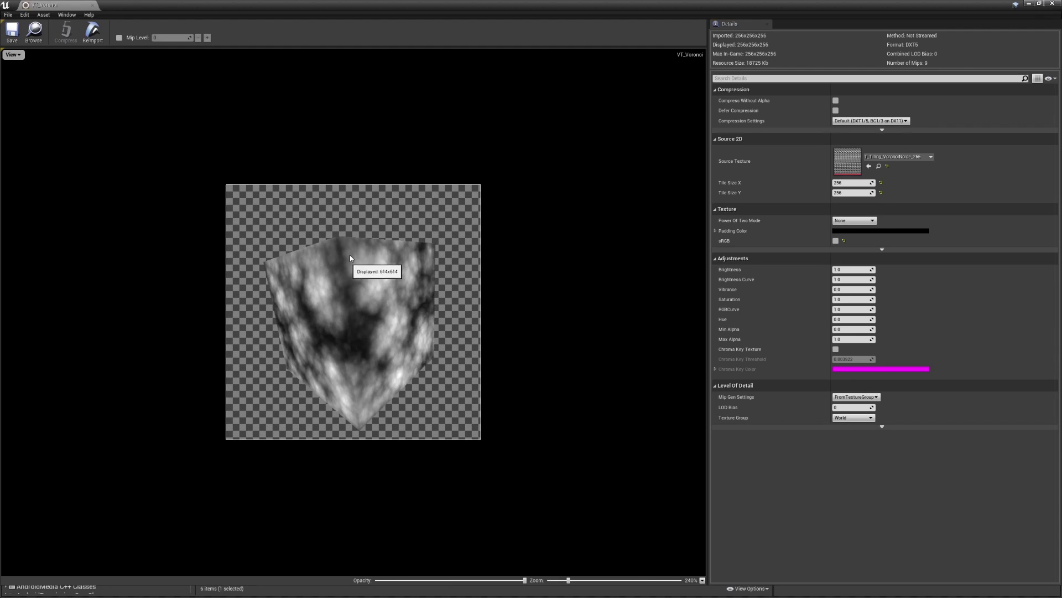
pyautogui.moveTo(349, 258); pyautogui.dragTo(403, 340)
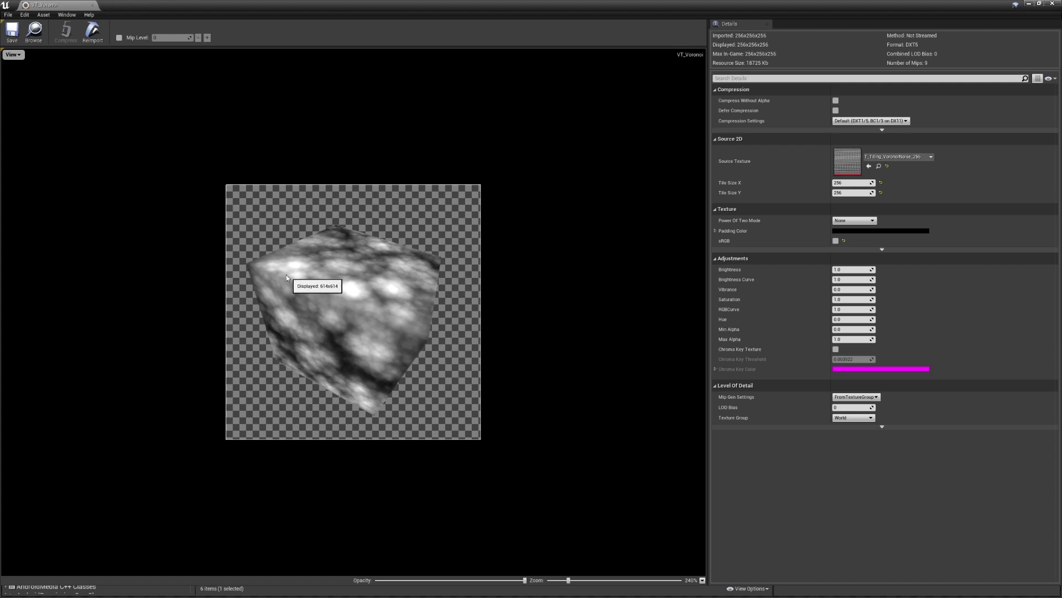
pyautogui.moveTo(287, 274); pyautogui.dragTo(360, 297)
pyautogui.moveTo(318, 335); pyautogui.dragTo(390, 340)
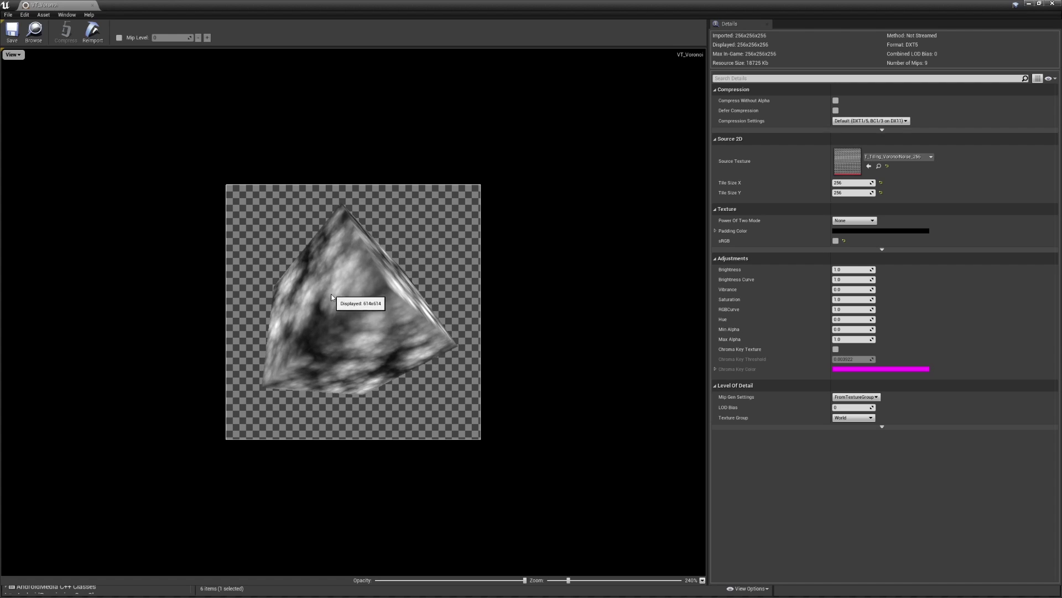
pyautogui.moveTo(332, 297); pyautogui.dragTo(350, 316)
pyautogui.moveTo(361, 360); pyautogui.dragTo(170, 257)
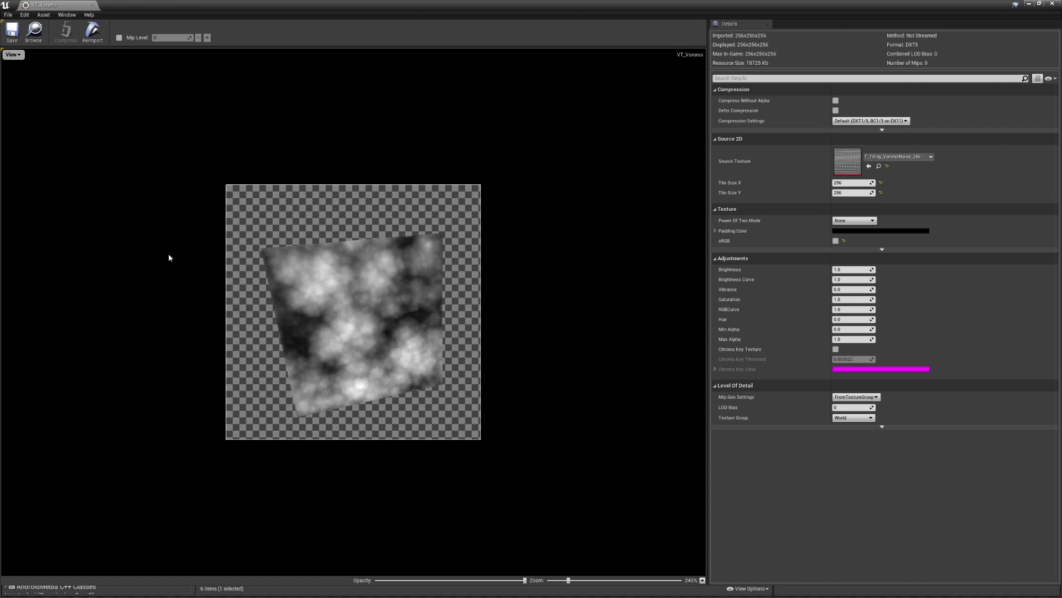
pyautogui.moveTo(362, 320); pyautogui.dragTo(379, 349)
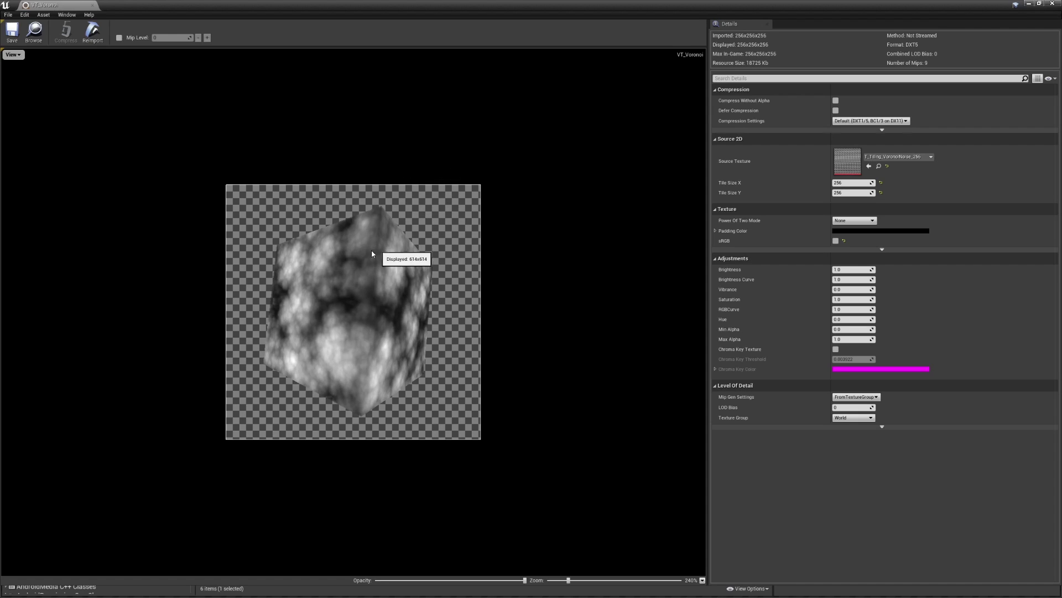
# Check the texture preview's background options and return VT_Voronoi to the Depth Slices view mode
pyautogui.click(12, 55)
pyautogui.moveTo(32, 128)
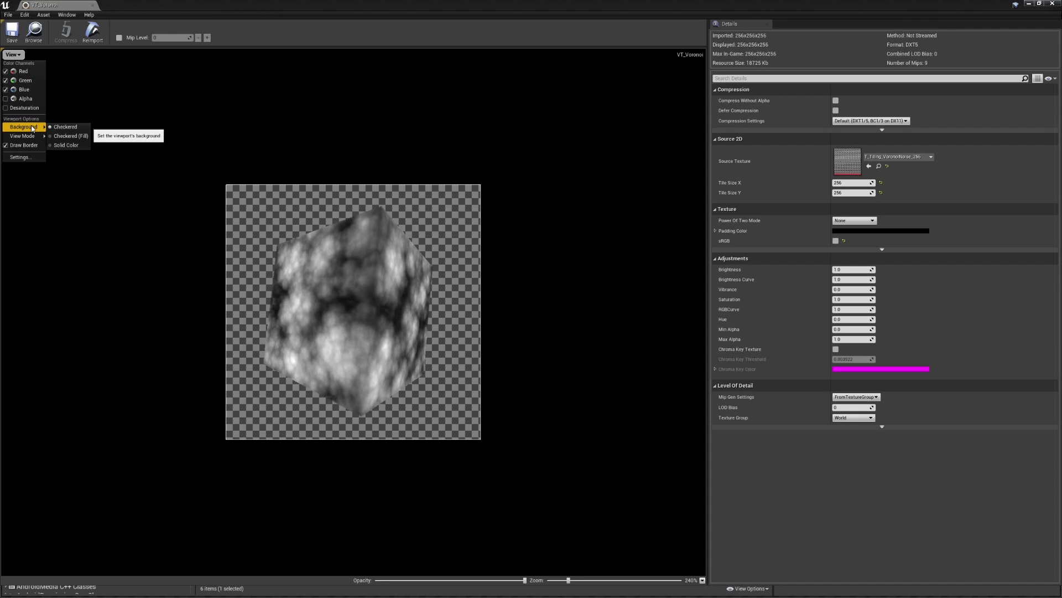
pyautogui.click(72, 144)
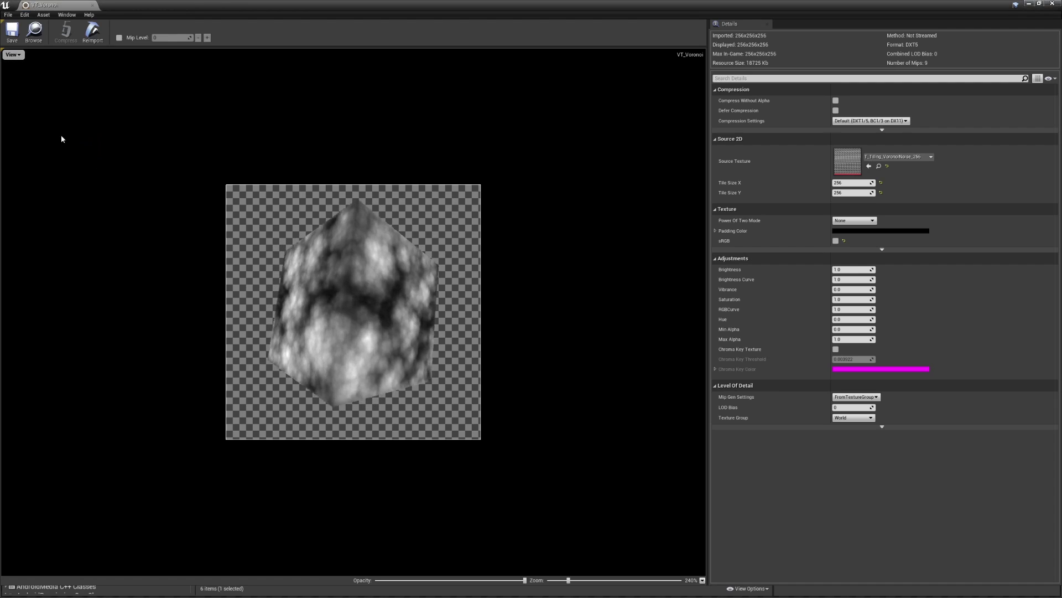
pyautogui.click(12, 55)
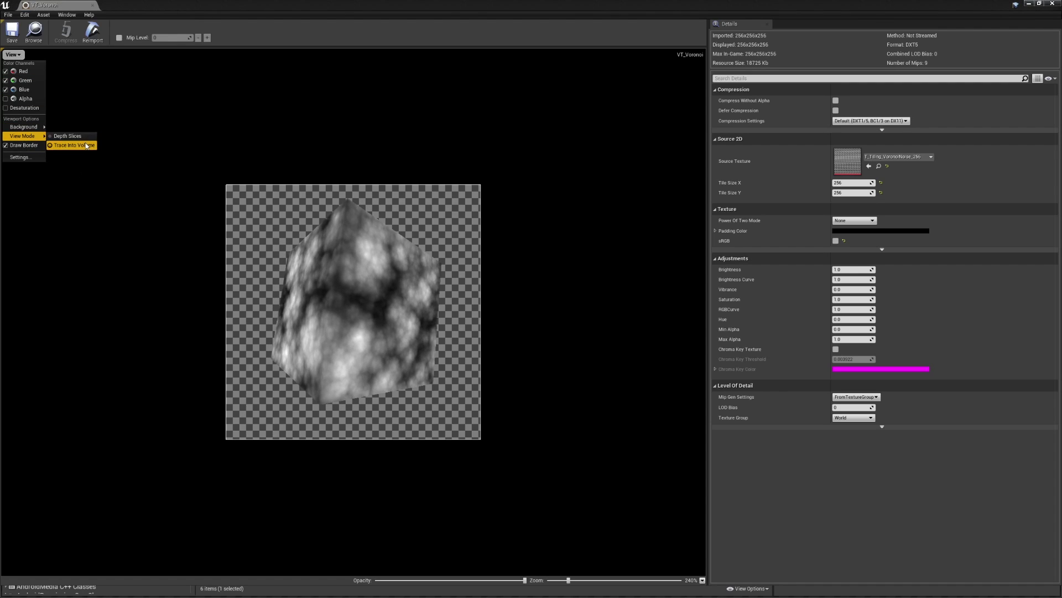
pyautogui.click(68, 135)
pyautogui.scroll(-3, 354, 271)
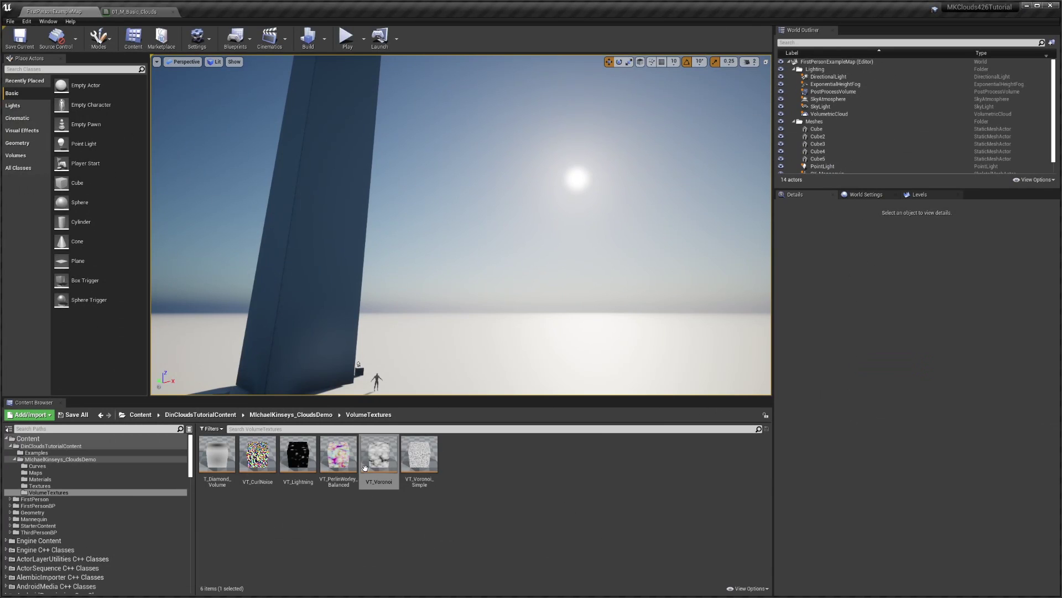
# Assign 01_M_Basic_Clouds from the Examples folder as the VolumetricCloud actor's cloud material and look around at the clouds
pyautogui.moveTo(568, 243); pyautogui.dragTo(547, 219, button='right')
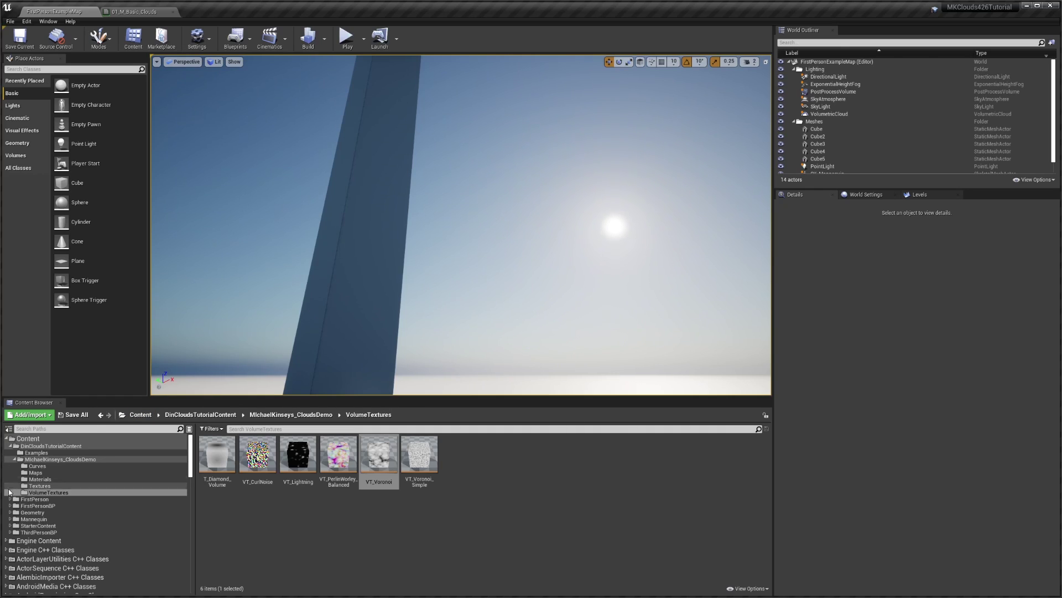
pyautogui.click(38, 478)
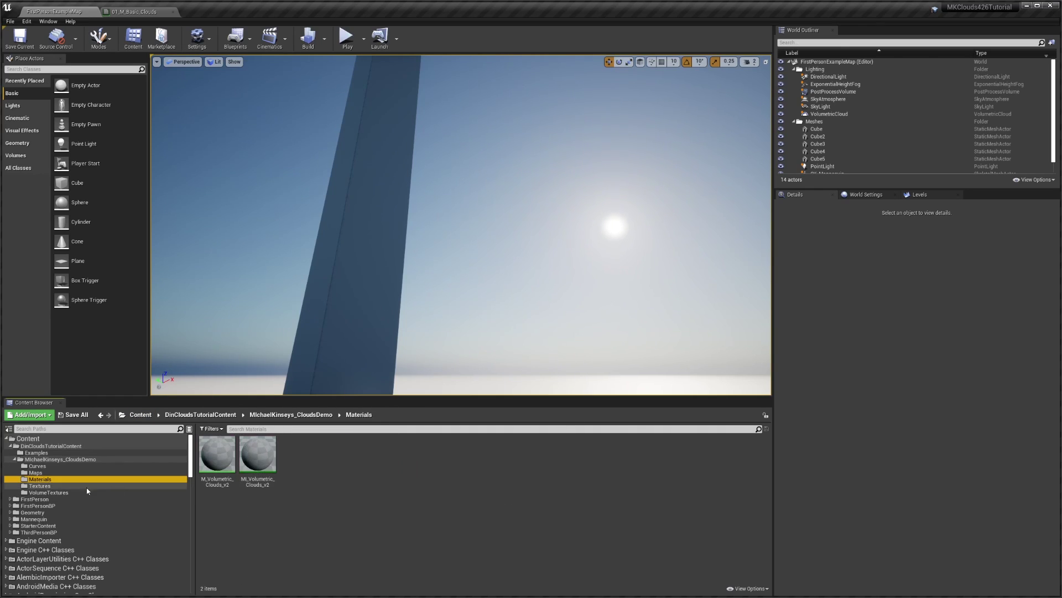
pyautogui.click(37, 453)
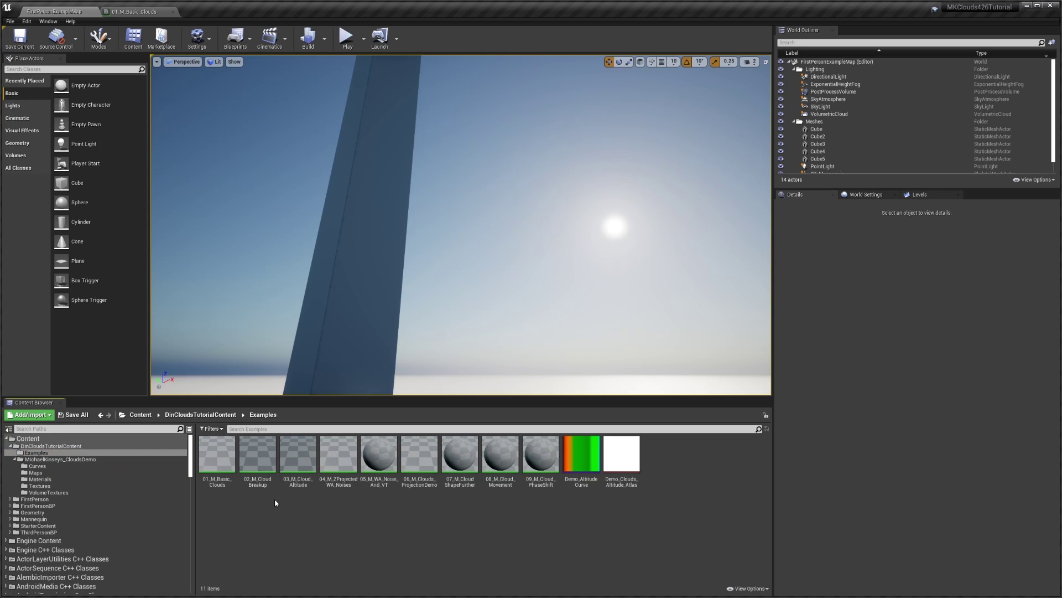
pyautogui.click(224, 468)
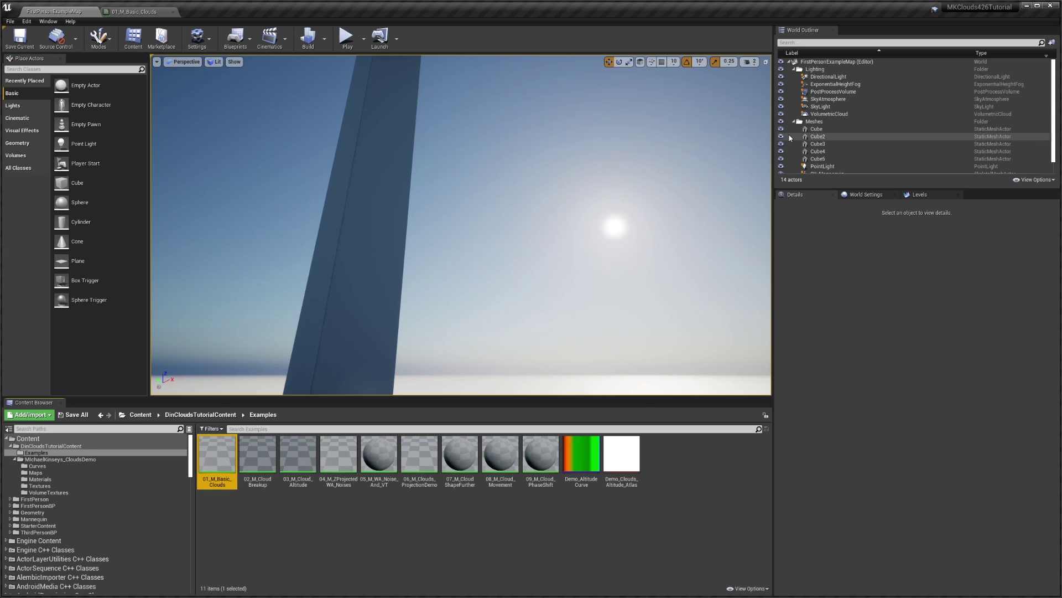
pyautogui.click(831, 114)
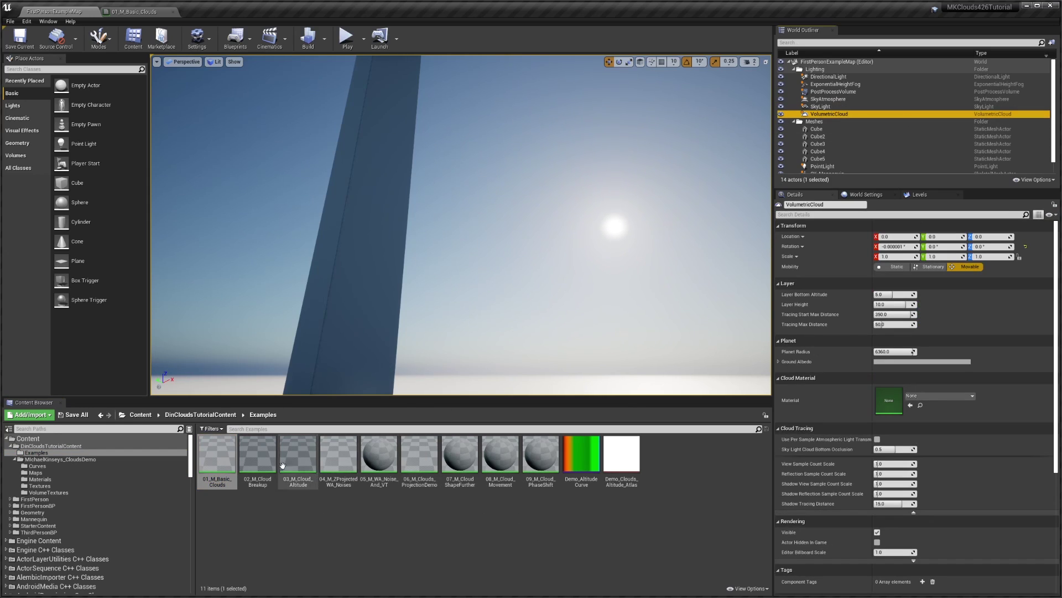
pyautogui.moveTo(224, 458); pyautogui.dragTo(889, 412)
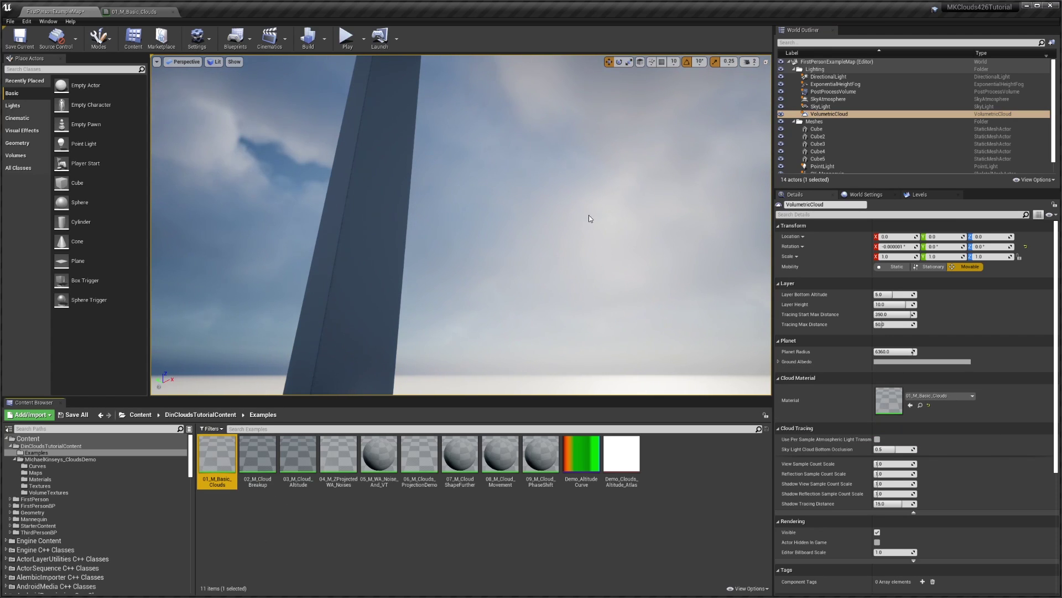
pyautogui.moveTo(590, 218); pyautogui.dragTo(600, 215, button='right')
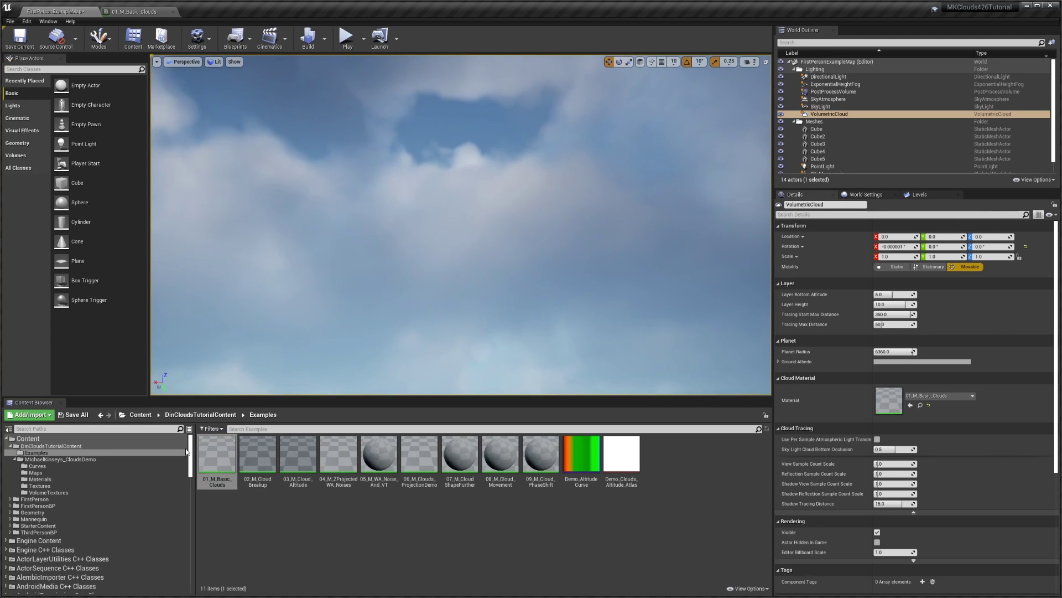
# Reopen the 01_M_Basic_Clouds graph, move the Absolute World Position node slightly left in the Cloud group, and select the Multiply node for inspection
pyautogui.doubleClick(213, 462)
pyautogui.scroll(-4, 376, 280)
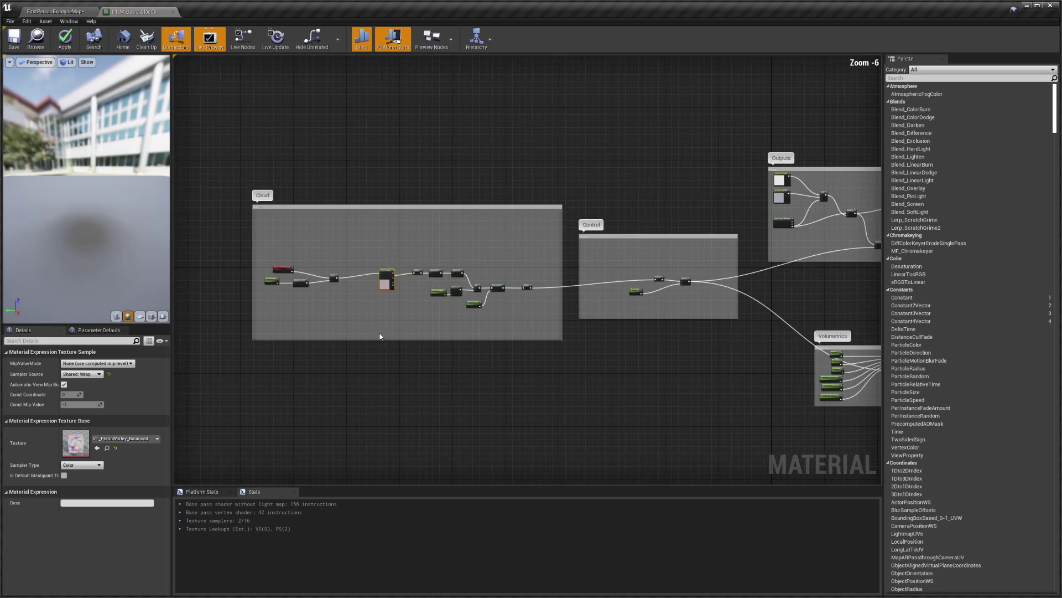
pyautogui.scroll(4, 360, 302)
pyautogui.moveTo(359, 302); pyautogui.dragTo(512, 276, button='right')
pyautogui.click(504, 313)
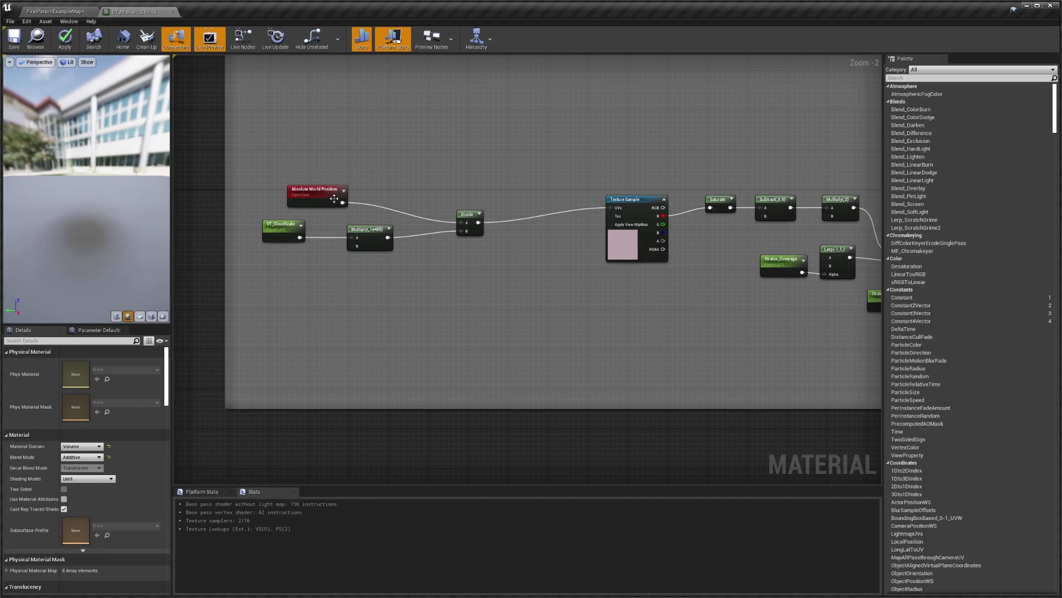
pyautogui.moveTo(334, 198); pyautogui.dragTo(297, 193)
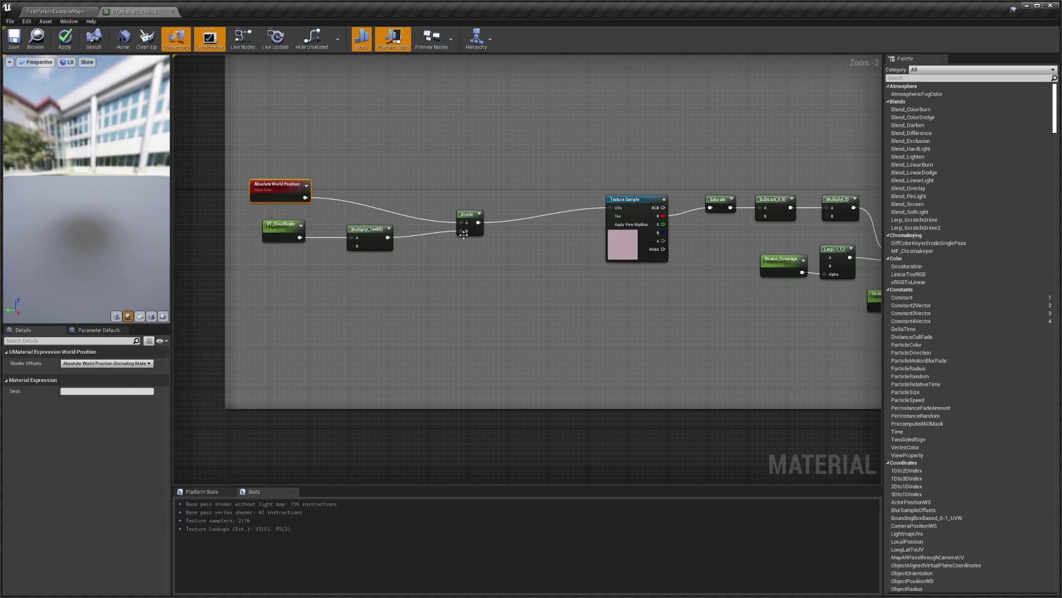
pyautogui.click(371, 239)
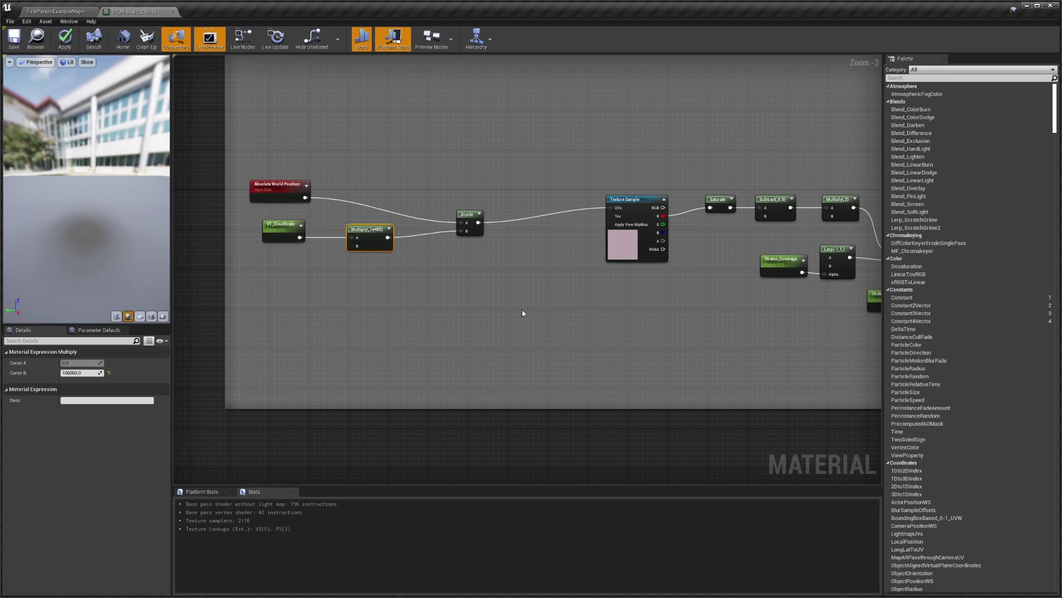
# Inspect the VT_CloudScale parameter, the nodes remapping the texture sample, and the Stratus_Coverage parameter in the Cloud group
pyautogui.click(283, 230)
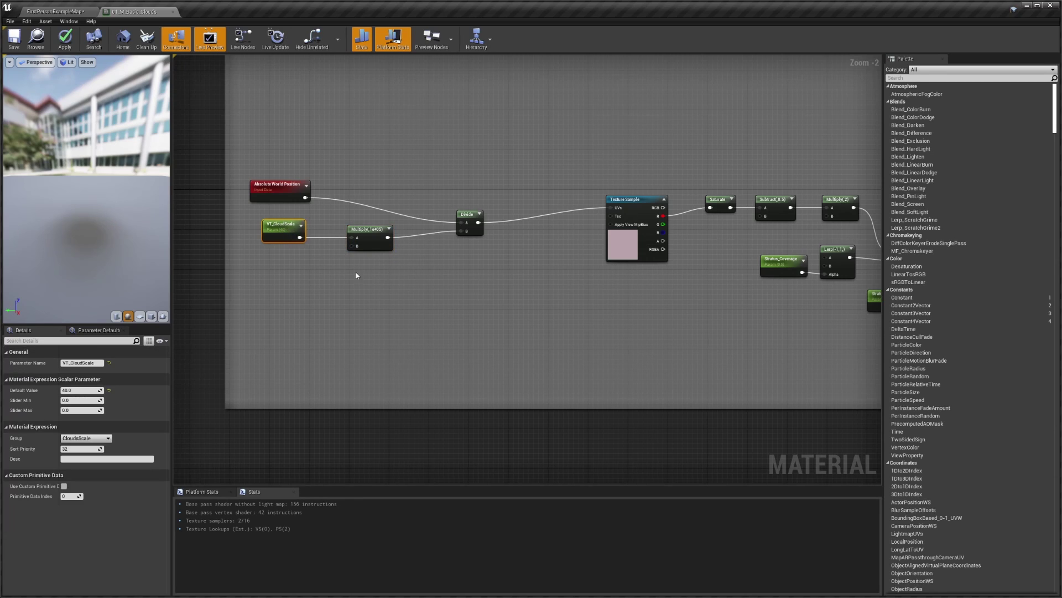
pyautogui.moveTo(622, 337); pyautogui.dragTo(445, 314, button='right')
pyautogui.moveTo(643, 308)
pyautogui.mouseDown(button='right')
pyautogui.moveTo(460, 315)
pyautogui.moveTo(586, 316)
pyautogui.mouseUp(button='right')
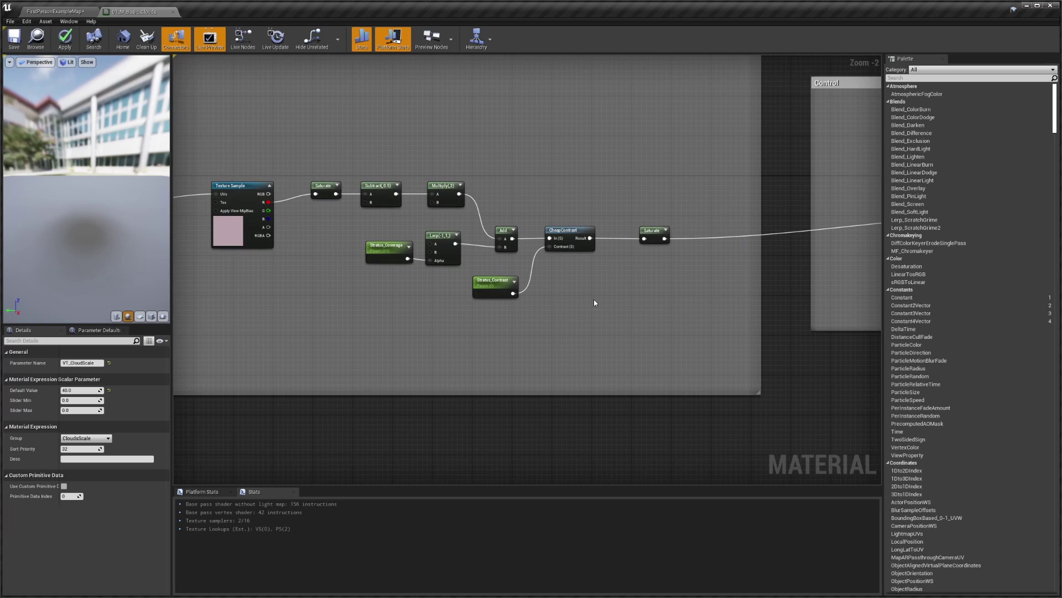
pyautogui.moveTo(366, 170); pyautogui.dragTo(520, 260)
pyautogui.click(508, 266)
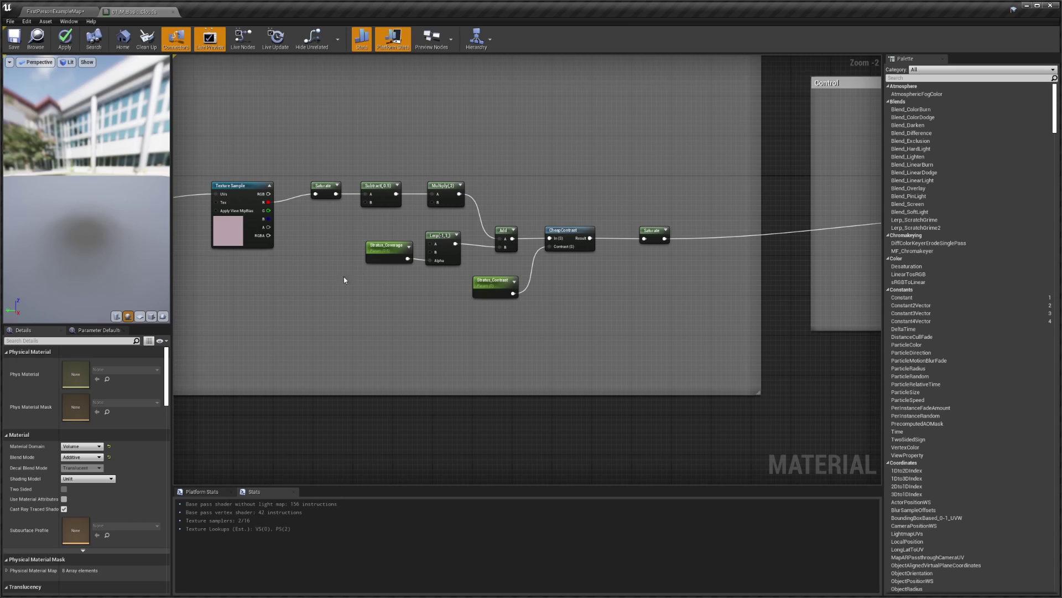
pyautogui.click(383, 262)
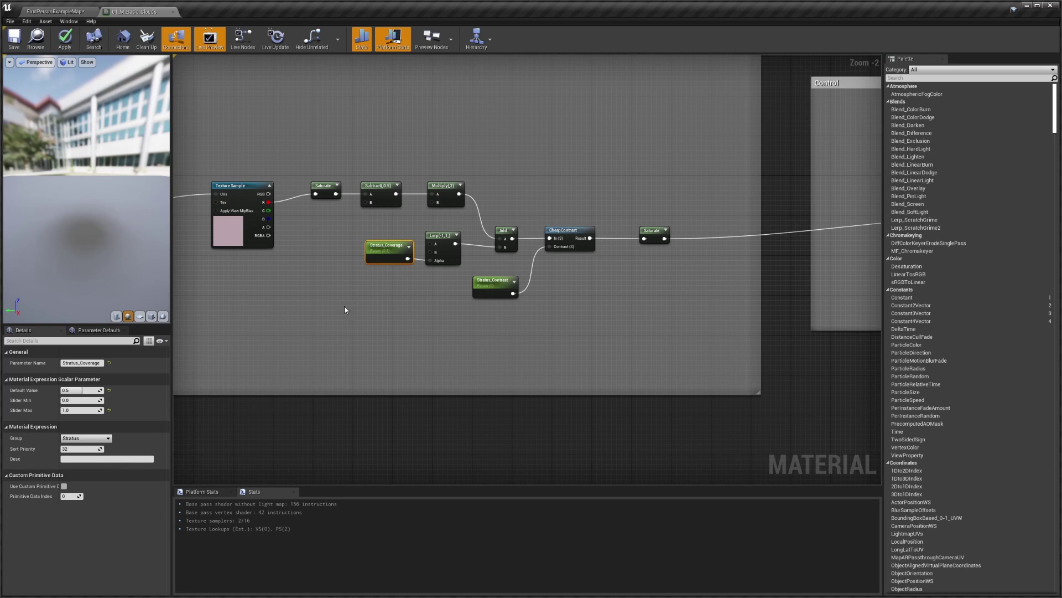
pyautogui.scroll(-3, 569, 308)
pyautogui.scroll(3, 553, 287)
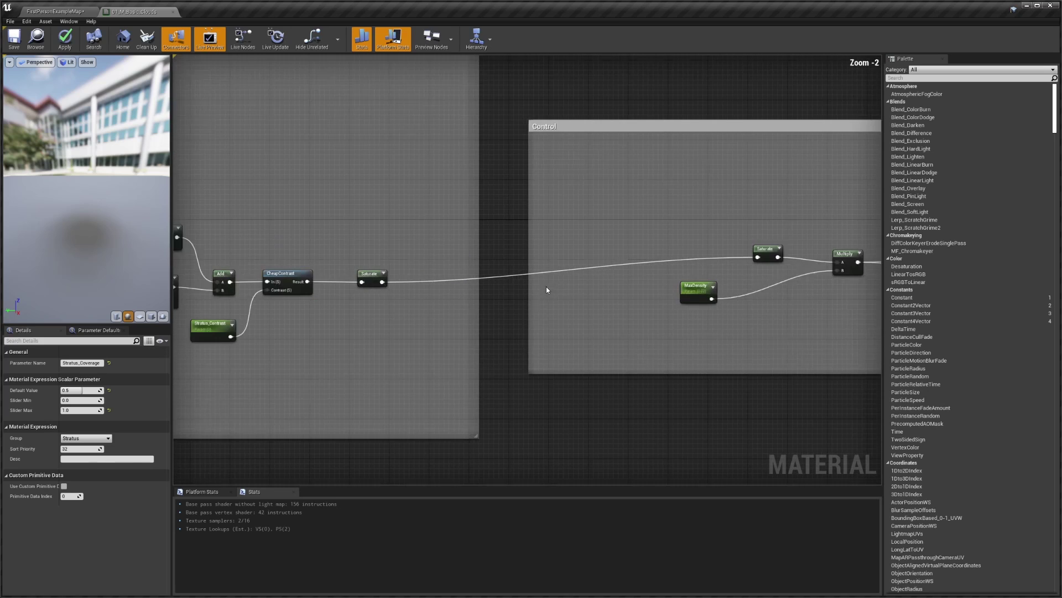
# Trace the cloud signal from the Cloud group's final Saturate node into the Control group and inspect the MaxDensity parameter
pyautogui.click(369, 275)
pyautogui.moveTo(646, 291); pyautogui.dragTo(615, 289, button='right')
pyautogui.moveTo(751, 260); pyautogui.dragTo(691, 289, button='right')
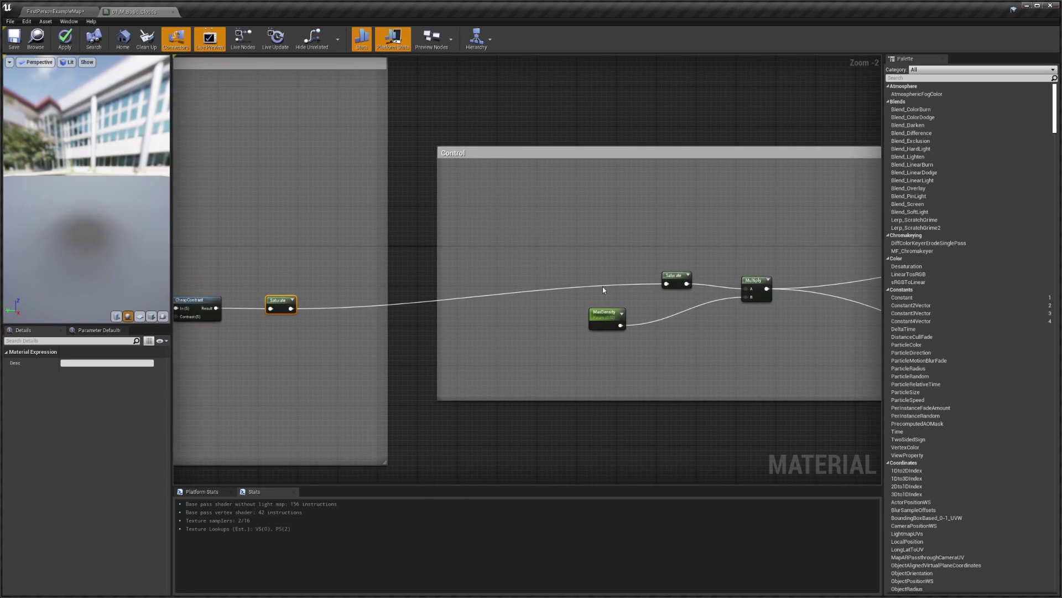
pyautogui.moveTo(602, 287); pyautogui.dragTo(368, 293, button='right')
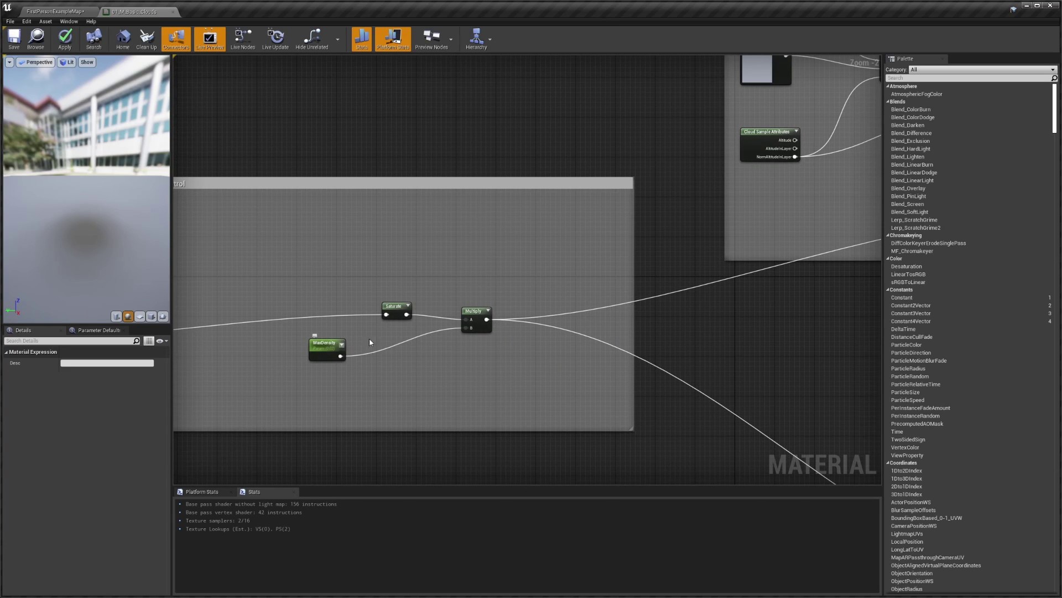
pyautogui.click(332, 357)
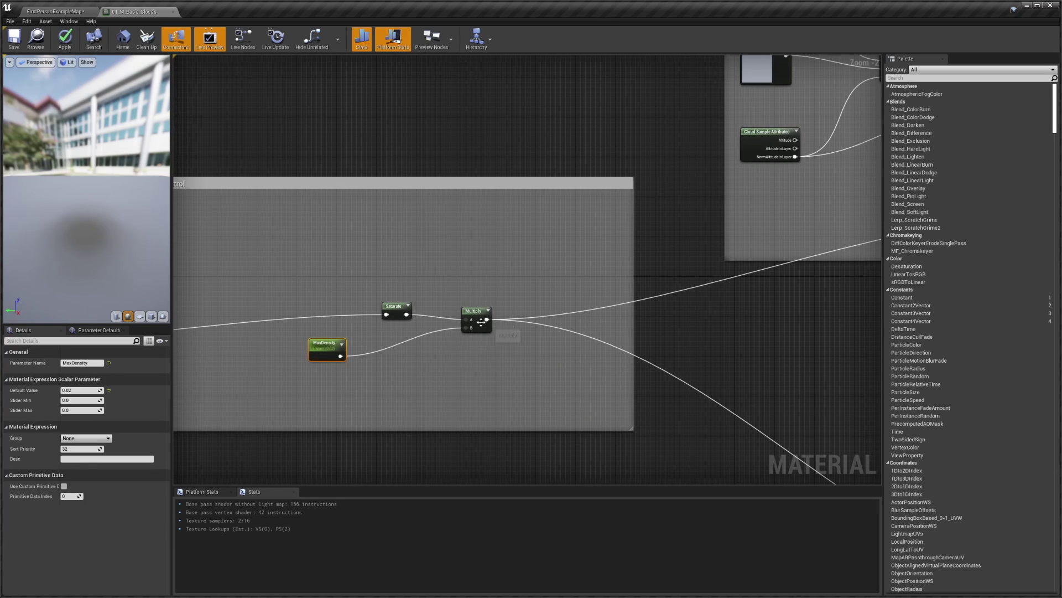
pyautogui.scroll(-1, 624, 255)
pyautogui.moveTo(752, 249); pyautogui.dragTo(440, 257, button='right')
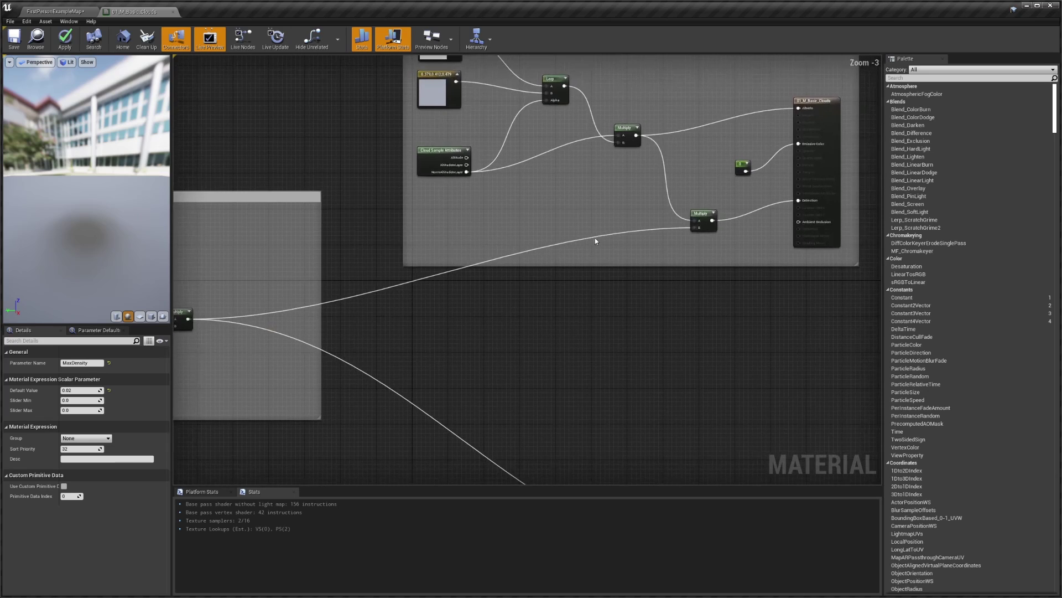
# Inspect the Outputs group's Multiply node feeding Extinction, its two colour constants with the Lerp, and the material output node
pyautogui.moveTo(697, 241); pyautogui.dragTo(714, 218, button='right')
pyautogui.click(722, 197)
pyautogui.moveTo(614, 98); pyautogui.dragTo(624, 182, button='right')
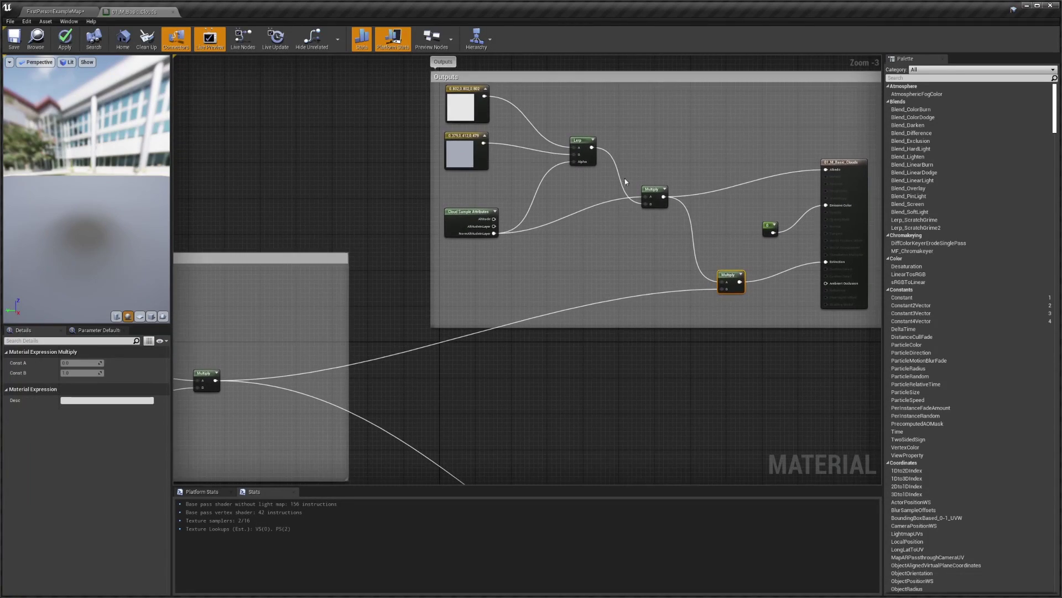
pyautogui.moveTo(598, 189); pyautogui.dragTo(464, 85)
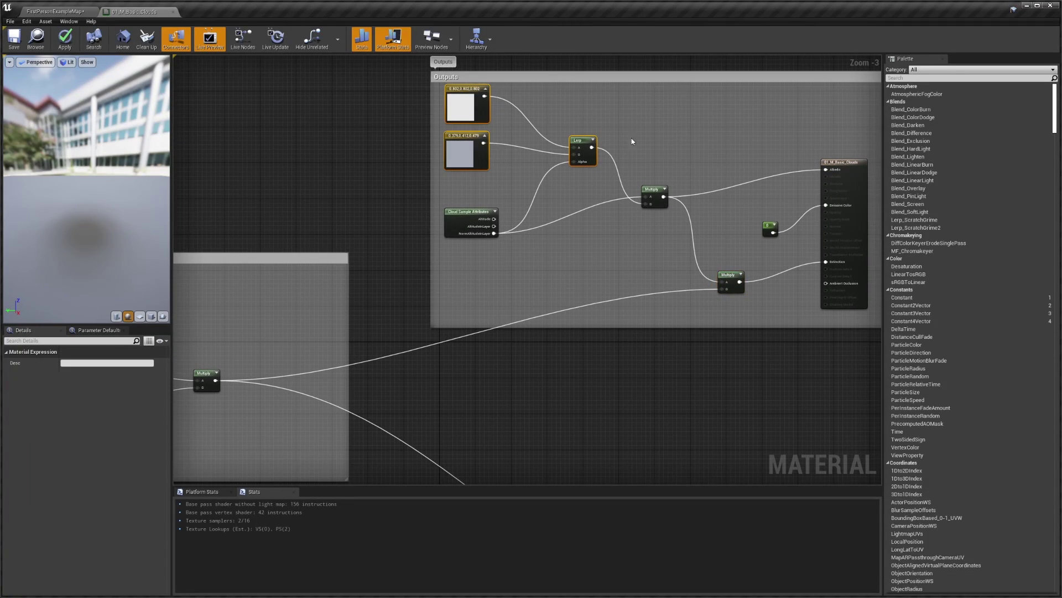
pyautogui.click(847, 176)
pyautogui.moveTo(633, 248); pyautogui.dragTo(748, 271, button='right')
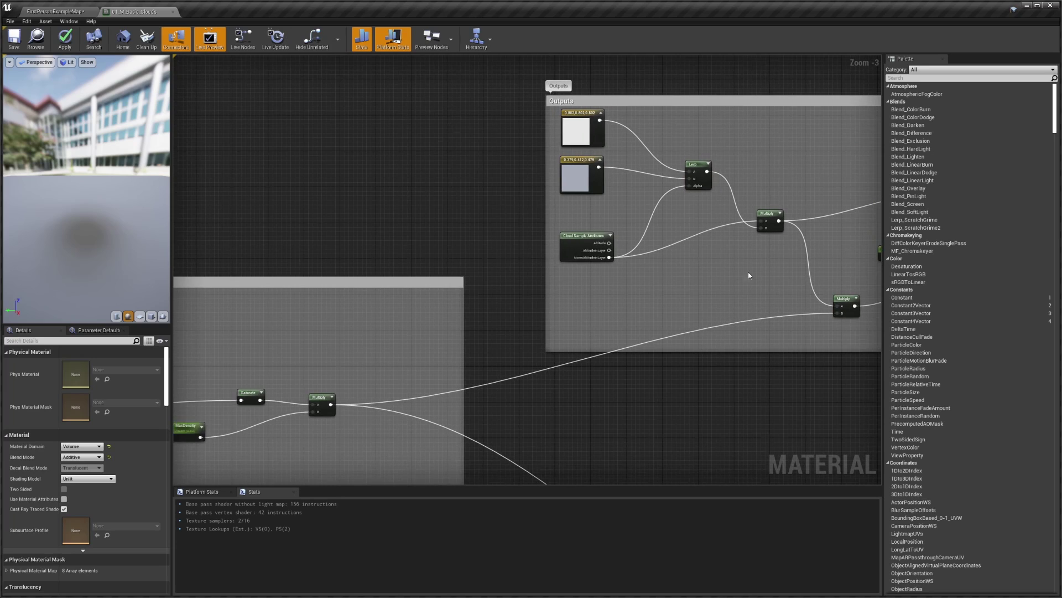
pyautogui.scroll(1, 653, 277)
pyautogui.moveTo(653, 278); pyautogui.dragTo(566, 260, button='right')
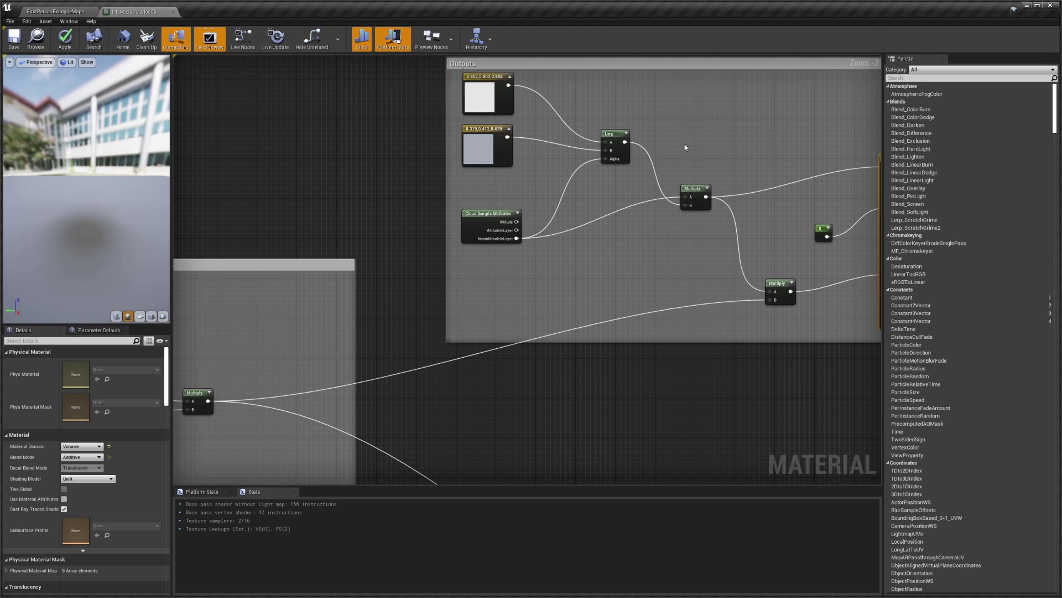
# Select the white and the blue-grey colour constants feeding the Lerp in turn to compare them
pyautogui.moveTo(614, 155); pyautogui.dragTo(469, 88)
pyautogui.click(582, 162)
pyautogui.click(495, 86)
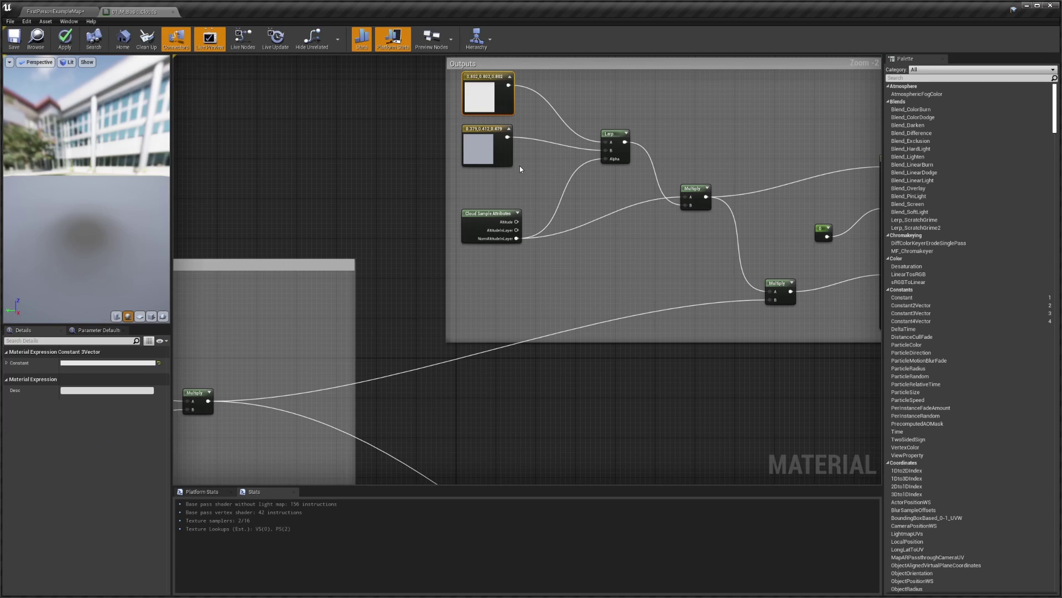
pyautogui.click(490, 148)
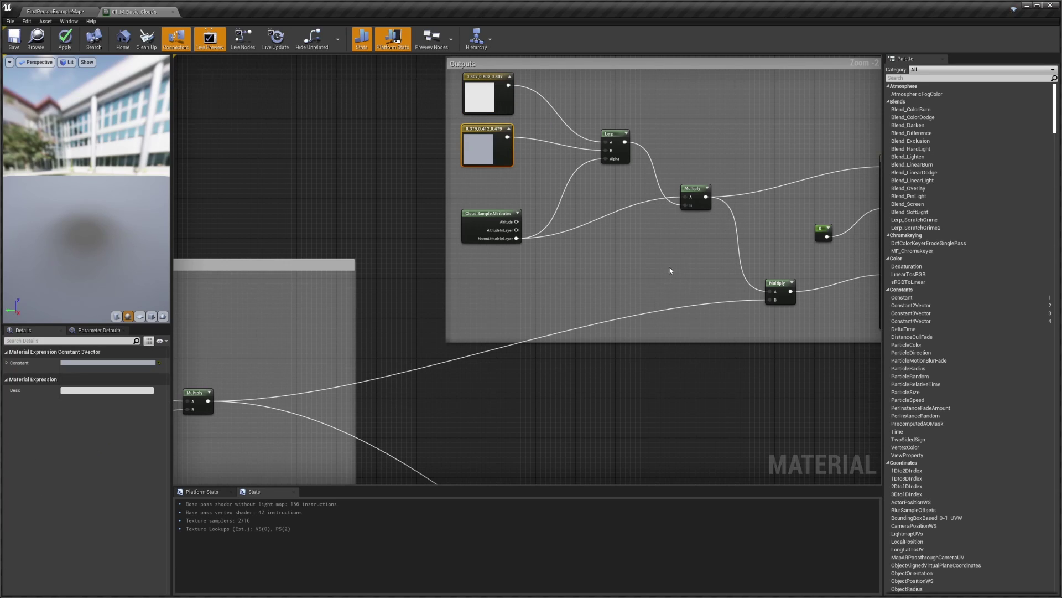
pyautogui.click(714, 259)
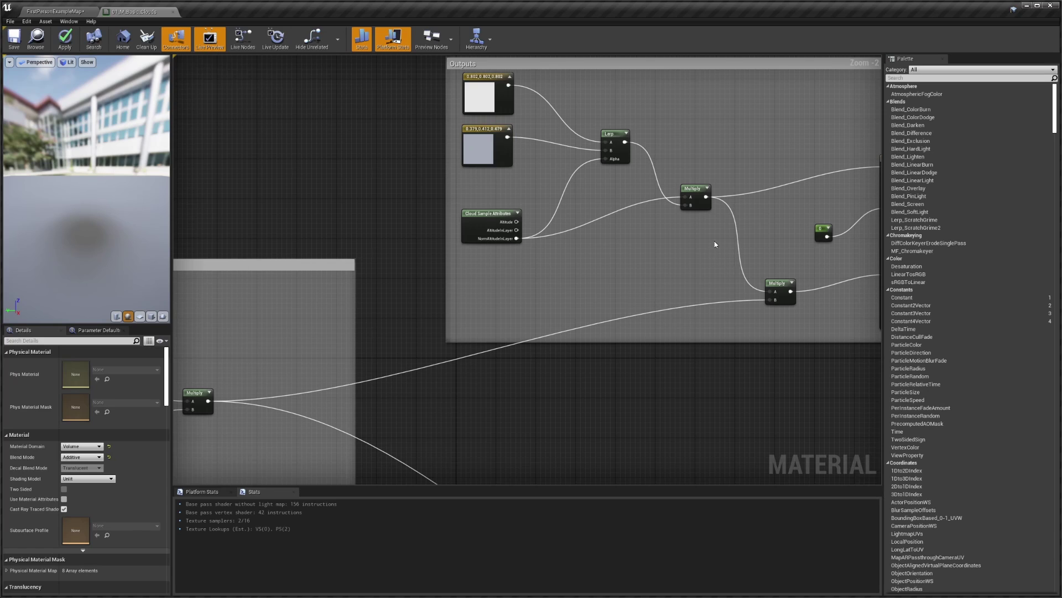
# Examine how the Cloud Sample Attributes altitude is multiplied with the Lerp colour and routed into the material output node
pyautogui.moveTo(714, 259); pyautogui.dragTo(638, 201, button='right')
pyautogui.moveTo(529, 152); pyautogui.dragTo(536, 206, button='right')
pyautogui.click(413, 150)
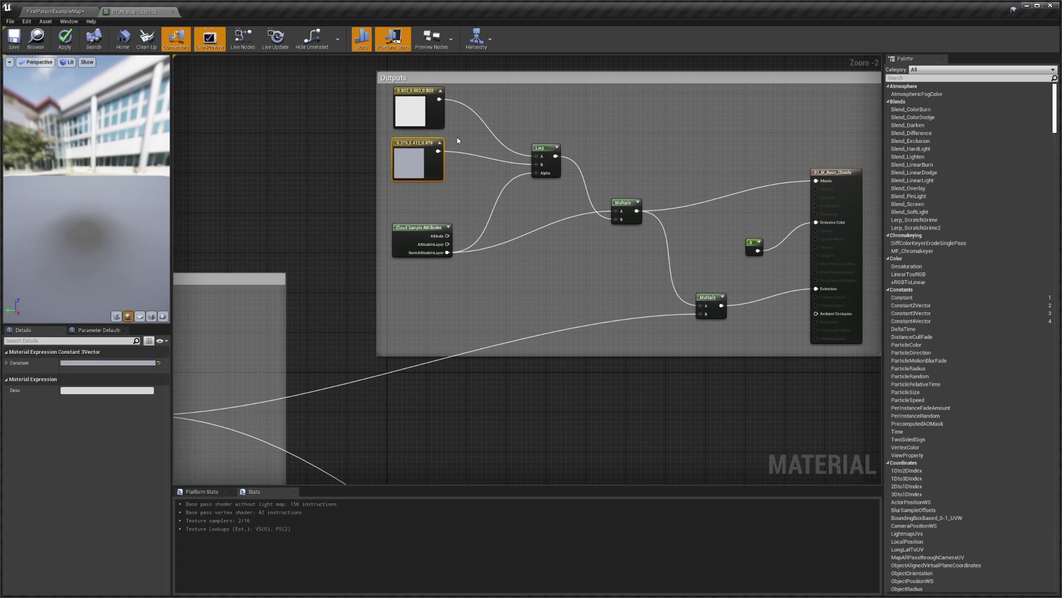
pyautogui.click(571, 198)
pyautogui.moveTo(707, 225); pyautogui.dragTo(693, 203, button='right')
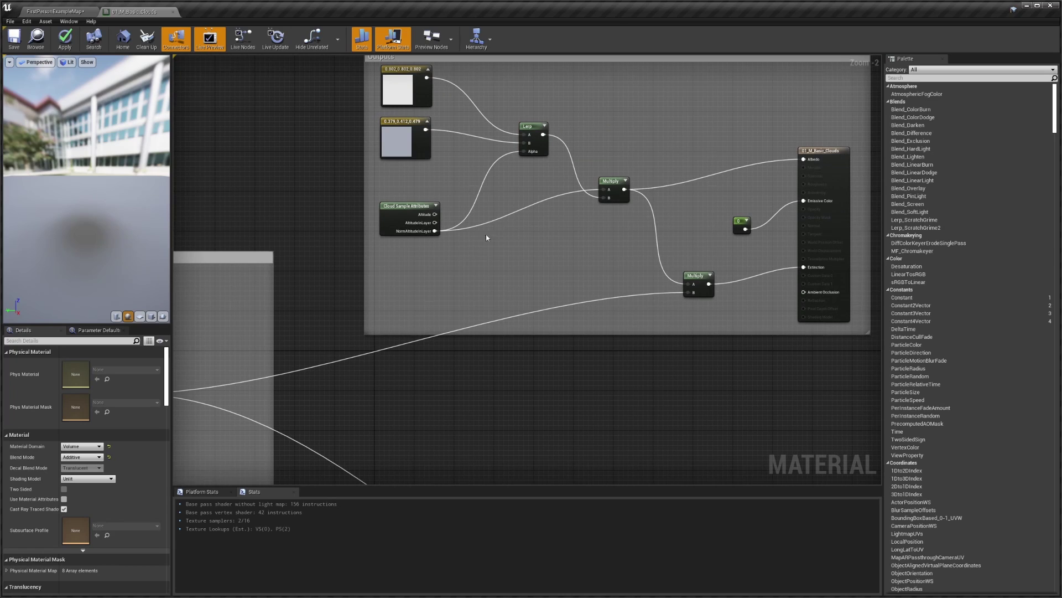
pyautogui.click(612, 199)
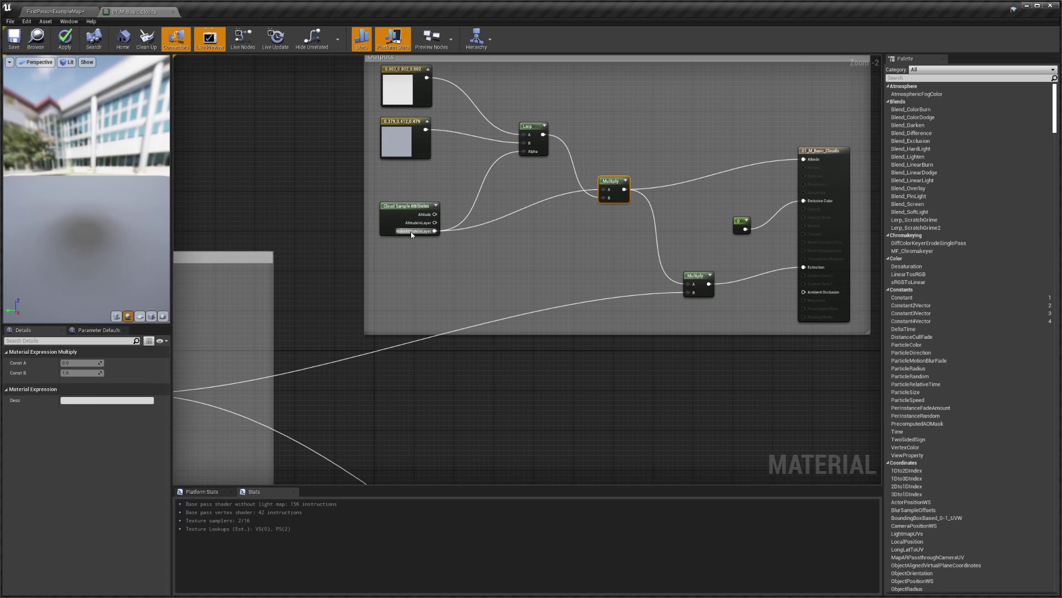
pyautogui.moveTo(740, 277); pyautogui.dragTo(712, 221, button='right')
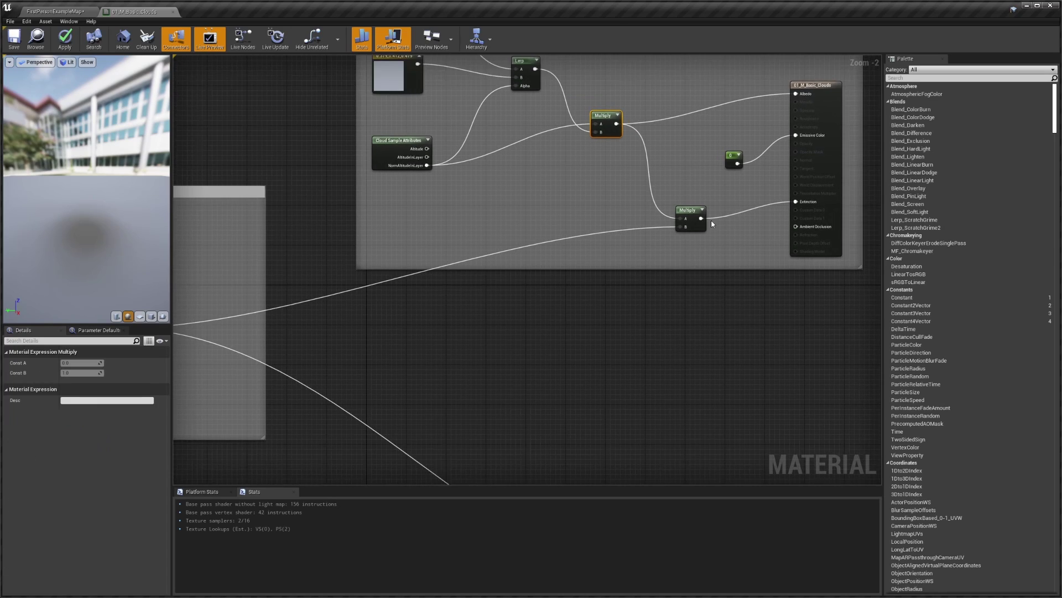
pyautogui.click(819, 139)
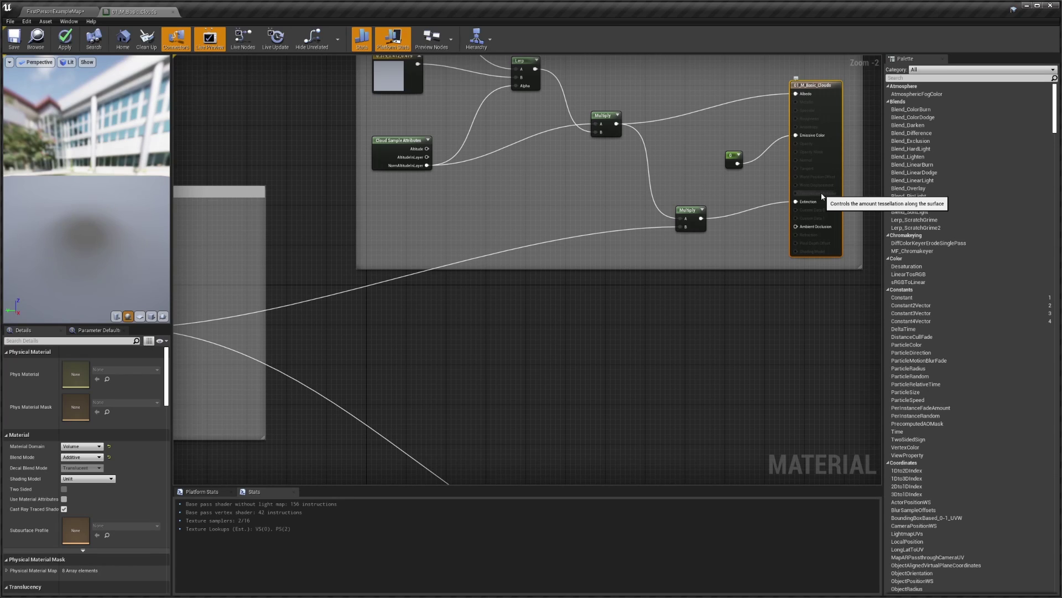
# Examine the Volumetrics group and select its Volumetric Advanced Output node to inspect its settings
pyautogui.scroll(-3, 773, 367)
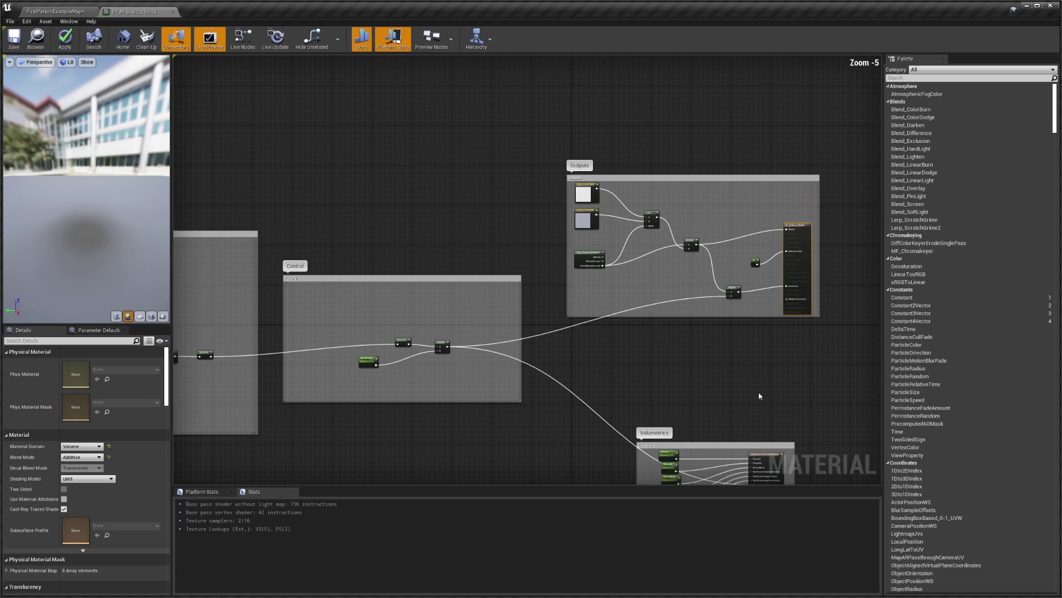
pyautogui.moveTo(742, 340); pyautogui.dragTo(680, 258, button='right')
pyautogui.moveTo(550, 235); pyautogui.dragTo(778, 415)
pyautogui.scroll(2, 770, 387)
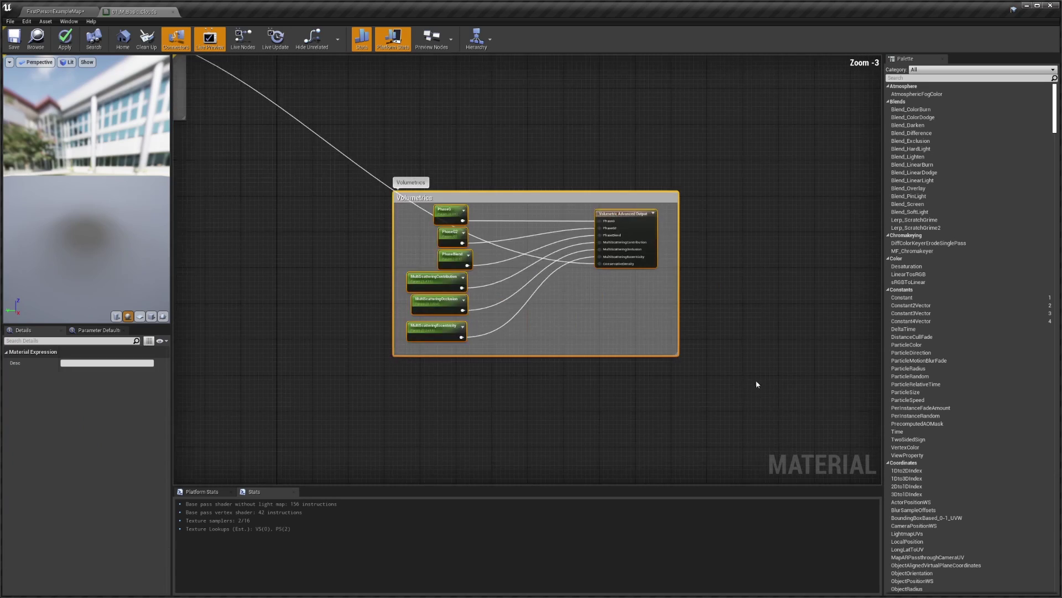
pyautogui.moveTo(629, 352); pyautogui.dragTo(711, 379, button='right')
pyautogui.click(712, 249)
pyautogui.moveTo(710, 263); pyautogui.dragTo(758, 339, button='right')
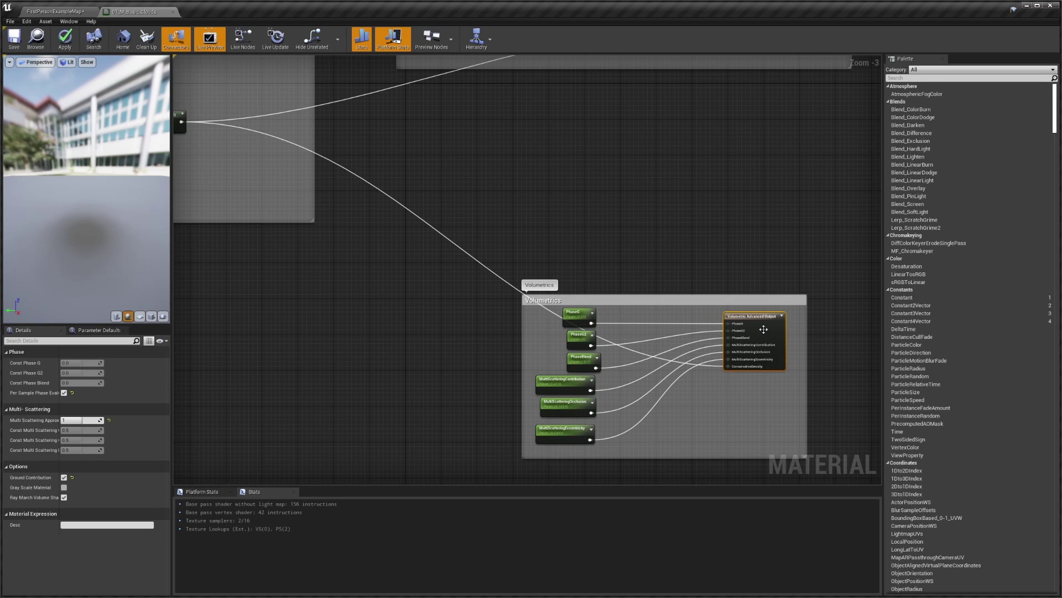
pyautogui.scroll(2, 767, 330)
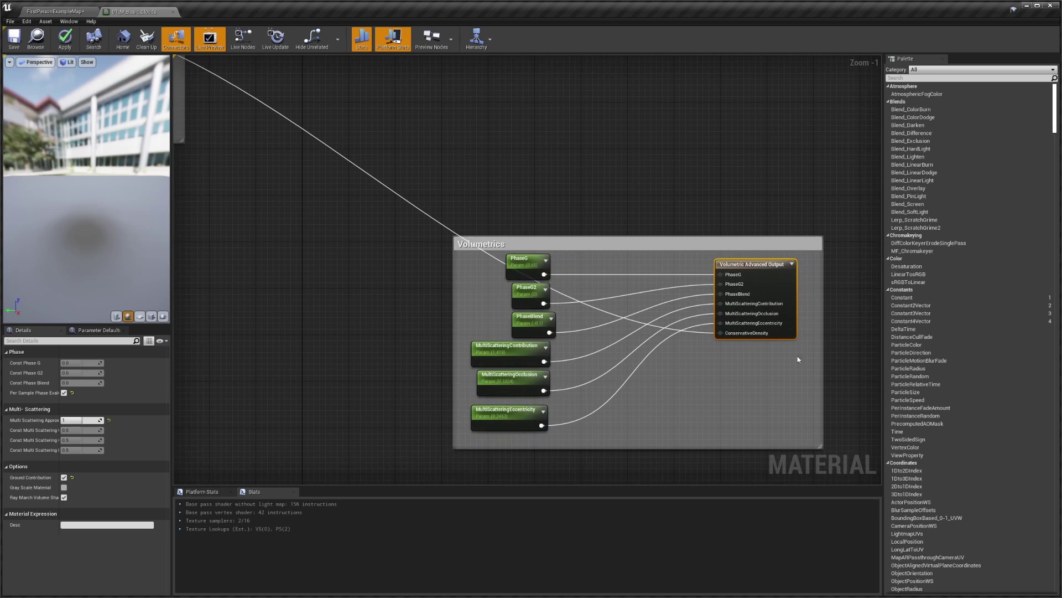
# Move the six parameter nodes in the Volumetrics group slightly left, with PhaseBlend aligned under PhaseG
pyautogui.moveTo(464, 265); pyautogui.dragTo(556, 435)
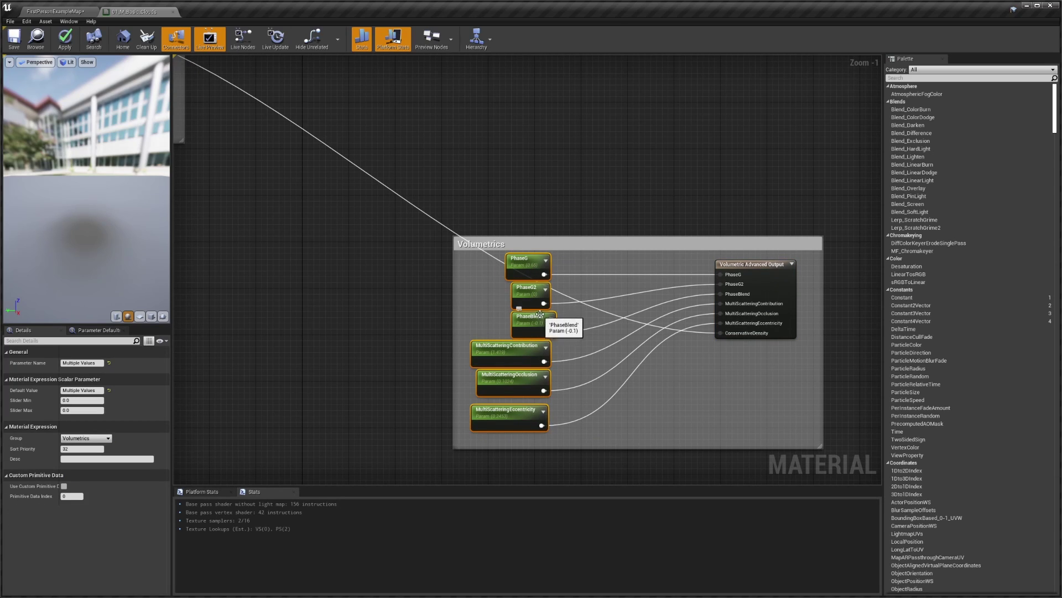
pyautogui.moveTo(537, 317); pyautogui.dragTo(532, 314)
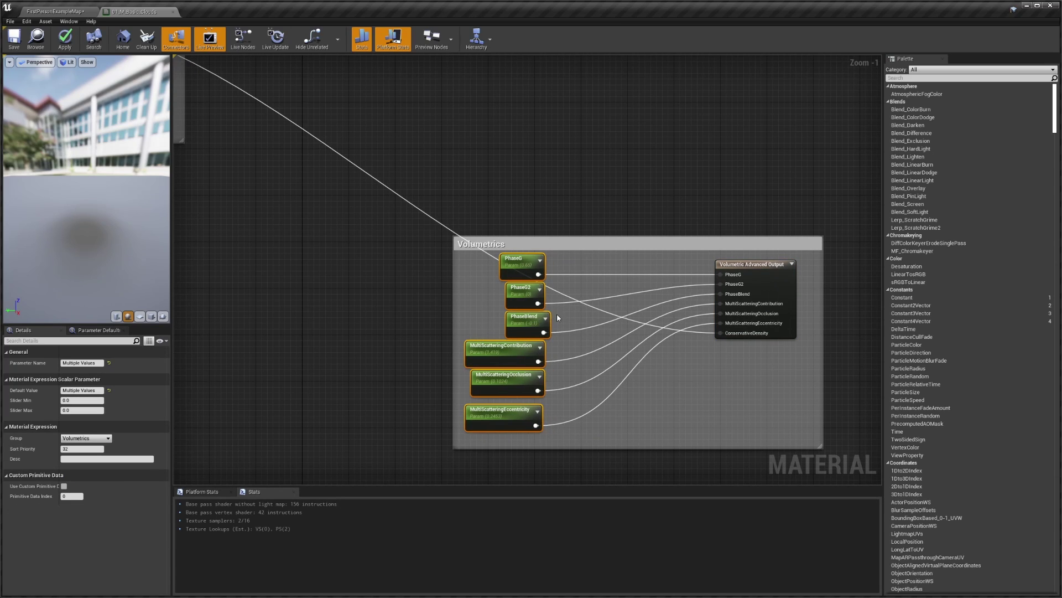
pyautogui.click(532, 315)
pyautogui.click(583, 316)
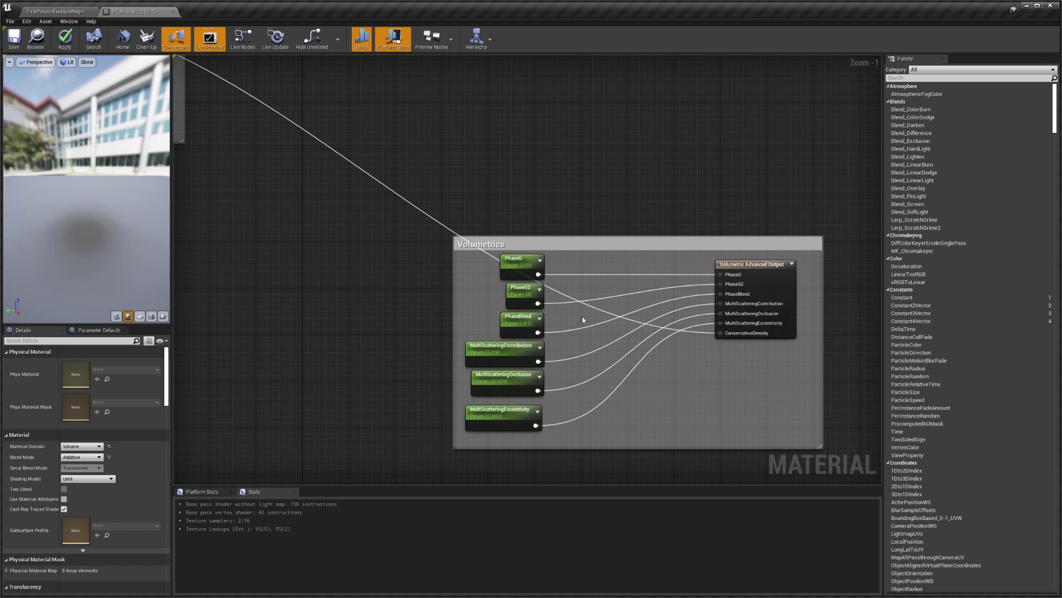
# Review the phase and multi-scattering parameters feeding the Volumetric Advanced Output node
pyautogui.moveTo(468, 258); pyautogui.dragTo(530, 258)
pyautogui.click(576, 393)
pyautogui.click(573, 323)
pyautogui.moveTo(474, 266); pyautogui.dragTo(515, 425)
pyautogui.click(660, 420)
# Move the Control group's Saturate, MaxDensity and Multiply nodes slightly left and down, and save the material
pyautogui.scroll(-4, 703, 425)
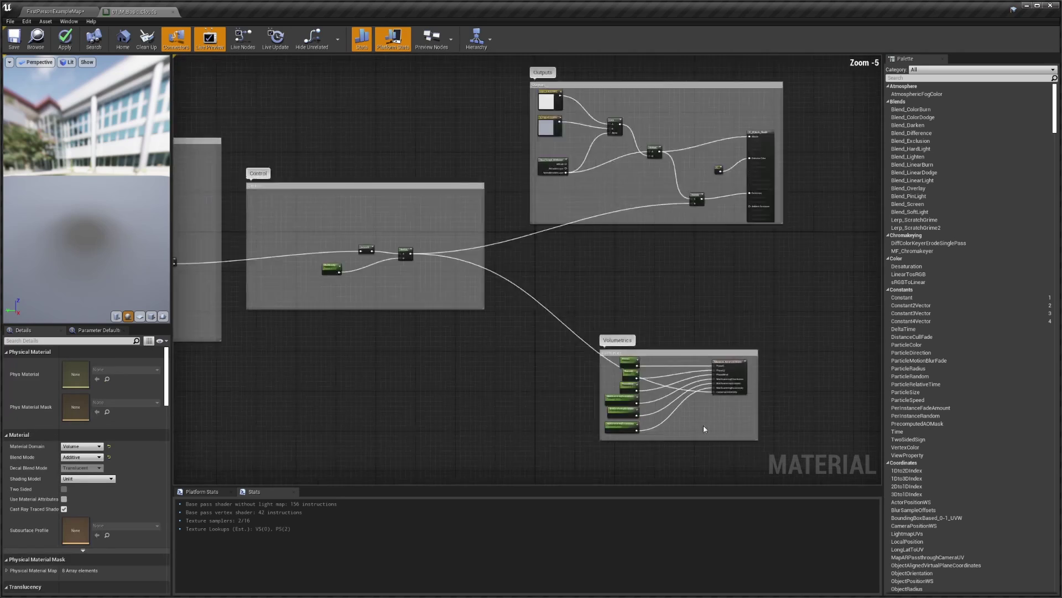
pyautogui.scroll(-1, 705, 429)
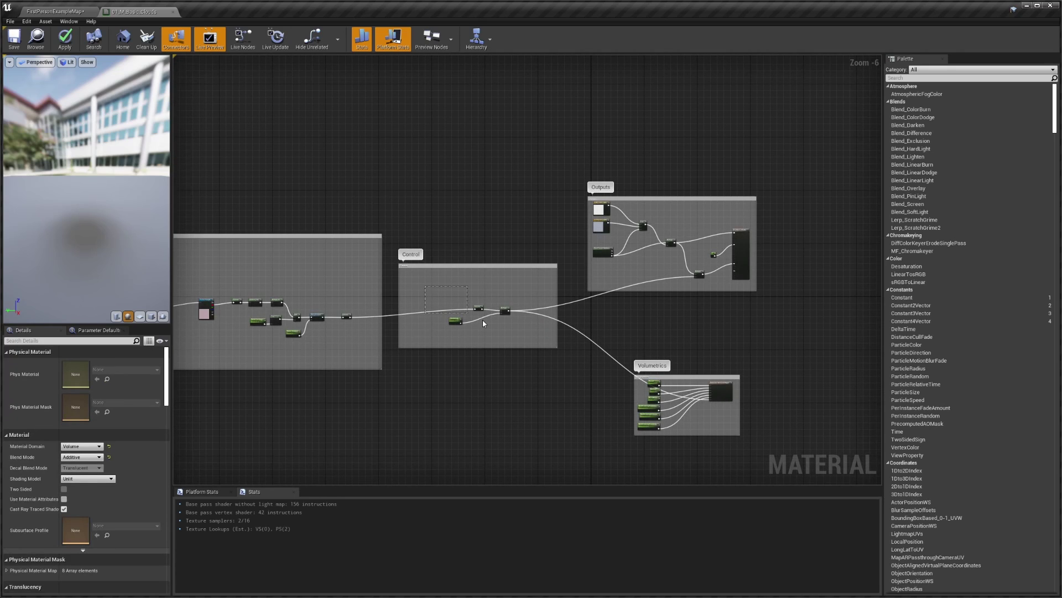
pyautogui.moveTo(482, 324)
pyautogui.mouseDown()
pyautogui.moveTo(516, 334)
pyautogui.moveTo(492, 317)
pyautogui.mouseUp()
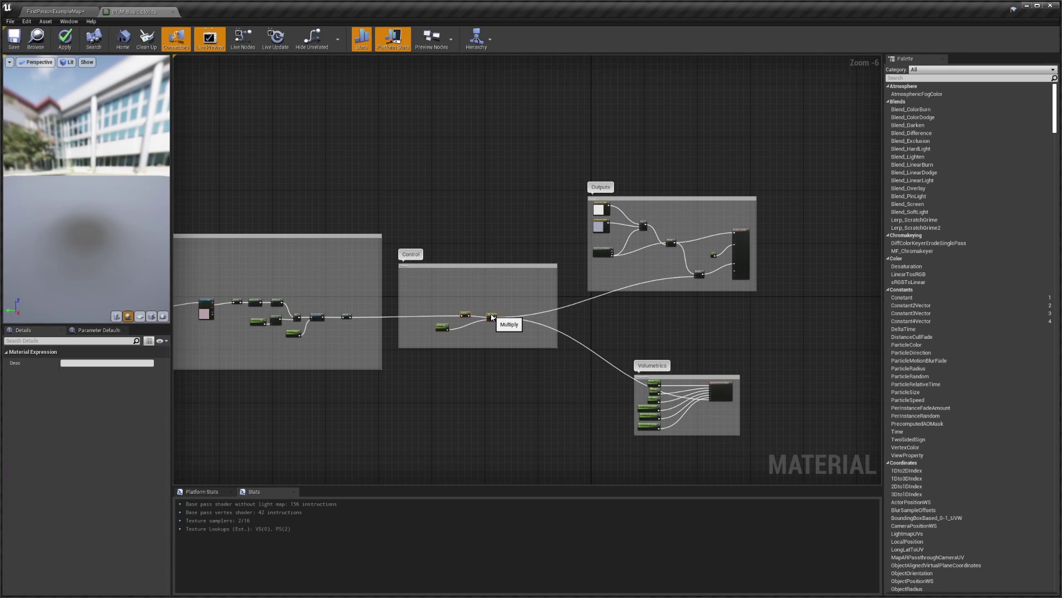
pyautogui.hotkey('ctrl', 's')
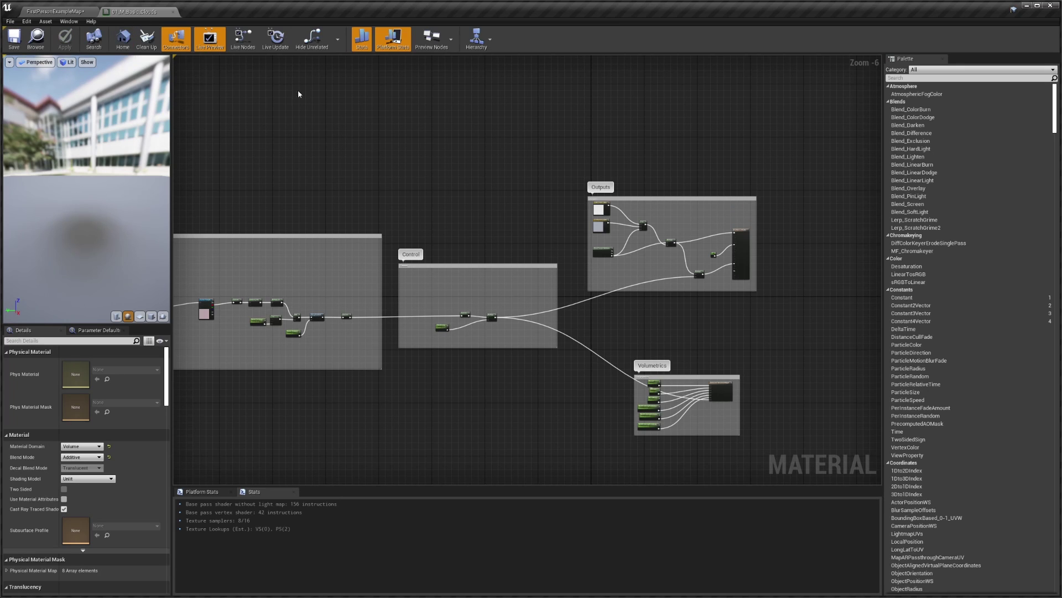
# Close the 01_M_Basic_Clouds material editor and look around at the clouds in the level
pyautogui.click(173, 12)
pyautogui.moveTo(277, 128); pyautogui.dragTo(257, 105, button='right')
pyautogui.moveTo(674, 231); pyautogui.dragTo(612, 273, button='right')
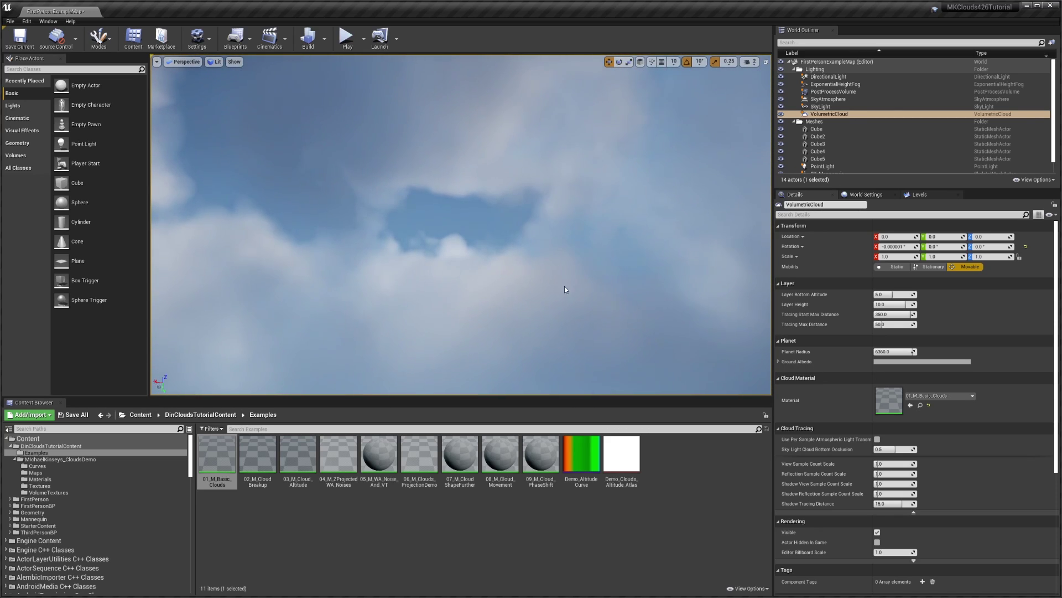
pyautogui.moveTo(568, 314); pyautogui.dragTo(569, 327, button='right')
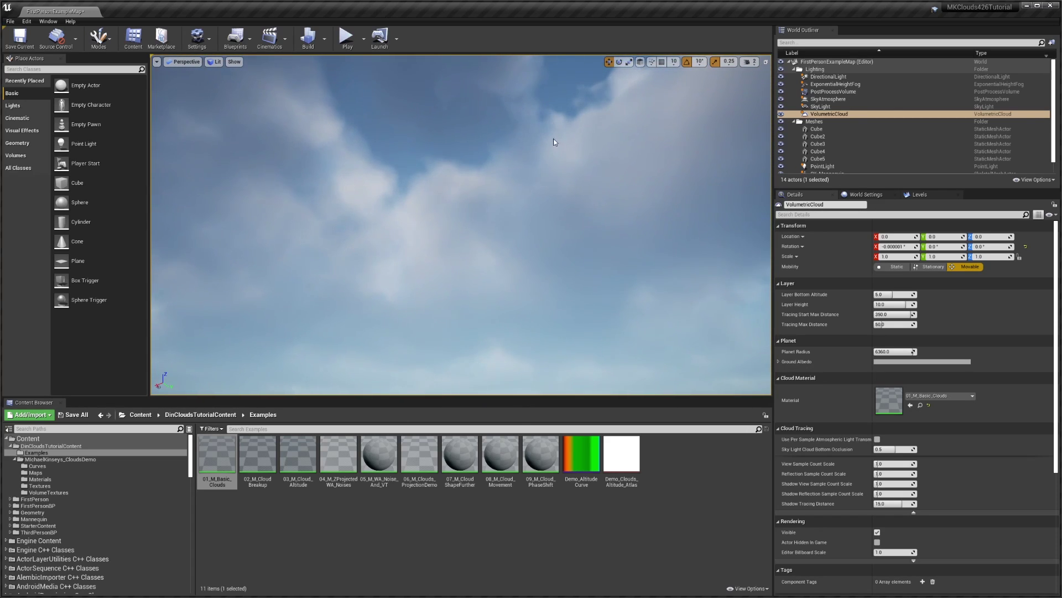
pyautogui.moveTo(558, 140); pyautogui.dragTo(438, 198, button='right')
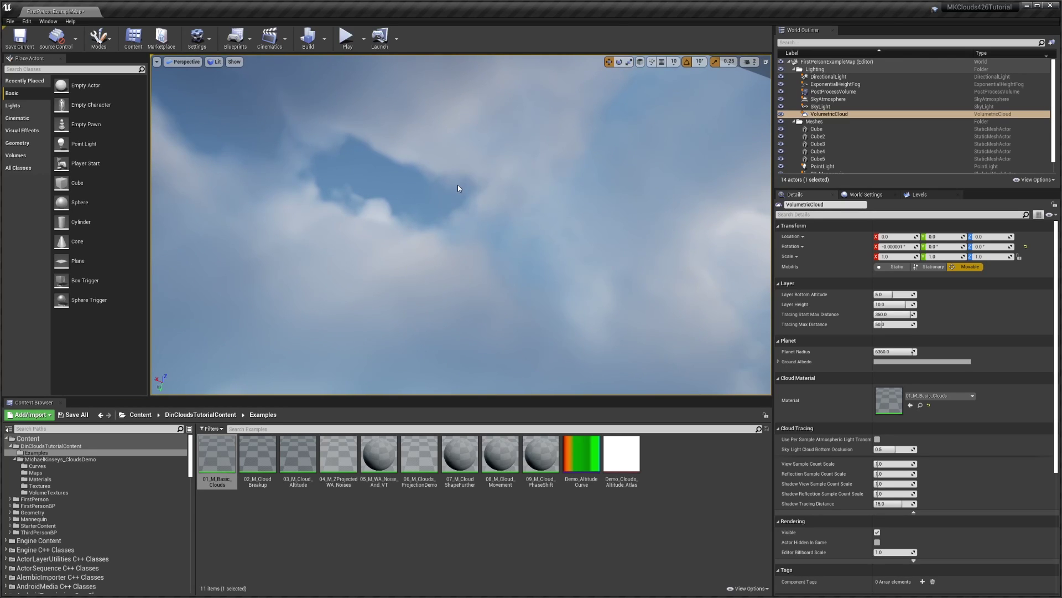
# Assign the 02_M_CloudBreakup material to the VolumetricCloud actor and look around at the resulting clouds
pyautogui.moveTo(680, 230)
pyautogui.mouseDown(button='right')
pyautogui.moveTo(664, 232)
pyautogui.moveTo(695, 236)
pyautogui.mouseUp(button='right')
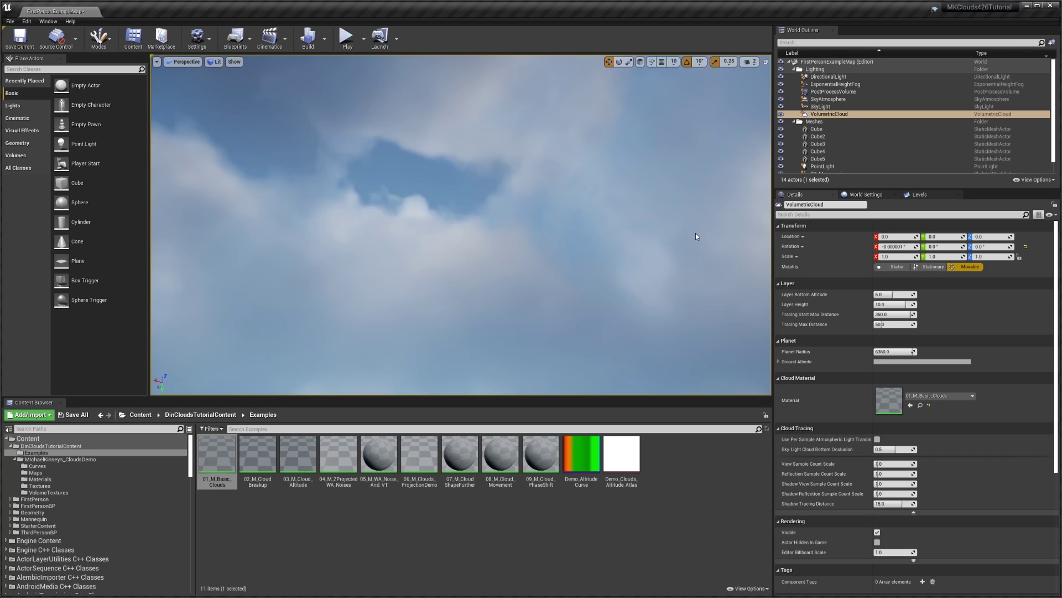
pyautogui.click(303, 550)
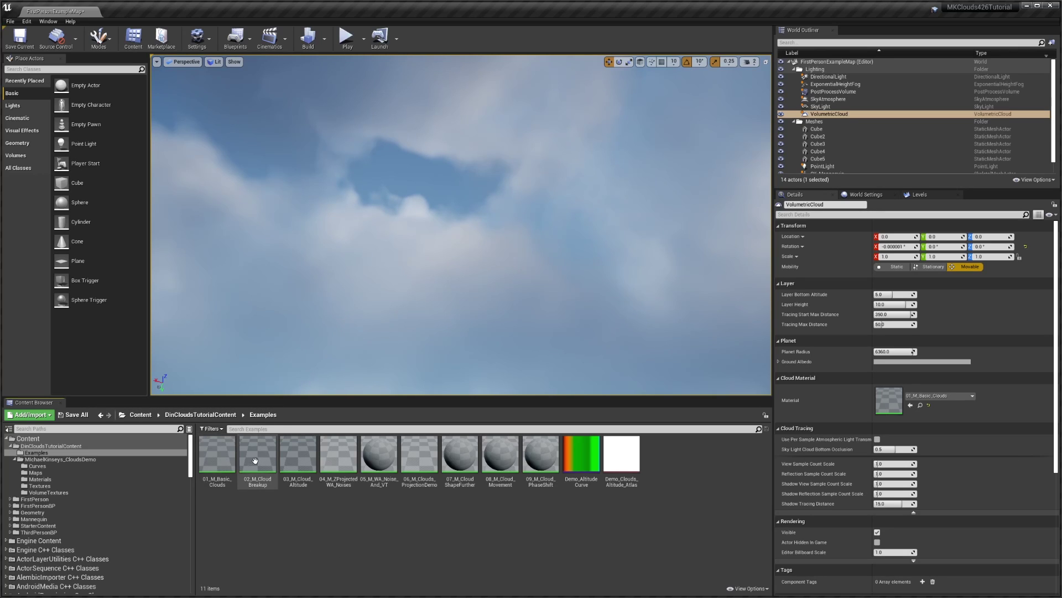
pyautogui.moveTo(271, 458); pyautogui.dragTo(897, 407)
pyautogui.moveTo(532, 217); pyautogui.dragTo(387, 260, button='right')
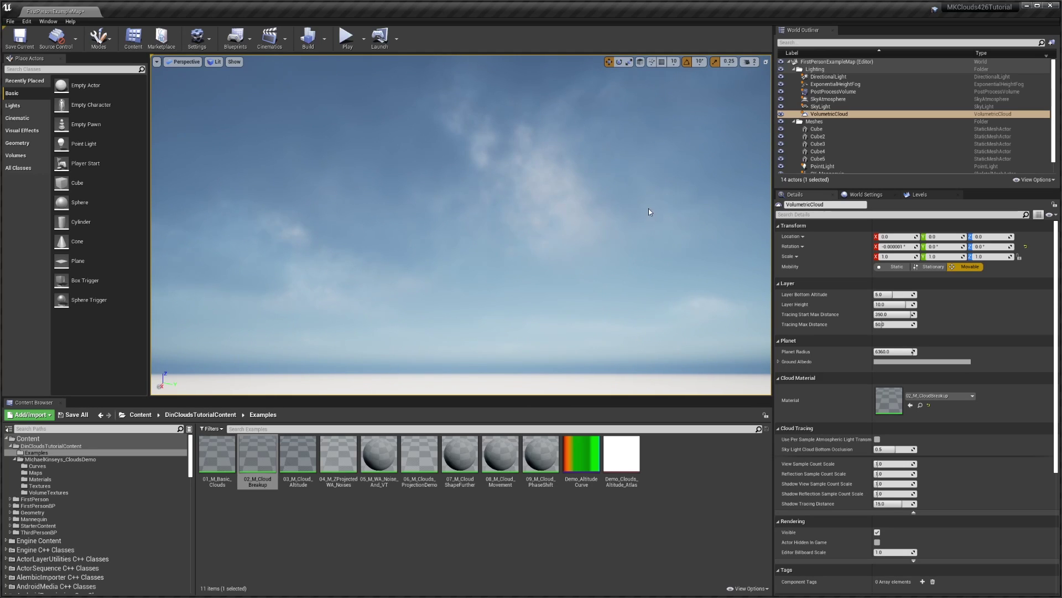
pyautogui.moveTo(652, 214); pyautogui.dragTo(651, 188, button='right')
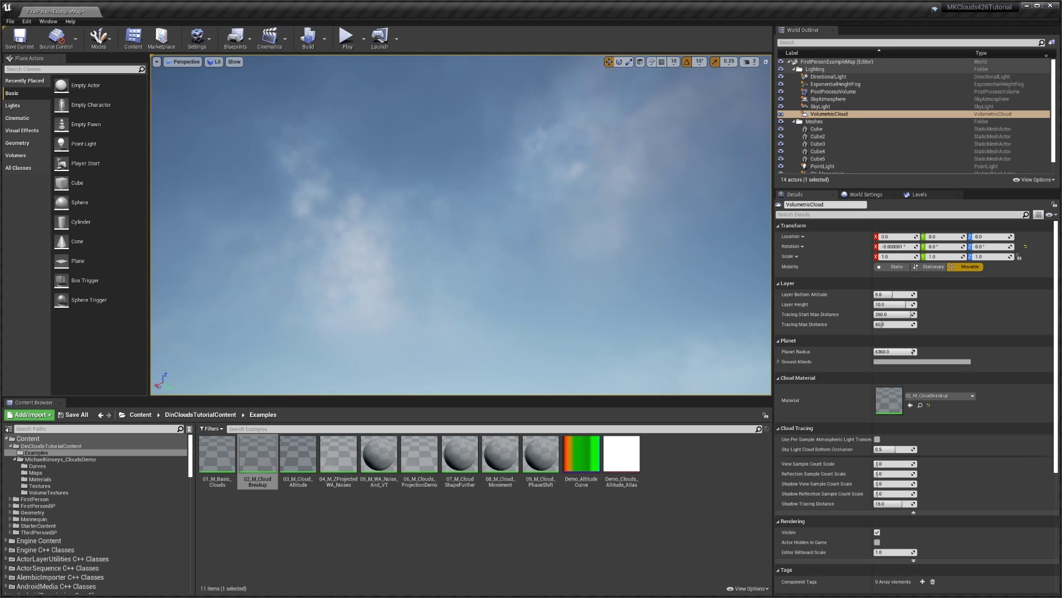
pyautogui.moveTo(545, 300); pyautogui.dragTo(531, 293, button='right')
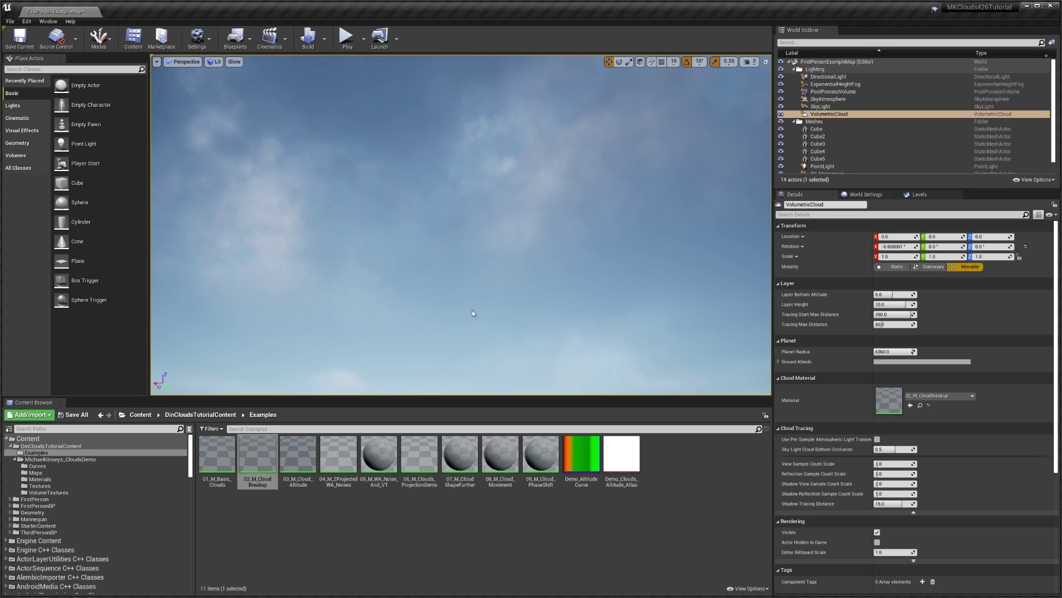
pyautogui.moveTo(472, 313); pyautogui.dragTo(631, 232, button='right')
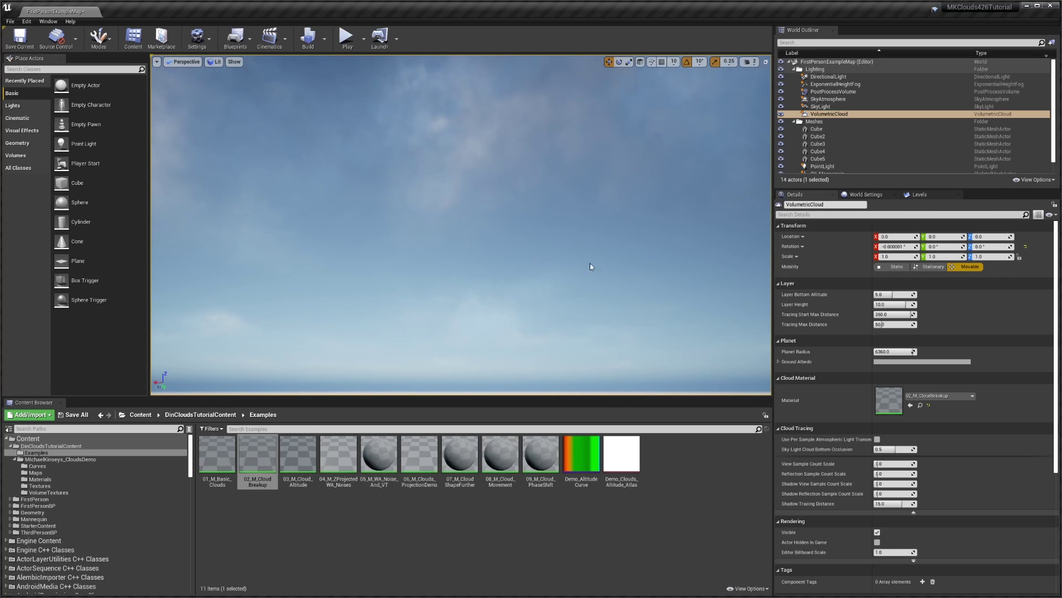
# Open the 02_M_CloudBreakup material and look over the two texture-sampling branches in its Stratus group
pyautogui.click(276, 449)
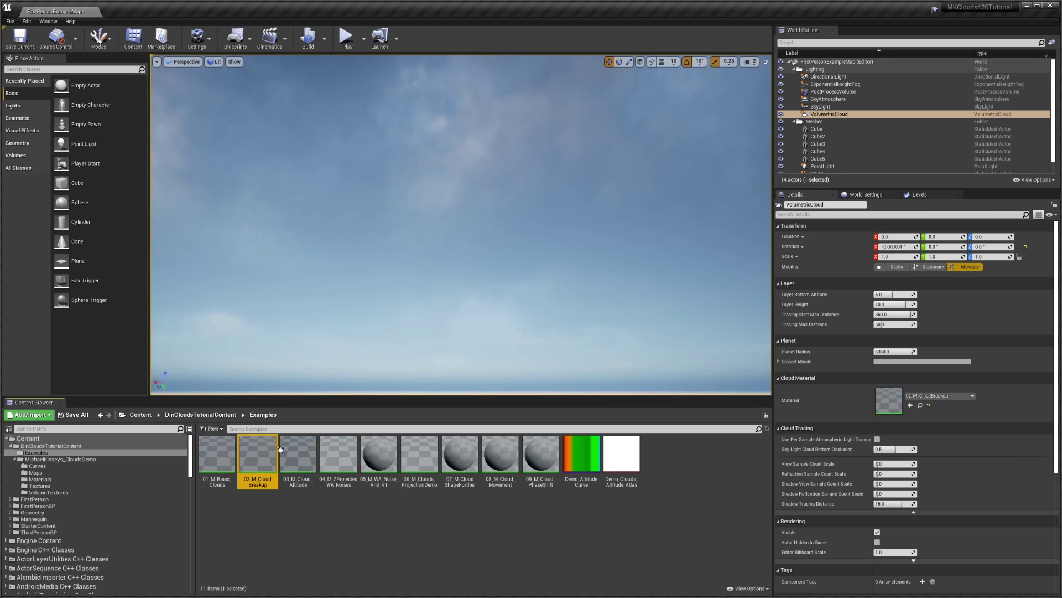
pyautogui.doubleClick(280, 449)
pyautogui.scroll(-9, 733, 314)
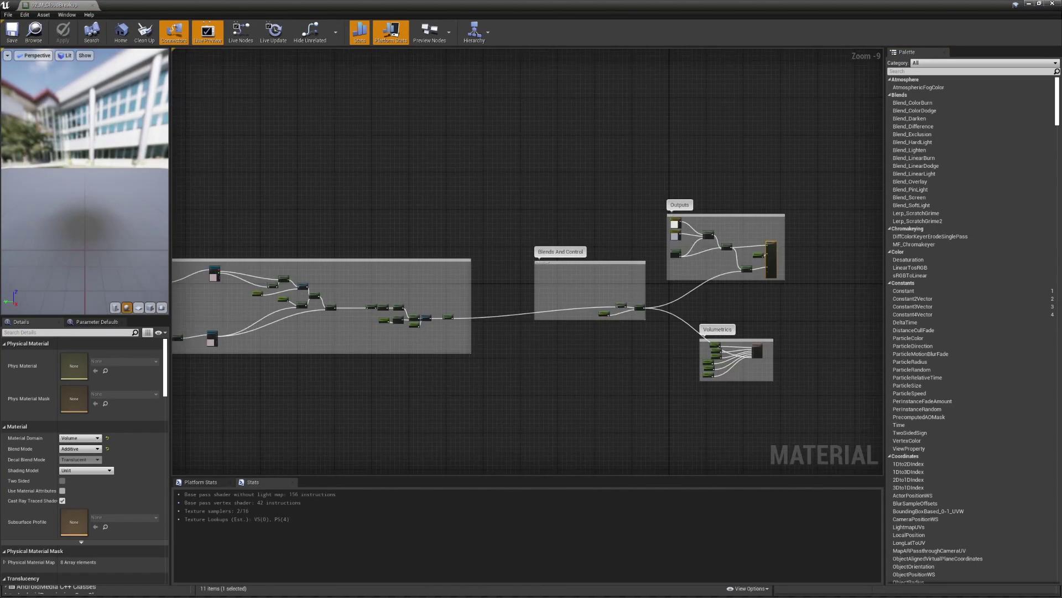
pyautogui.moveTo(252, 362); pyautogui.dragTo(574, 362, button='right')
pyautogui.scroll(3, 451, 348)
pyautogui.scroll(3, 478, 329)
pyautogui.moveTo(478, 330); pyautogui.dragTo(491, 347, button='right')
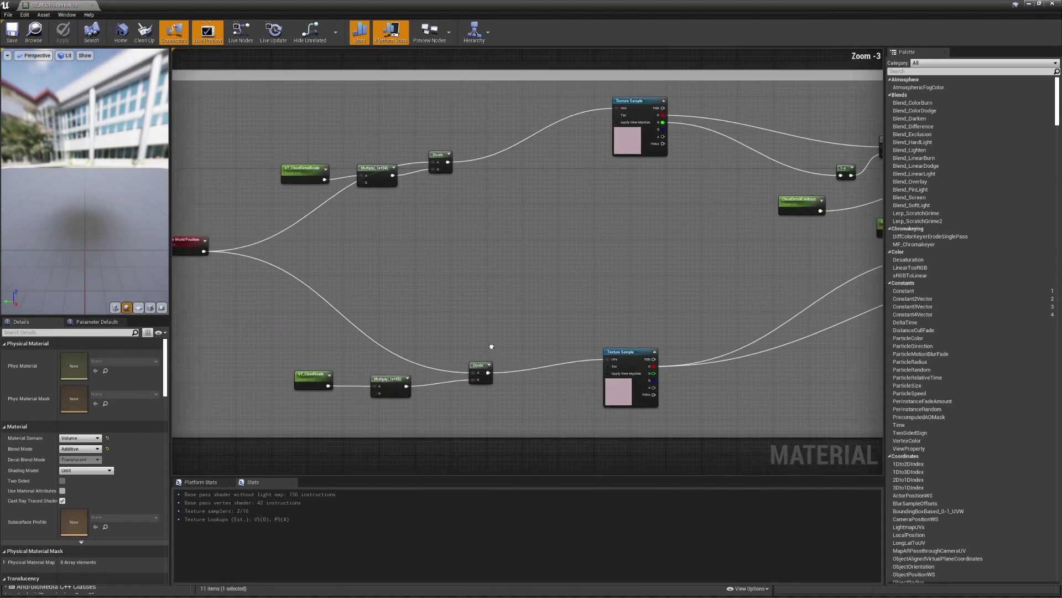
pyautogui.scroll(-3, 446, 347)
pyautogui.scroll(2, 408, 334)
# Compare the scale parameters and Multiply constants of the VT_CloudScale and VT_CloudDetailScale branches in the Stratus group
pyautogui.moveTo(377, 325); pyautogui.dragTo(663, 410)
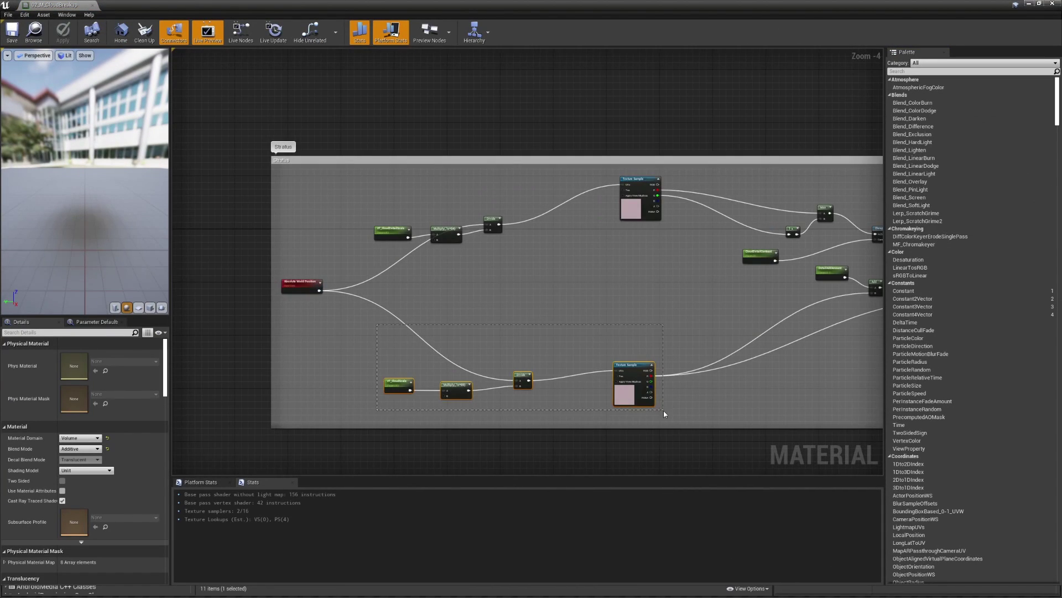
pyautogui.click(398, 384)
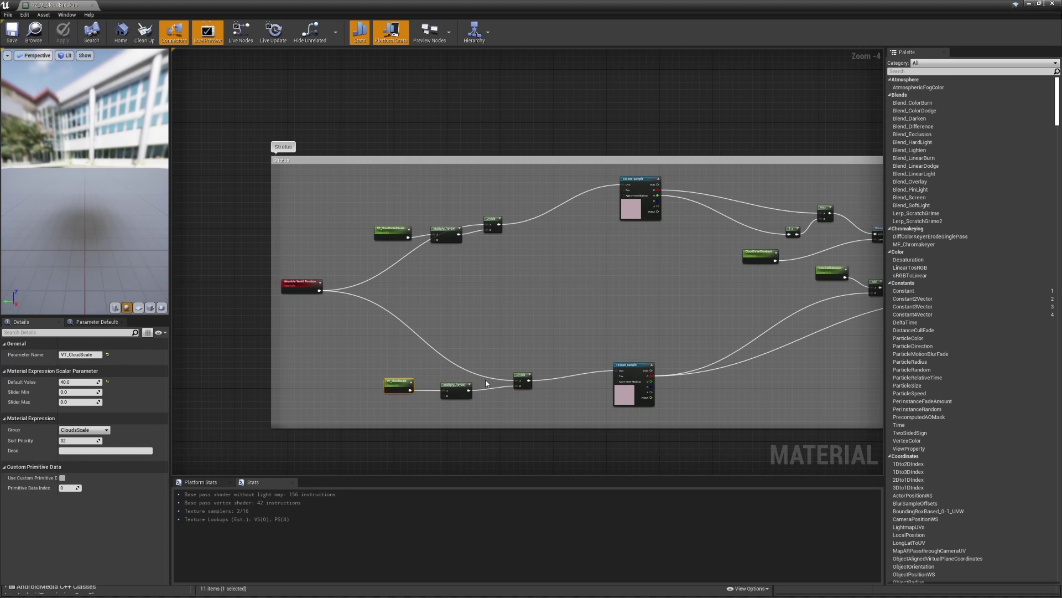
pyautogui.scroll(2, 486, 382)
pyautogui.click(462, 390)
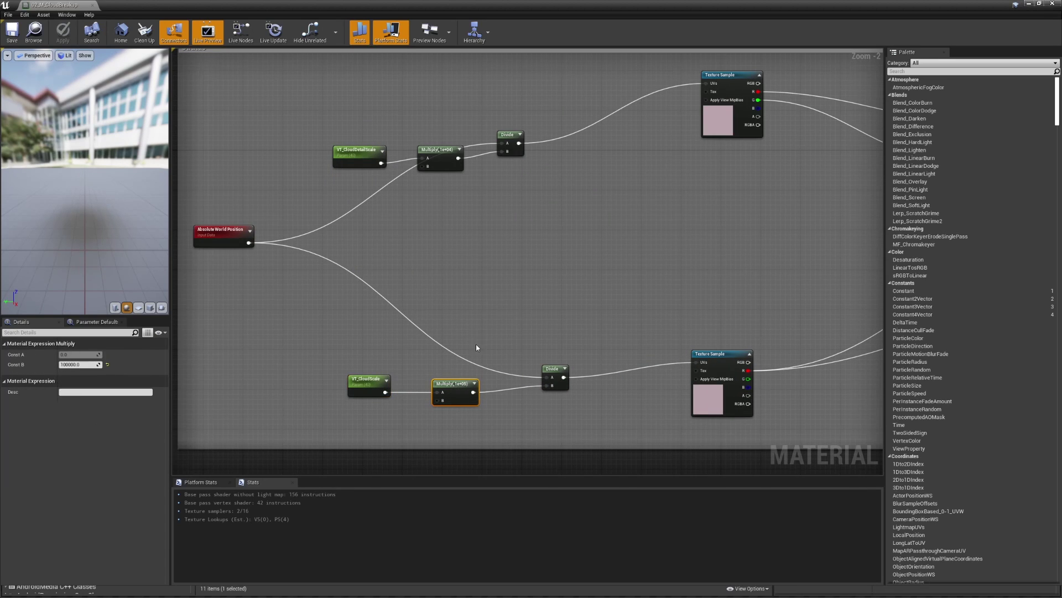
pyautogui.moveTo(329, 339); pyautogui.dragTo(748, 434)
pyautogui.moveTo(638, 283); pyautogui.dragTo(690, 366, button='right')
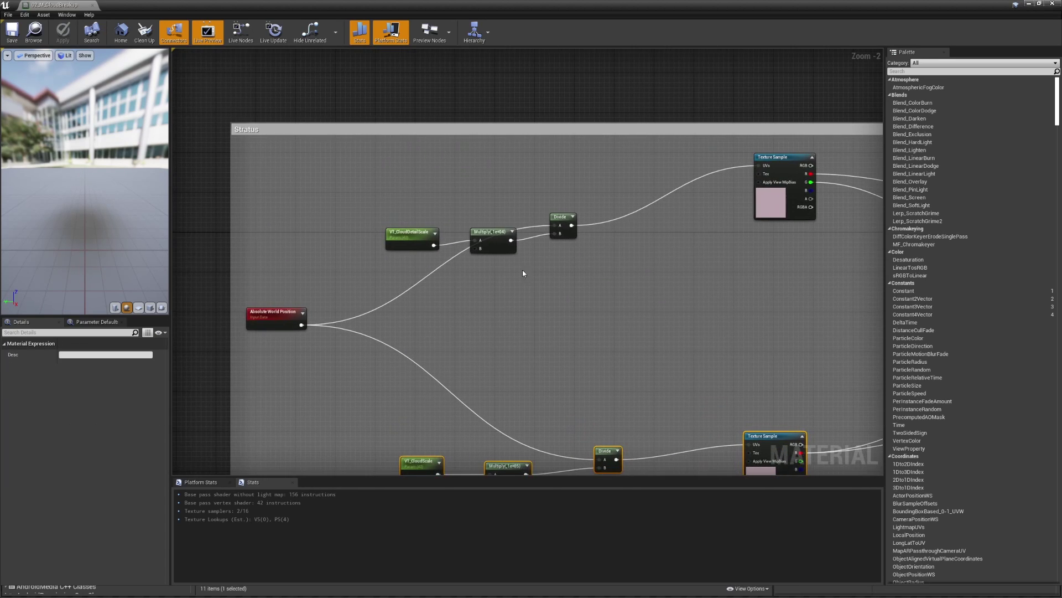
pyautogui.click(506, 249)
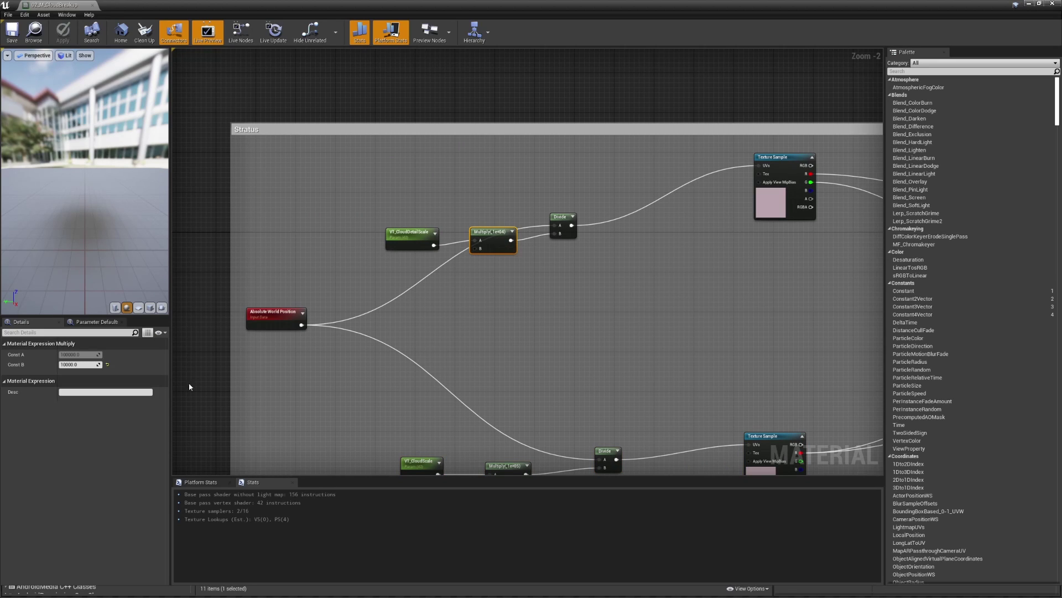
pyautogui.click(506, 466)
pyautogui.moveTo(603, 379); pyautogui.dragTo(535, 380, button='right')
pyautogui.moveTo(605, 368); pyautogui.dragTo(574, 294, button='right')
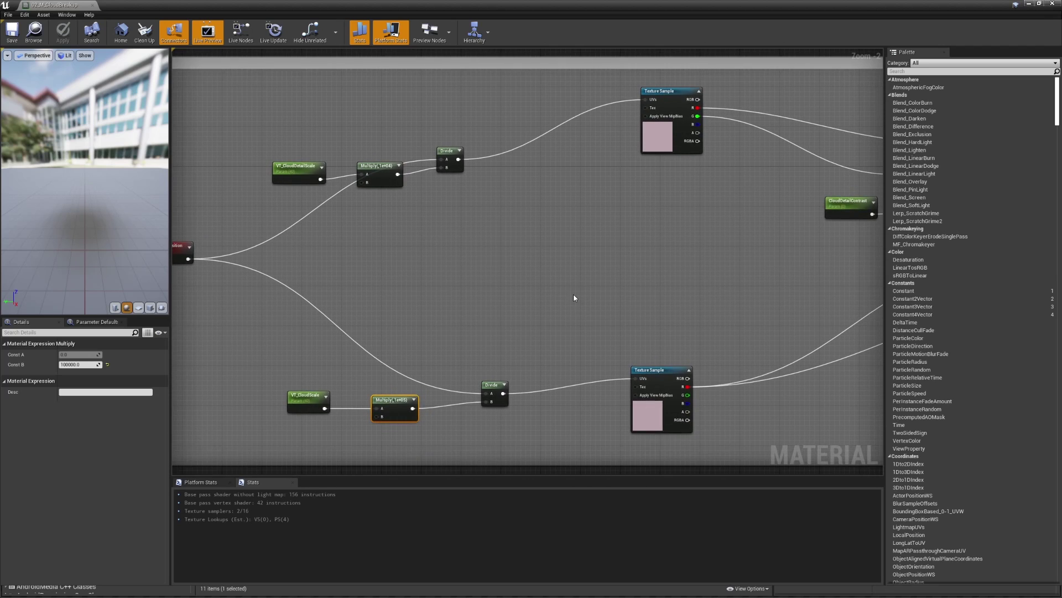
# Examine how the Stratus group combines the two texture samples and applies contrast and the Stratus_Coverage parameter
pyautogui.scroll(-1, 720, 280)
pyautogui.moveTo(720, 279); pyautogui.dragTo(603, 298, button='right')
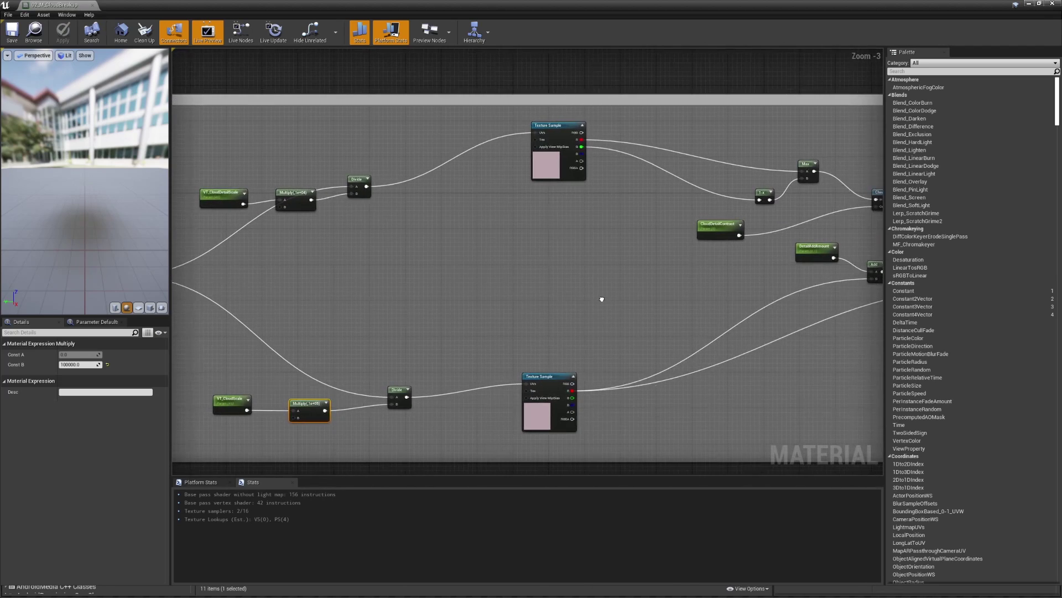
pyautogui.moveTo(784, 325); pyautogui.dragTo(637, 295, button='right')
pyautogui.moveTo(539, 88); pyautogui.dragTo(584, 129)
pyautogui.moveTo(777, 249); pyautogui.dragTo(592, 218, button='right')
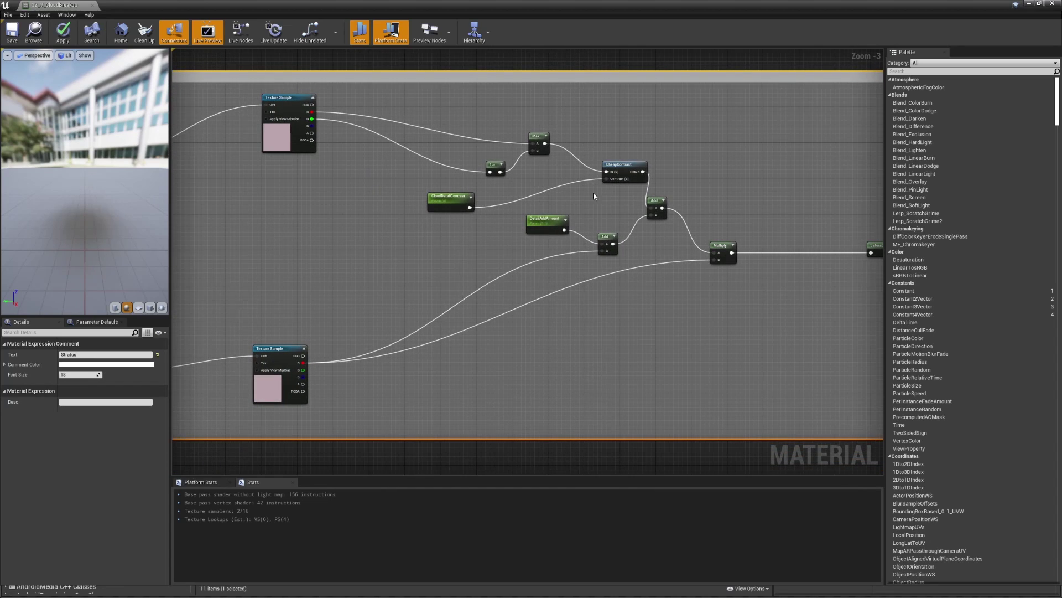
pyautogui.moveTo(709, 275); pyautogui.dragTo(420, 285, button='right')
pyautogui.click(498, 225)
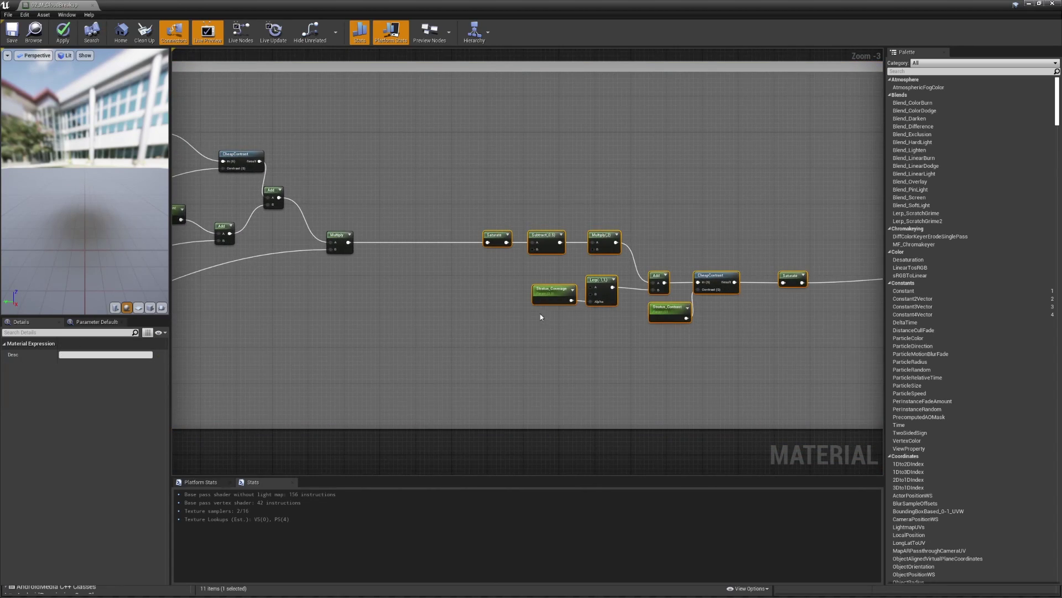
pyautogui.click(542, 293)
pyautogui.scroll(-1, 751, 324)
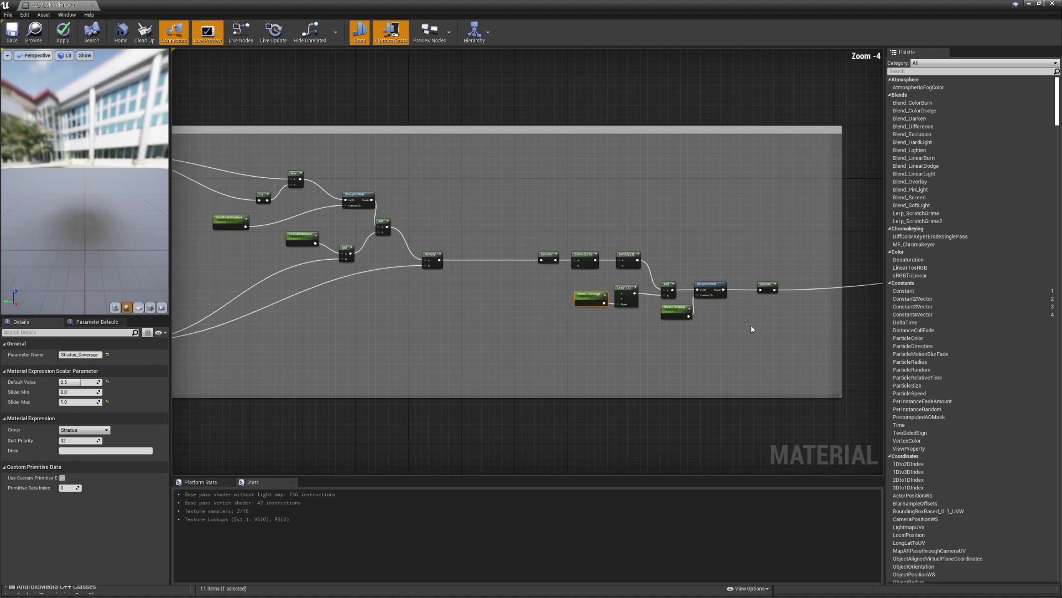
pyautogui.moveTo(697, 306); pyautogui.dragTo(278, 343, button='right')
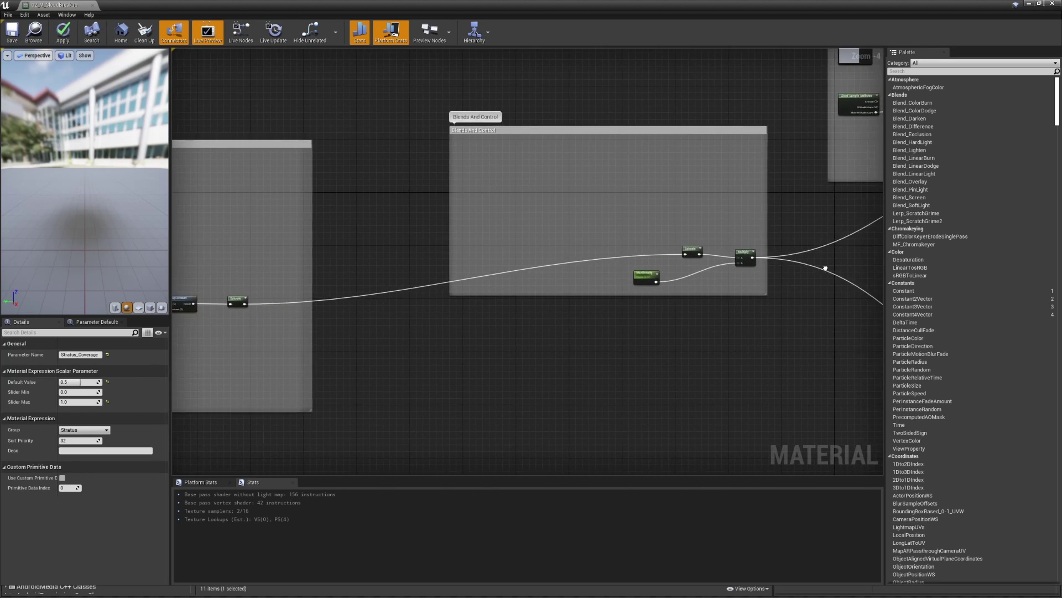
# Review the Blends And Control, Outputs and Volumetrics groups that the Stratus result feeds
pyautogui.moveTo(825, 268); pyautogui.dragTo(762, 281, button='right')
pyautogui.moveTo(643, 285); pyautogui.dragTo(683, 290)
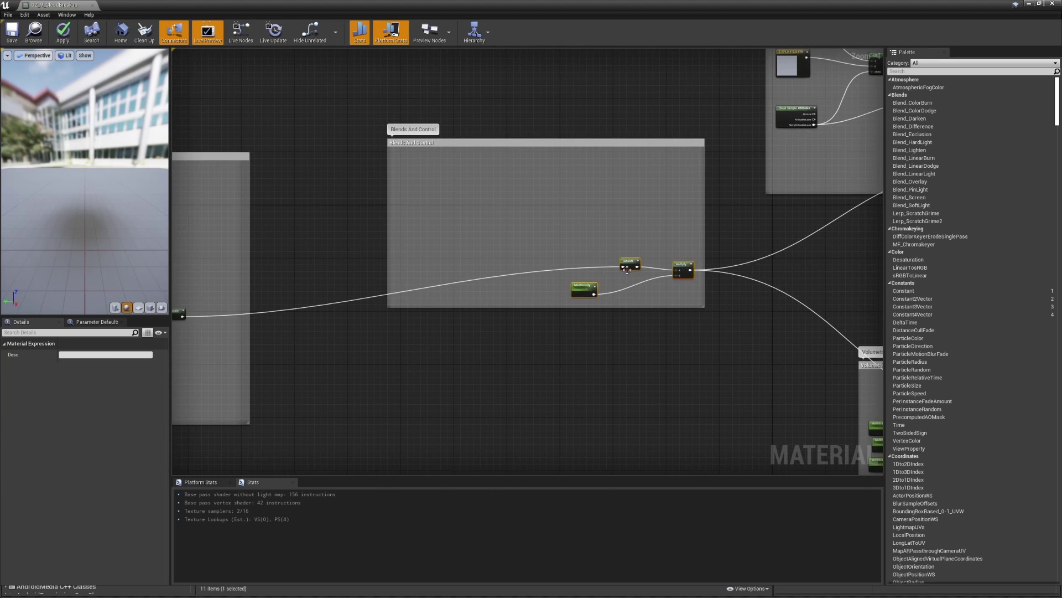
pyautogui.moveTo(863, 279); pyautogui.dragTo(679, 289, button='right')
pyautogui.moveTo(798, 267); pyautogui.dragTo(673, 214, button='right')
pyautogui.scroll(-3, 673, 215)
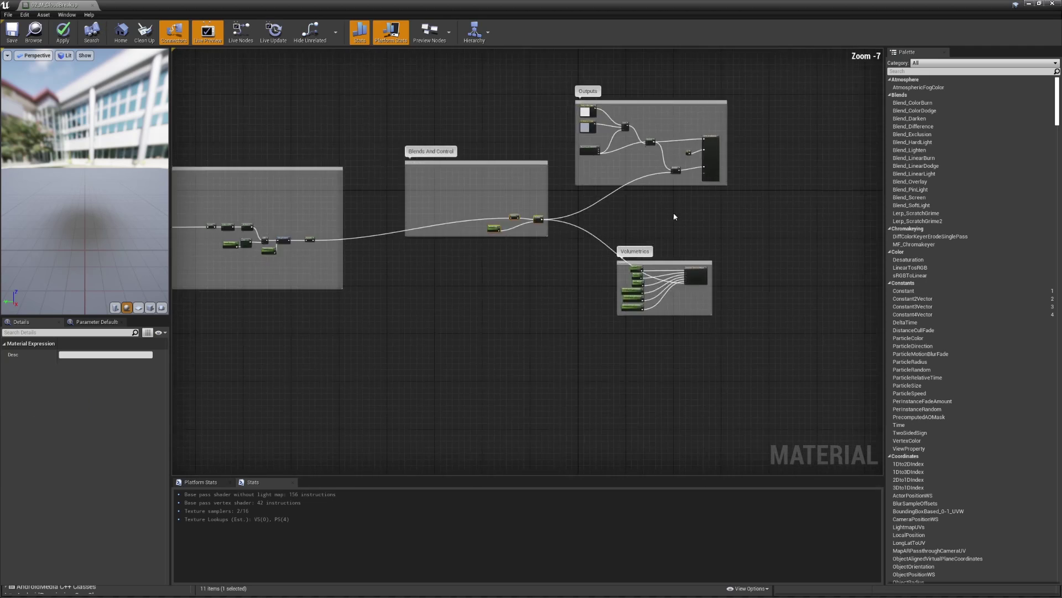
pyautogui.scroll(5, 673, 202)
pyautogui.scroll(-6, 575, 178)
pyautogui.scroll(-1, 591, 191)
pyautogui.moveTo(505, 78); pyautogui.dragTo(698, 333)
# Close the 02_M_CloudBreakup material editor without applying its changes and look around at the sky in the level
pyautogui.click(265, 111)
pyautogui.click(92, 5)
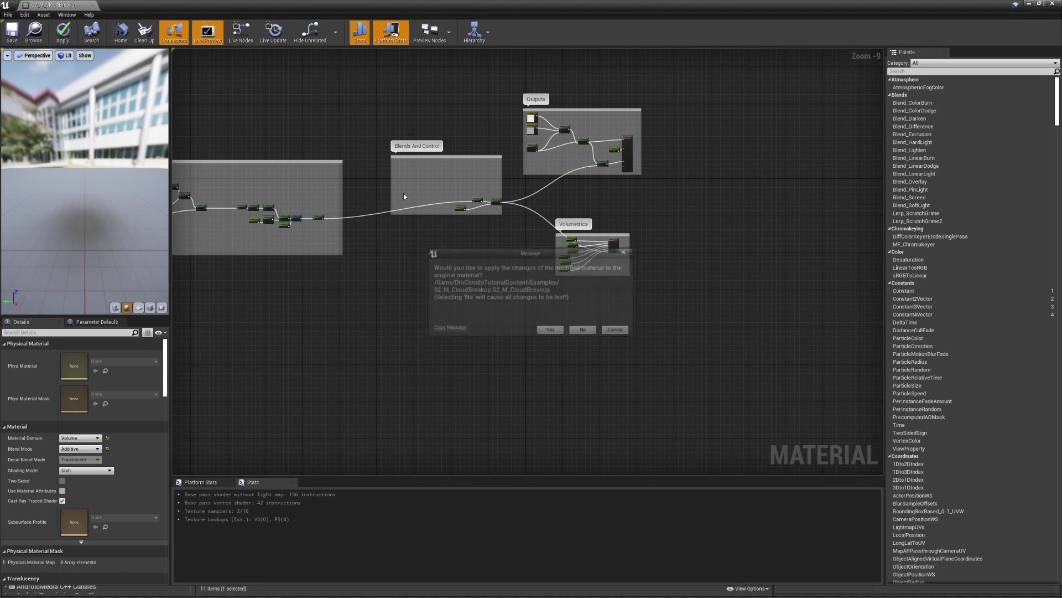
pyautogui.click(584, 330)
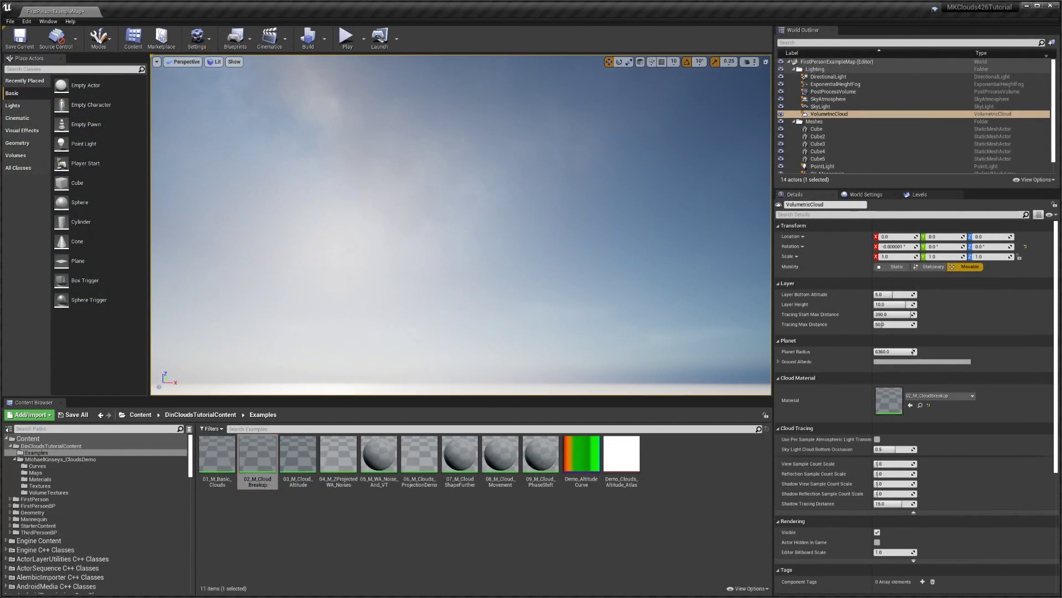
pyautogui.moveTo(589, 298); pyautogui.dragTo(697, 343, button='right')
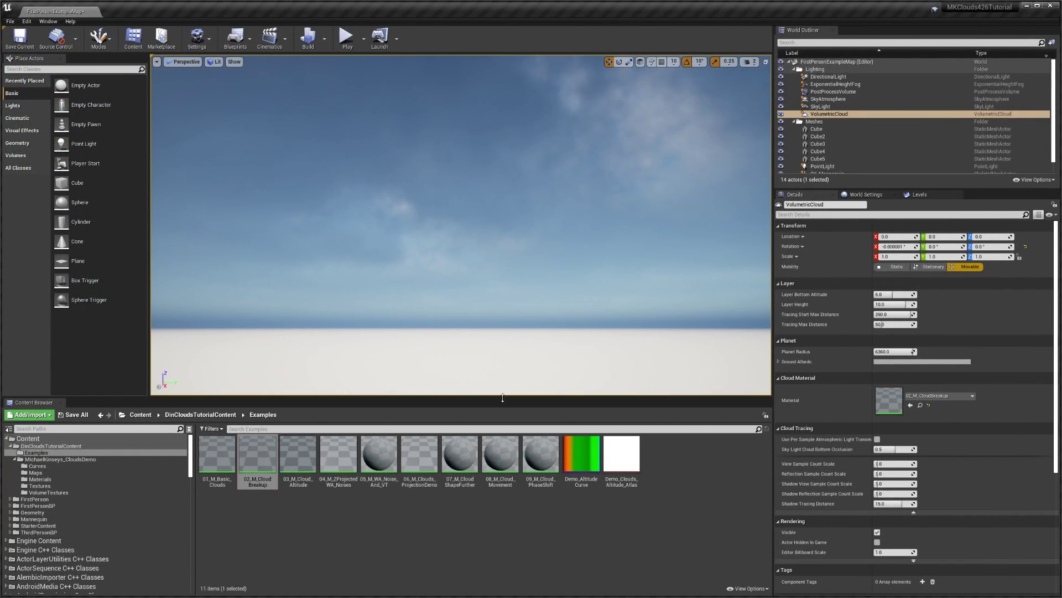
pyautogui.moveTo(472, 367); pyautogui.dragTo(500, 336, button='right')
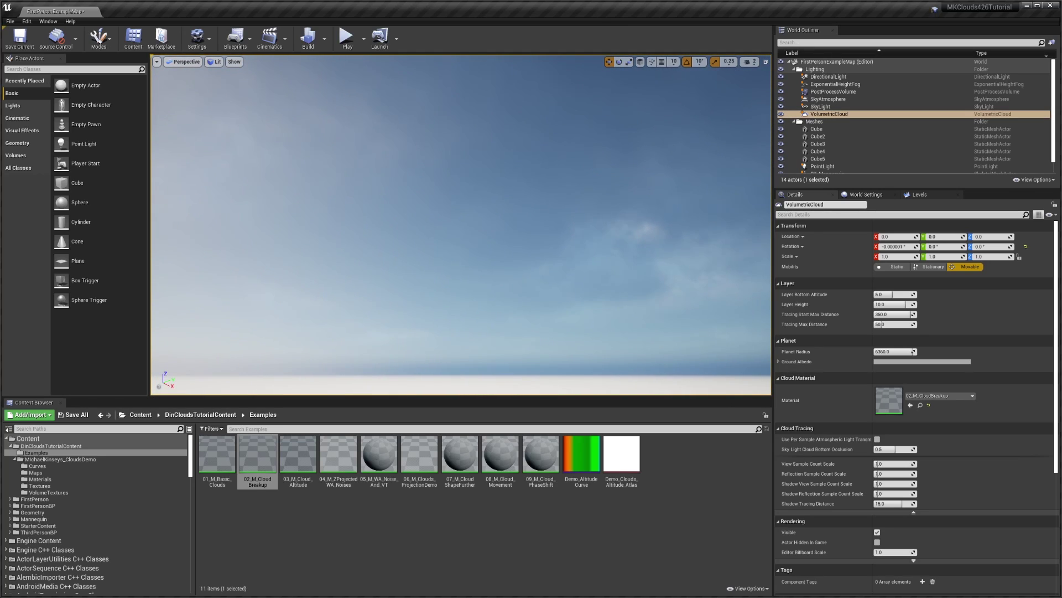
# Bring the Clouds.PNG cloud-type reference over the level editor, and run the pending autosave immediately
pyautogui.moveTo(1061, 153); pyautogui.dragTo(498, 71)
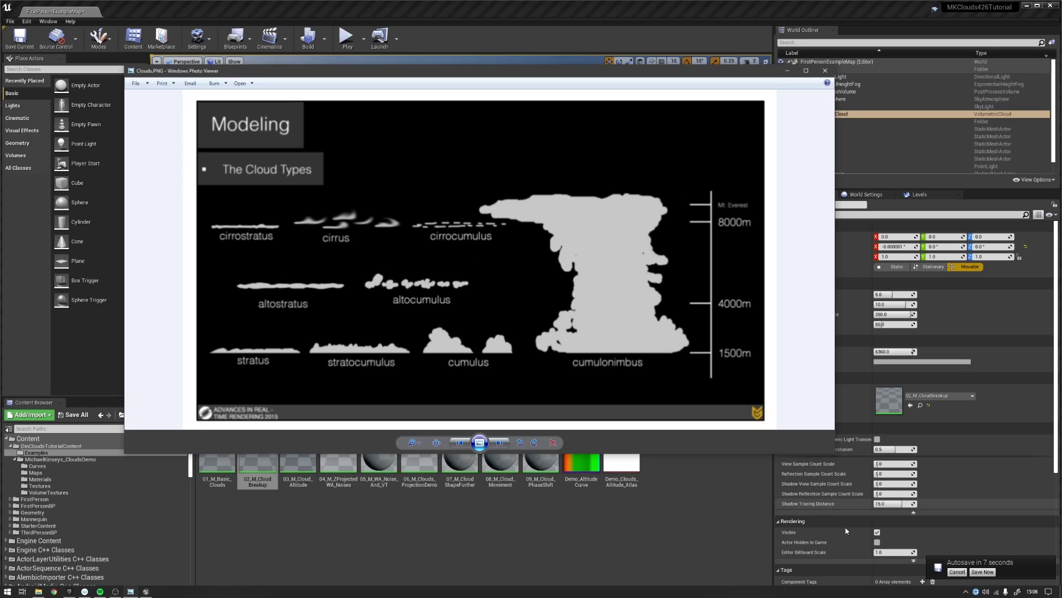
pyautogui.click(986, 571)
pyautogui.click(987, 574)
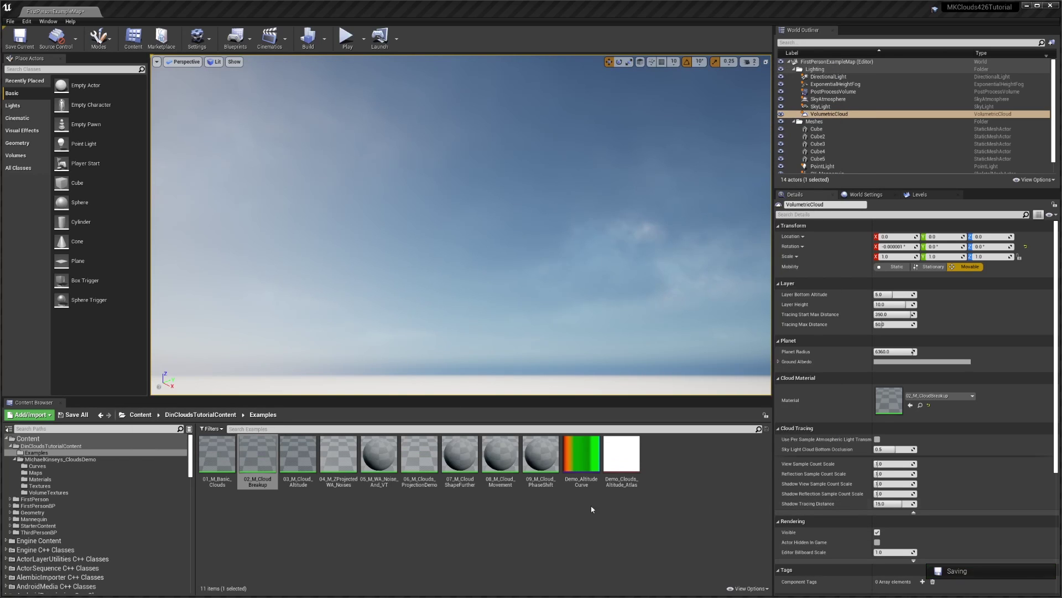
pyautogui.click(509, 510)
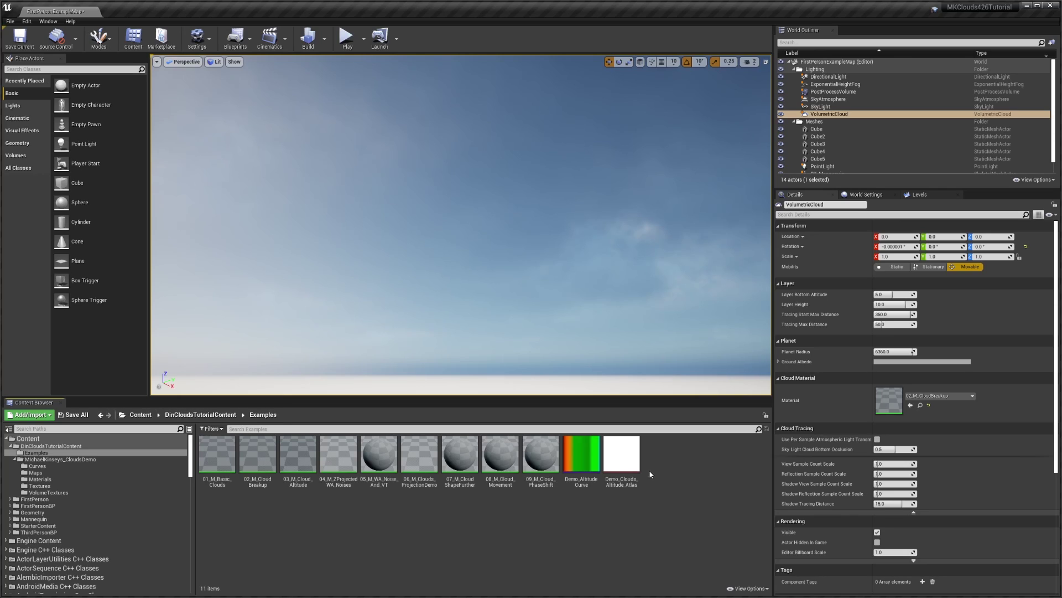
# Open the 04_M_ZProjectedWA_Noises material and move the TilingNoise group down beside the Stratus group
pyautogui.doubleClick(338, 455)
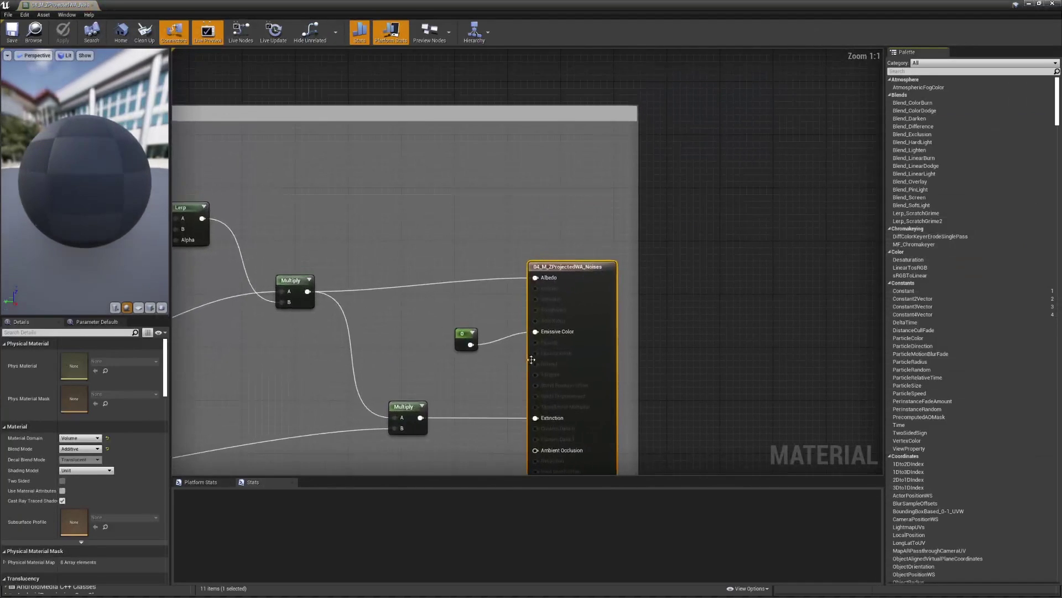
pyautogui.scroll(-12, 466, 349)
pyautogui.moveTo(271, 404); pyautogui.dragTo(532, 341, button='right')
pyautogui.scroll(2, 418, 352)
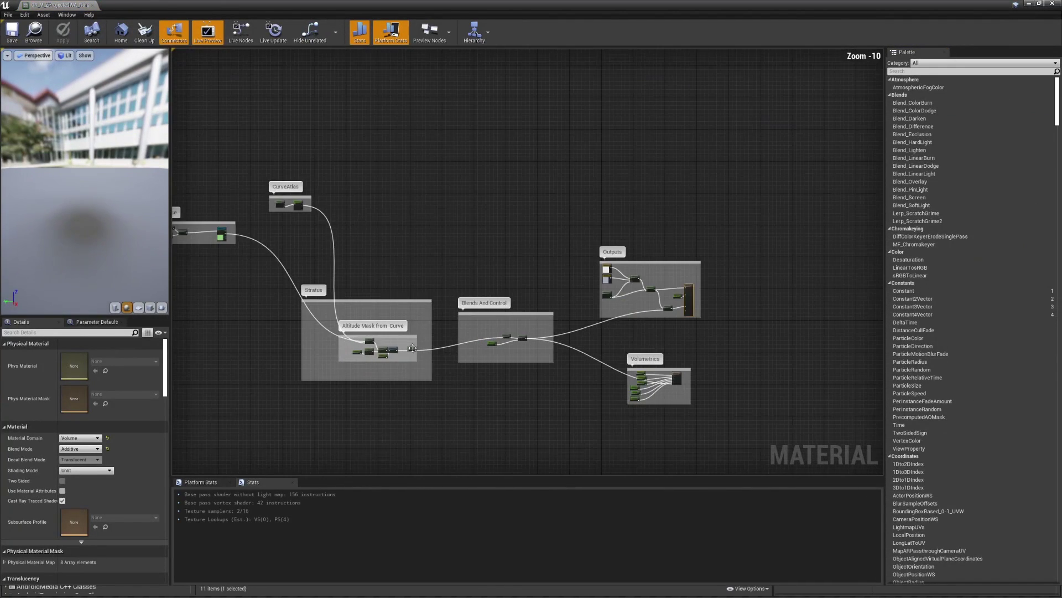
pyautogui.moveTo(412, 347); pyautogui.dragTo(604, 327, button='right')
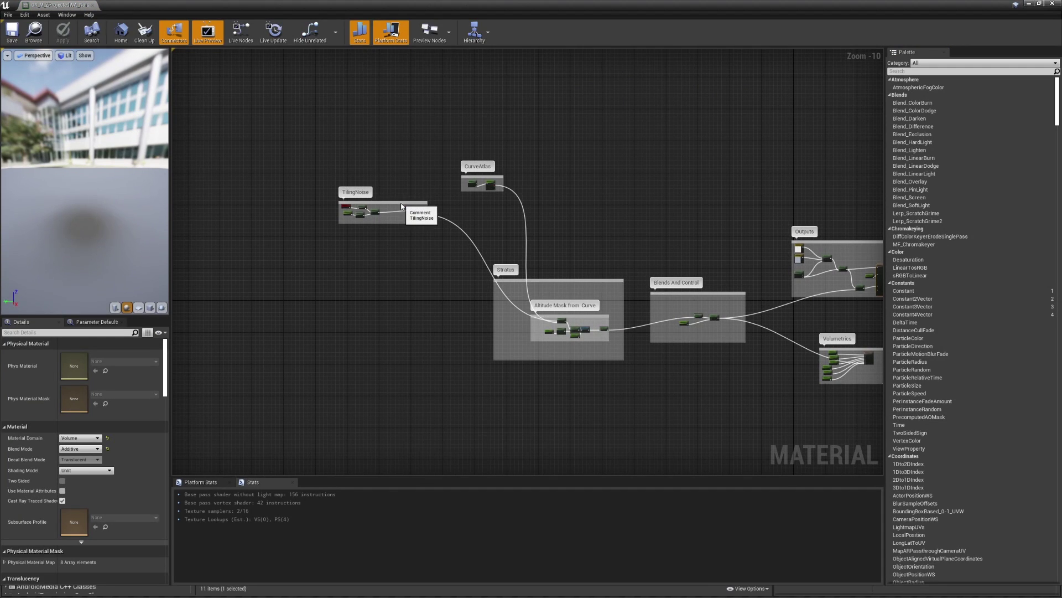
pyautogui.moveTo(401, 202); pyautogui.dragTo(435, 289)
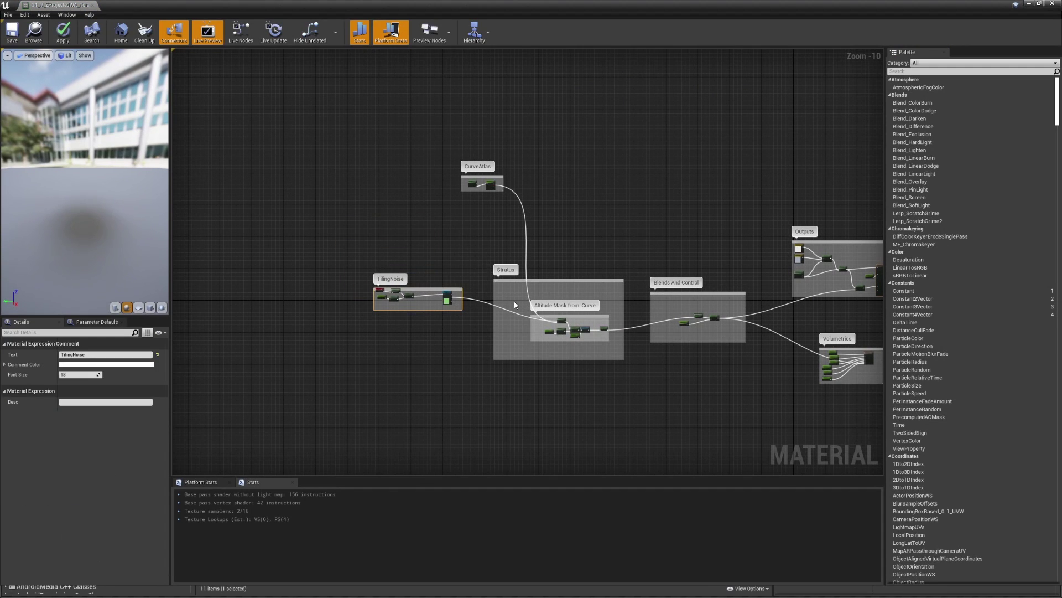
pyautogui.scroll(4, 515, 301)
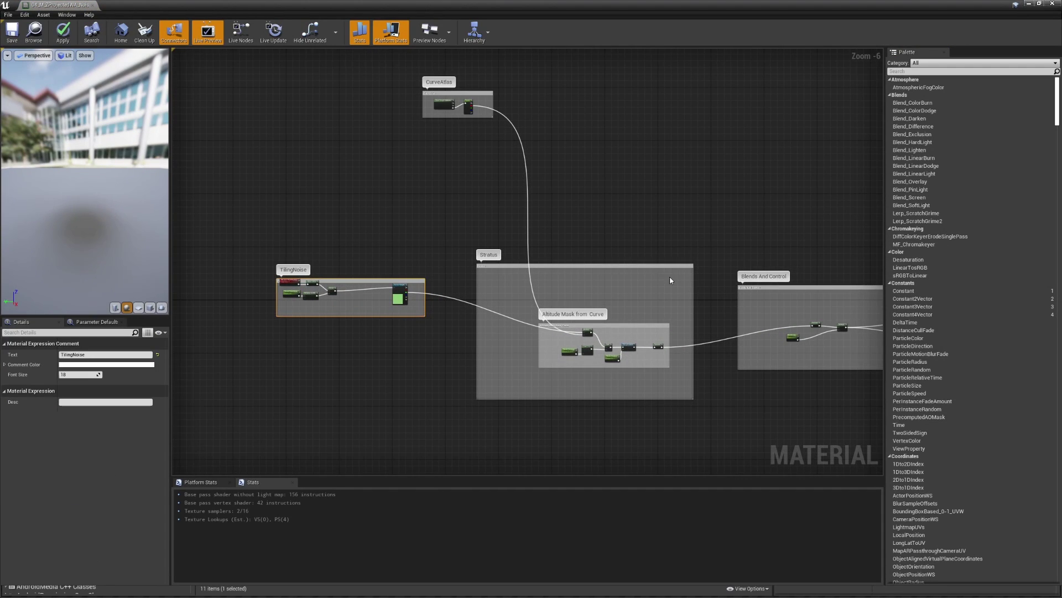
pyautogui.moveTo(779, 297); pyautogui.dragTo(648, 280, button='right')
pyautogui.scroll(-3, 620, 277)
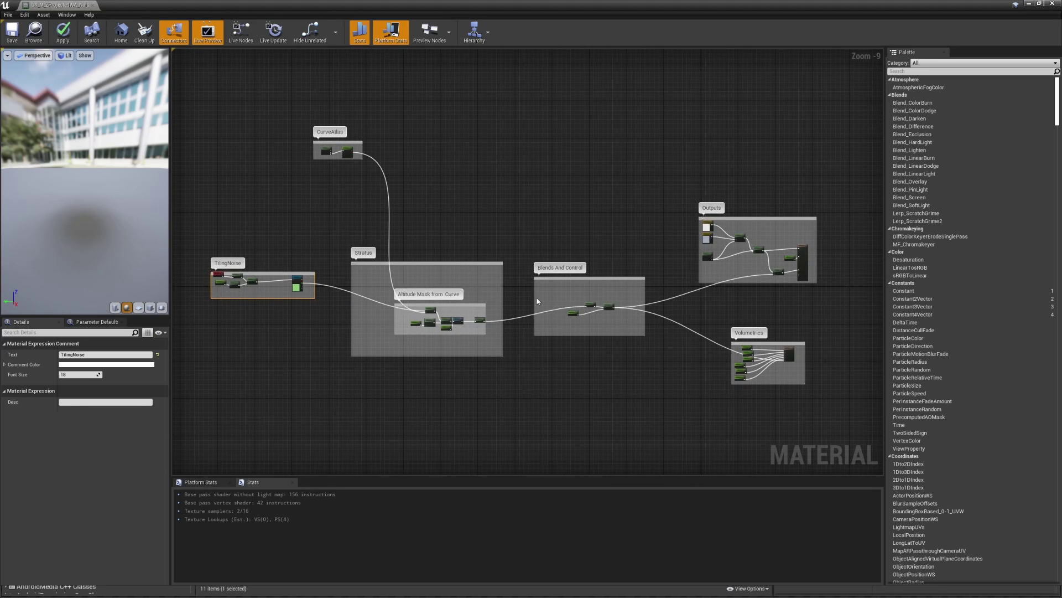
# Open the CloudsMasks_CloudsMaskPacked texture used by the TilingNoise Texture Sample and display only its red channel
pyautogui.moveTo(330, 290); pyautogui.dragTo(432, 278, button='right')
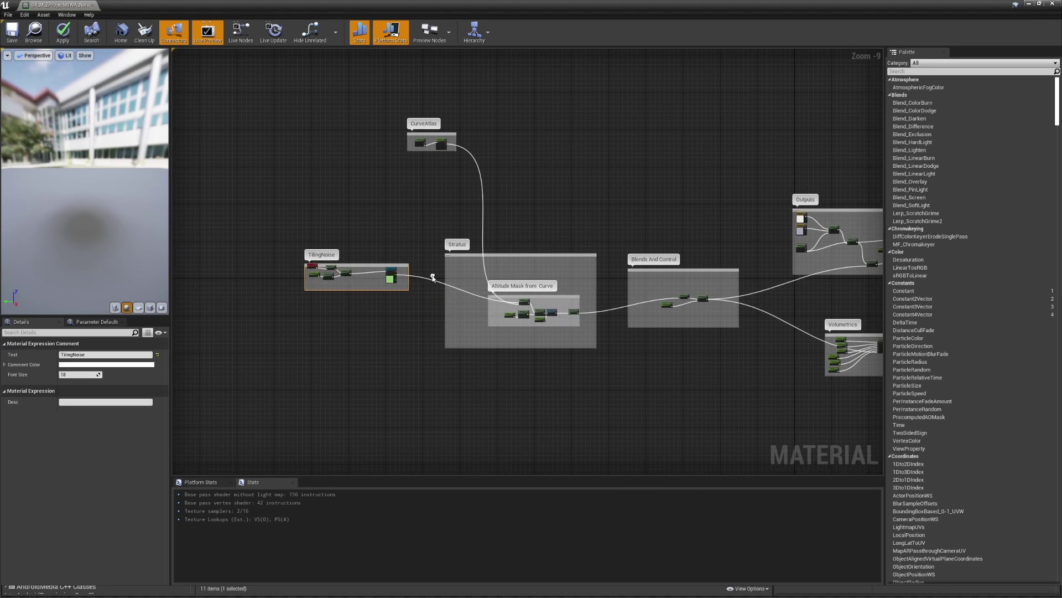
pyautogui.click(390, 277)
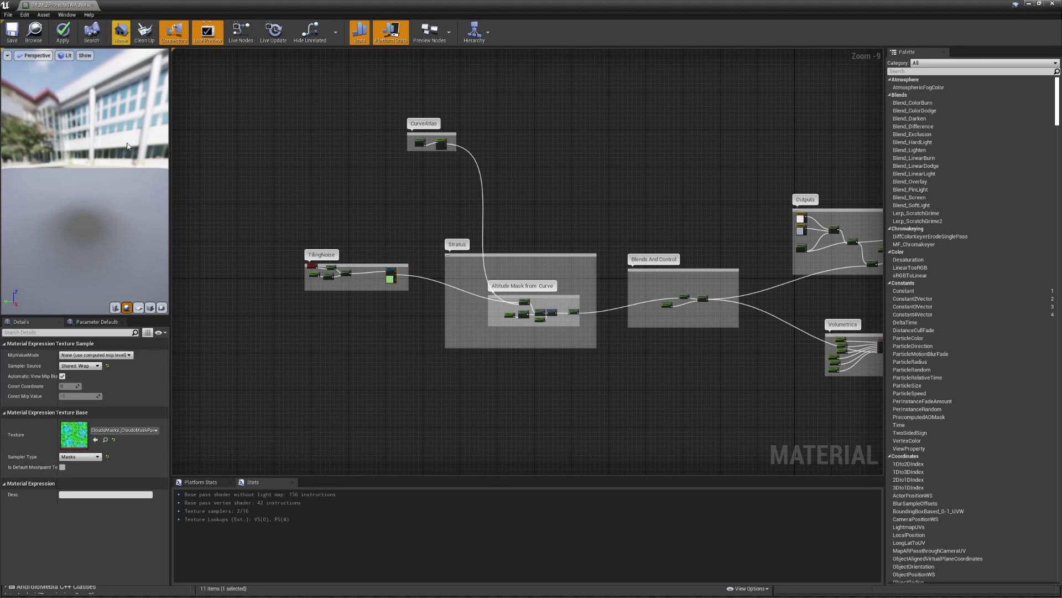
pyautogui.doubleClick(73, 434)
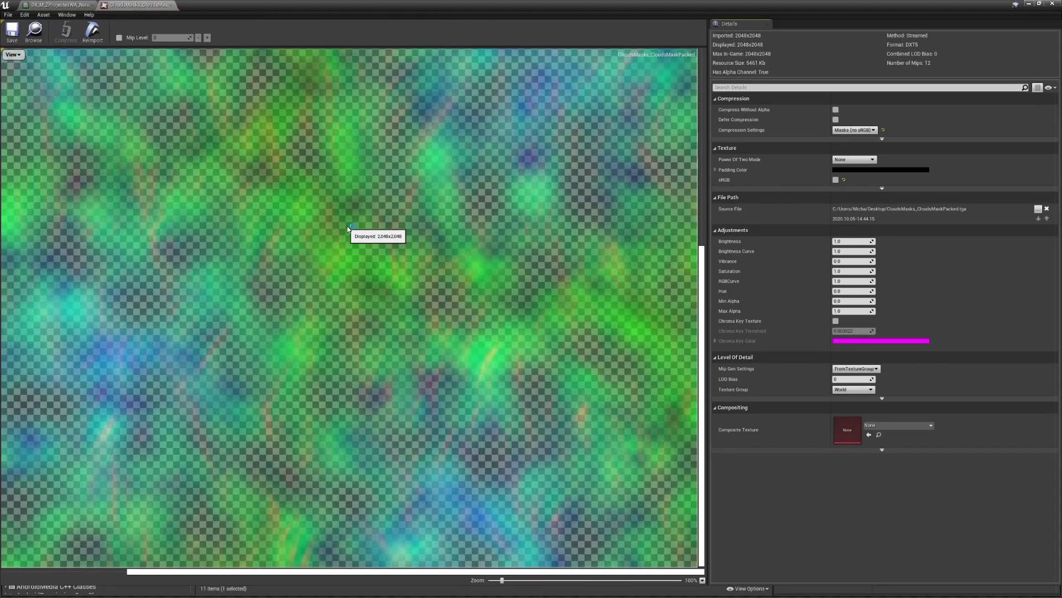
pyautogui.scroll(-5, 351, 230)
pyautogui.click(12, 54)
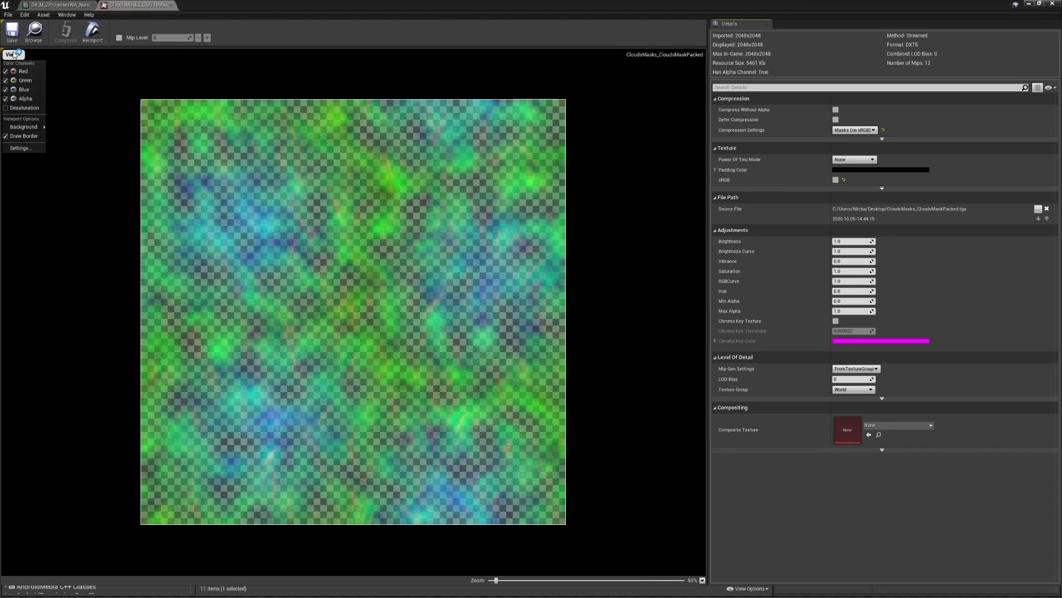
pyautogui.click(6, 98)
pyautogui.click(6, 90)
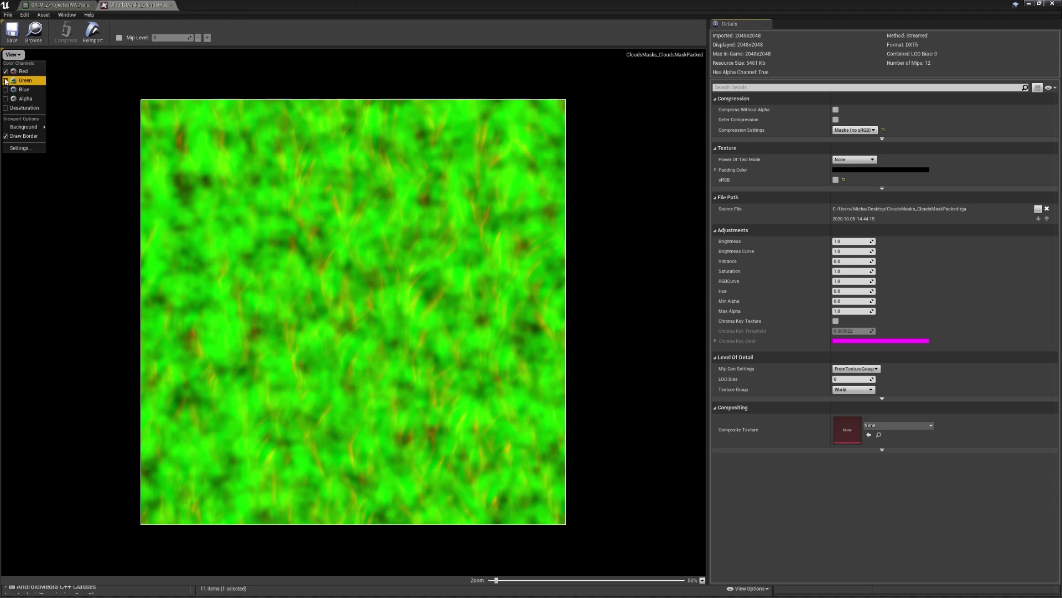
pyautogui.click(5, 81)
pyautogui.click(383, 251)
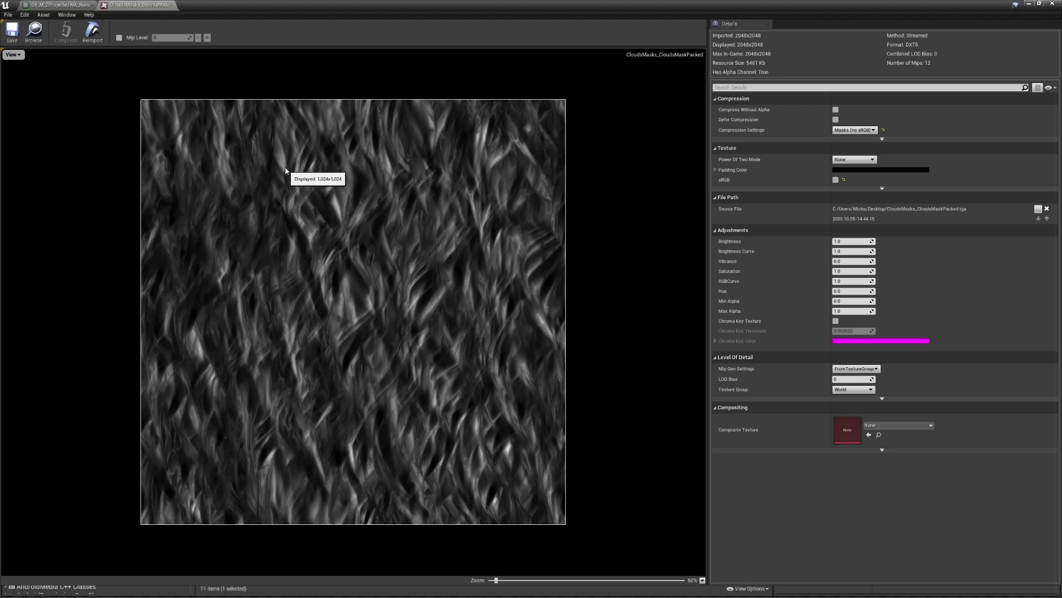
# Switch the displayed channel of the packed cloud mask texture to green only
pyautogui.click(93, 31)
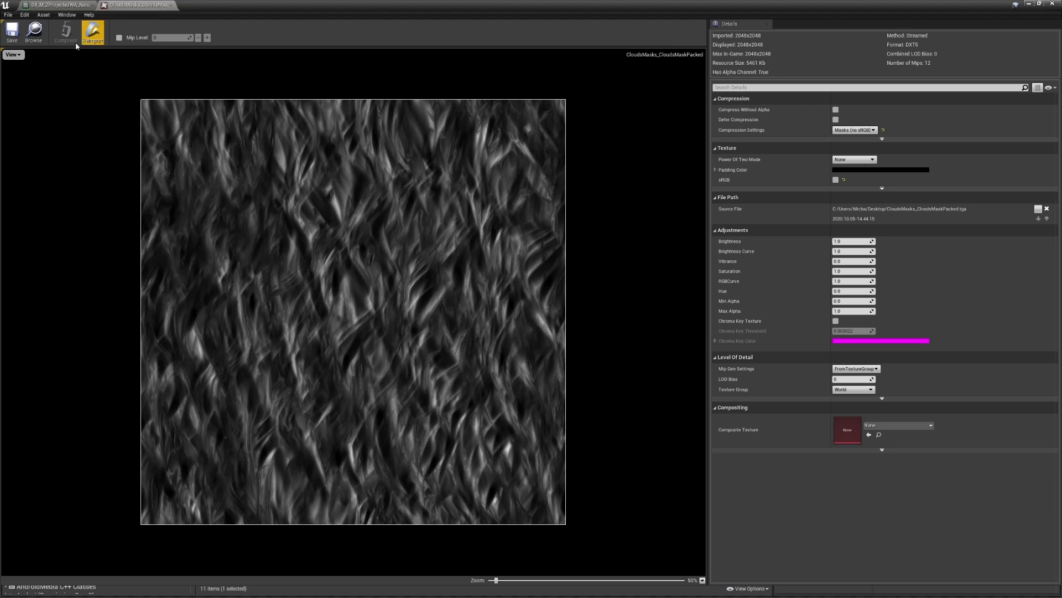
pyautogui.click(13, 55)
pyautogui.click(18, 70)
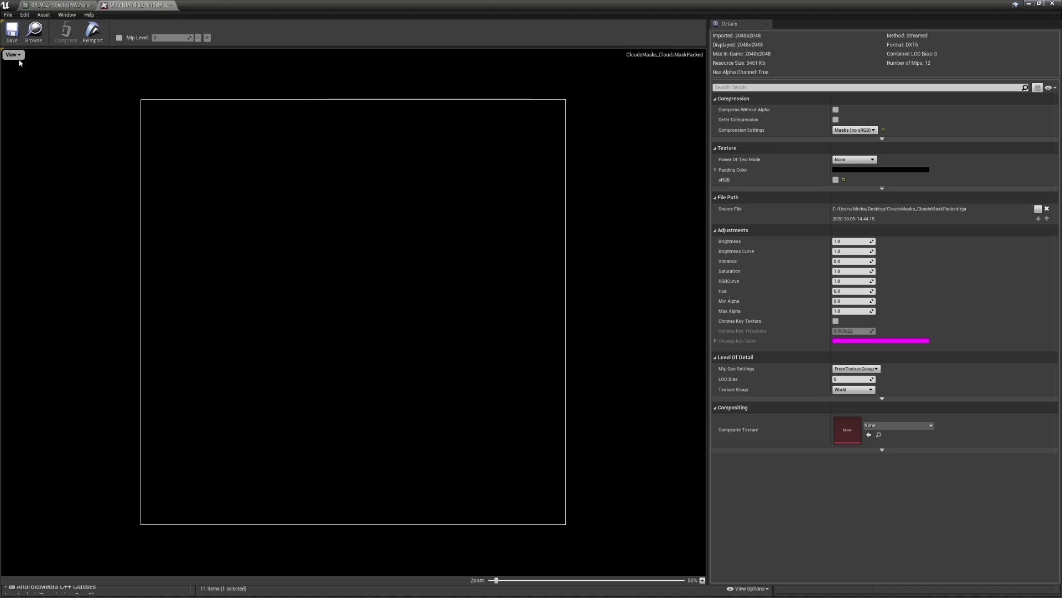
pyautogui.click(13, 55)
pyautogui.click(19, 81)
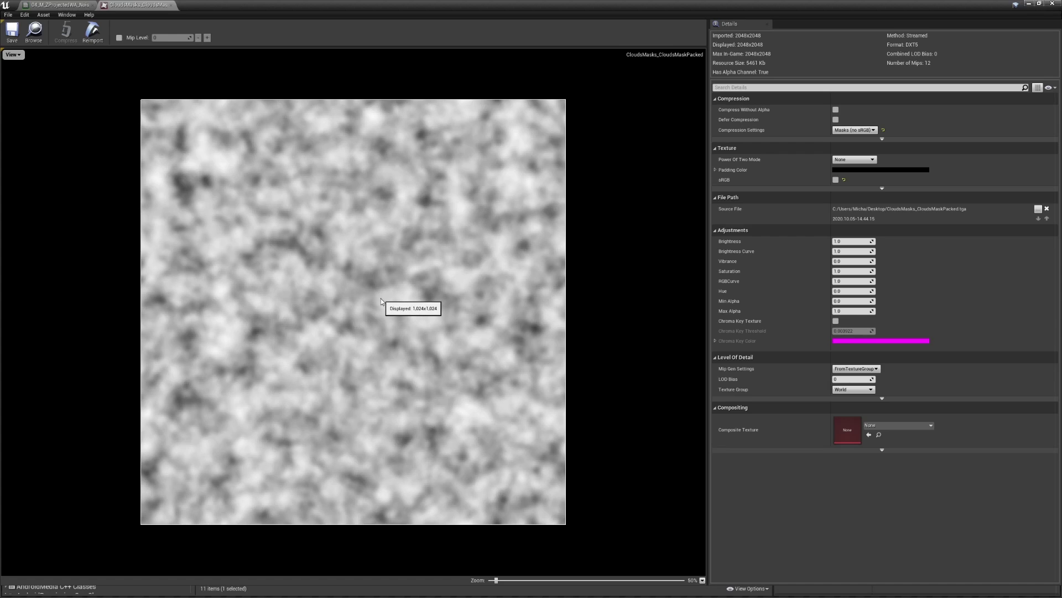
# Display only the blue channel of the packed cloud mask texture and close the texture
pyautogui.click(22, 55)
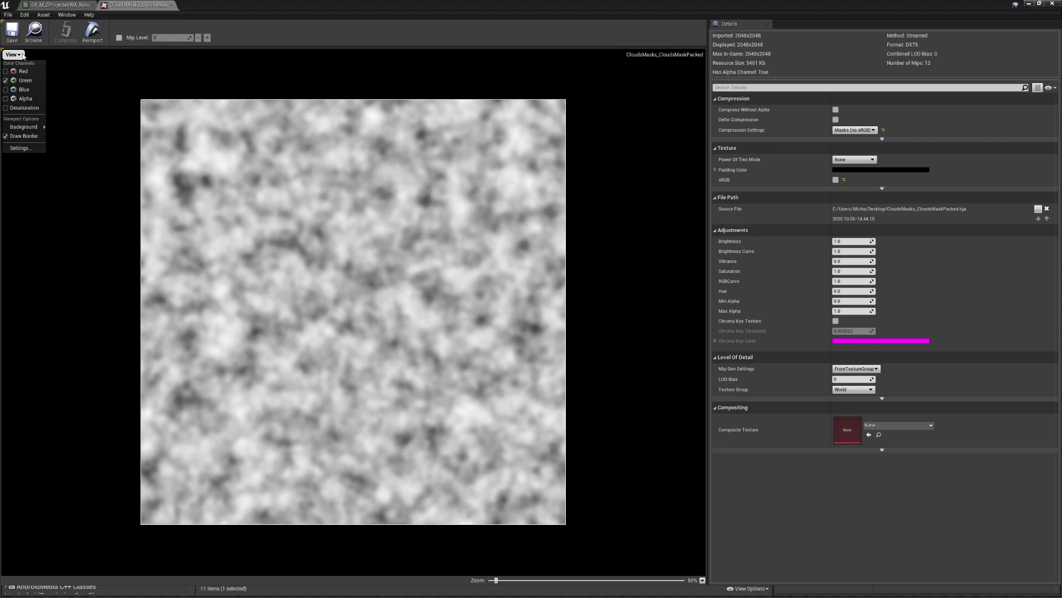
pyautogui.click(13, 81)
pyautogui.click(14, 89)
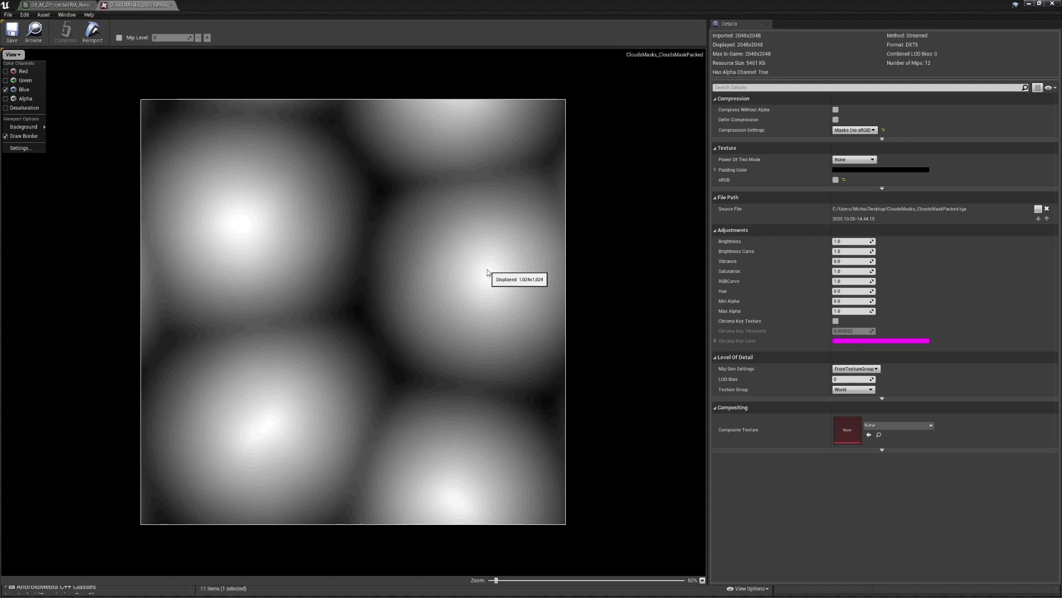
pyautogui.middleClick(133, 5)
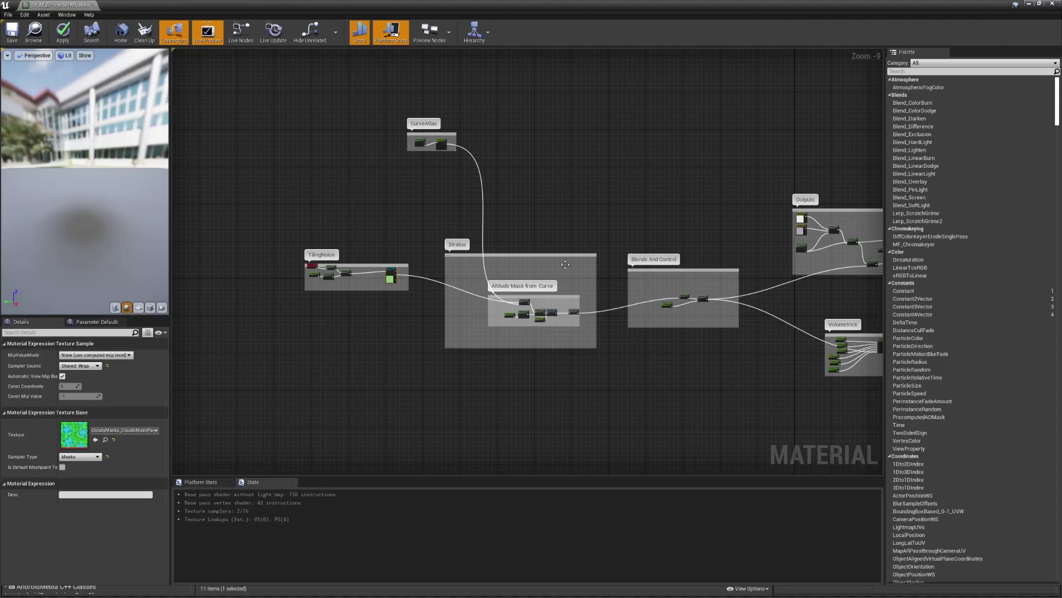
# Move the world position, mask, CloudsTilableScale, Multiply and Divide nodes inside the TilingNoise comment so they clear its title
pyautogui.scroll(3, 437, 272)
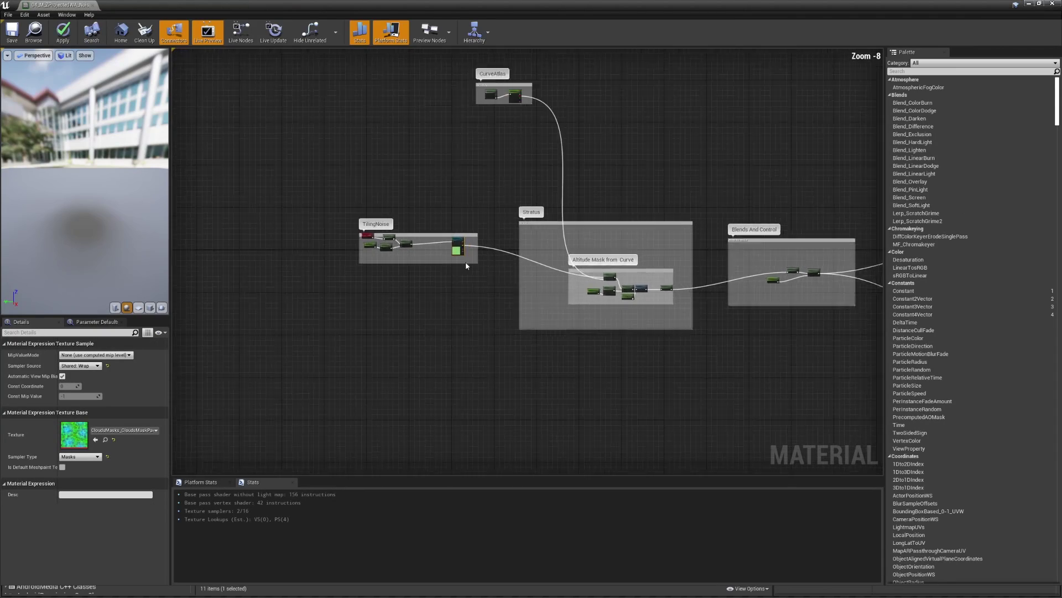
pyautogui.click(404, 227)
pyautogui.press('f')
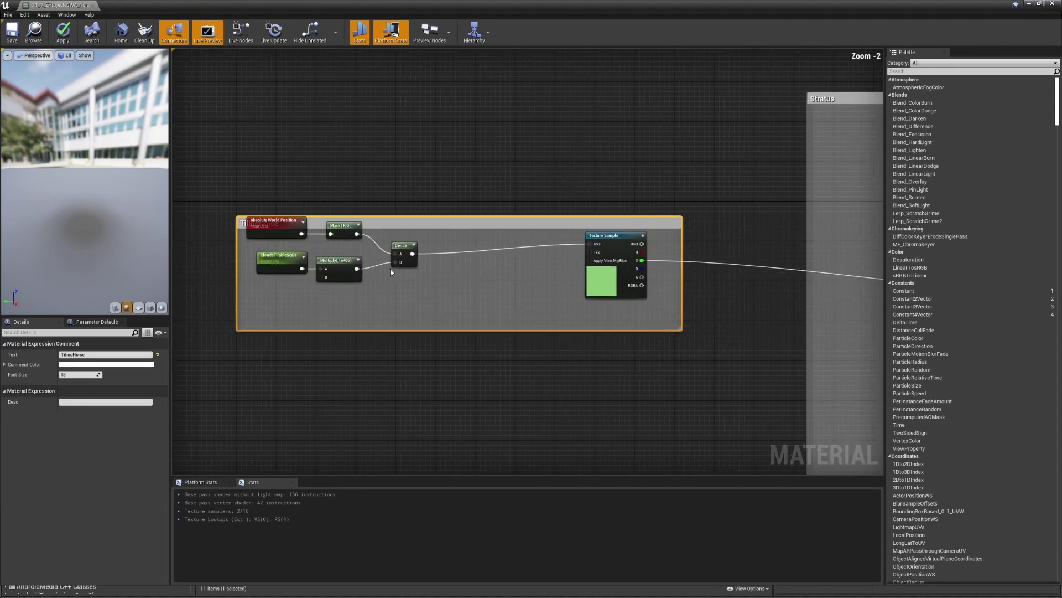
pyautogui.click(713, 301)
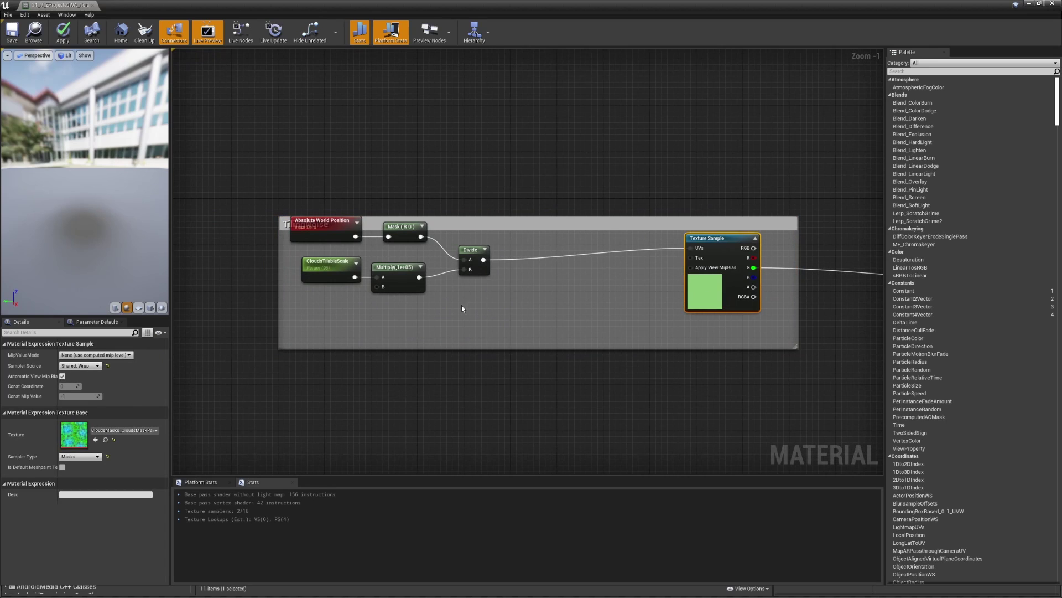
pyautogui.moveTo(509, 317); pyautogui.dragTo(359, 251)
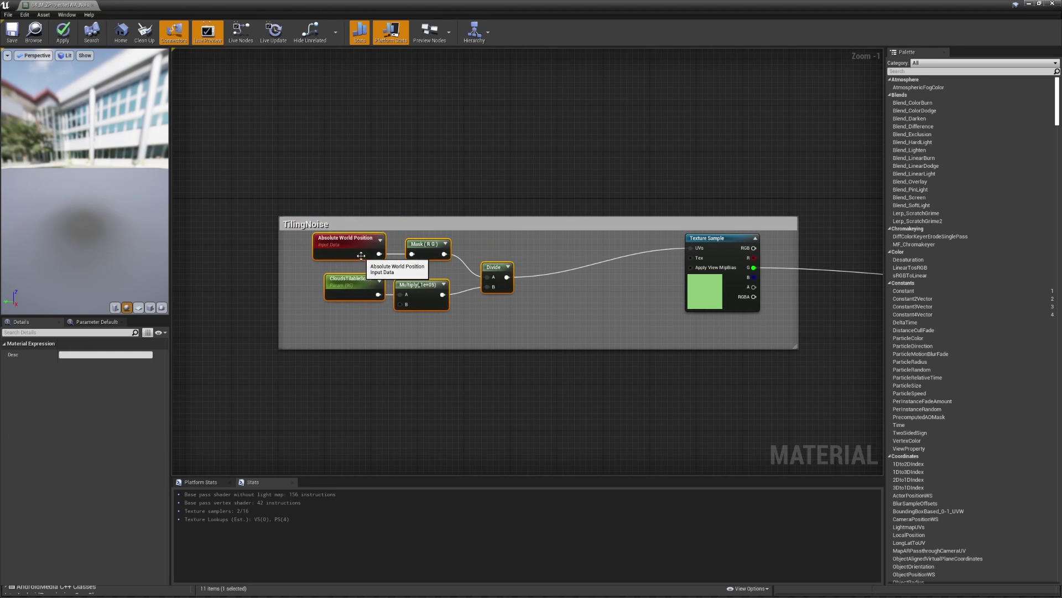
pyautogui.click(522, 303)
pyautogui.scroll(-1, 611, 310)
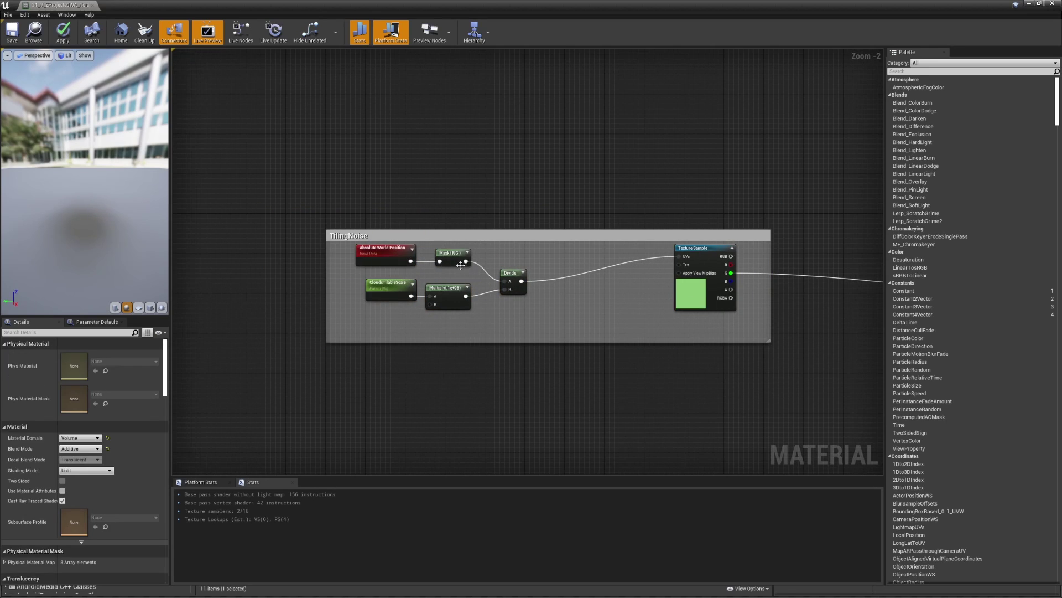
# Follow the TilingNoise output into the Stratus group and examine the Altitude Mask from Curve nodes, from Multiply through to Saturate
pyautogui.scroll(-1, 608, 332)
pyautogui.moveTo(677, 363); pyautogui.dragTo(495, 347, button='right')
pyautogui.moveTo(648, 350); pyautogui.dragTo(473, 301, button='right')
pyautogui.scroll(-1, 473, 302)
pyautogui.moveTo(810, 334); pyautogui.dragTo(671, 342, button='right')
pyautogui.moveTo(586, 283); pyautogui.dragTo(694, 340, button='right')
pyautogui.scroll(-3, 696, 318)
pyautogui.moveTo(664, 280); pyautogui.dragTo(593, 239, button='right')
pyautogui.scroll(3, 608, 264)
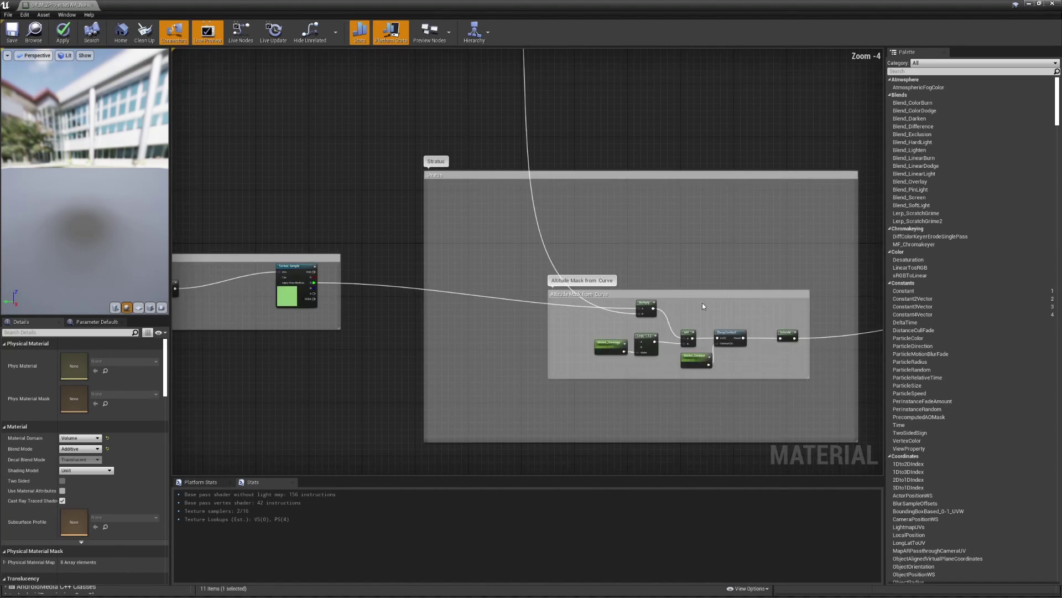
pyautogui.moveTo(702, 303); pyautogui.dragTo(642, 297, button='right')
pyautogui.moveTo(550, 302); pyautogui.dragTo(601, 336, button='right')
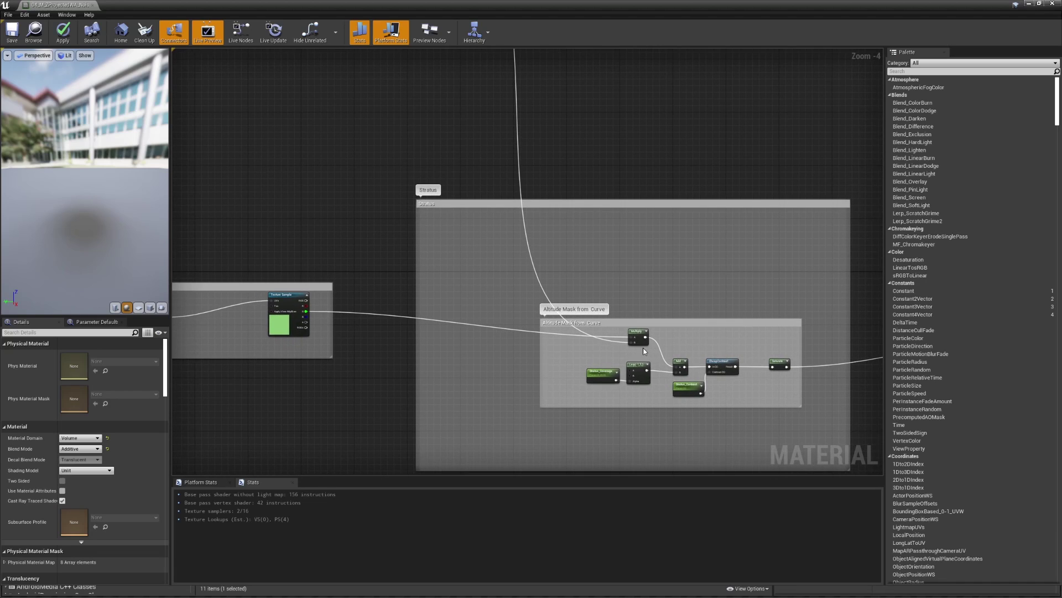
pyautogui.moveTo(707, 360); pyautogui.dragTo(517, 332, button='right')
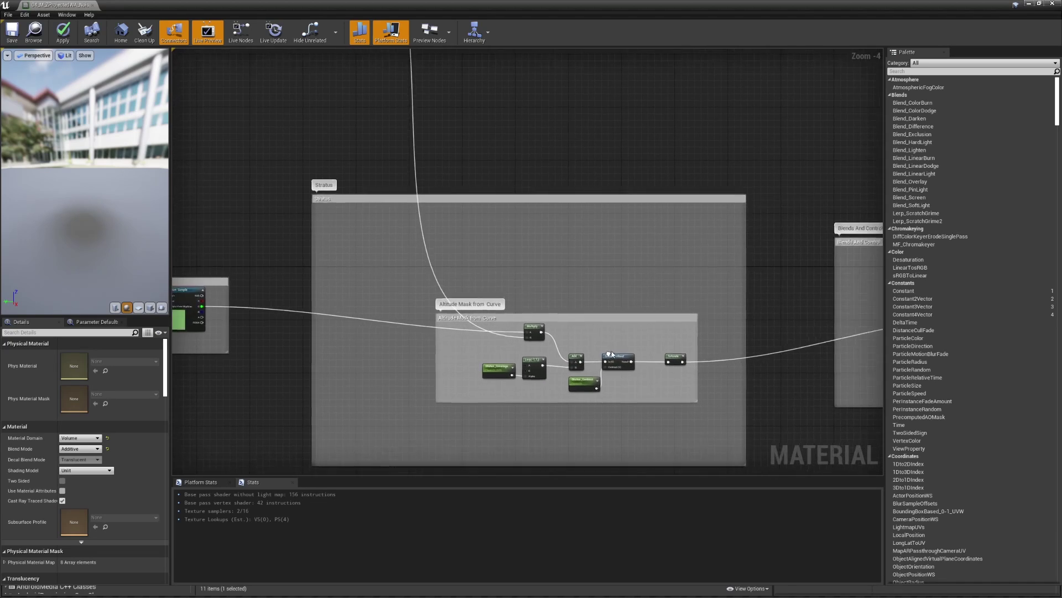
pyautogui.scroll(1, 517, 332)
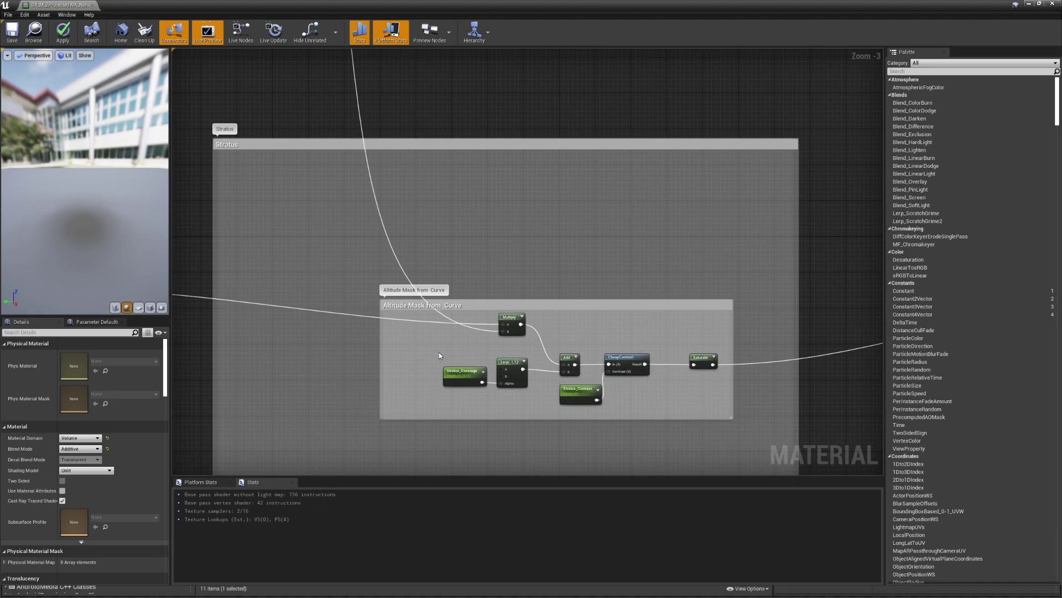
pyautogui.moveTo(439, 352); pyautogui.dragTo(702, 399)
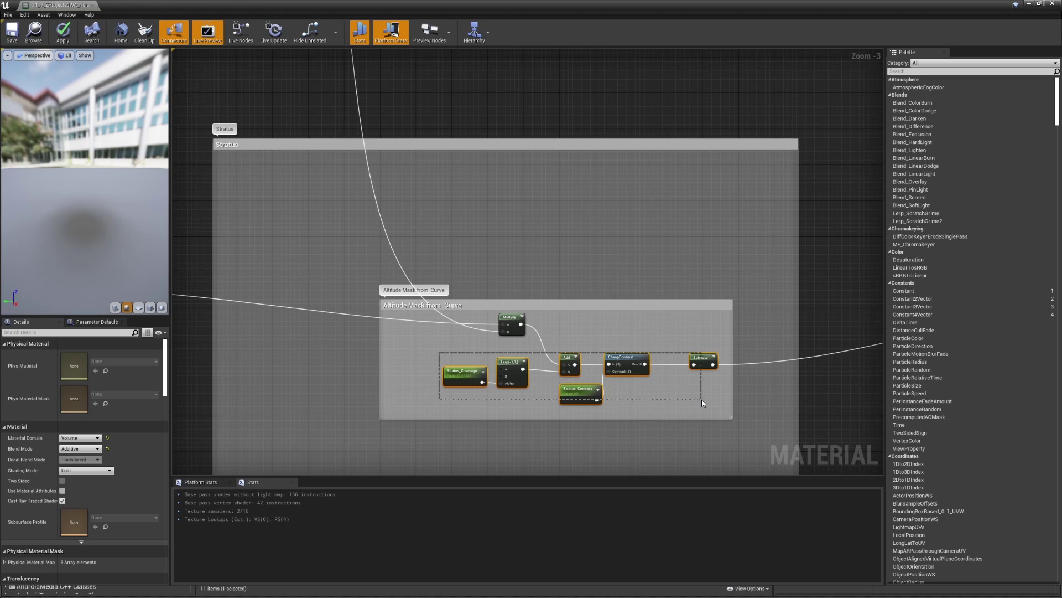
pyautogui.click(569, 344)
pyautogui.scroll(-2, 670, 347)
pyautogui.moveTo(727, 348); pyautogui.dragTo(571, 344, button='right')
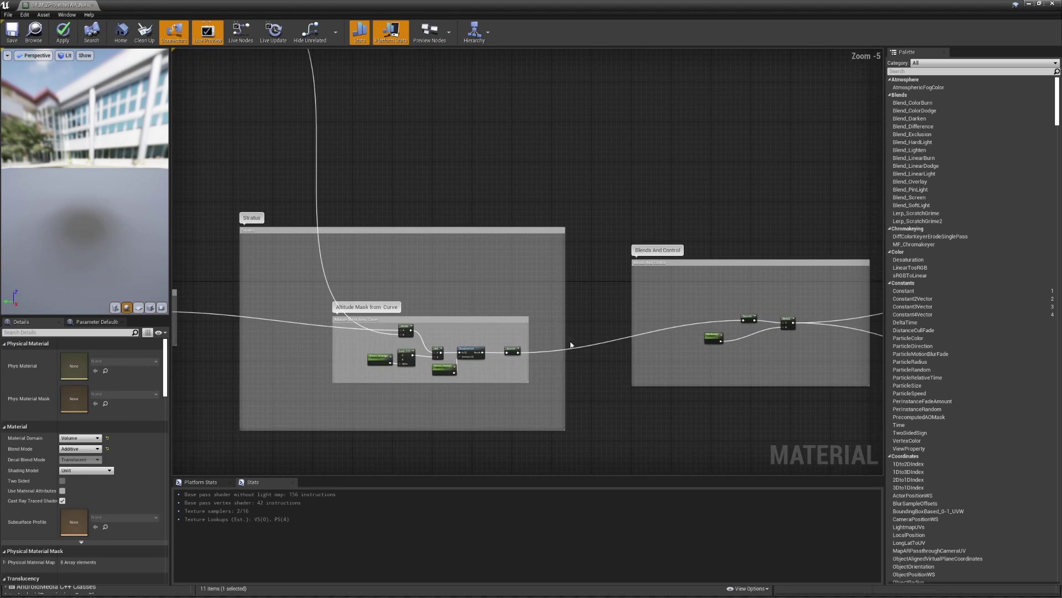
# Examine the Saturate, MaxDensity and Multiply nodes in Blends And Control and the Outputs and Volumetrics groups they feed
pyautogui.moveTo(658, 346); pyautogui.dragTo(567, 343, button='right')
pyautogui.scroll(4, 679, 314)
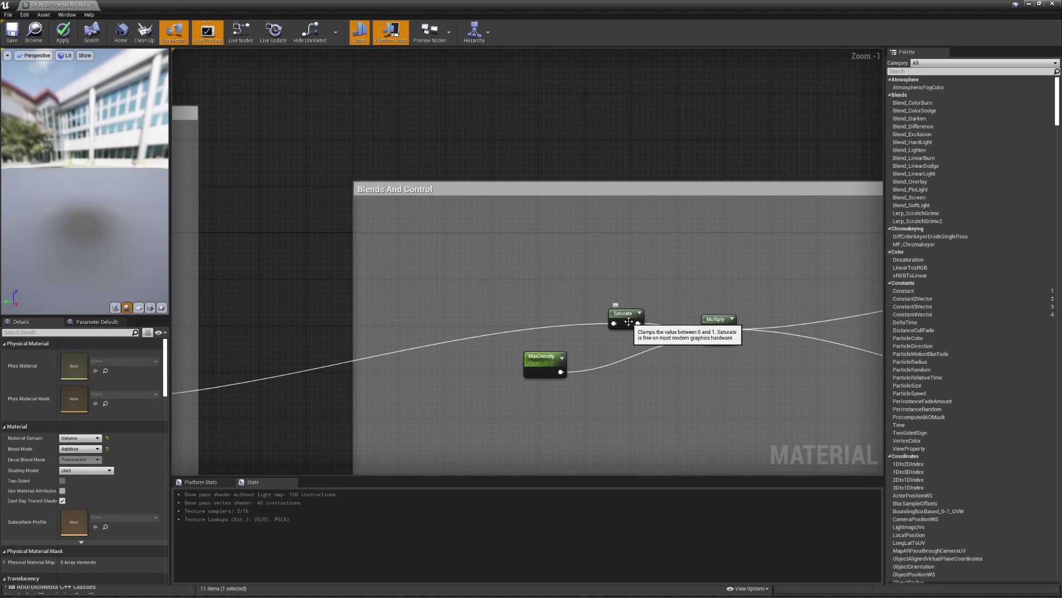
pyautogui.scroll(-1, 675, 327)
pyautogui.scroll(-6, 694, 320)
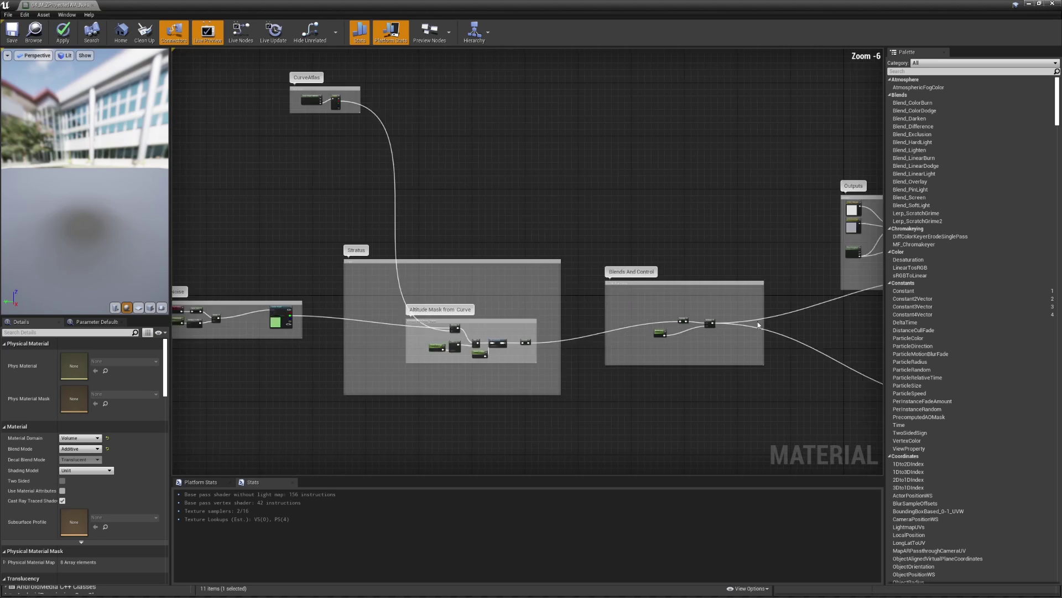
pyautogui.moveTo(814, 312); pyautogui.dragTo(671, 331, button='right')
pyautogui.scroll(5, 609, 338)
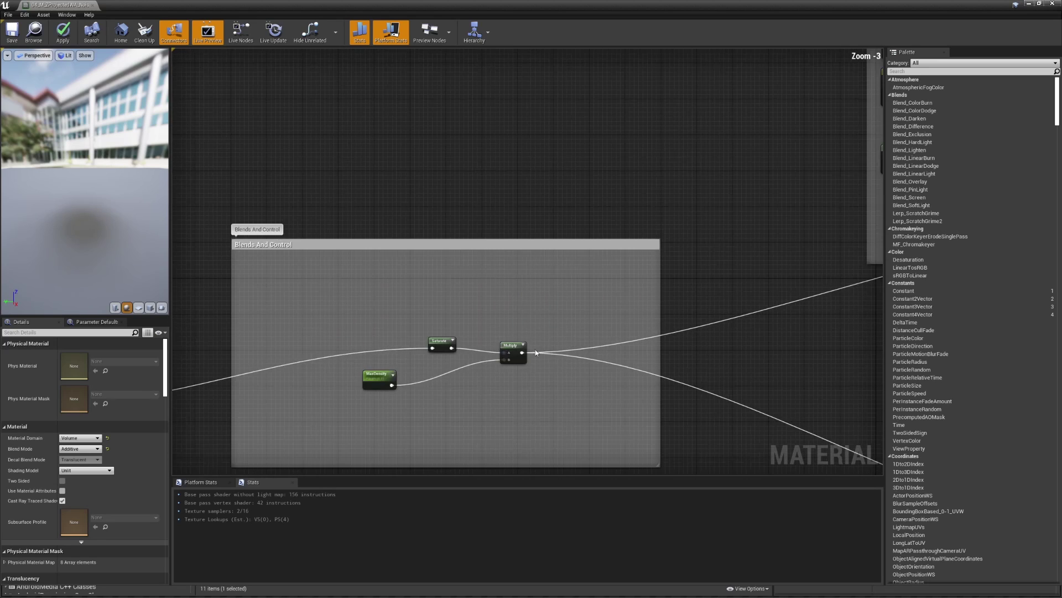
pyautogui.click(379, 374)
pyautogui.scroll(-4, 658, 335)
pyautogui.moveTo(726, 177); pyautogui.dragTo(602, 147, button='right')
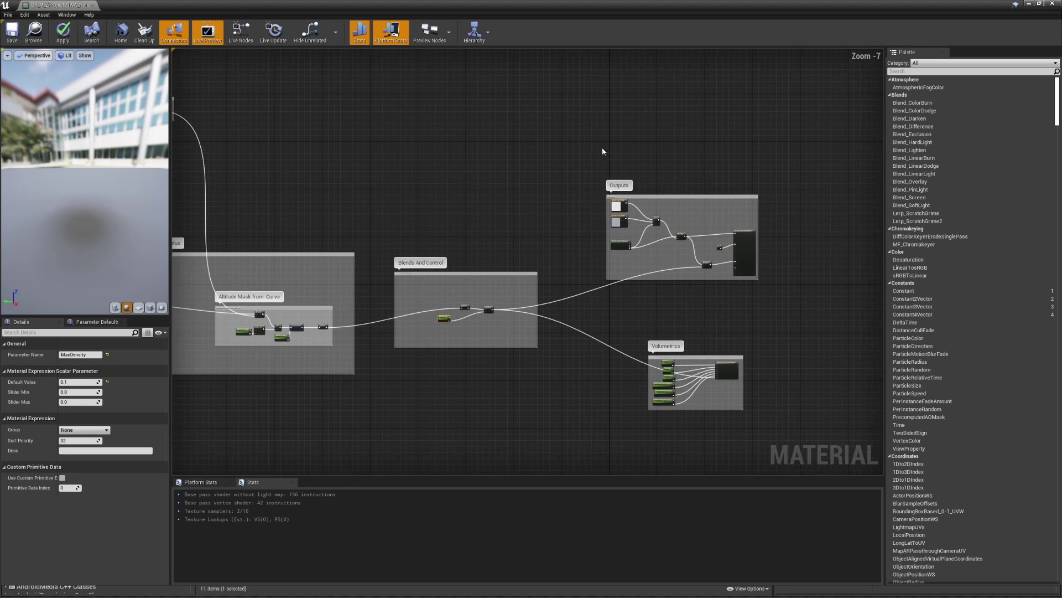
pyautogui.moveTo(604, 146); pyautogui.dragTo(780, 415)
pyautogui.click(443, 165)
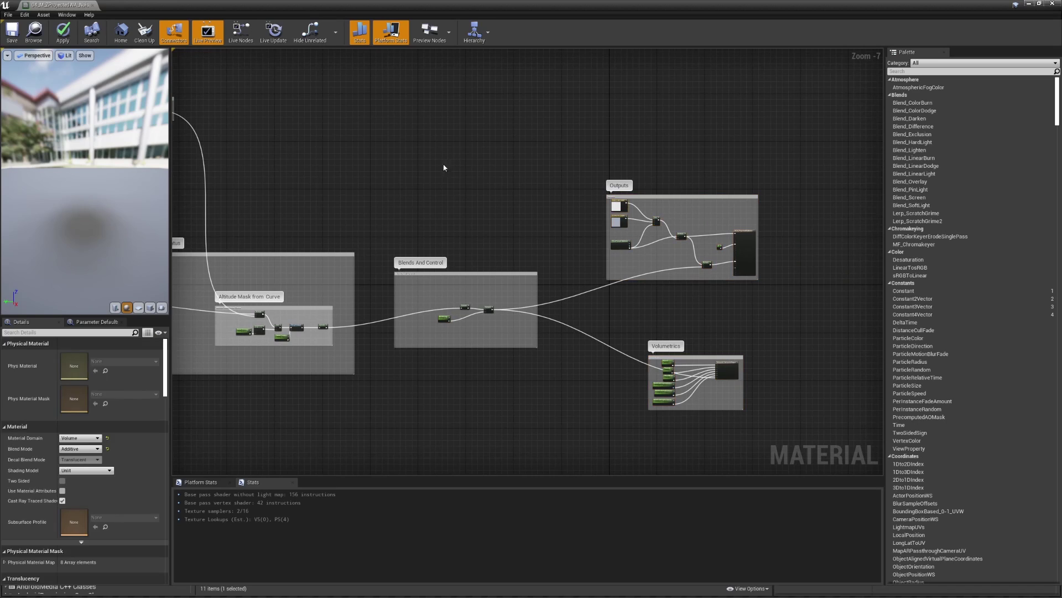
# Save the 04_M_ZProjectedWA_Noises material and move its editor window aside to uncover the level editor
pyautogui.click(13, 32)
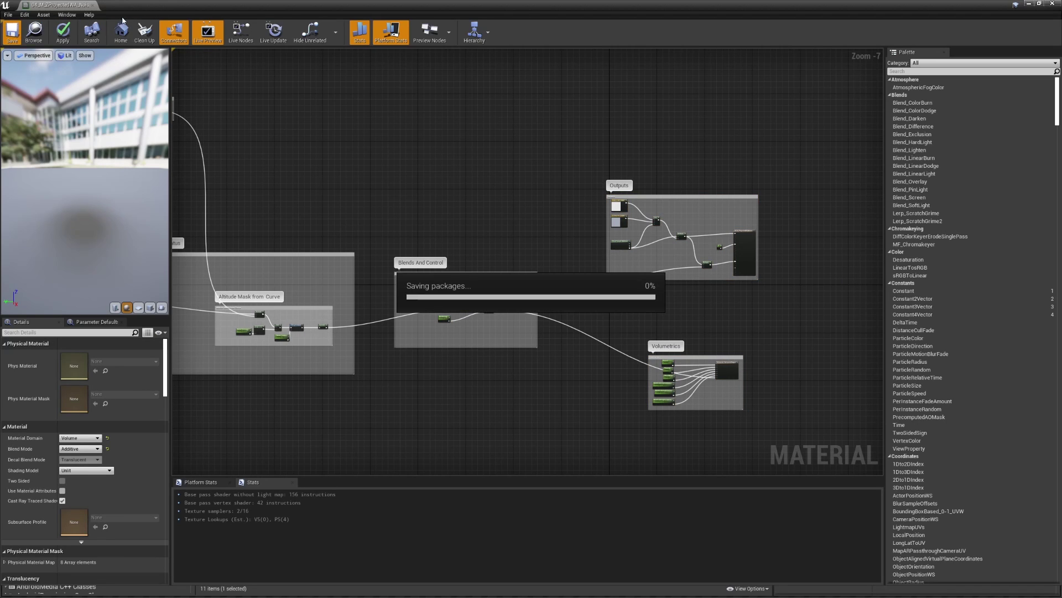
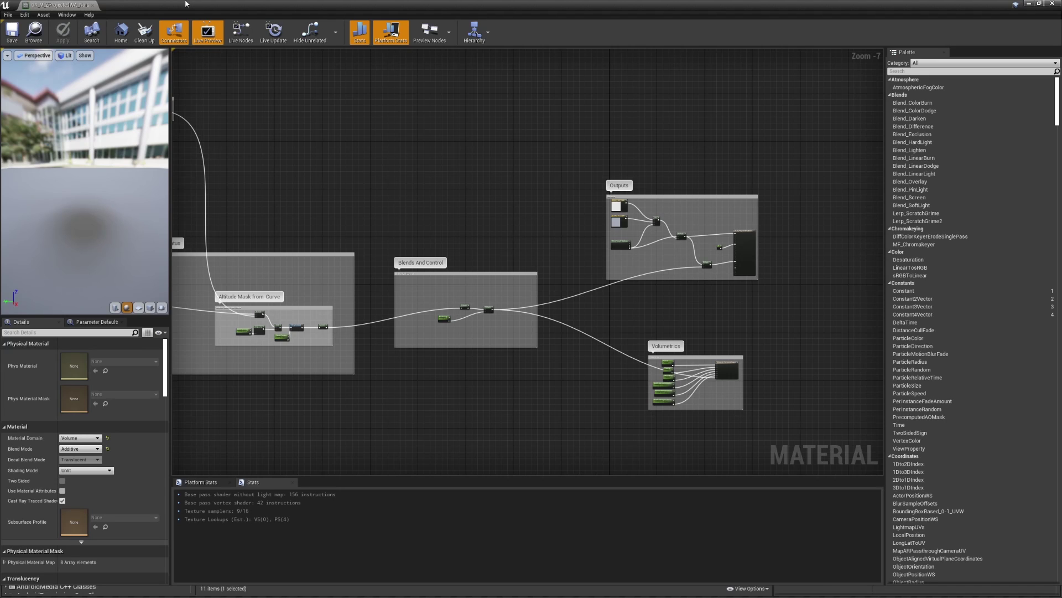
pyautogui.moveTo(186, 4); pyautogui.dragTo(924, 484)
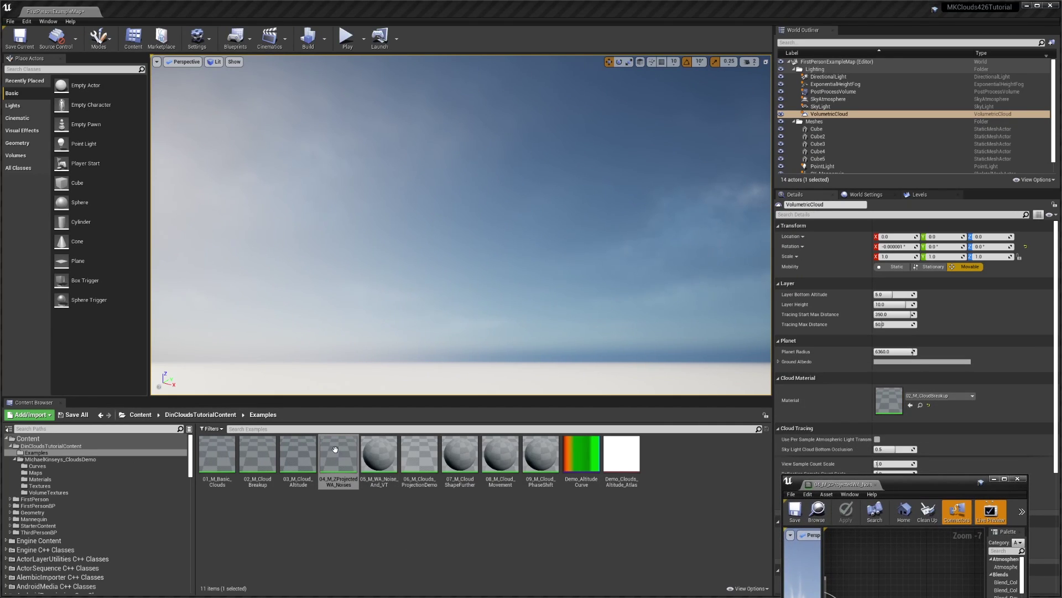
# Assign the 03_M_Cloud_Altitude material to the VolumetricCloud actor and look around at its clouds
pyautogui.click(297, 457)
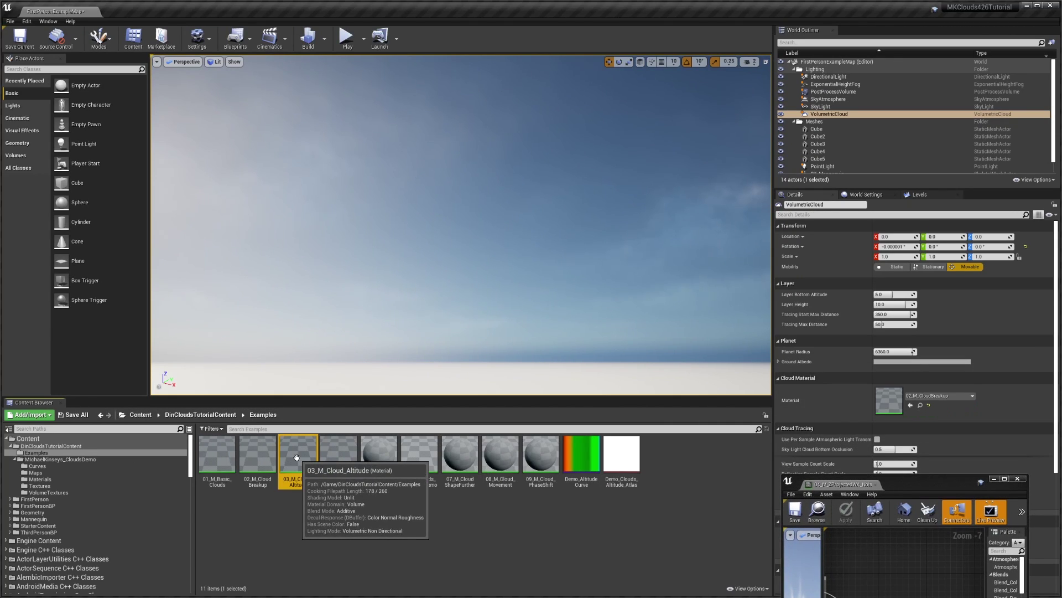
pyautogui.moveTo(297, 457); pyautogui.dragTo(889, 399)
pyautogui.moveTo(552, 173)
pyautogui.mouseDown(button='right')
pyautogui.moveTo(591, 173)
pyautogui.moveTo(520, 173)
pyautogui.moveTo(547, 184)
pyautogui.mouseUp(button='right')
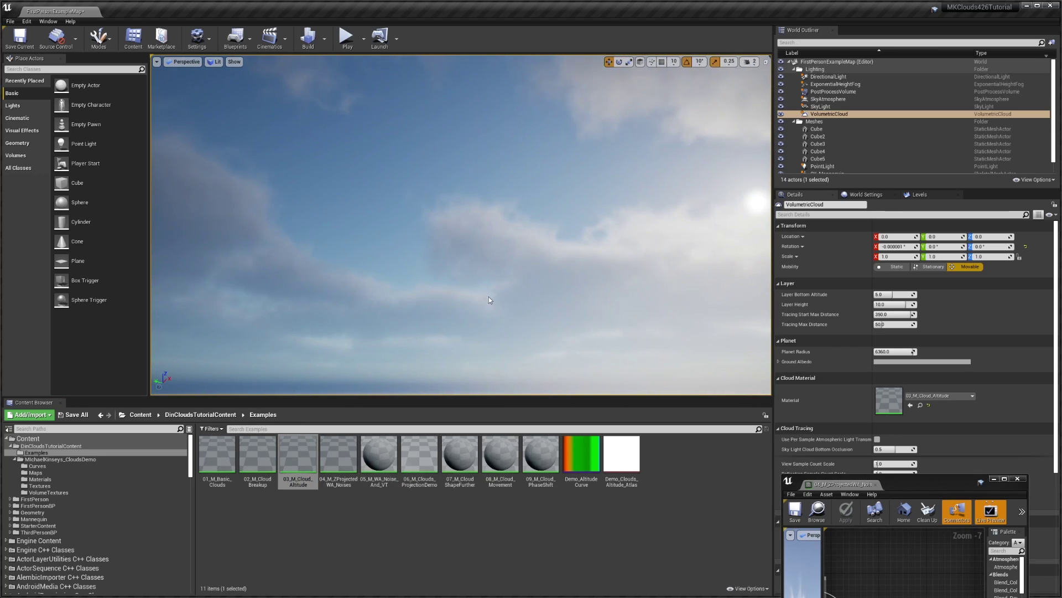
pyautogui.moveTo(490, 299)
pyautogui.mouseDown(button='right')
pyautogui.moveTo(515, 299)
pyautogui.moveTo(504, 298)
pyautogui.mouseUp(button='right')
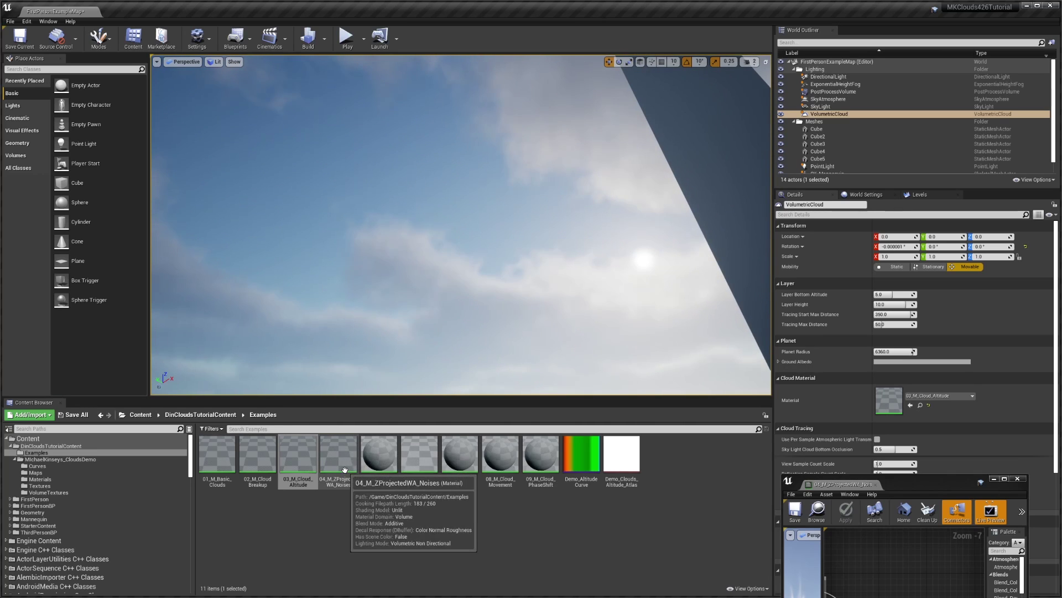
# Assign the 04_M_ZProjectedWA_Noises material to the VolumetricCloud actor and look around at the sky
pyautogui.moveTo(339, 455); pyautogui.dragTo(928, 394)
pyautogui.moveTo(574, 250)
pyautogui.mouseDown(button='right')
pyautogui.moveTo(487, 250)
pyautogui.moveTo(574, 250)
pyautogui.mouseUp(button='right')
pyautogui.moveTo(382, 231); pyautogui.dragTo(621, 252, button='right')
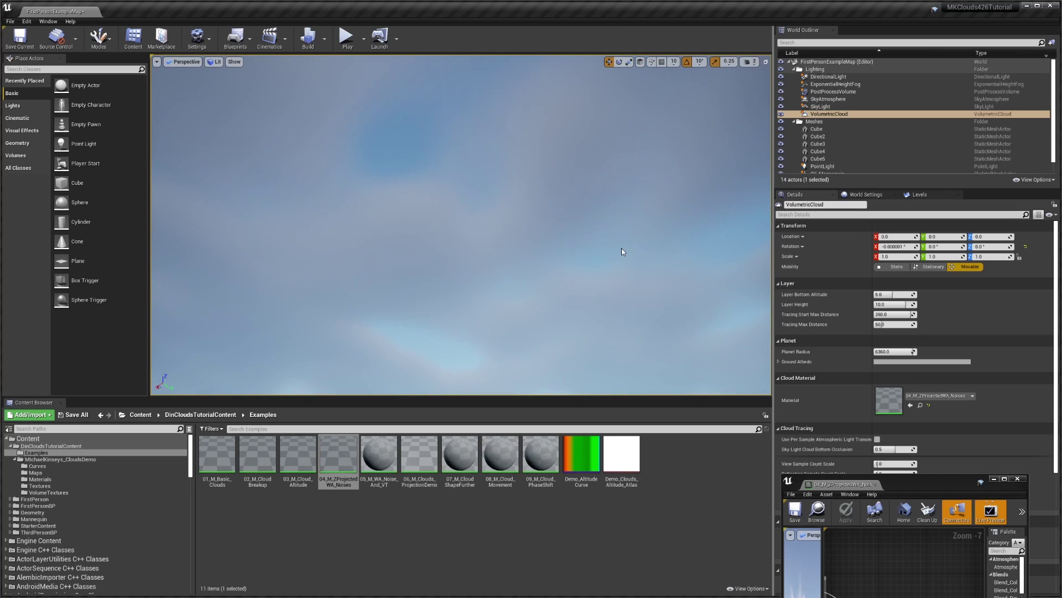
# Look toward the sun, and bring the 04_M_ZProjectedWA_Noises editor window fully into view beside the level viewport
pyautogui.moveTo(610, 211); pyautogui.dragTo(610, 211, button='right')
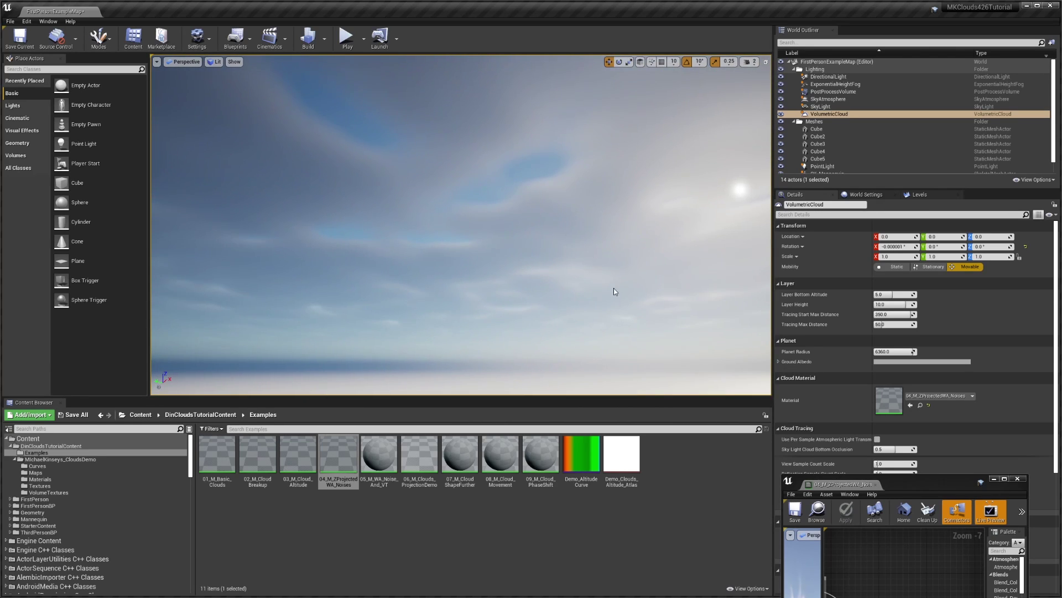
pyautogui.moveTo(941, 483); pyautogui.dragTo(953, 56)
pyautogui.scroll(-4, 893, 311)
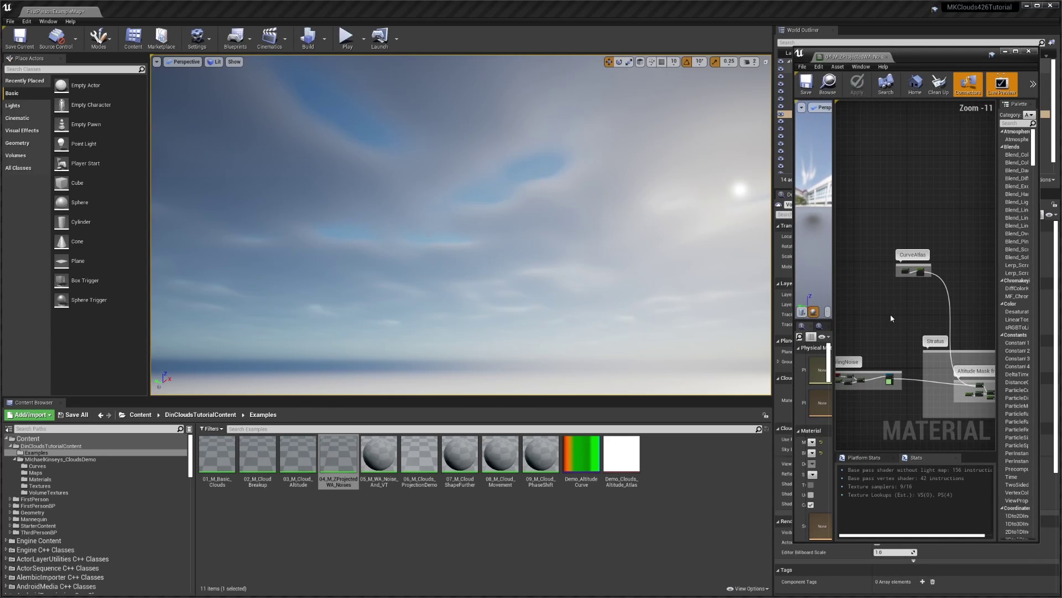
# Change the viewport camera speed and fly above the cloud layer to look across its top
pyautogui.moveTo(663, 221); pyautogui.dragTo(705, 204, button='right')
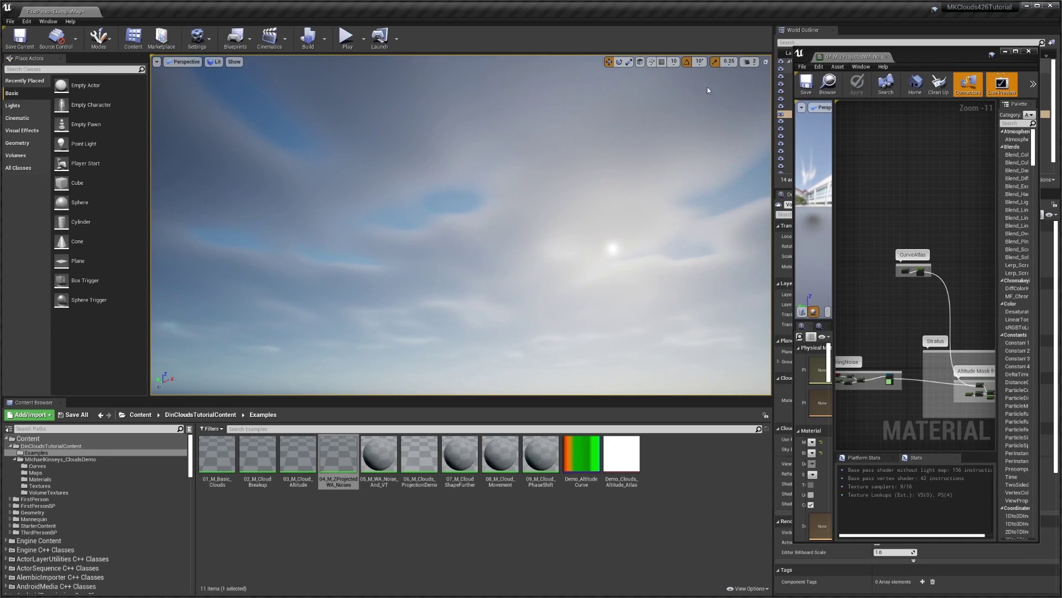
pyautogui.click(750, 62)
pyautogui.moveTo(609, 222); pyautogui.dragTo(698, 360, button='right')
pyautogui.scroll(5, 609, 222)
pyautogui.press('w')
pyautogui.press('s')
pyautogui.moveTo(462, 320); pyautogui.dragTo(502, 224, button='right')
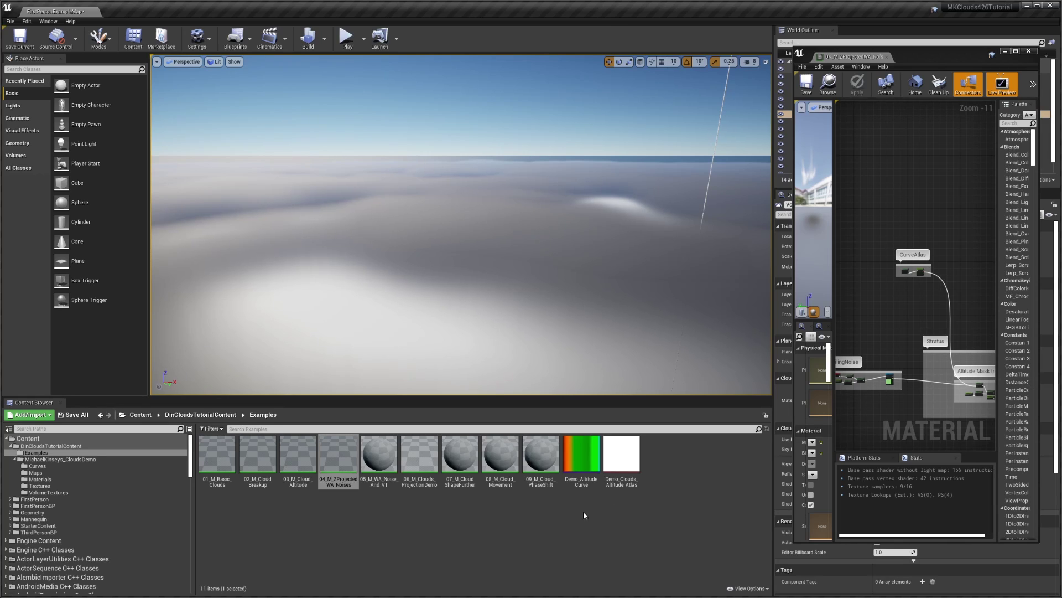
# Open the packed cloud mask texture used by the Texture Sample node feeding the Stratus group
pyautogui.scroll(2, 838, 399)
pyautogui.click(916, 361)
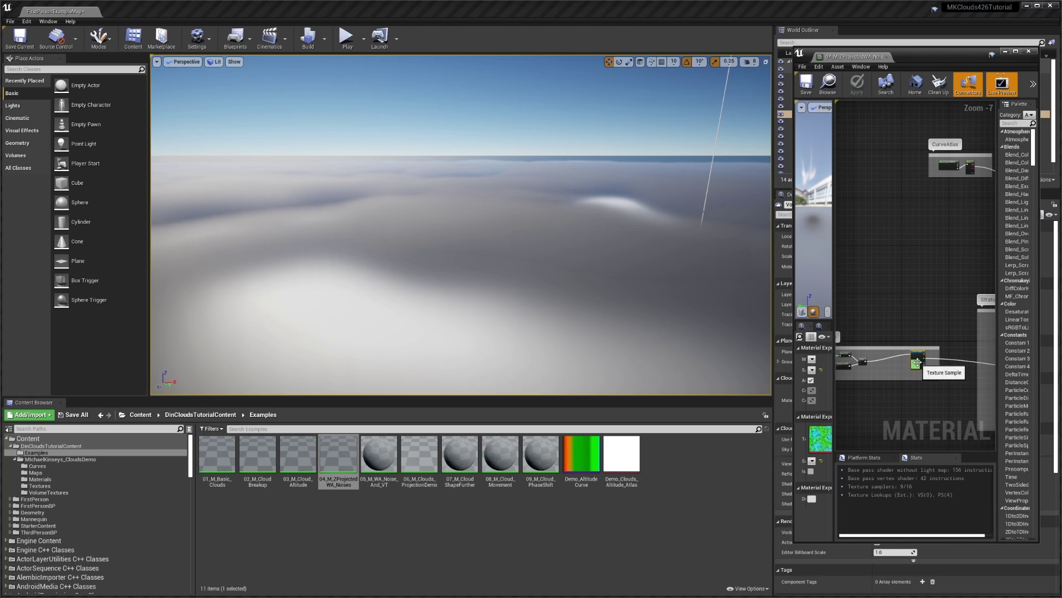
pyautogui.doubleClick(823, 437)
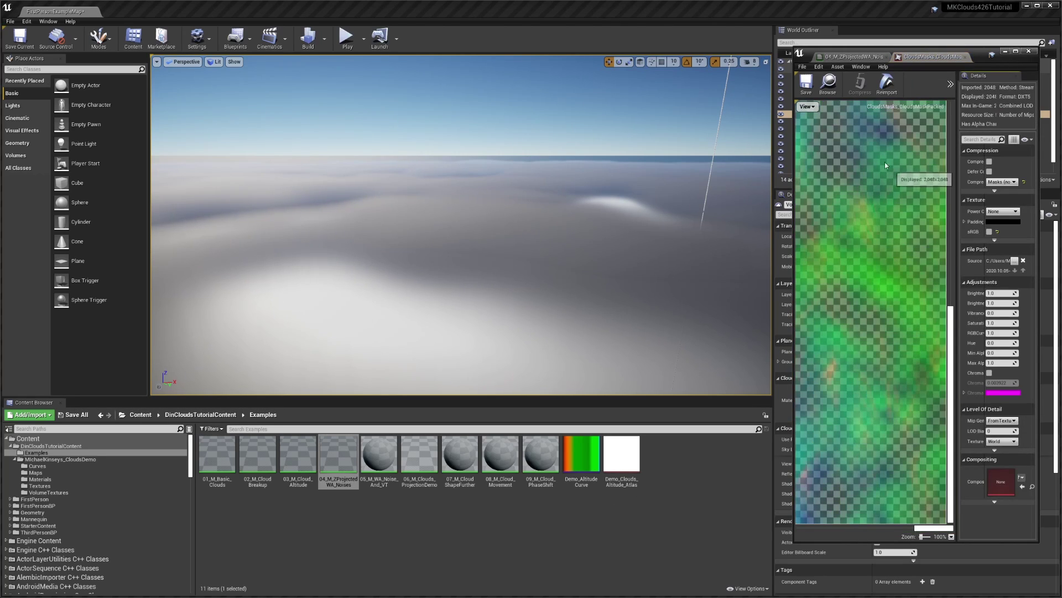
# Turn off the blue, alpha and red channels to preview only the green channel of the cloud mask texture
pyautogui.click(806, 106)
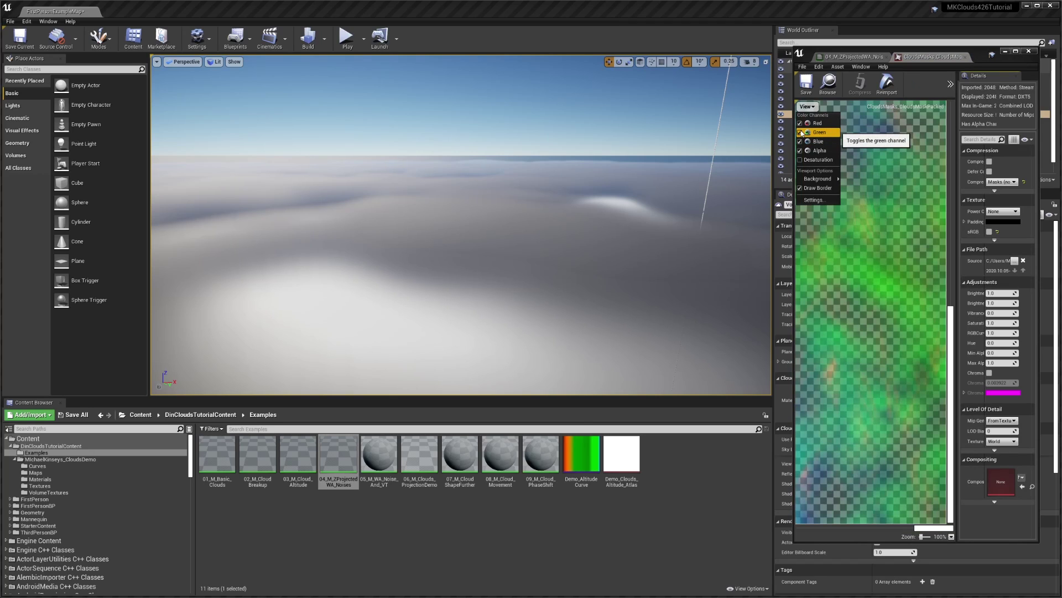
pyautogui.click(800, 141)
pyautogui.click(800, 150)
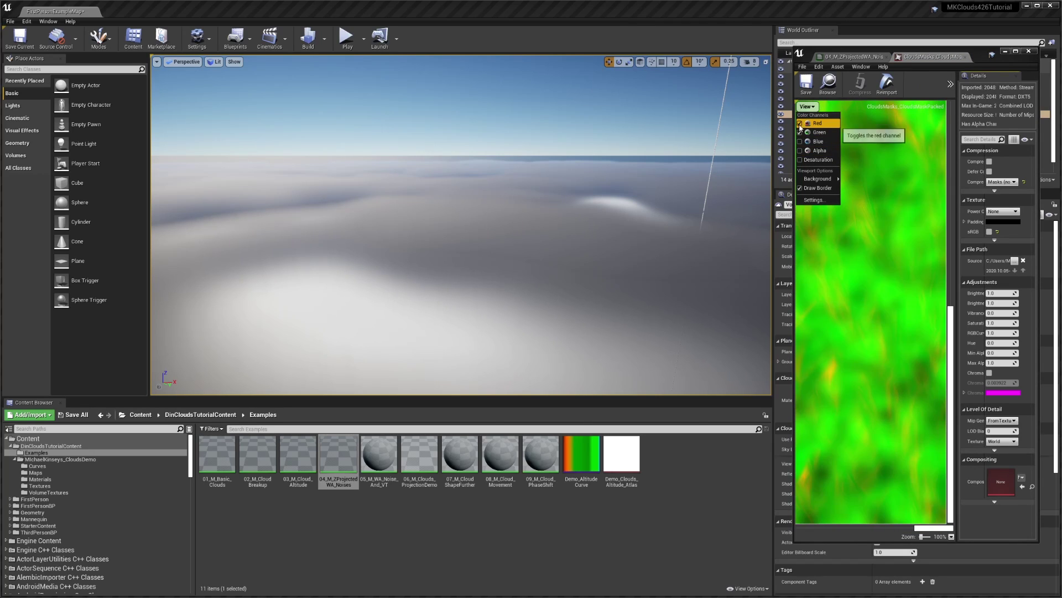
pyautogui.click(800, 123)
pyautogui.click(869, 243)
pyautogui.scroll(-4, 878, 264)
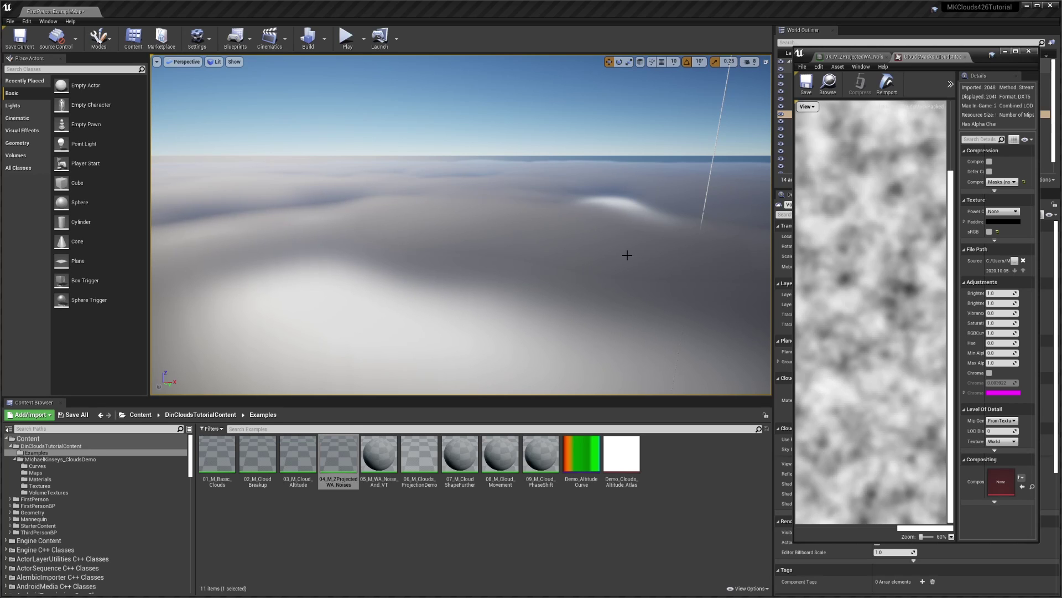
# Open the Demo_Clouds_Altitude_Atlas asset, compare it with Demo_AltitudeCurve, and look at the clouds from below
pyautogui.moveTo(628, 254); pyautogui.dragTo(595, 253, button='right')
pyautogui.click(587, 472)
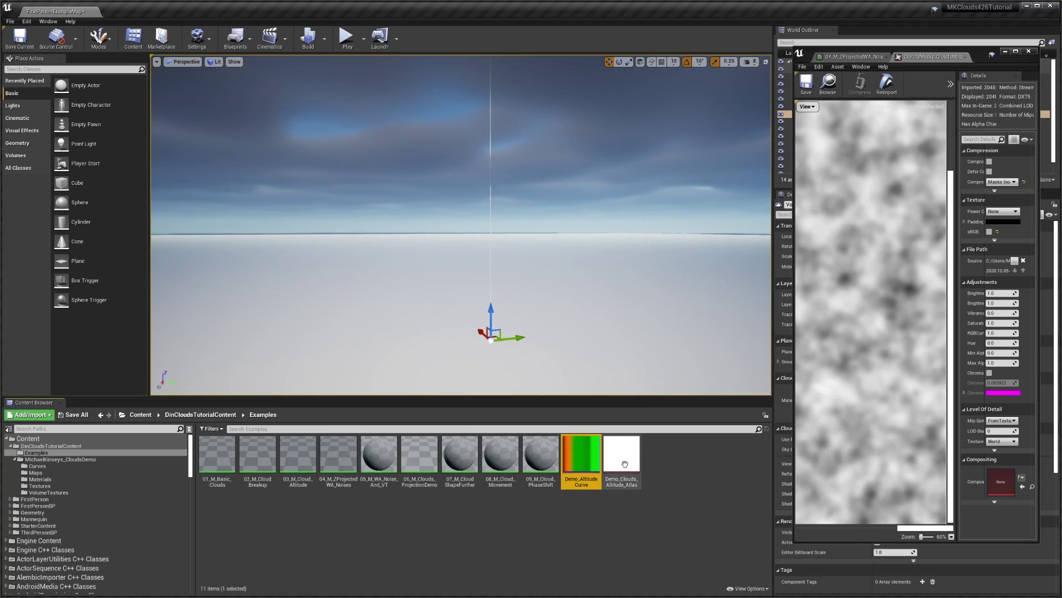
pyautogui.click(623, 469)
pyautogui.doubleClick(623, 470)
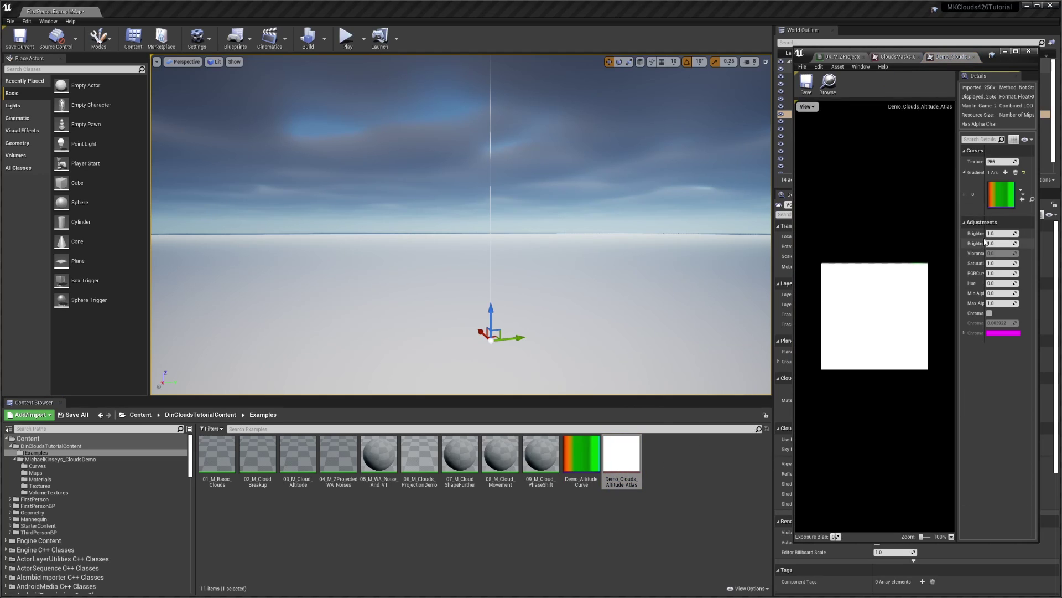
pyautogui.click(585, 453)
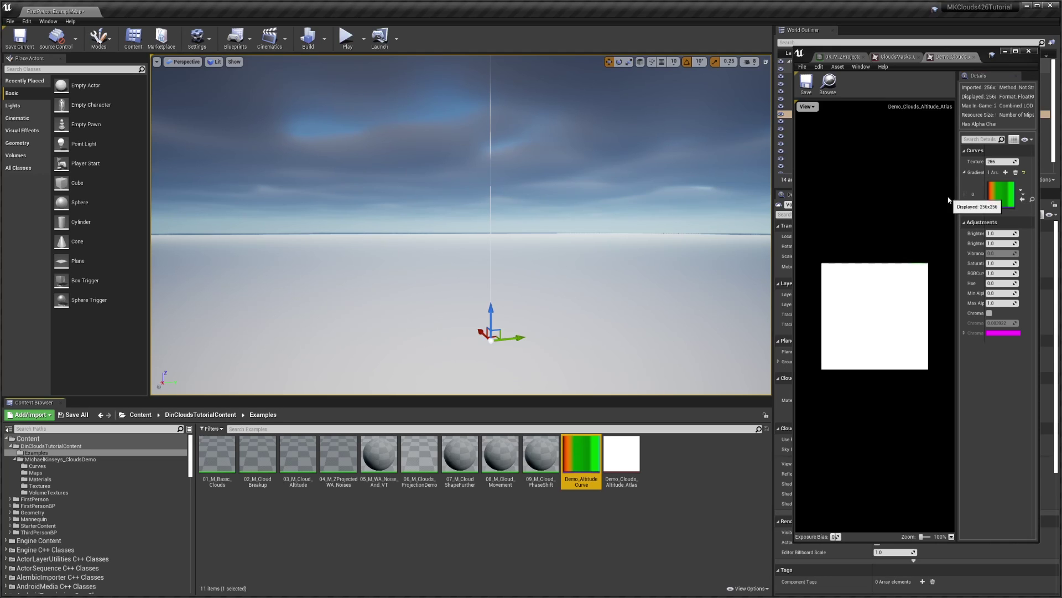
pyautogui.moveTo(599, 207); pyautogui.dragTo(583, 263, button='right')
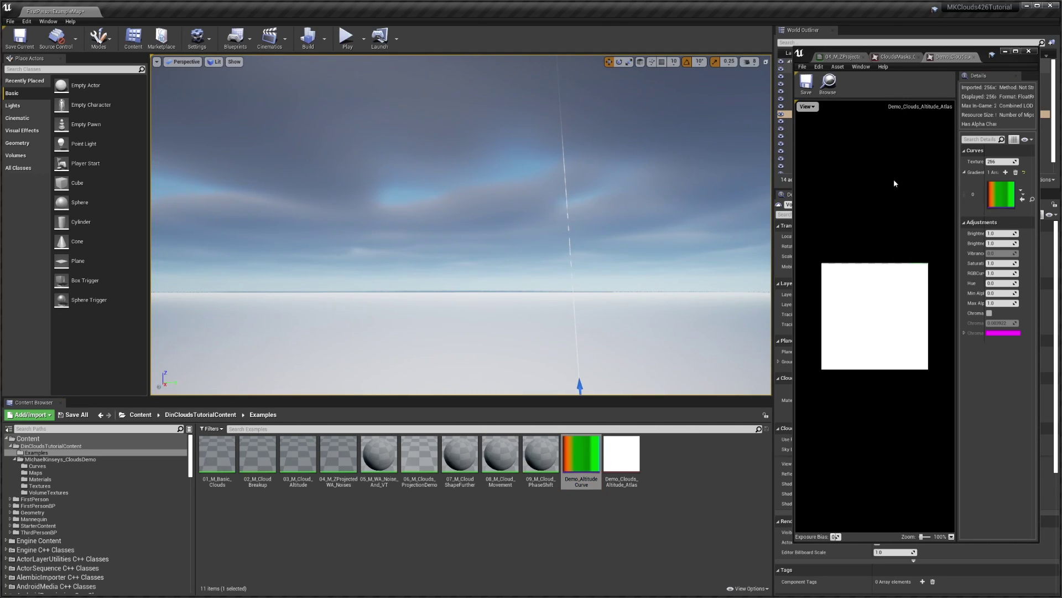
# Return to the 04_M_ZProjectedWA_Noises graph, maximize its window and inspect the Param node in the CurveAtlas group
pyautogui.click(897, 57)
pyautogui.click(841, 57)
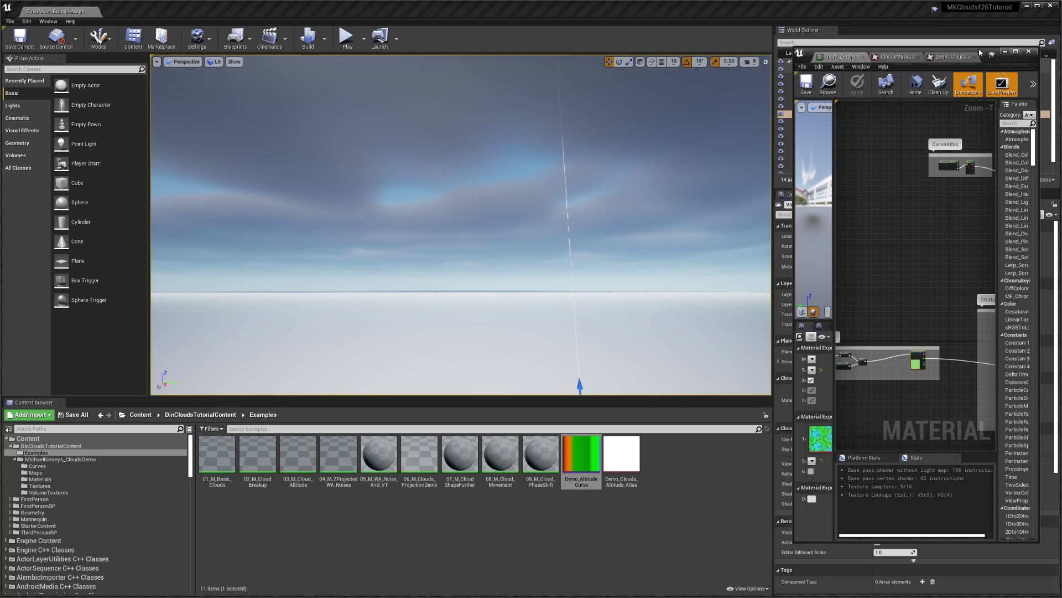
pyautogui.moveTo(980, 53); pyautogui.dragTo(799, 2)
pyautogui.moveTo(320, 194); pyautogui.dragTo(489, 236, button='right')
pyautogui.scroll(4, 443, 182)
pyautogui.moveTo(458, 169); pyautogui.dragTo(434, 293, button='right')
pyautogui.scroll(3, 441, 220)
pyautogui.moveTo(646, 291); pyautogui.dragTo(592, 280, button='right')
pyautogui.click(520, 260)
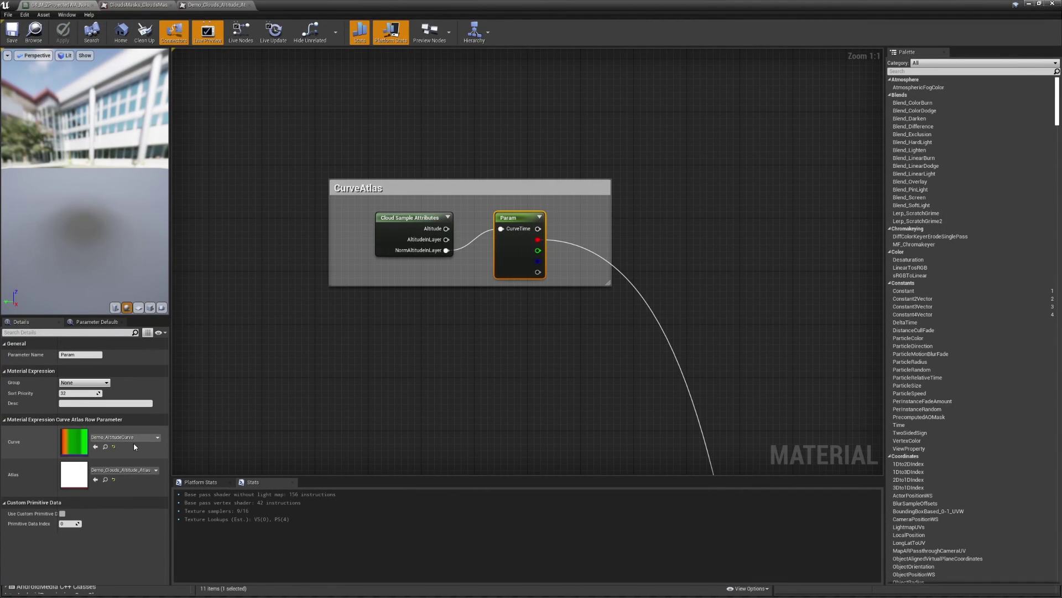
# Examine the Cloud Sample Attributes node's NormAltitudeInLayer output and compare the CurveAtlas group with the Outputs group
pyautogui.moveTo(629, 351); pyautogui.dragTo(655, 291, button='right')
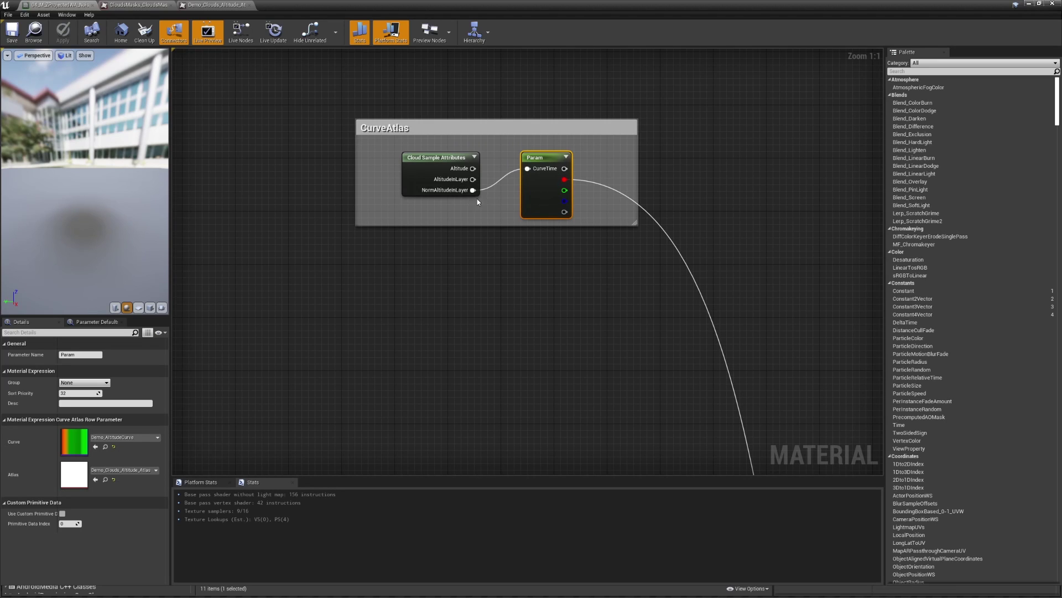
pyautogui.click(443, 191)
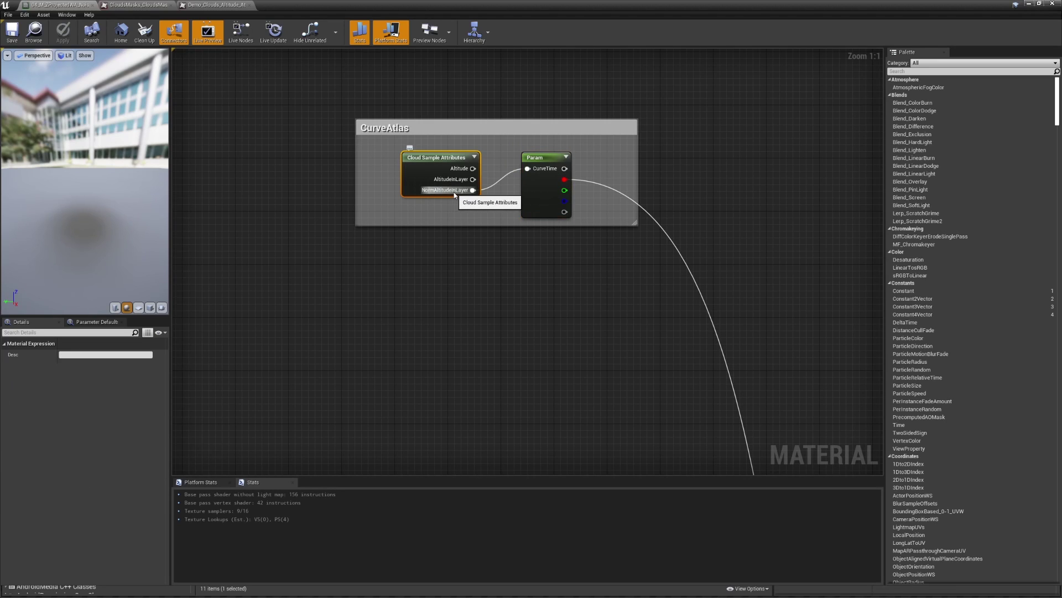
pyautogui.scroll(-5, 442, 202)
pyautogui.moveTo(589, 222); pyautogui.dragTo(242, 49, button='right')
pyautogui.moveTo(778, 294); pyautogui.dragTo(759, 259, button='right')
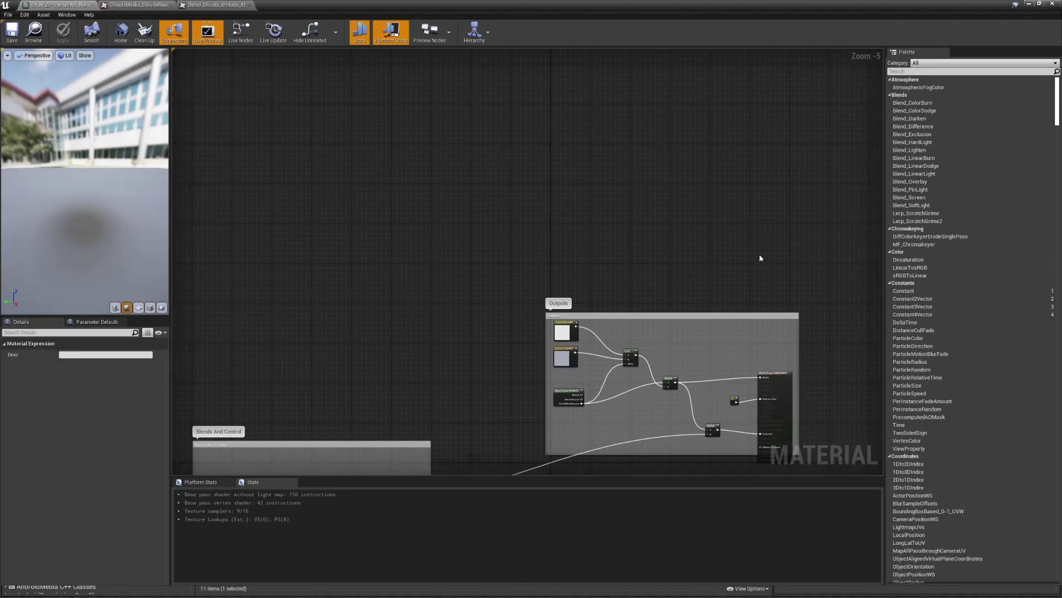
pyautogui.moveTo(401, 348); pyautogui.dragTo(668, 318, button='right')
pyautogui.moveTo(253, 253); pyautogui.dragTo(529, 282, button='right')
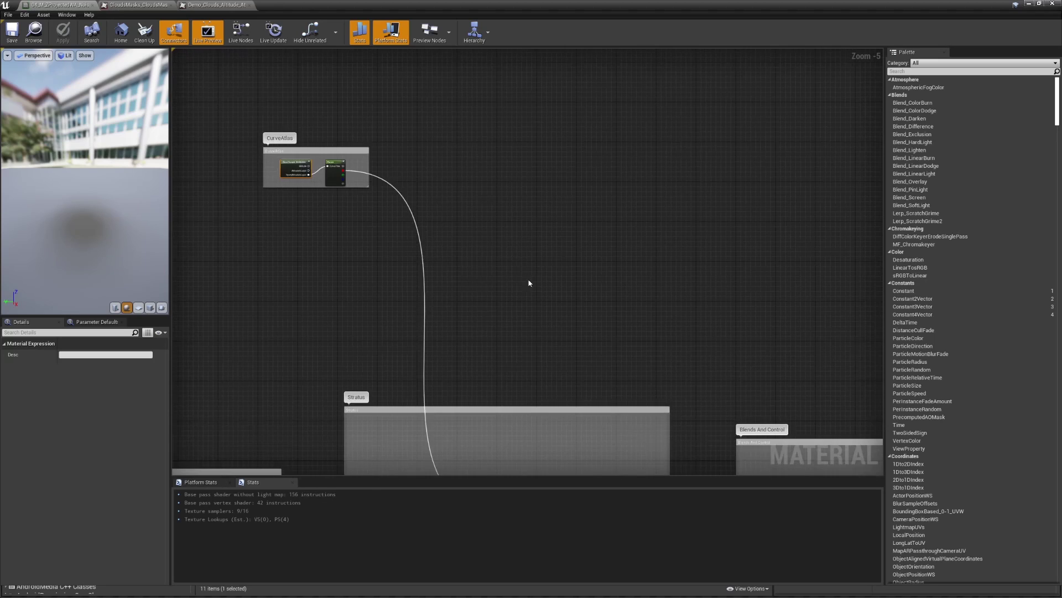
pyautogui.moveTo(301, 246); pyautogui.dragTo(547, 284, button='right')
pyautogui.scroll(5, 573, 205)
pyautogui.moveTo(572, 204); pyautogui.dragTo(565, 258, button='right')
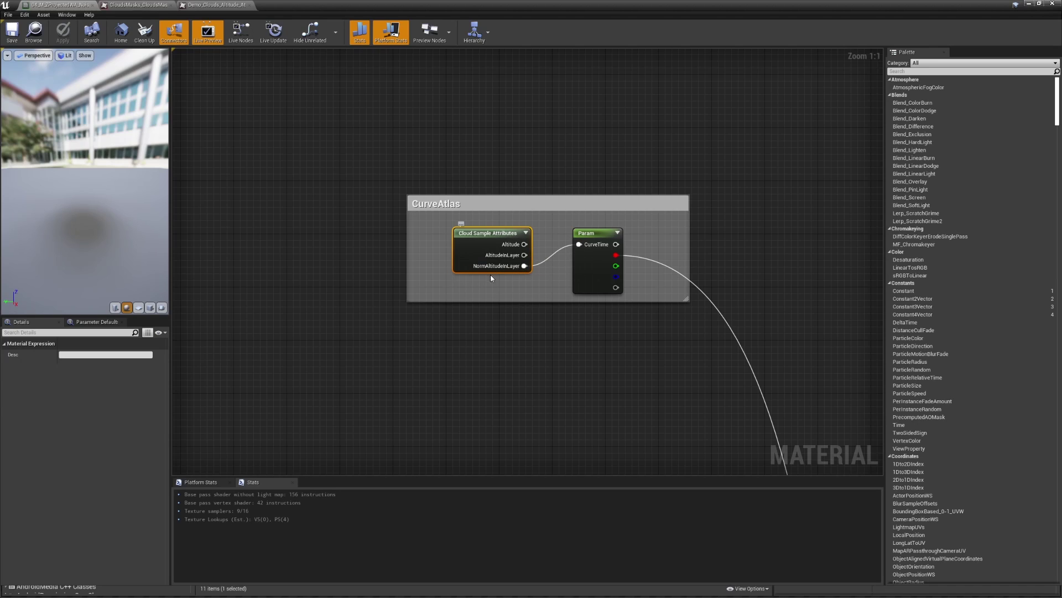
# Trace the Param node's red output from CurveAtlas to the Multiply node in Altitude Mask from Curve
pyautogui.click(588, 265)
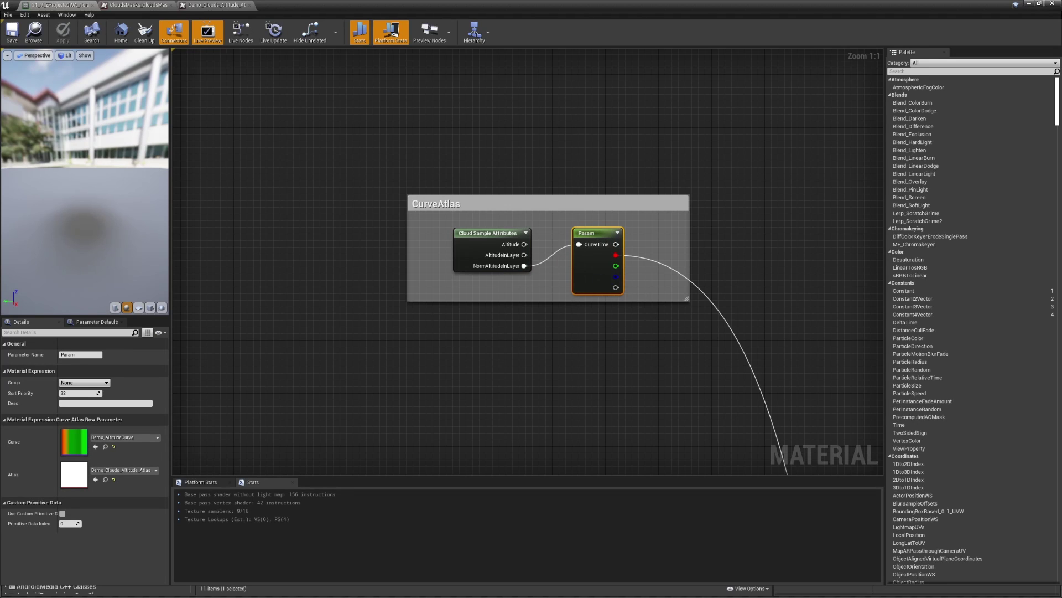
pyautogui.moveTo(659, 316); pyautogui.dragTo(588, 217, button='right')
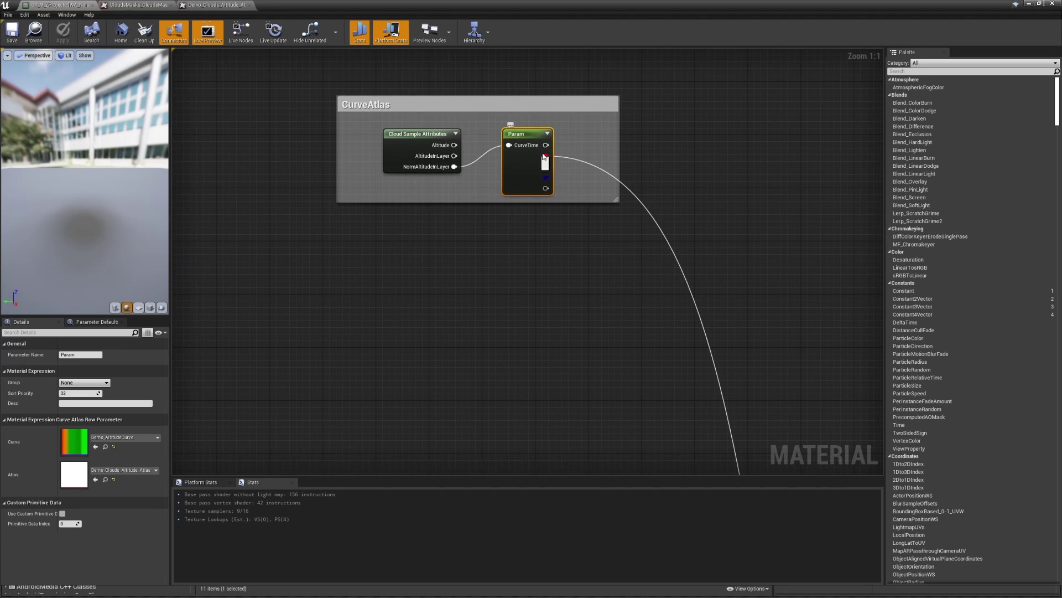
pyautogui.moveTo(644, 403); pyautogui.dragTo(529, 233, button='right')
pyautogui.scroll(-3, 554, 376)
pyautogui.moveTo(597, 409); pyautogui.dragTo(526, 171, button='right')
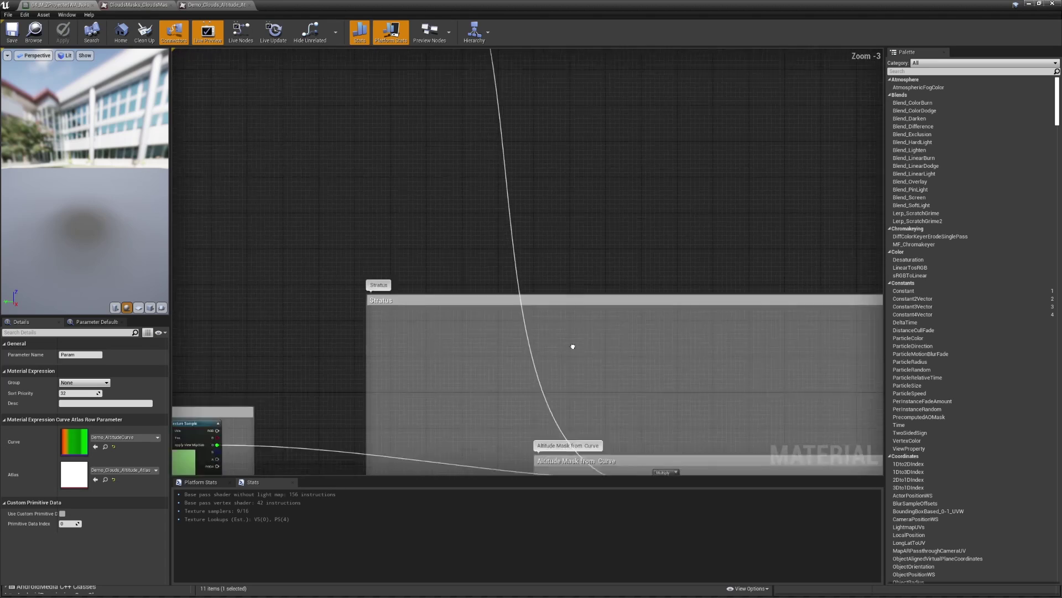
pyautogui.moveTo(572, 346); pyautogui.dragTo(553, 197, button='right')
pyautogui.scroll(3, 666, 331)
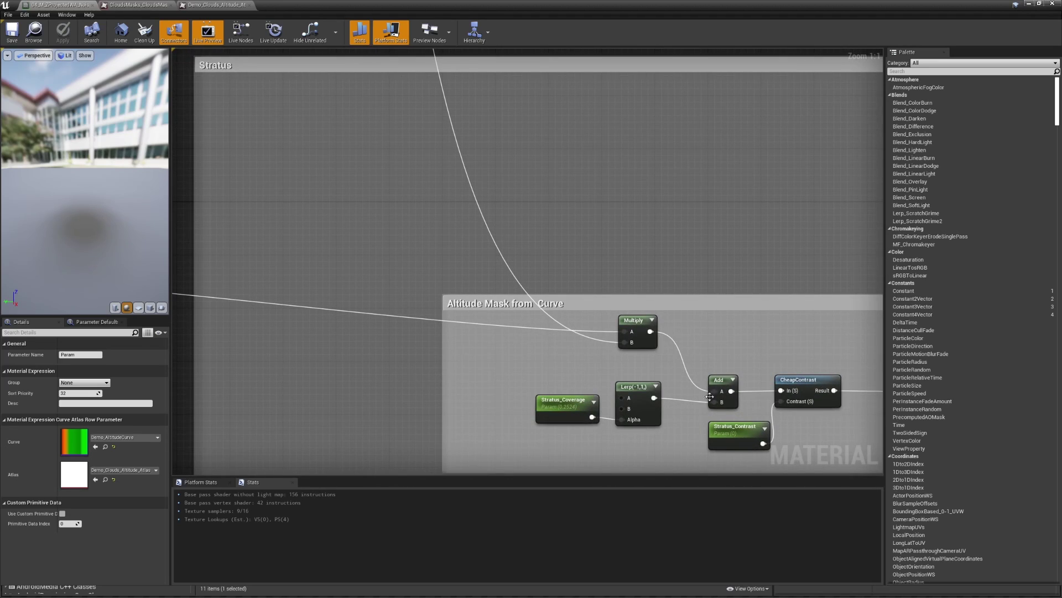
# Trace the Texture Sample's green output into the same Multiply node of the Stratus group
pyautogui.moveTo(527, 337); pyautogui.dragTo(827, 300, button='right')
pyautogui.scroll(-3, 340, 279)
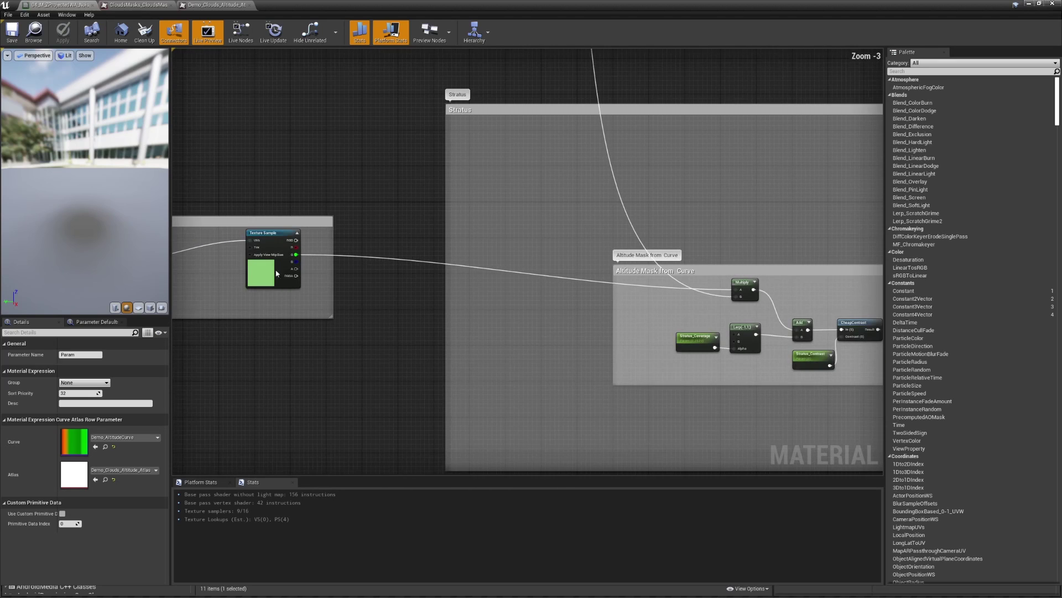
pyautogui.moveTo(567, 277); pyautogui.dragTo(537, 314, button='right')
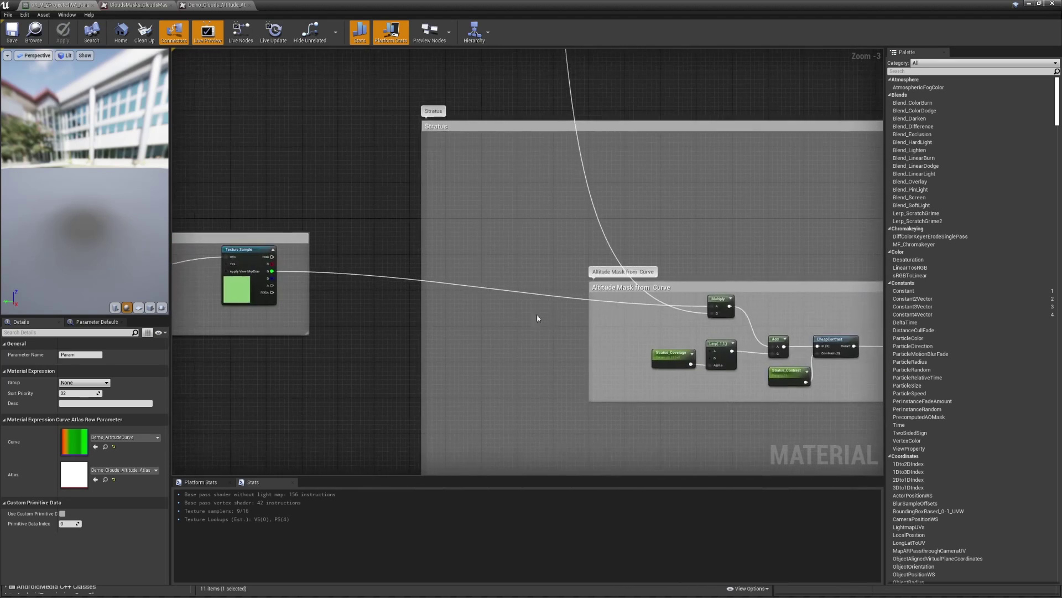
pyautogui.scroll(1, 712, 321)
pyautogui.moveTo(754, 327); pyautogui.dragTo(679, 359, button='right')
pyautogui.scroll(1, 678, 360)
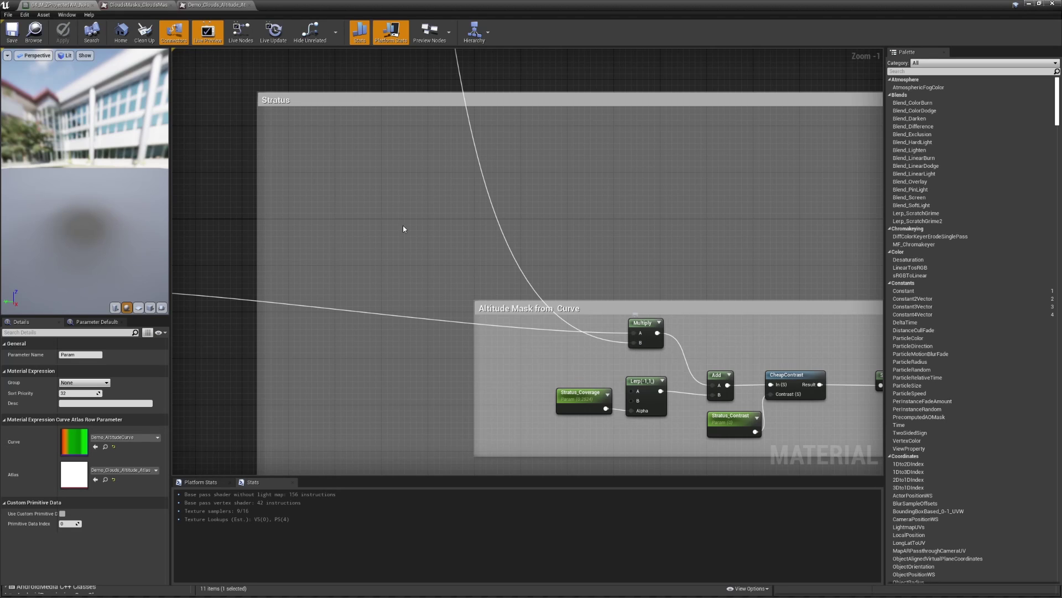
# Restore the atlas window to a smaller size, open Demo_AltitudeCurve from its gradient curves, and widen the curve editor window
pyautogui.click(210, 4)
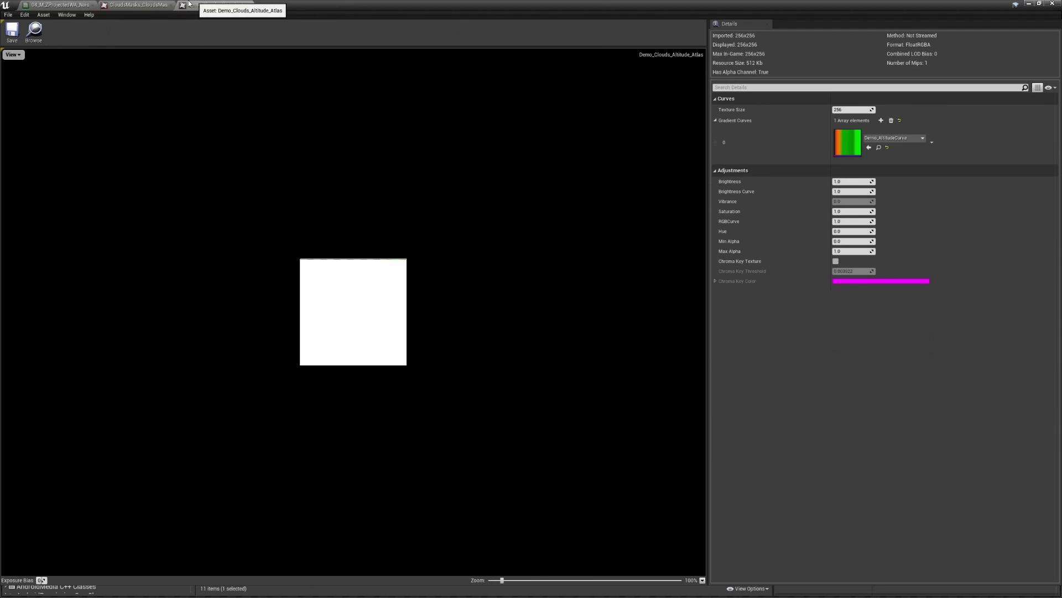
pyautogui.moveTo(357, 4); pyautogui.dragTo(919, 252)
pyautogui.doubleClick(857, 145)
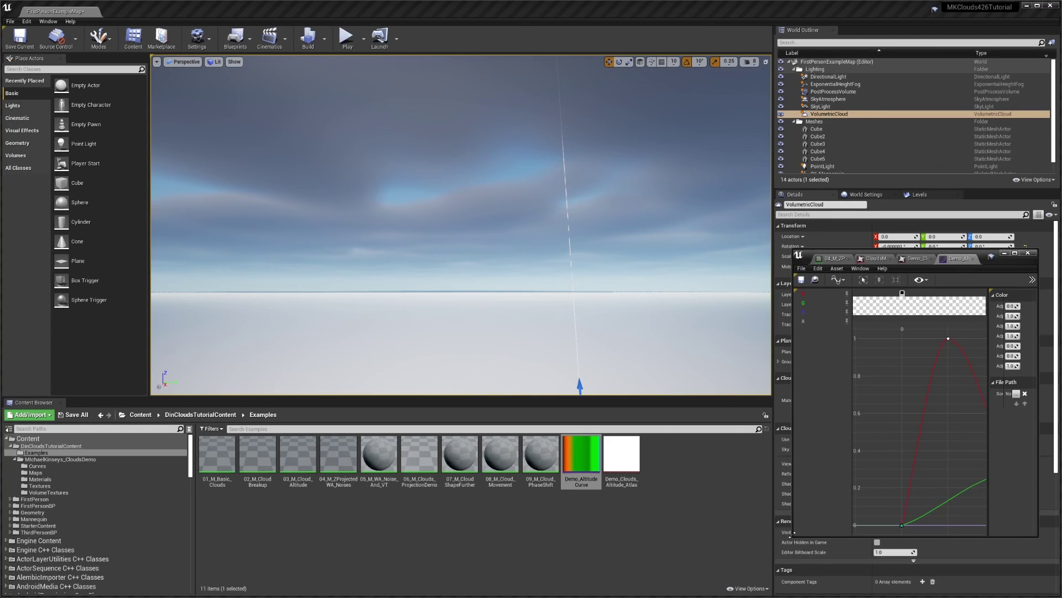
pyautogui.moveTo(793, 533); pyautogui.dragTo(667, 570)
# Isolate the R curve of Demo_AltitudeCurve in the curve editor and frame it
pyautogui.click(754, 304)
pyautogui.click(753, 313)
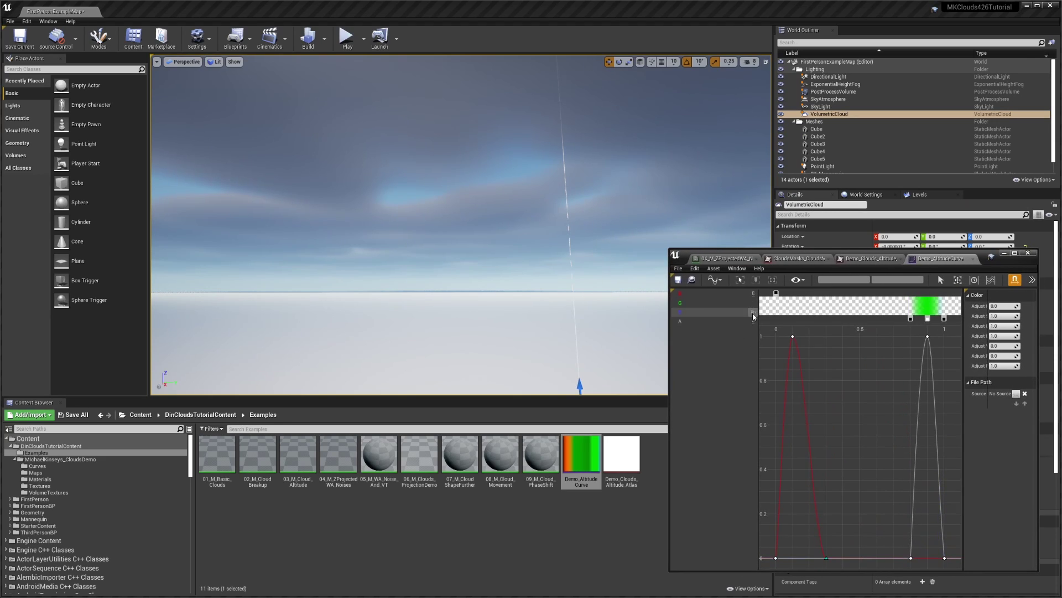
pyautogui.click(743, 294)
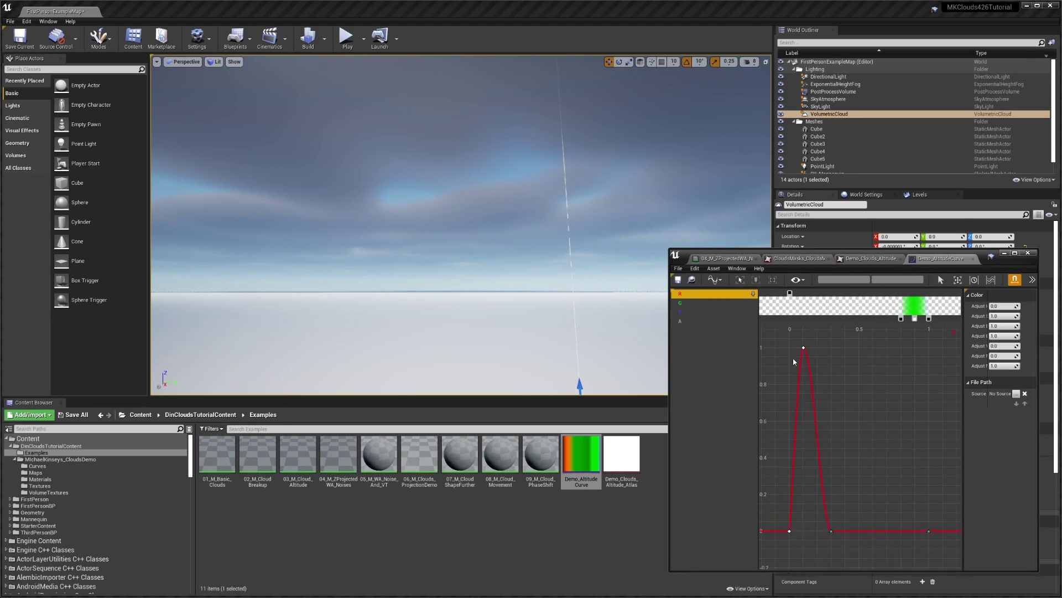
pyautogui.moveTo(774, 341); pyautogui.dragTo(807, 381)
pyautogui.moveTo(939, 551); pyautogui.dragTo(946, 538)
pyautogui.press('f')
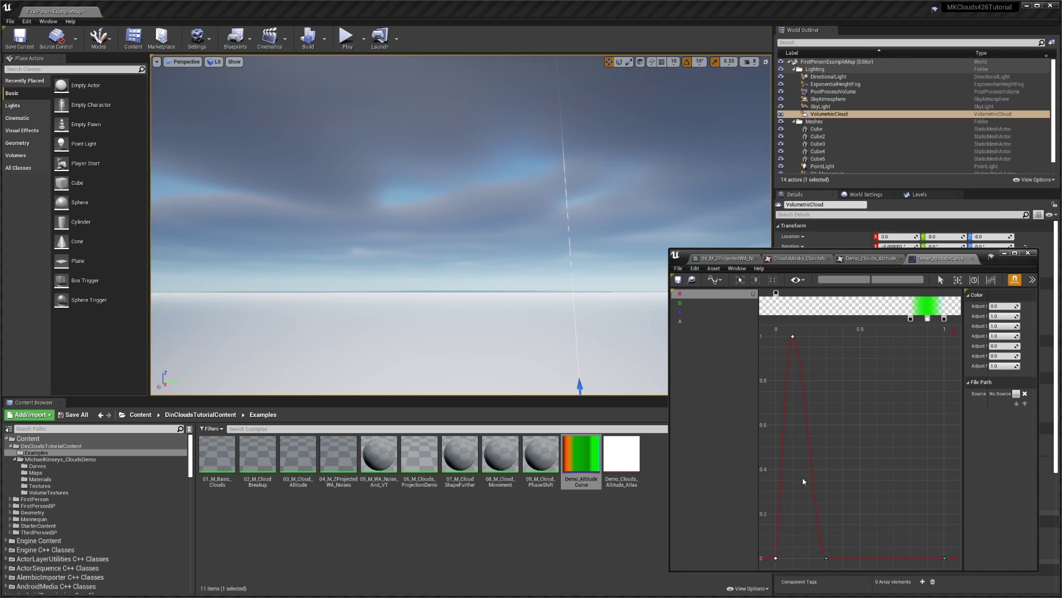
# Move the R curve's zero-value key after the peak to time 0.6, and view the cloud layer from above
pyautogui.moveTo(590, 294); pyautogui.dragTo(564, 302, button='right')
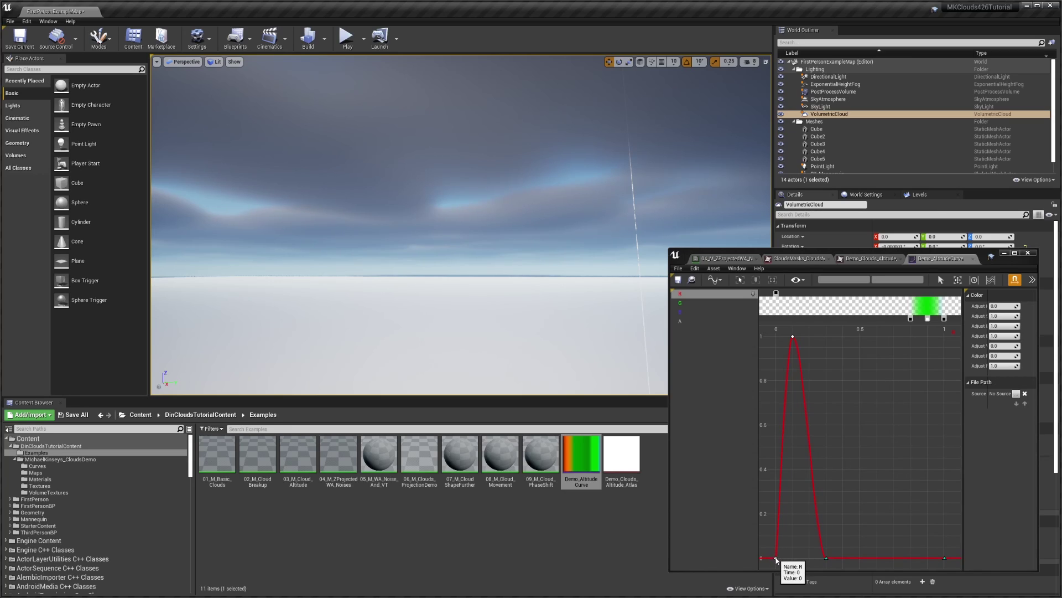
pyautogui.click(826, 557)
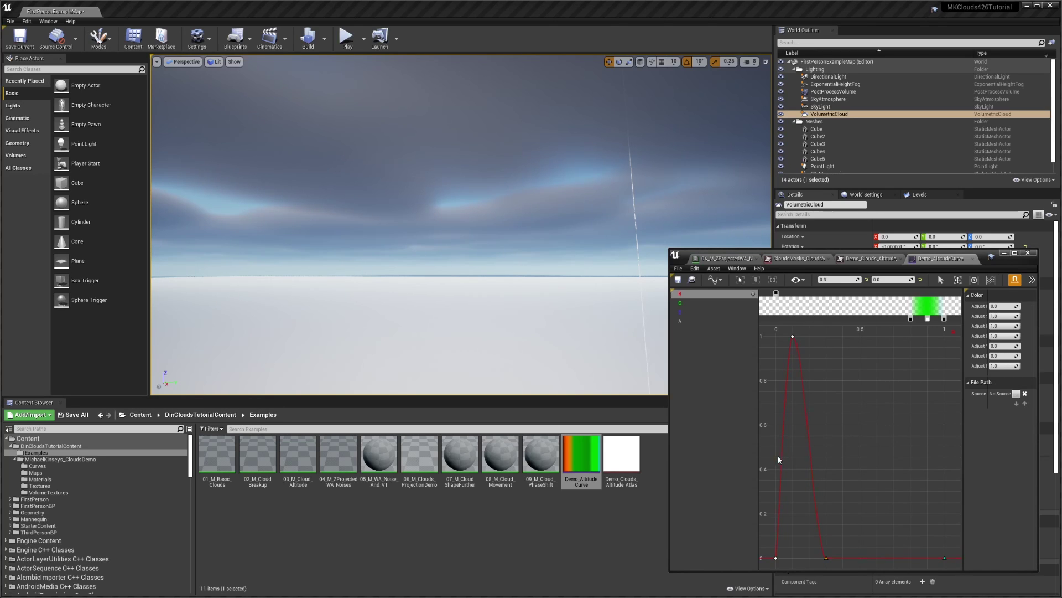
pyautogui.moveTo(621, 331); pyautogui.dragTo(623, 356, button='right')
pyautogui.press('e')
pyautogui.press('s')
pyautogui.moveTo(799, 554); pyautogui.dragTo(873, 559)
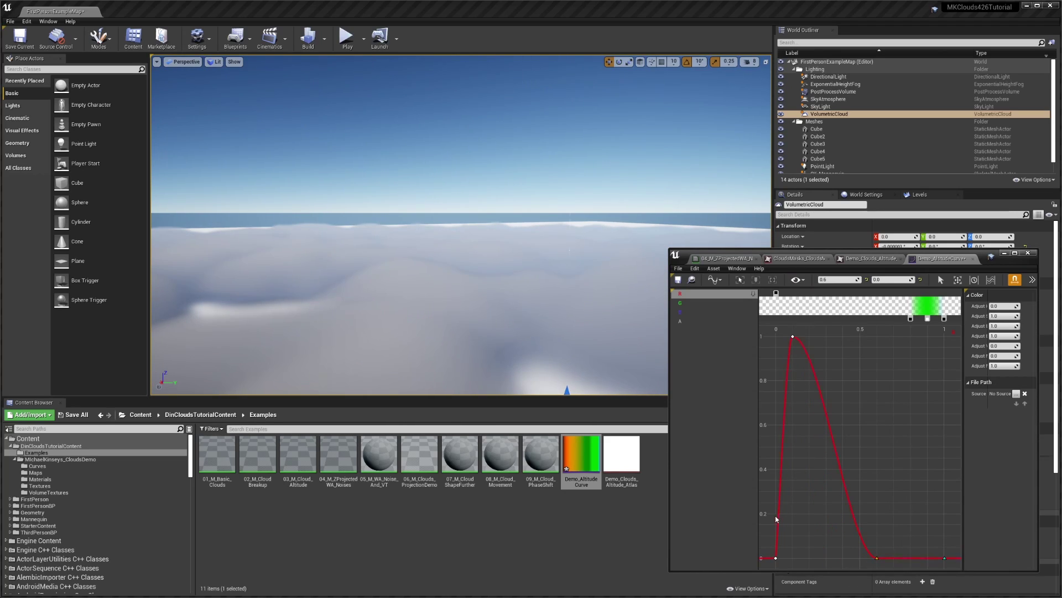
pyautogui.moveTo(503, 311); pyautogui.dragTo(505, 299, button='right')
pyautogui.moveTo(588, 236); pyautogui.dragTo(617, 203, button='right')
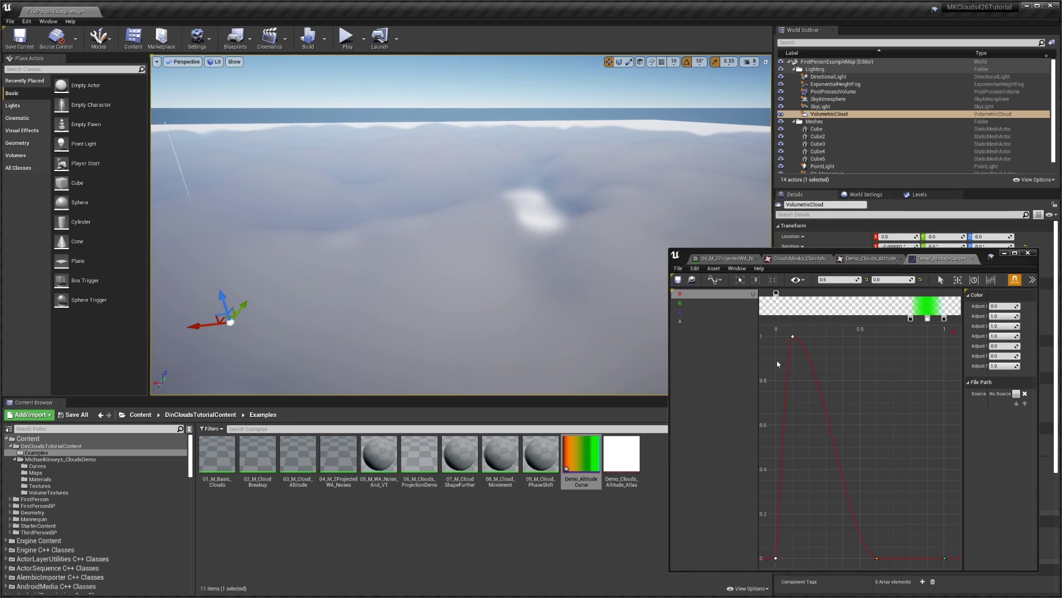
# Move the red altitude curve's peak key to 0.2 to compare the cloud shapes, and return it to 0.1
pyautogui.moveTo(787, 328); pyautogui.dragTo(813, 339)
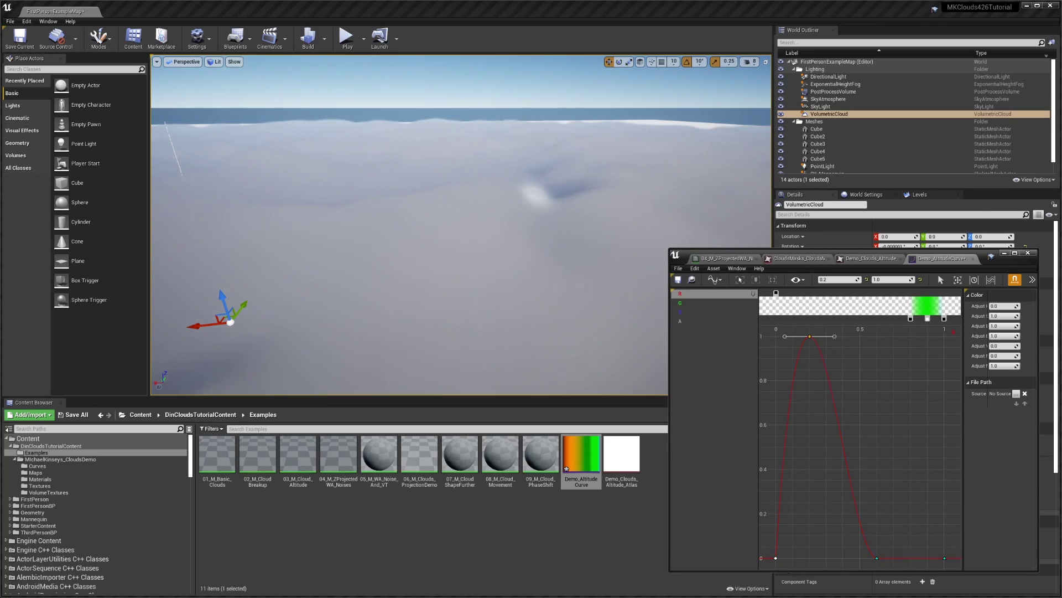
pyautogui.moveTo(340, 230); pyautogui.dragTo(220, 220, button='right')
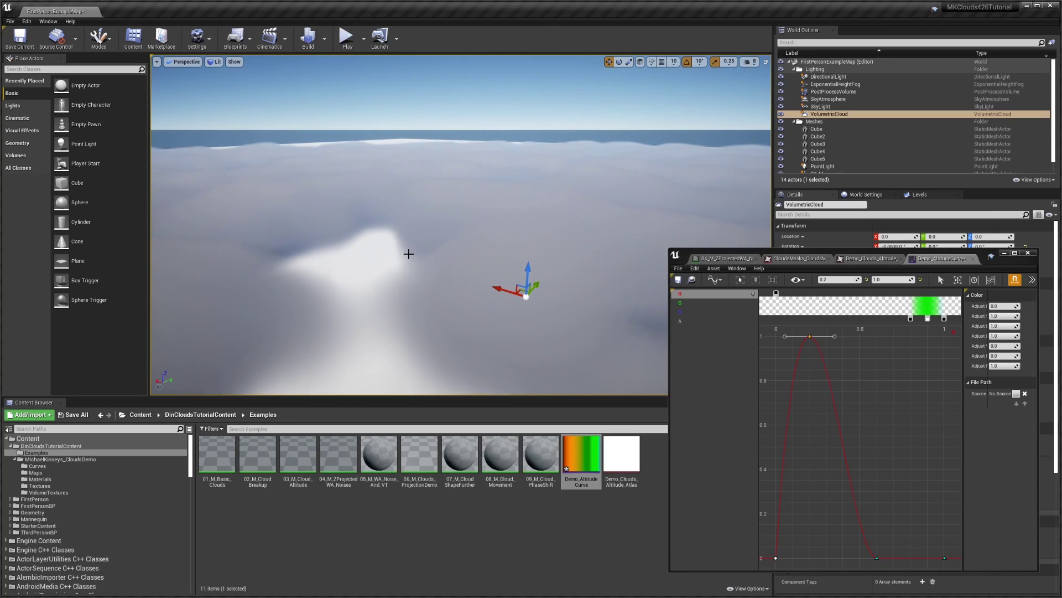
pyautogui.moveTo(812, 339); pyautogui.dragTo(796, 337)
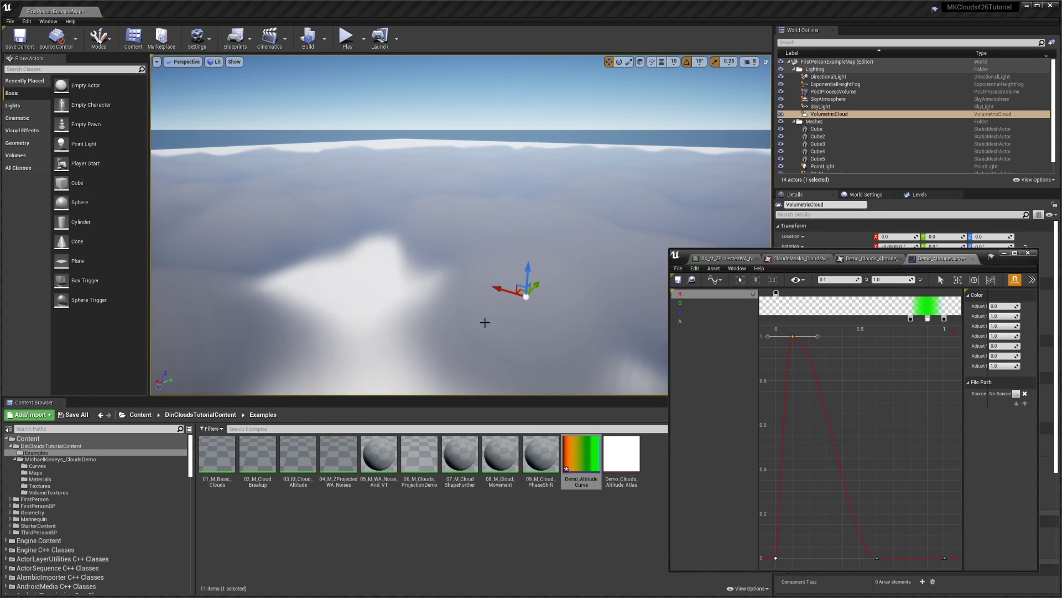
pyautogui.moveTo(485, 322); pyautogui.dragTo(719, 238, button='right')
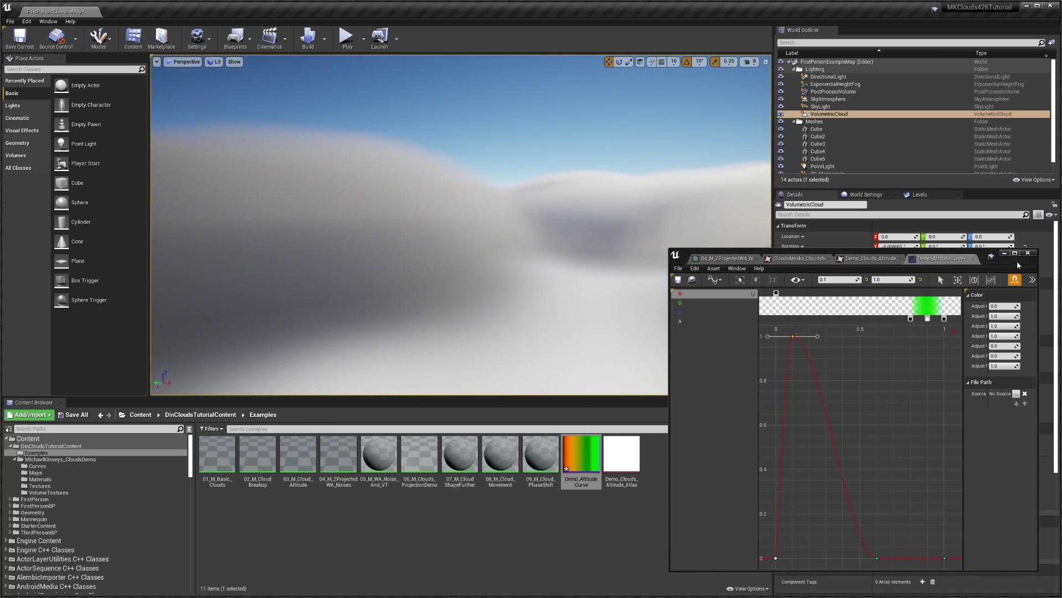
# Close the altitude curve, curve atlas and CloudsMedia editors and maximize the 04_M_ZProjectedWA_Noises material editor
pyautogui.middleClick(949, 258)
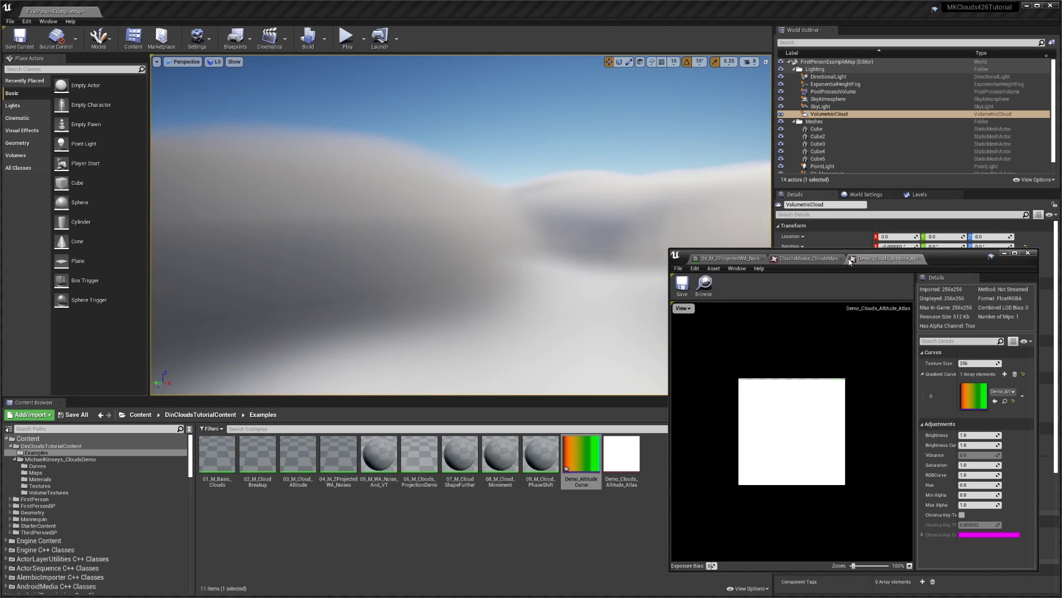
pyautogui.middleClick(856, 260)
pyautogui.middleClick(823, 259)
pyautogui.moveTo(904, 261); pyautogui.dragTo(791, 2)
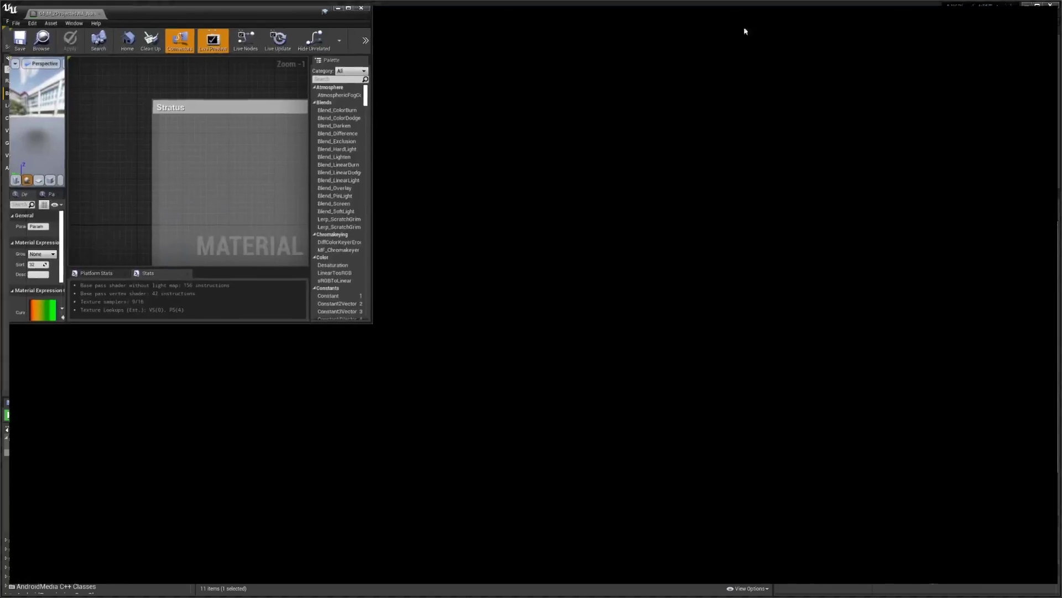
# Review the TilingNoise, CurveAtlas, Stratus and Blends And Control groups in the material graph and close its editor
pyautogui.scroll(-6, 619, 319)
pyautogui.moveTo(689, 329); pyautogui.dragTo(594, 318, button='right')
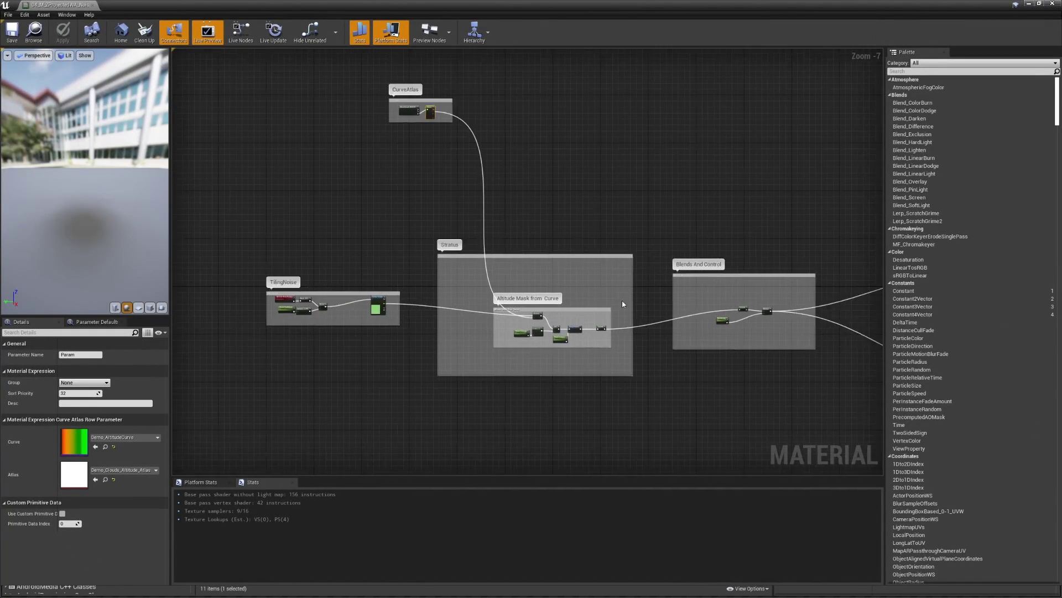
pyautogui.click(484, 290)
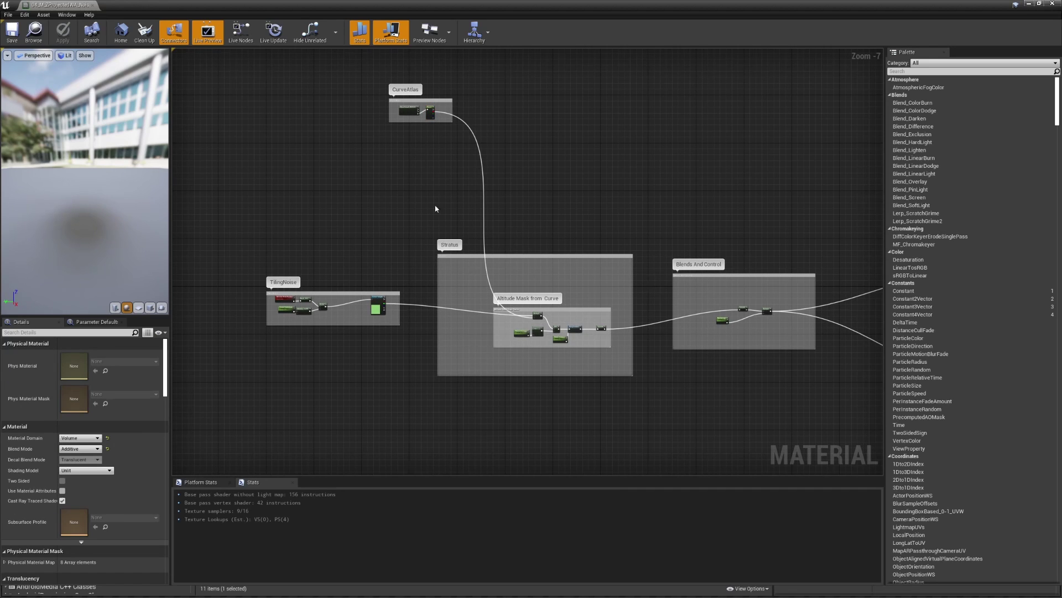
pyautogui.click(88, 5)
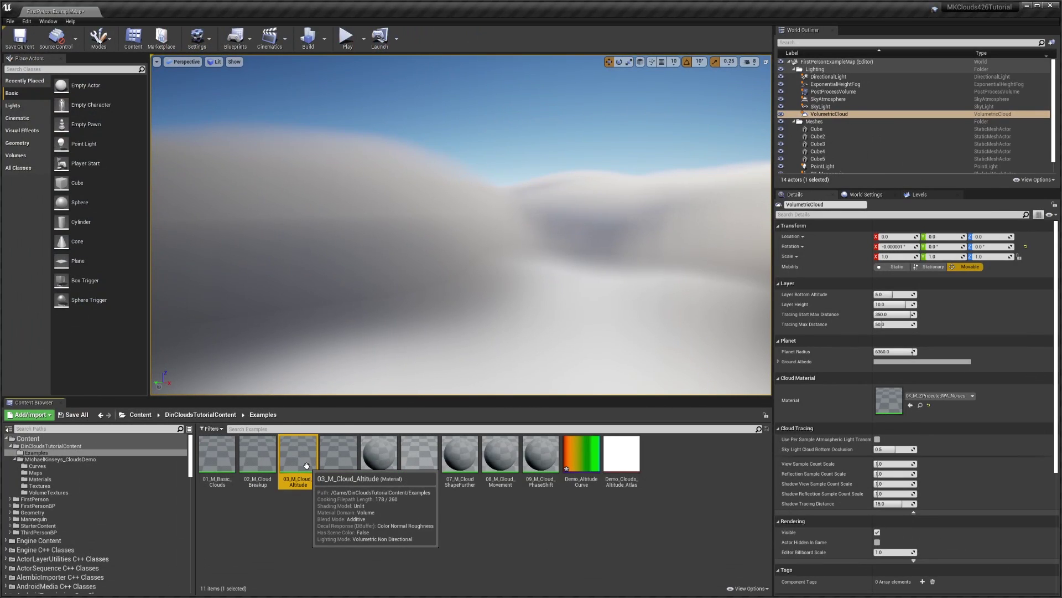
# Assign the 03_M_Cloud_Altitude material to the volumetric cloud
pyautogui.moveTo(299, 458); pyautogui.dragTo(908, 400)
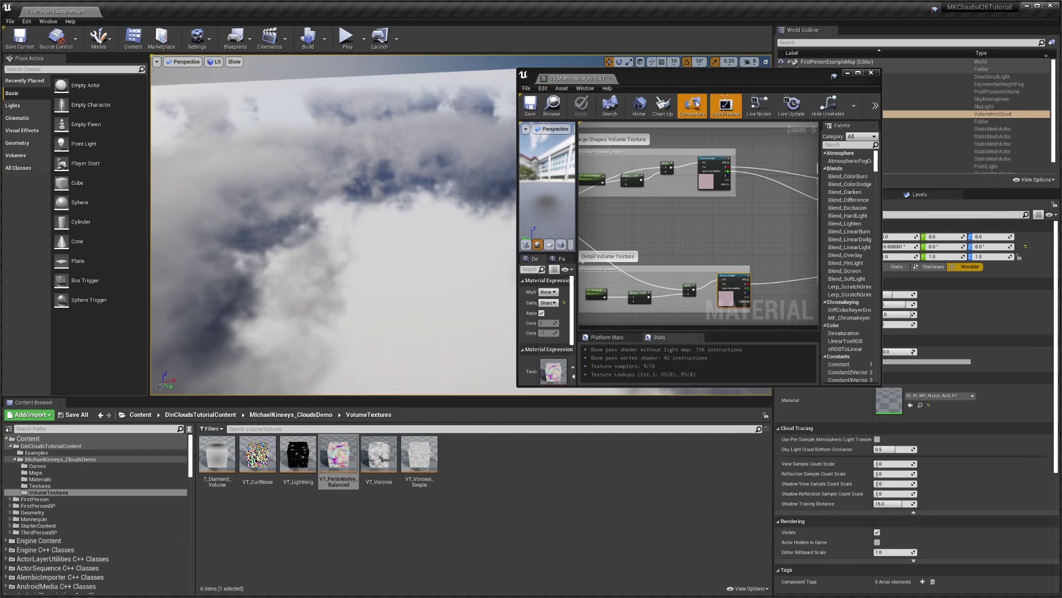
# Look over the clouds in the level and maximize the 05_M_WA_Noise_And_VT material editor to show an overview of its graph
pyautogui.moveTo(332, 232); pyautogui.dragTo(400, 244, button='right')
pyautogui.scroll(-6, 661, 213)
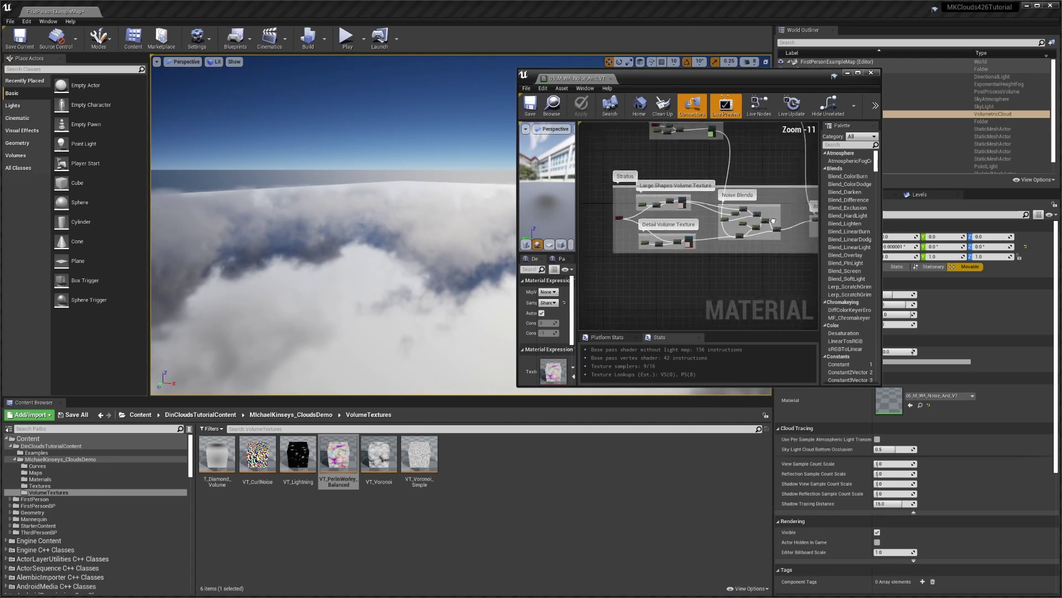
pyautogui.moveTo(750, 155); pyautogui.dragTo(758, 220, button='right')
pyautogui.moveTo(719, 78); pyautogui.dragTo(679, 0)
pyautogui.moveTo(354, 144); pyautogui.dragTo(567, 261, button='right')
pyautogui.scroll(4, 513, 242)
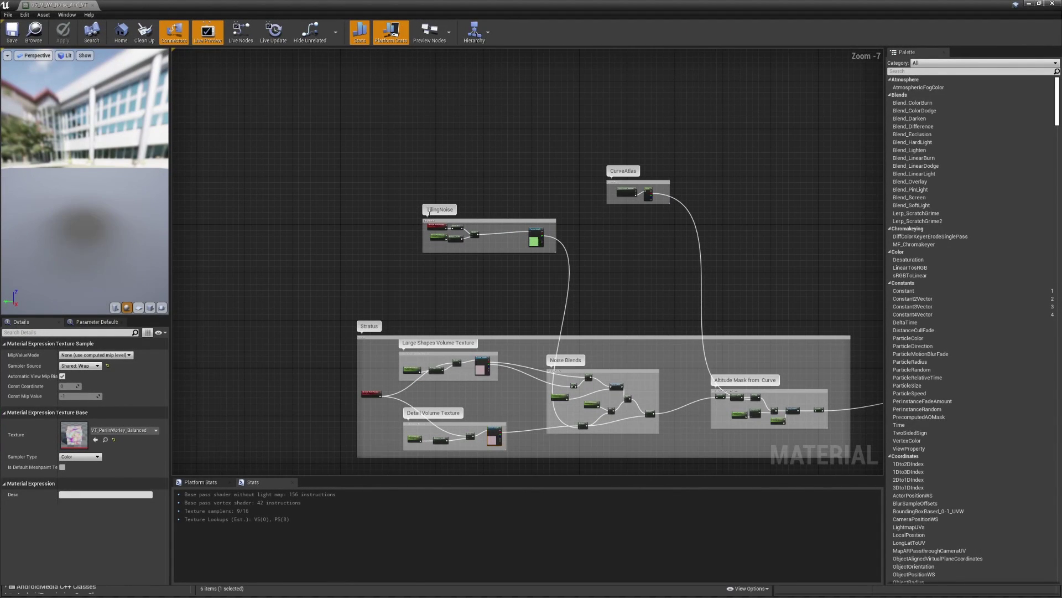
# Examine the TilingNoise group and follow its output wire down into the Noise Blends group
pyautogui.moveTo(565, 276); pyautogui.dragTo(565, 276)
pyautogui.scroll(4, 550, 262)
pyautogui.moveTo(403, 230); pyautogui.dragTo(564, 225, button='right')
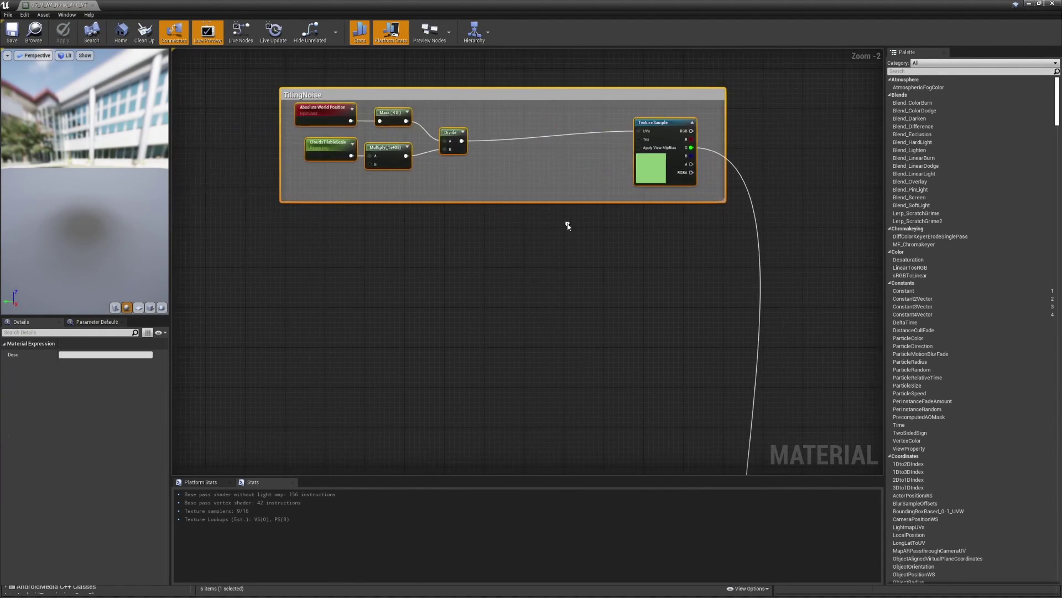
pyautogui.scroll(-2, 629, 302)
pyautogui.moveTo(629, 302); pyautogui.dragTo(574, 144, button='right')
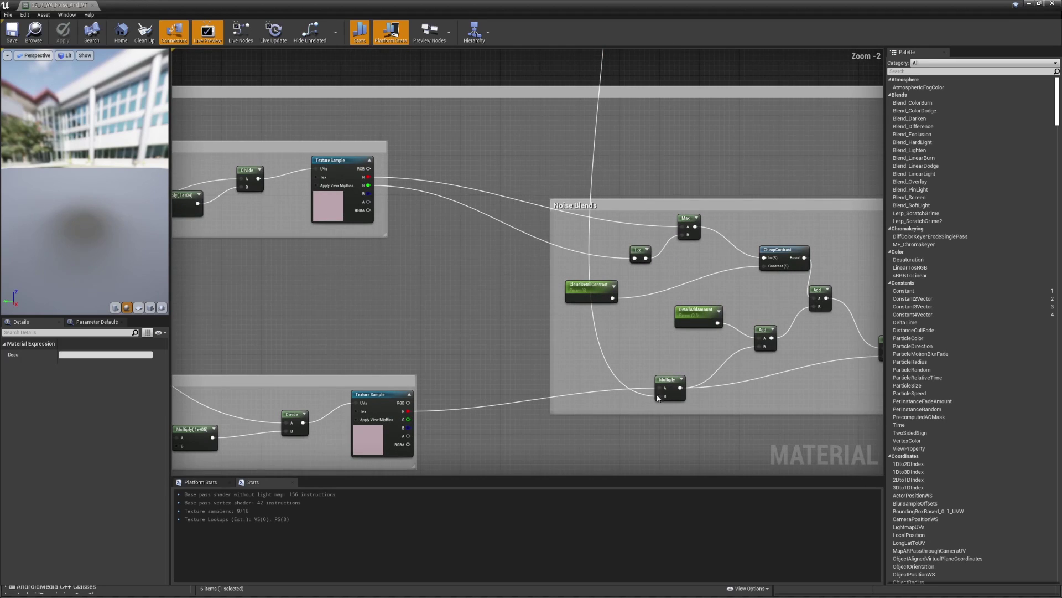
# Examine the Large Shapes Volume Texture and Detail Volume Texture groups of the cloud material
pyautogui.click(382, 431)
pyautogui.moveTo(381, 432); pyautogui.dragTo(581, 391, button='right')
pyautogui.moveTo(253, 331); pyautogui.dragTo(619, 429)
pyautogui.click(653, 399)
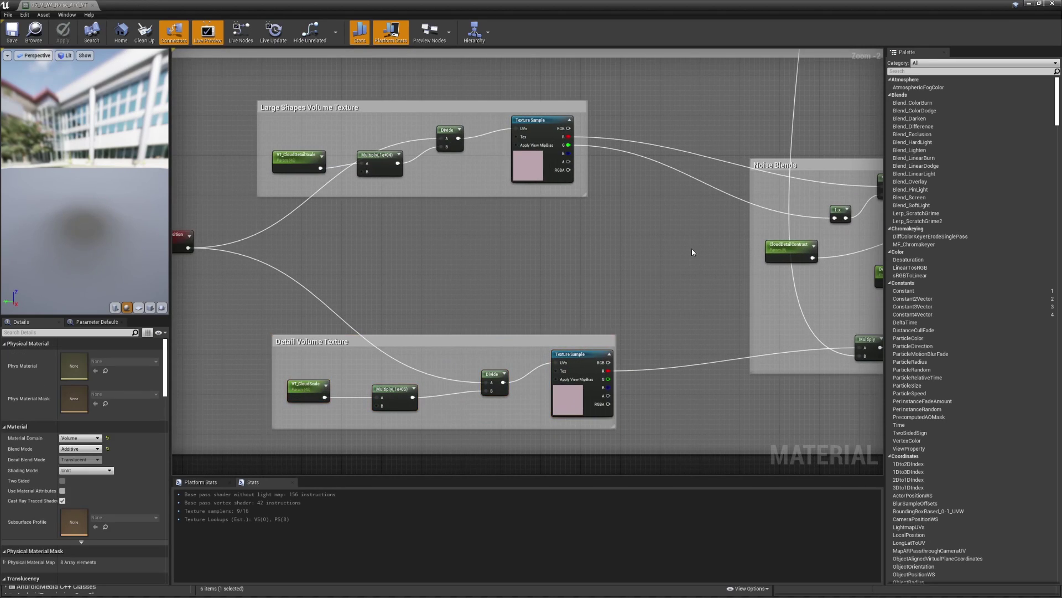
# Follow the graph from the Noise Blends group through Altitude Mask from Curve towards Blends And Control
pyautogui.scroll(-1, 692, 248)
pyautogui.moveTo(746, 260); pyautogui.dragTo(532, 290, button='right')
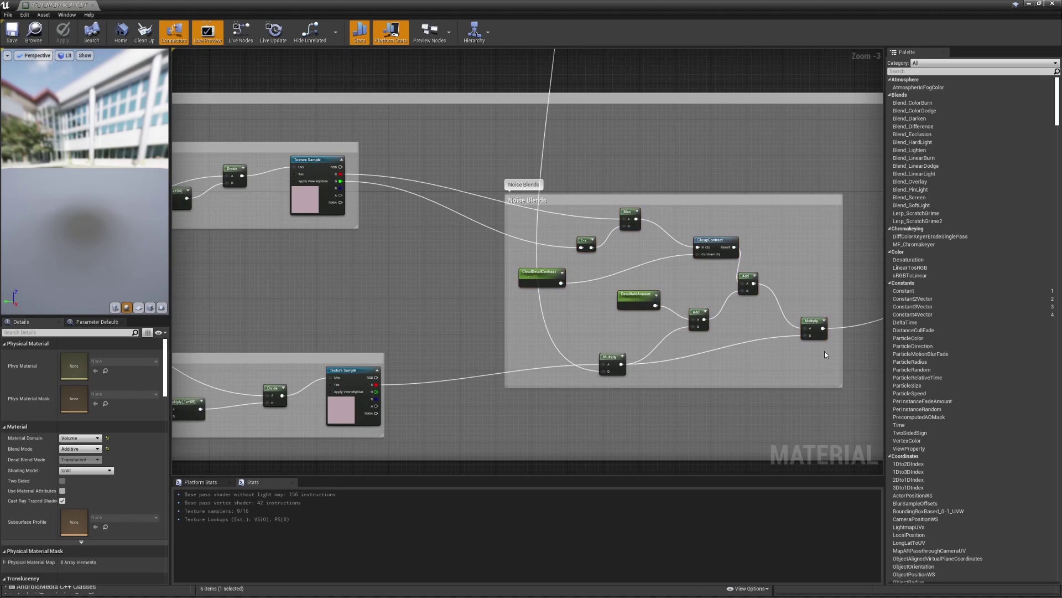
pyautogui.moveTo(824, 354); pyautogui.dragTo(614, 369, button='right')
pyautogui.scroll(-2, 755, 343)
pyautogui.moveTo(877, 335); pyautogui.dragTo(641, 393, button='right')
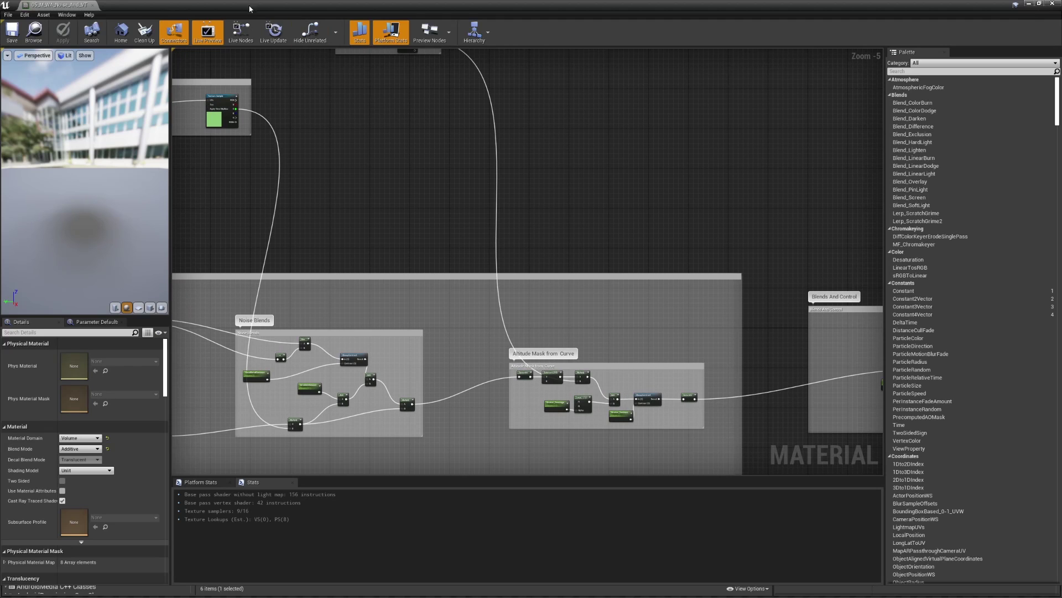
# Close the material editor and look at the clouds in the level from above and from below
pyautogui.moveTo(670, 178); pyautogui.dragTo(501, 120, button='right')
pyautogui.moveTo(806, 249); pyautogui.dragTo(708, 225, button='right')
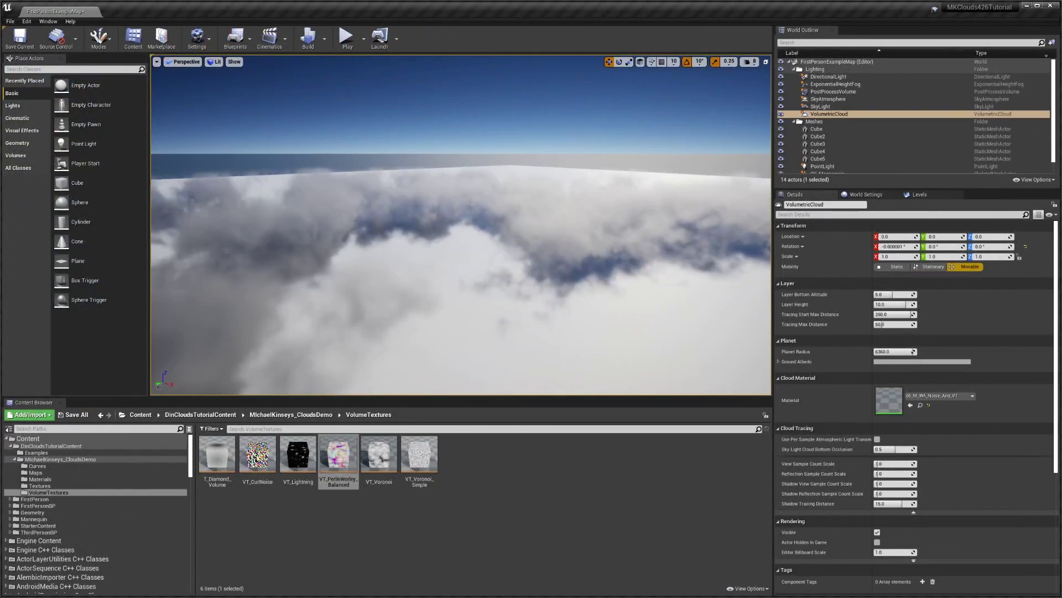
pyautogui.moveTo(613, 198); pyautogui.dragTo(769, 109, button='right')
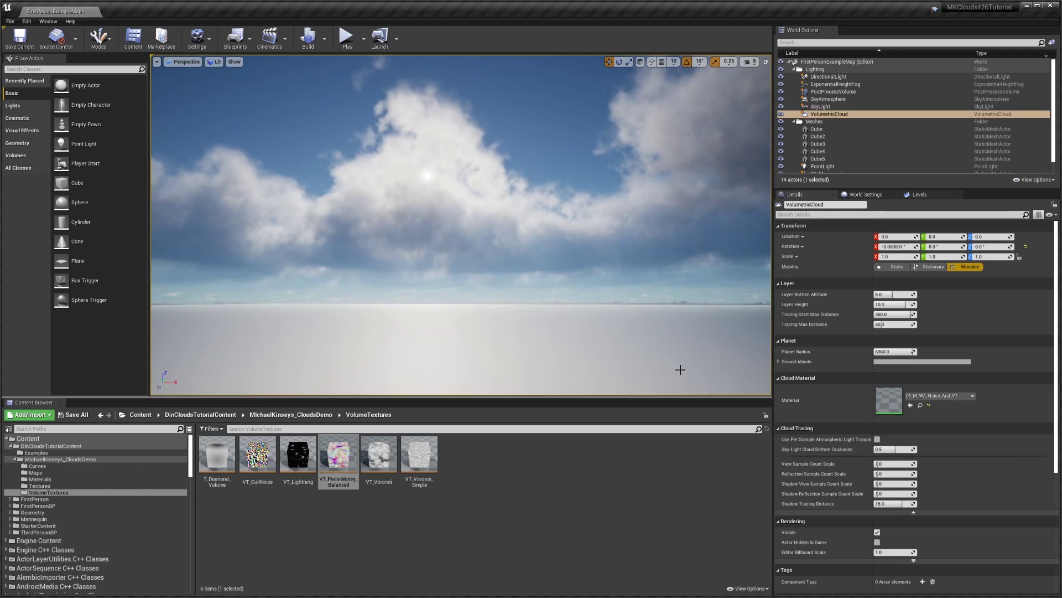
# Open the demo altitude curve from the Examples folder in a smaller window that leaves the level viewport visible
pyautogui.click(43, 479)
pyautogui.click(35, 472)
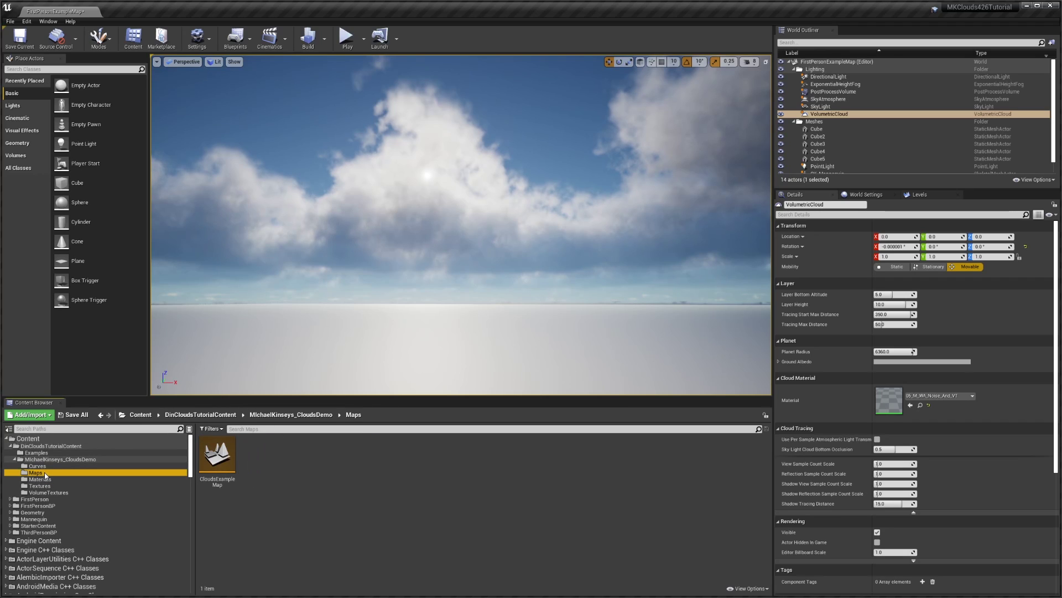
pyautogui.click(37, 466)
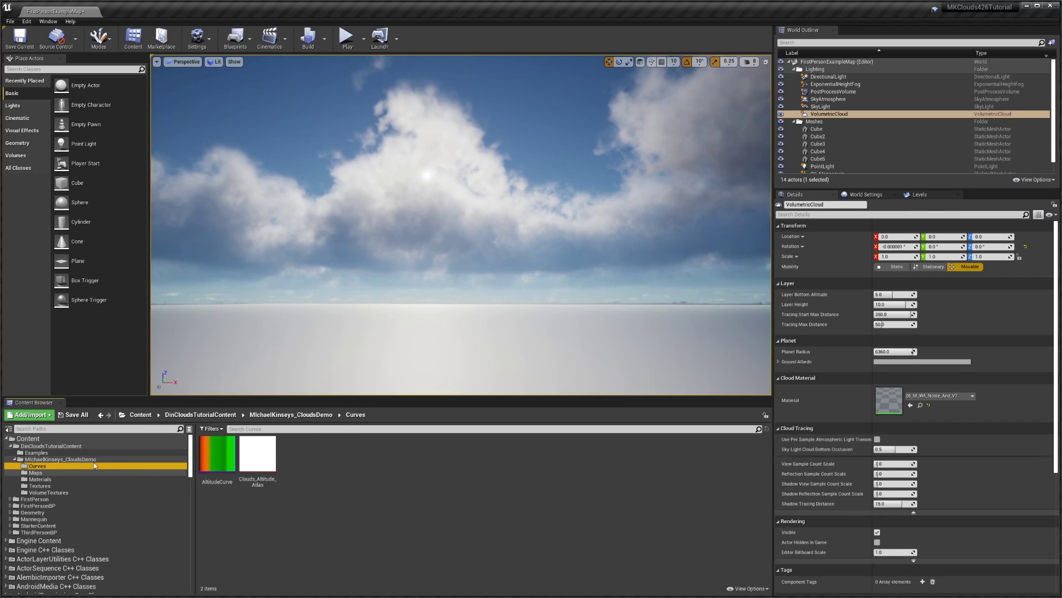
pyautogui.click(36, 453)
pyautogui.doubleClick(582, 449)
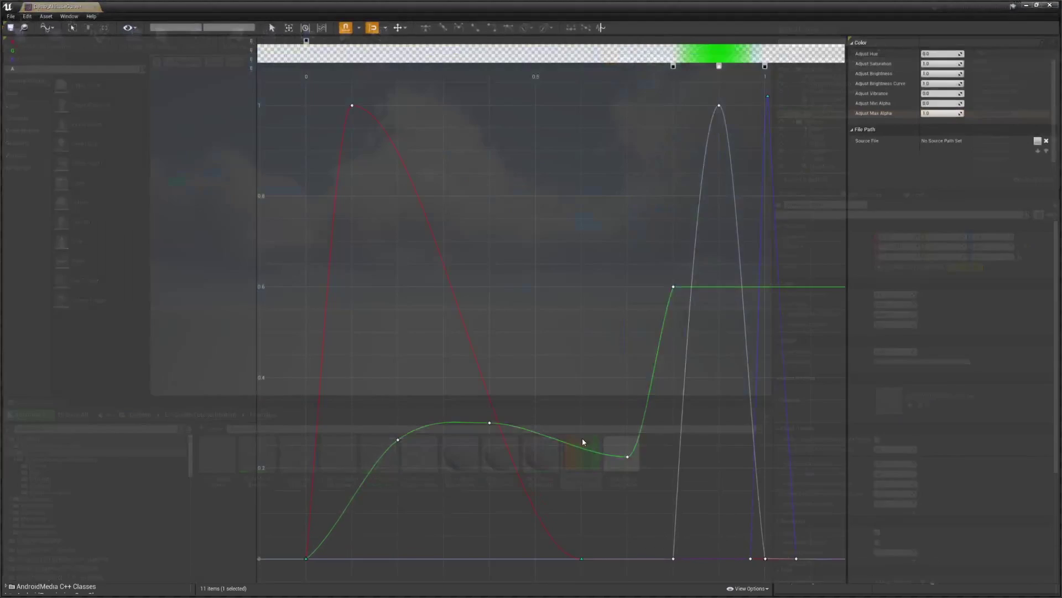
pyautogui.moveTo(436, 4); pyautogui.dragTo(775, 168)
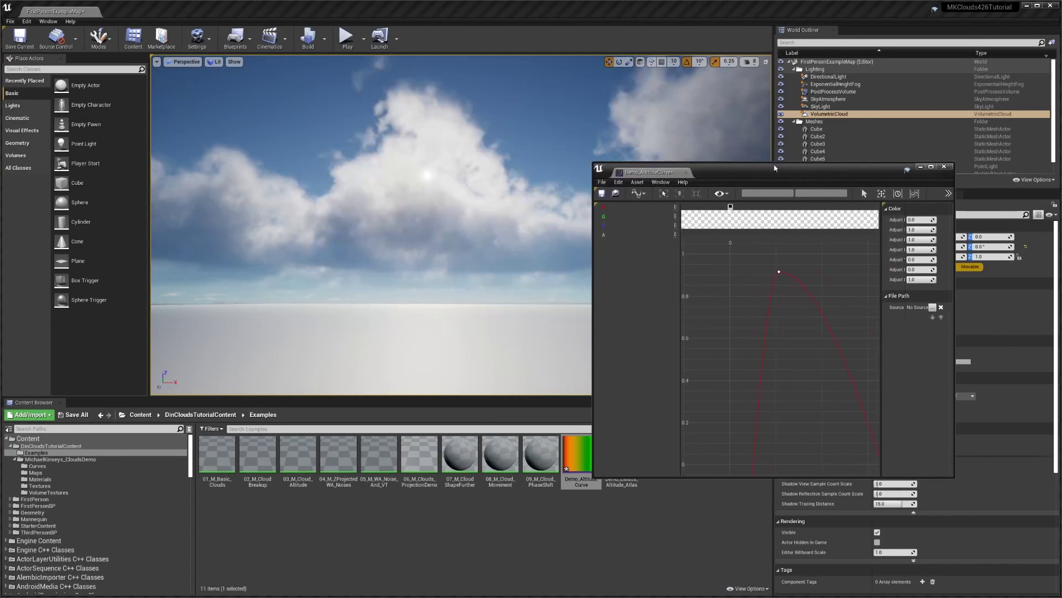
# Unpin the green, blue and alpha curves and select the red curve so only it is displayed
pyautogui.click(676, 216)
pyautogui.click(675, 225)
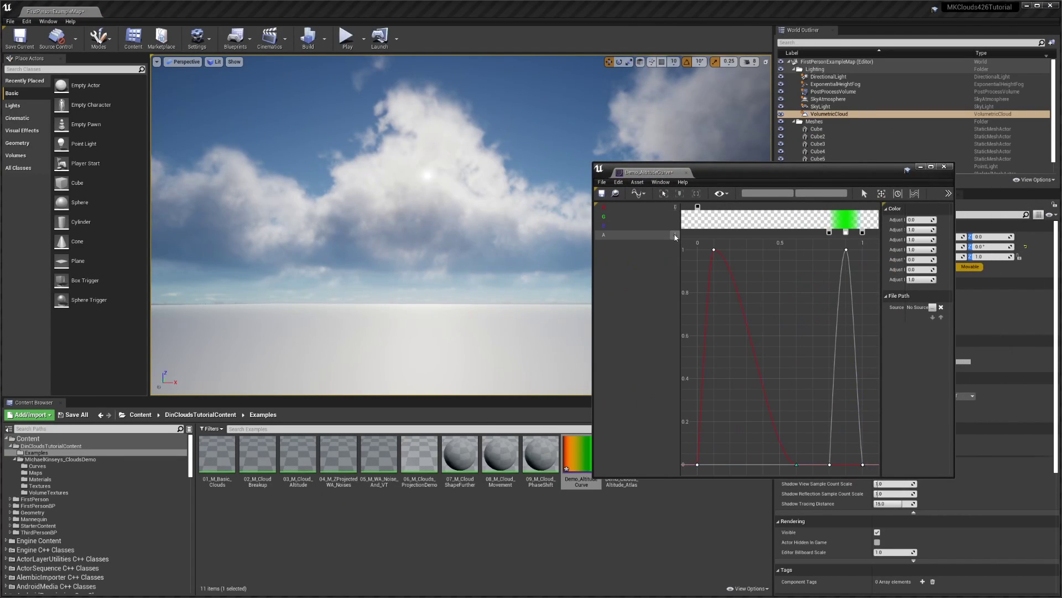
pyautogui.click(675, 234)
pyautogui.click(653, 207)
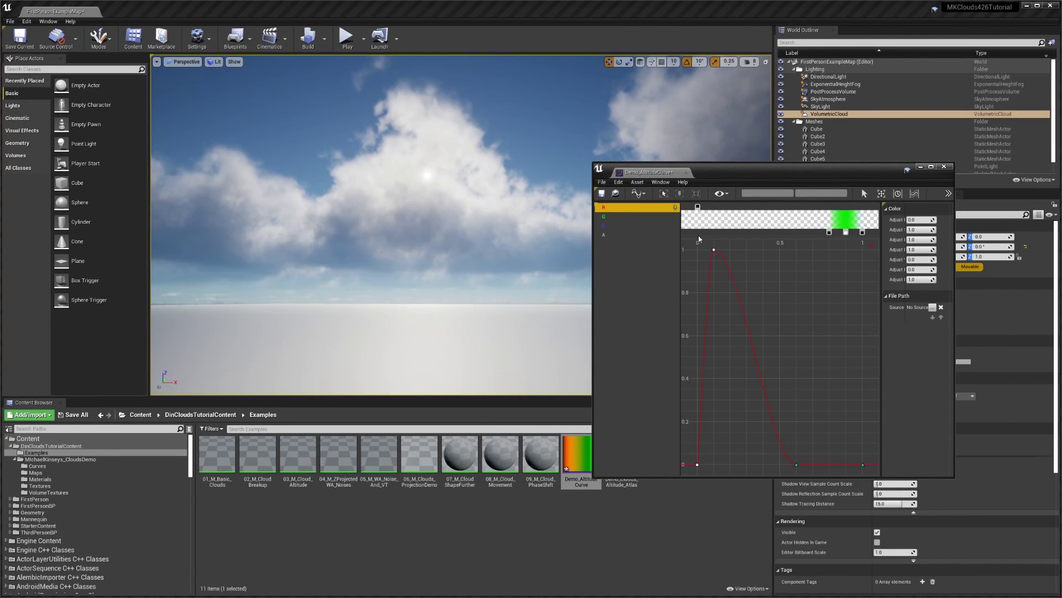
# Move the red curve's peak key to 0.2 and its following zero key to 0.4, and close the curve editor
pyautogui.moveTo(710, 247); pyautogui.dragTo(748, 253)
pyautogui.scroll(-2, 810, 389)
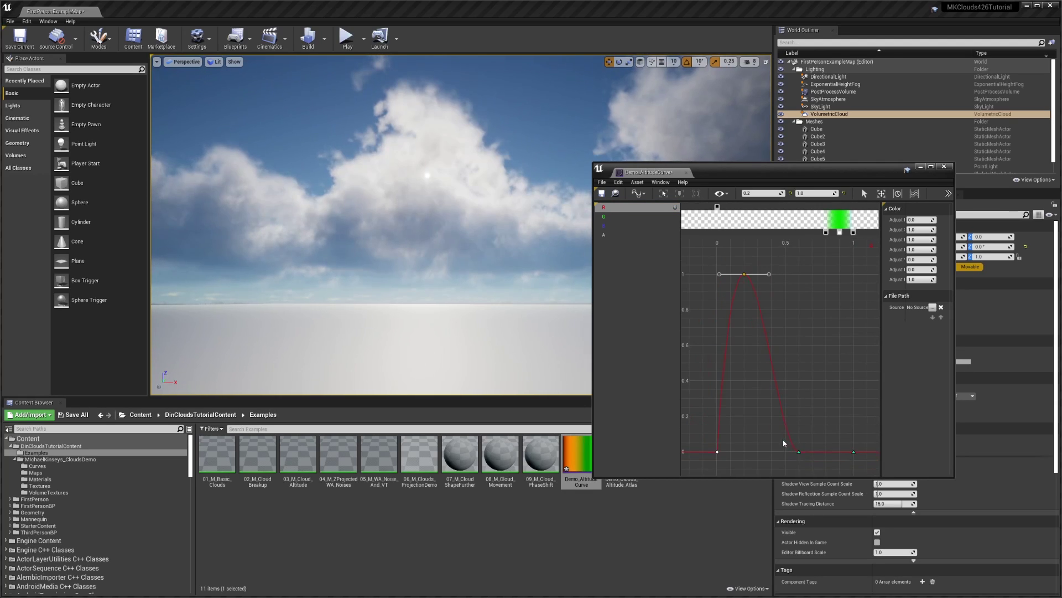
pyautogui.moveTo(800, 453); pyautogui.dragTo(772, 451)
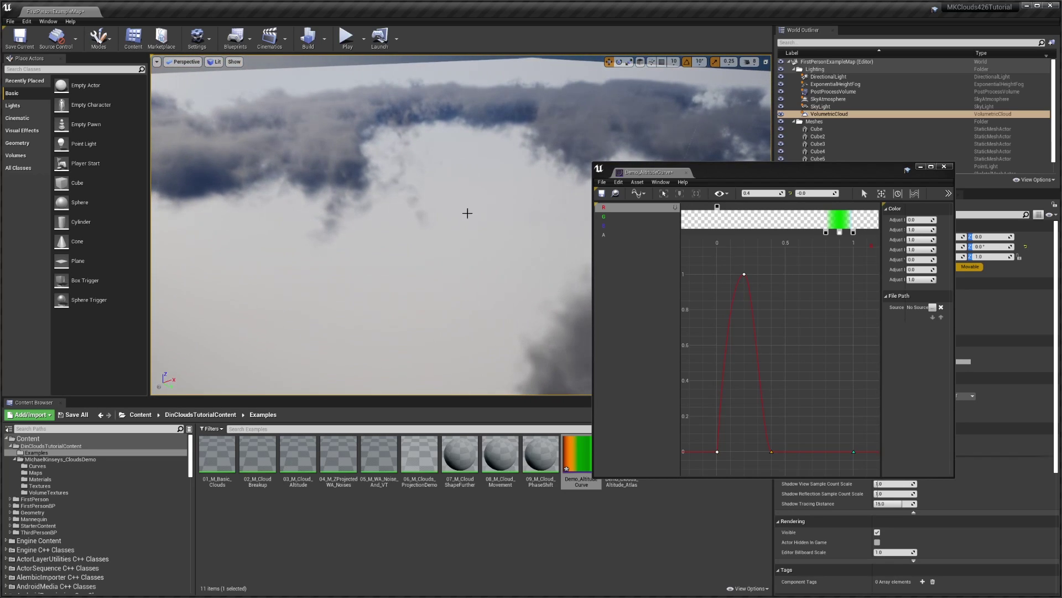
pyautogui.middleClick(663, 172)
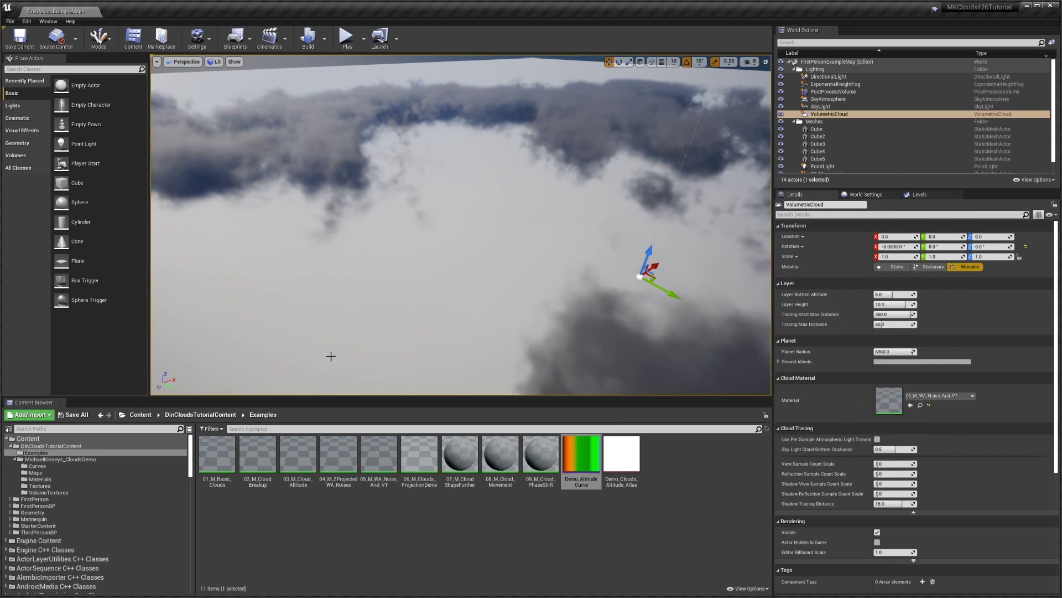
# Assign the 04_M_ZProjectedWA_Noises material to the volumetric cloud and look across the cloud layer
pyautogui.click(346, 482)
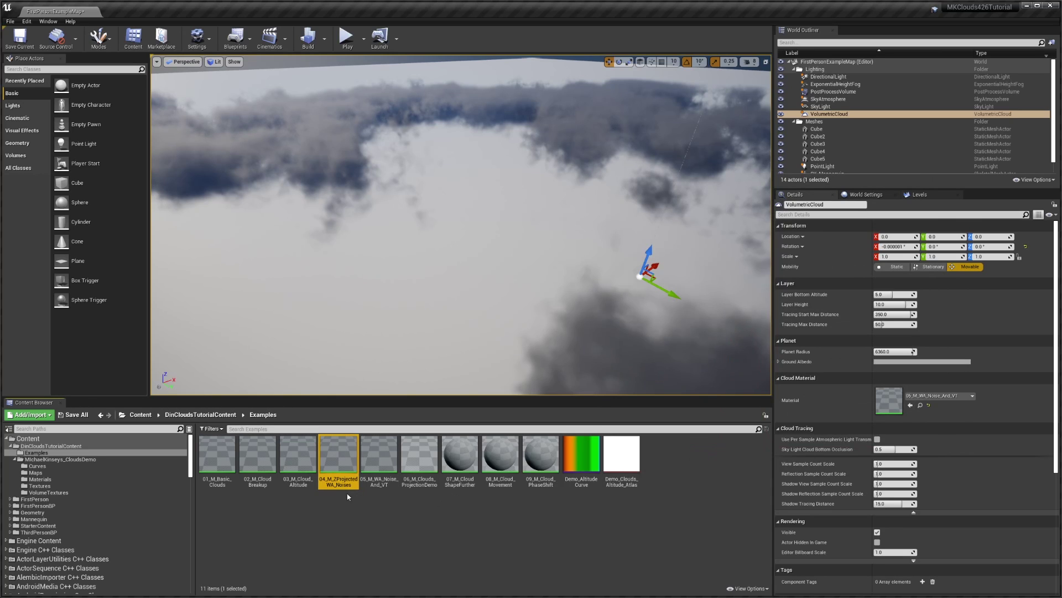
pyautogui.moveTo(346, 470); pyautogui.dragTo(890, 401)
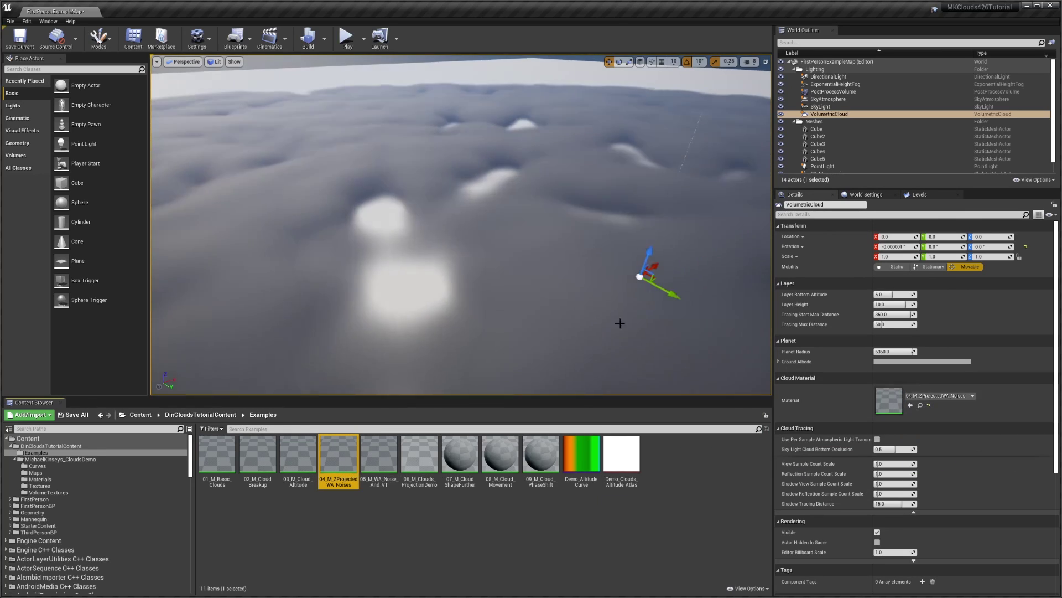
pyautogui.moveTo(422, 286); pyautogui.dragTo(626, 304, button='right')
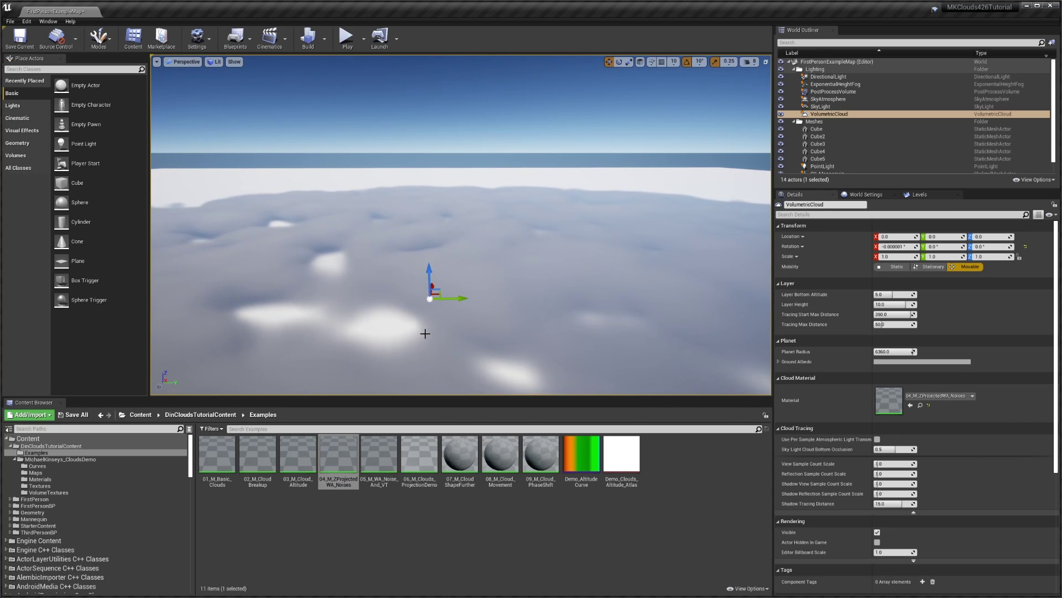
# In the 04_M_ZProjectedWA_Noises graph, move the incoming noise connection from the altitude mask's Multiply node to the Add node's A input
pyautogui.doubleClick(339, 456)
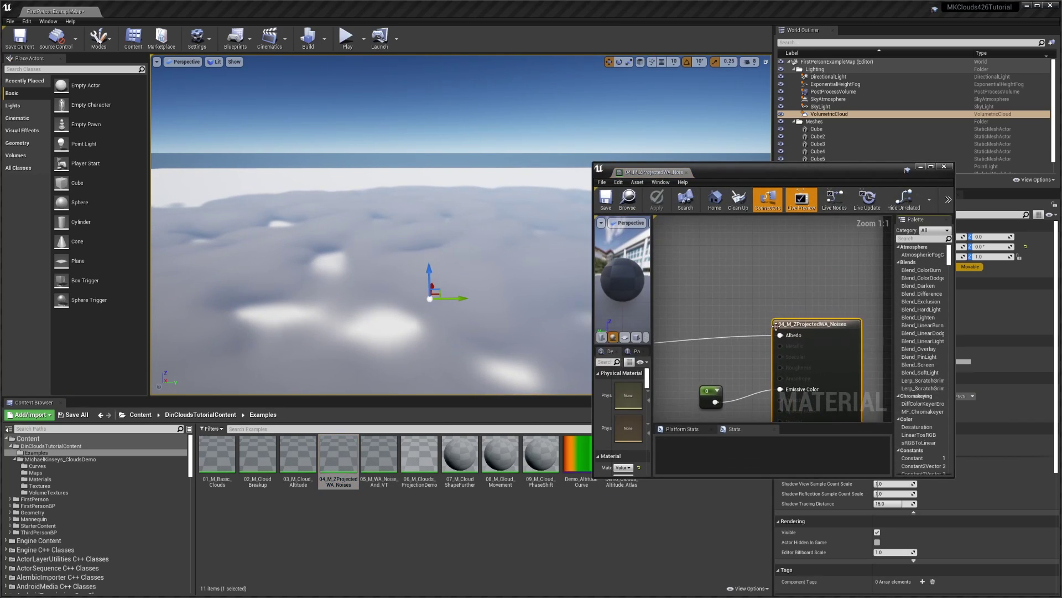
pyautogui.scroll(-4, 821, 318)
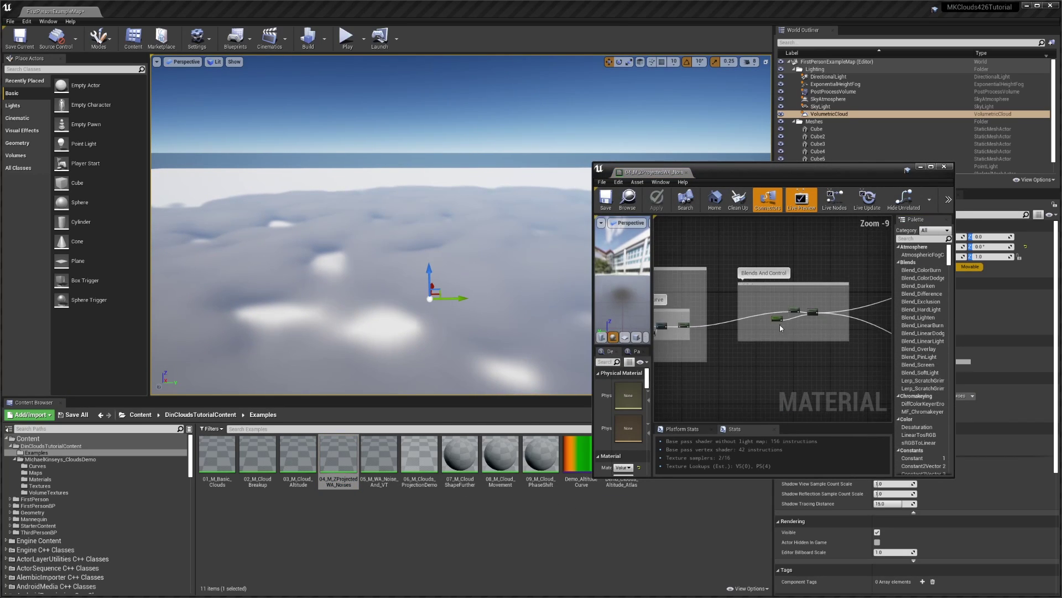
pyautogui.moveTo(667, 331); pyautogui.dragTo(768, 336, button='right')
pyautogui.scroll(4, 766, 313)
pyautogui.scroll(2, 841, 315)
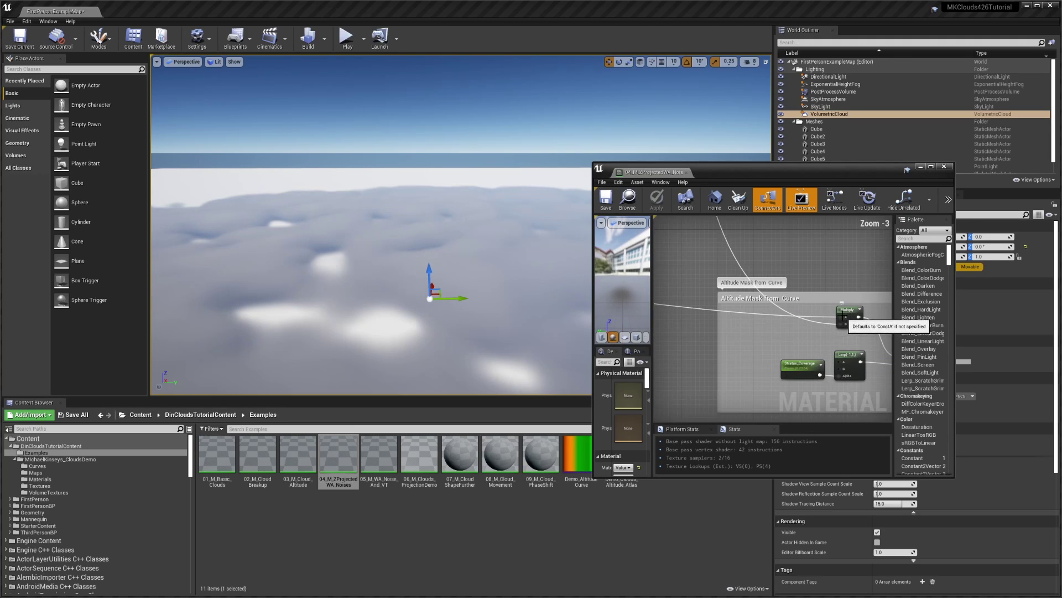
pyautogui.moveTo(839, 314); pyautogui.dragTo(869, 308)
pyautogui.moveTo(869, 308); pyautogui.dragTo(780, 309, button='right')
pyautogui.moveTo(781, 311); pyautogui.dragTo(809, 357)
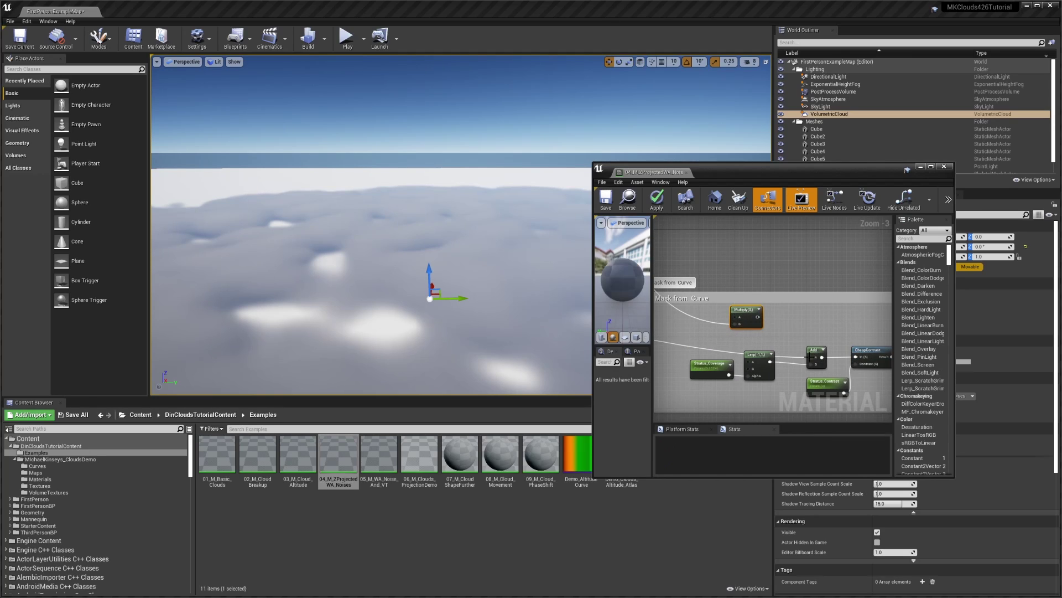
# Save the edited 04_M_ZProjectedWA_Noises material, put its editor aside and inspect the clouds from above
pyautogui.click(607, 202)
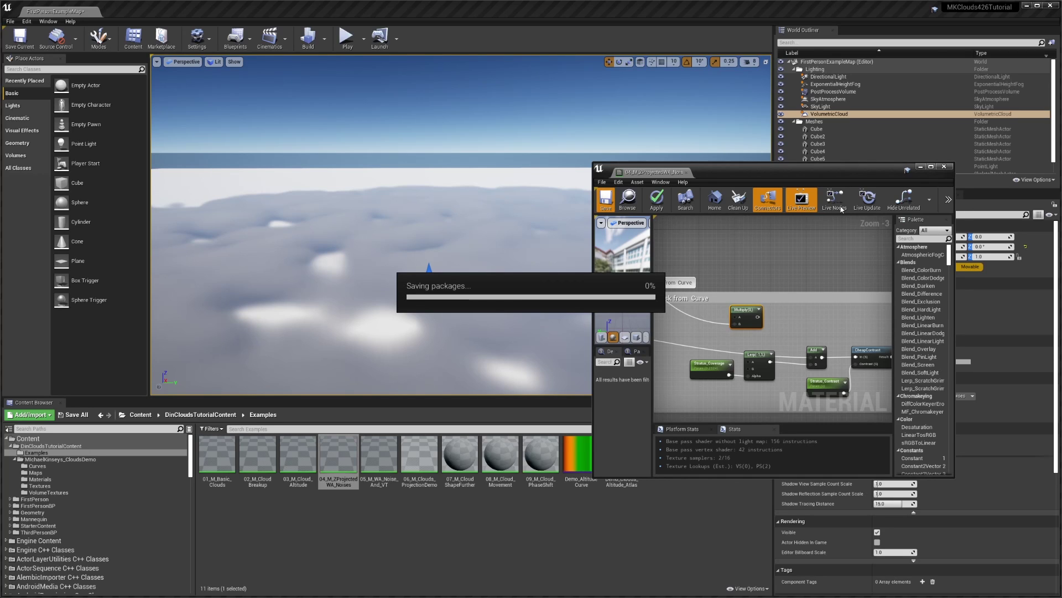
pyautogui.click(921, 167)
pyautogui.moveTo(460, 194); pyautogui.dragTo(438, 156, button='right')
pyautogui.moveTo(479, 238); pyautogui.dragTo(605, 276, button='right')
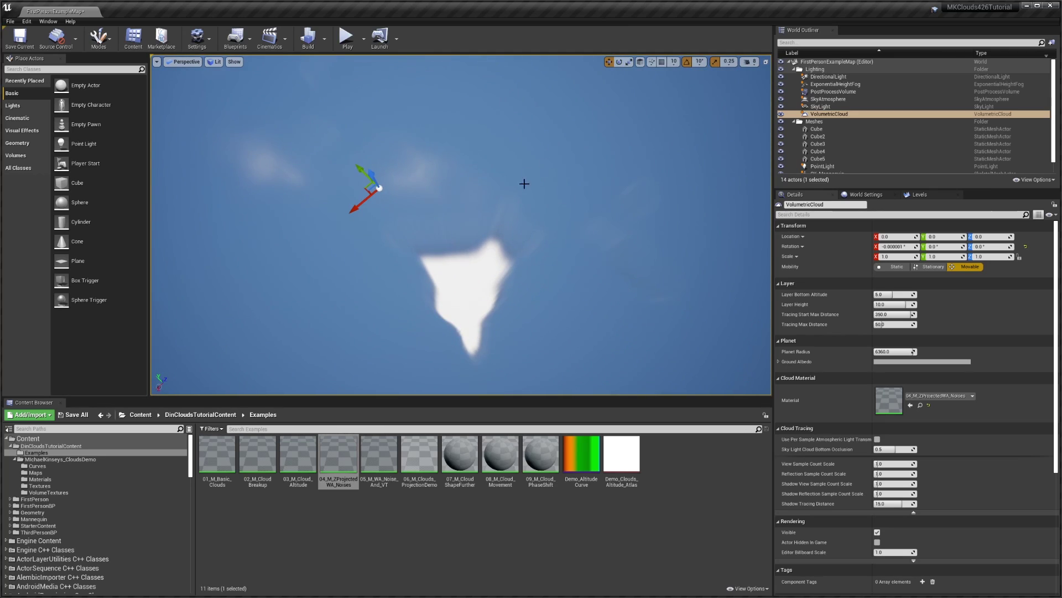
pyautogui.moveTo(479, 289); pyautogui.dragTo(538, 248, button='right')
# In the 04_M_ZProjectedWA_Noises graph, restore the noise connection through the altitude mask's Multiply into the Add node, save and close the material
pyautogui.doubleClick(338, 455)
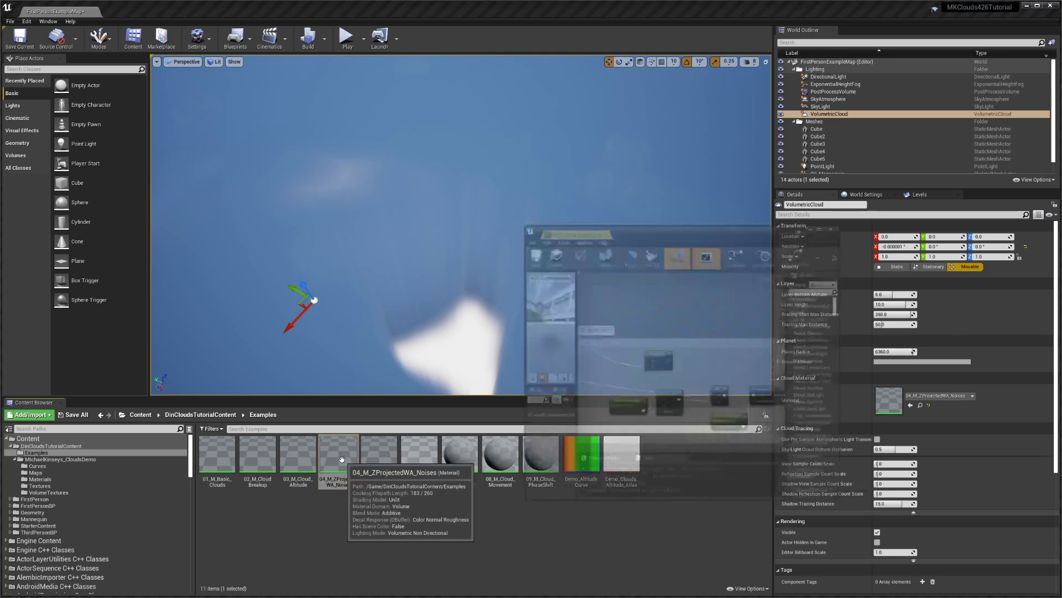
pyautogui.moveTo(807, 347); pyautogui.dragTo(798, 298, button='right')
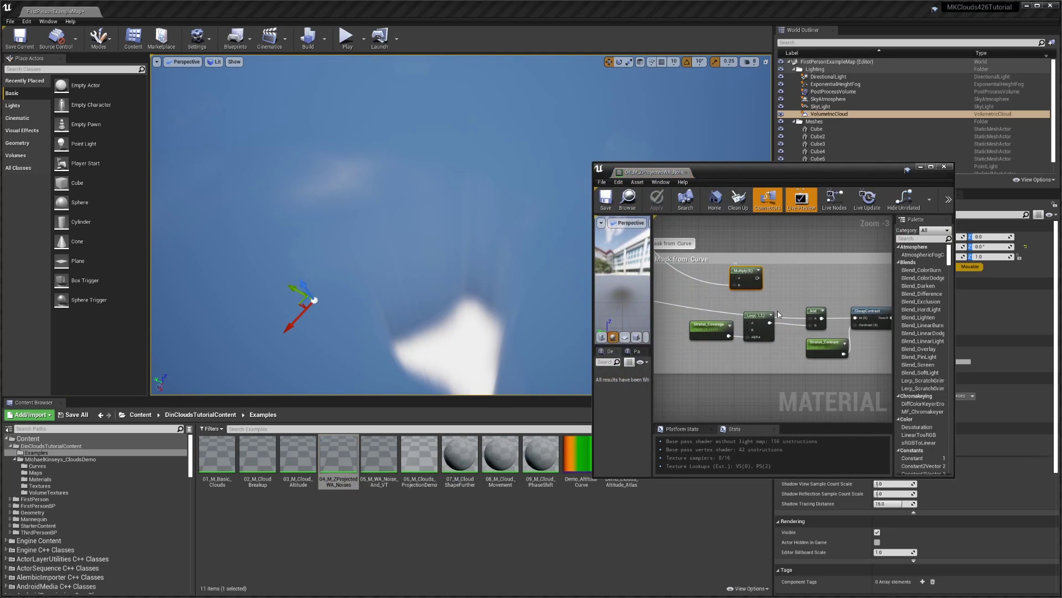
pyautogui.moveTo(809, 320)
pyautogui.keyDown('ctrl'); pyautogui.mouseDown()
pyautogui.moveTo(735, 277)
pyautogui.moveTo(814, 318)
pyautogui.mouseUp(); pyautogui.keyUp('ctrl')
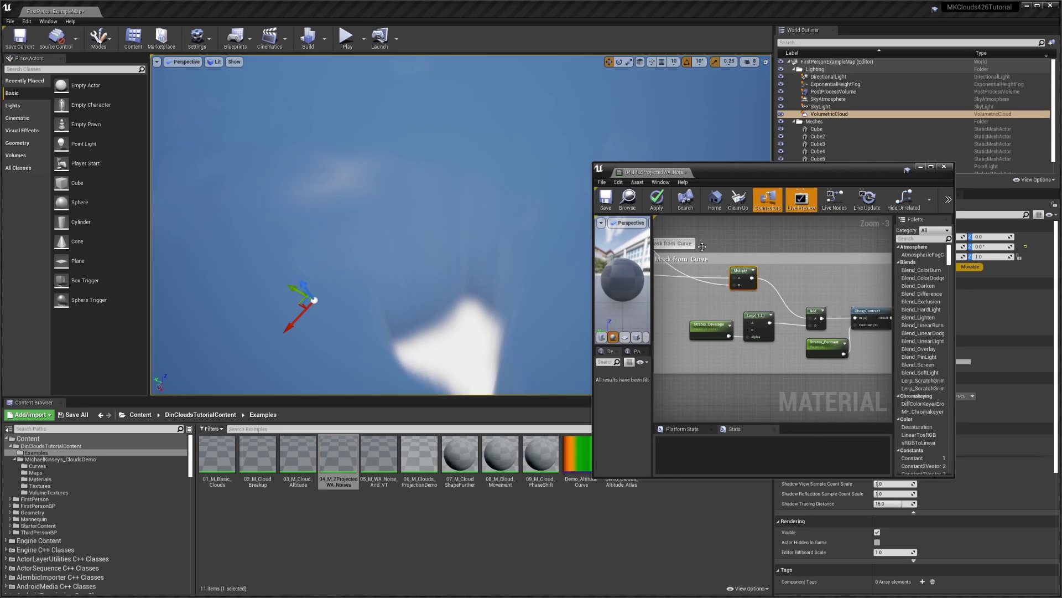
pyautogui.hotkey('ctrl', 's')
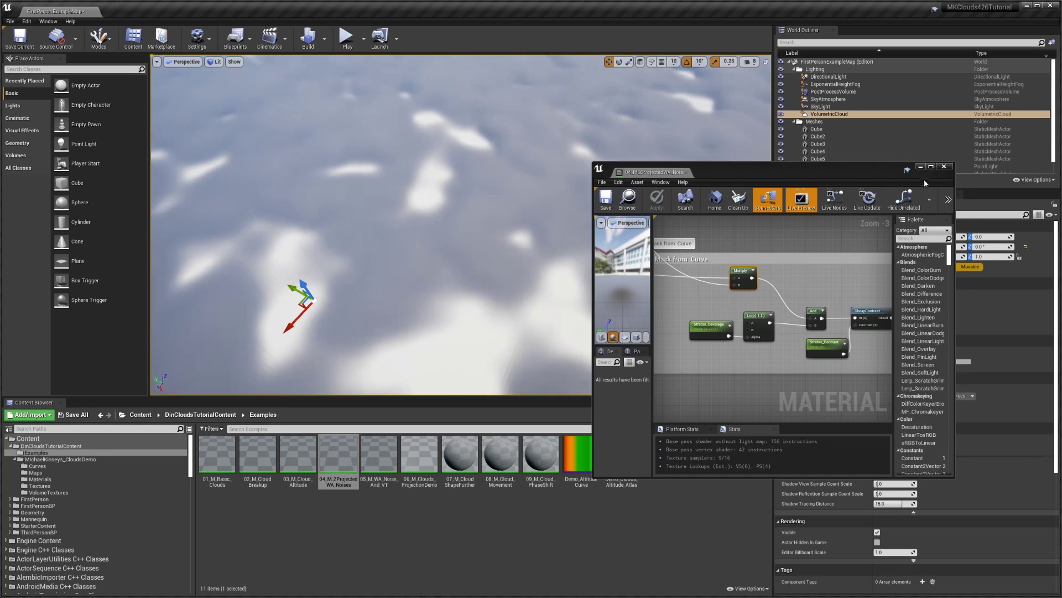
pyautogui.click(943, 166)
# Compare 05_M_WA_Noise_And_VT with 06_M_Clouds_ProjectionDemo on the volumetric cloud, leaving the latter assigned
pyautogui.moveTo(389, 460); pyautogui.dragTo(887, 403)
pyautogui.moveTo(664, 277); pyautogui.dragTo(692, 211, button='right')
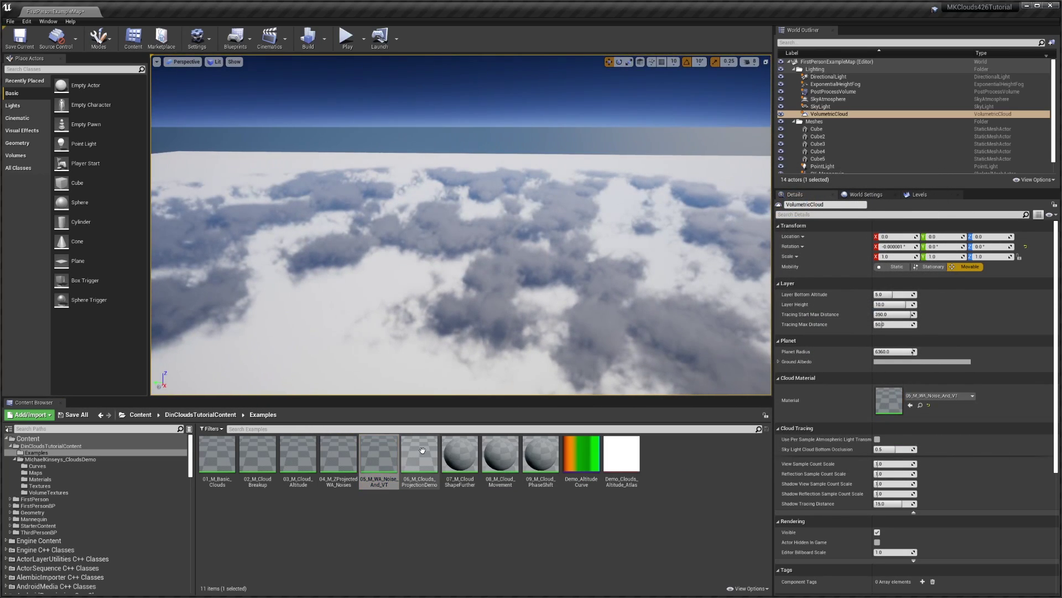
pyautogui.moveTo(419, 456); pyautogui.dragTo(891, 410)
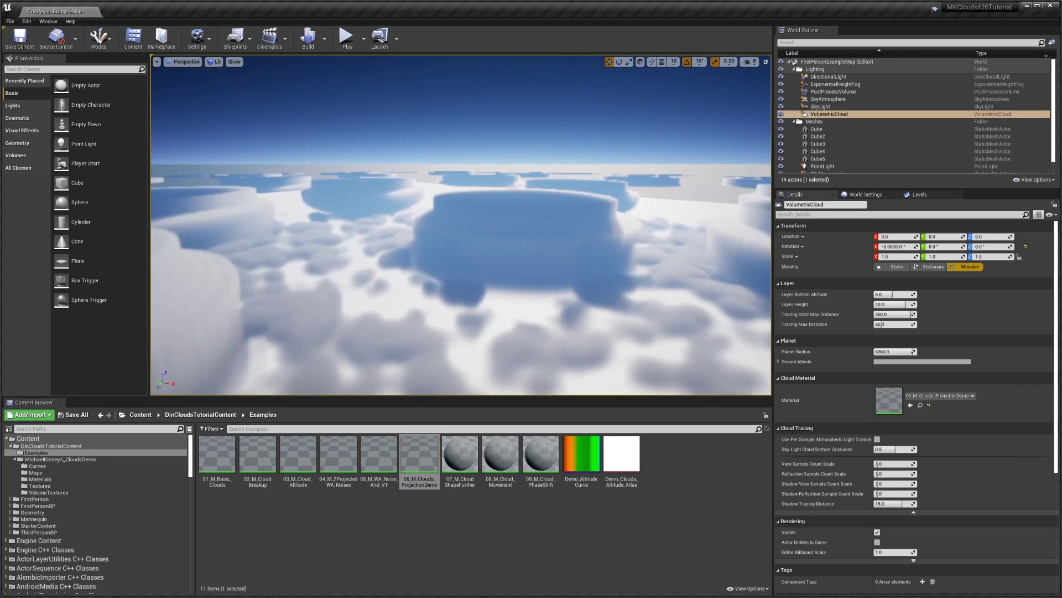
pyautogui.moveTo(476, 308); pyautogui.dragTo(310, 299, button='right')
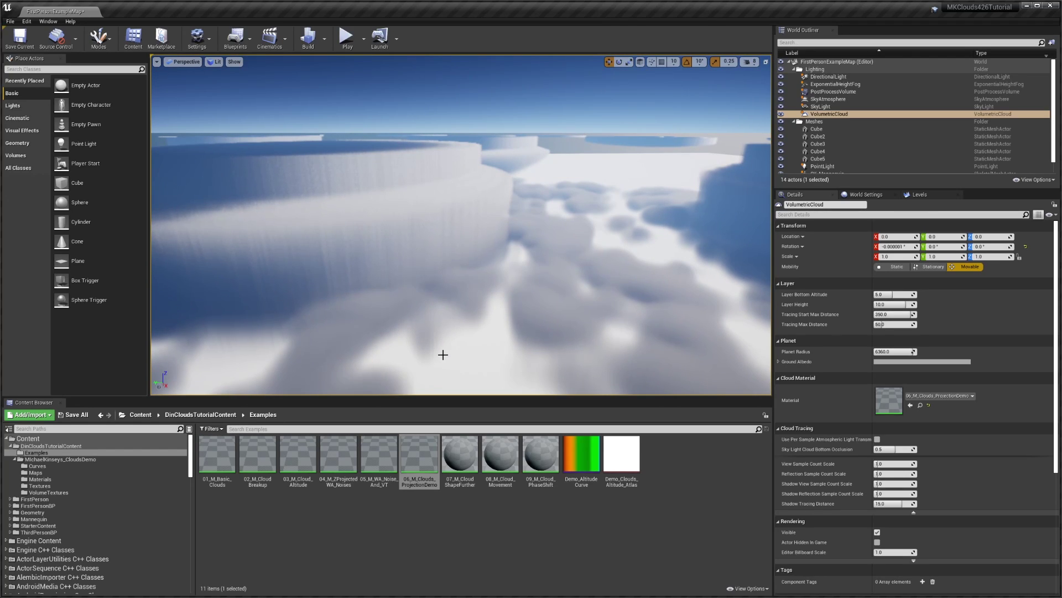
pyautogui.moveTo(468, 358); pyautogui.dragTo(581, 268, button='right')
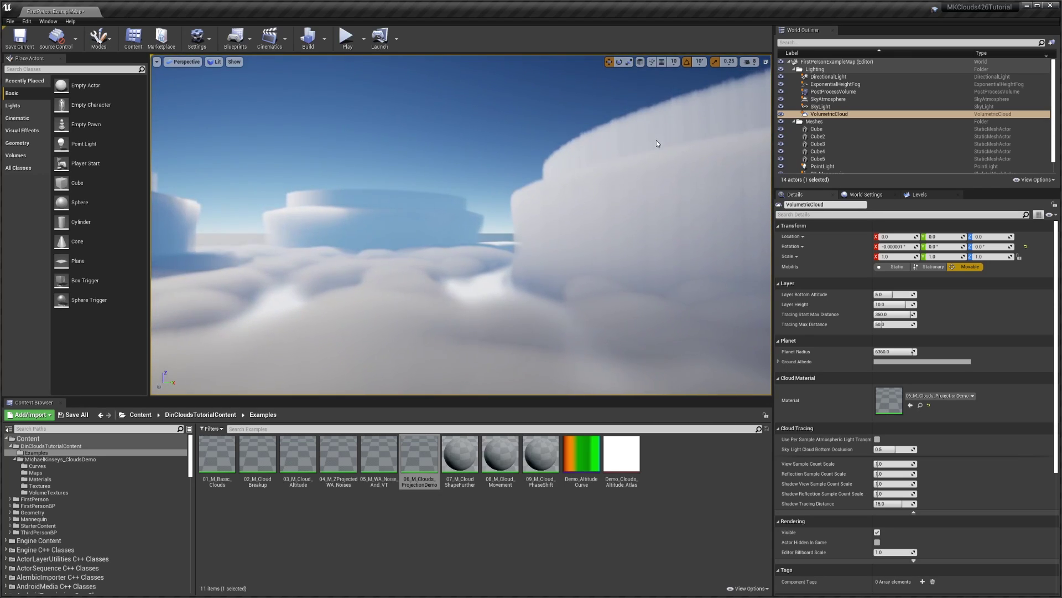
# Open Demo_AltitudeCurve, undo the accidentally added gradient stop, and place the curve editor so the cloud tower stays in view
pyautogui.doubleClick(581, 455)
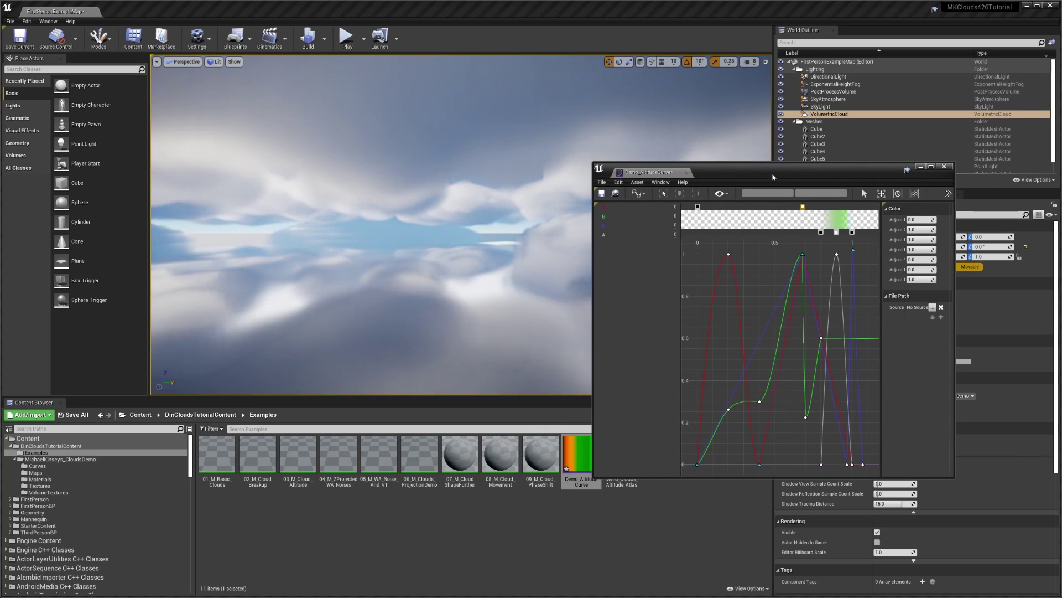
pyautogui.hotkey('ctrl', 'z')
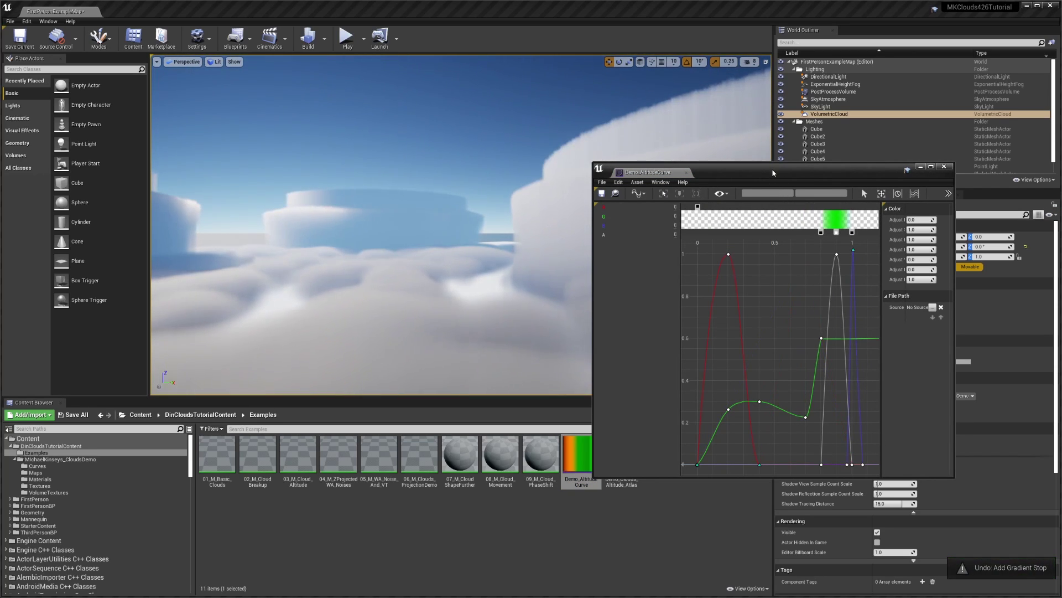
pyautogui.moveTo(774, 179); pyautogui.dragTo(912, 280)
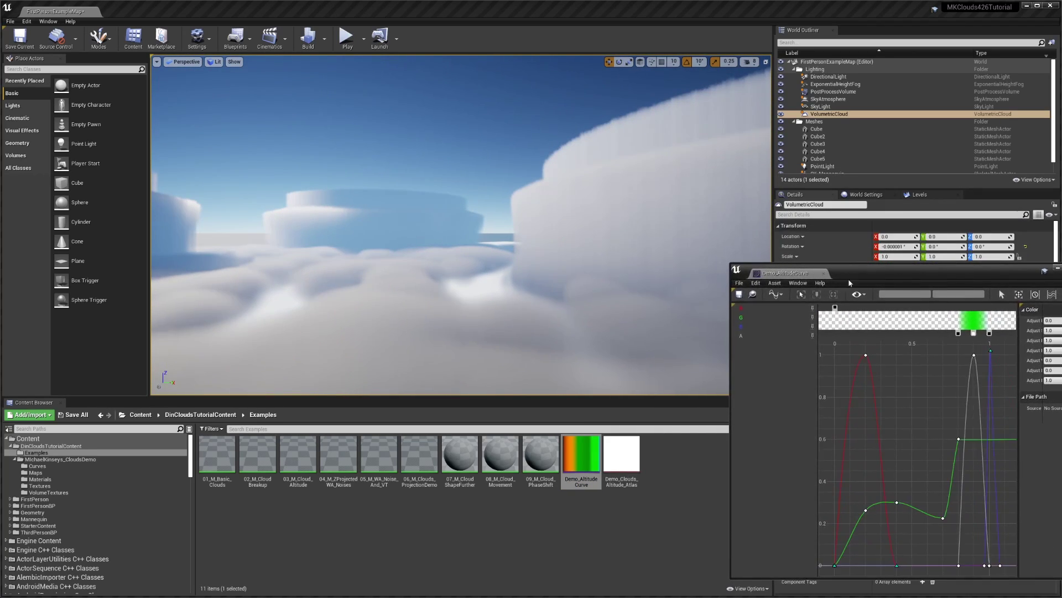
pyautogui.moveTo(462, 294); pyautogui.dragTo(472, 299, button='right')
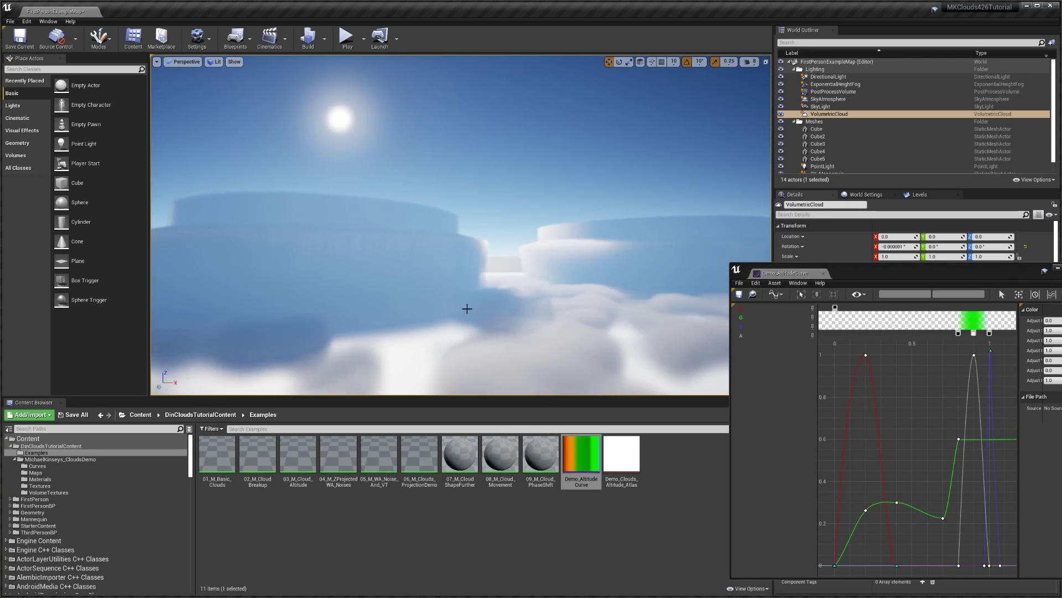
pyautogui.moveTo(472, 299); pyautogui.dragTo(667, 311, button='right')
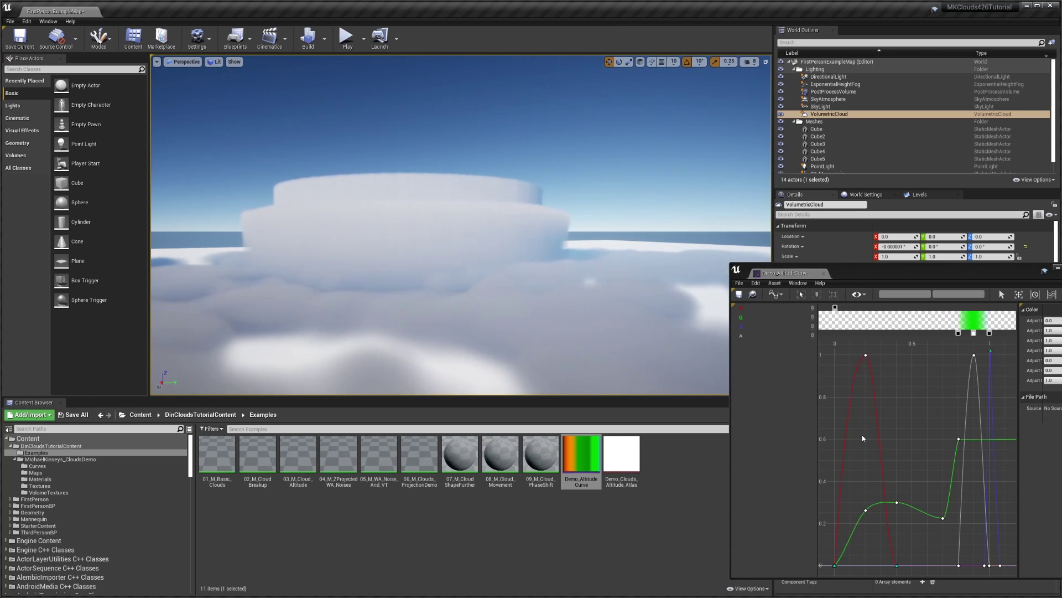
pyautogui.moveTo(455, 323); pyautogui.dragTo(489, 296, button='right')
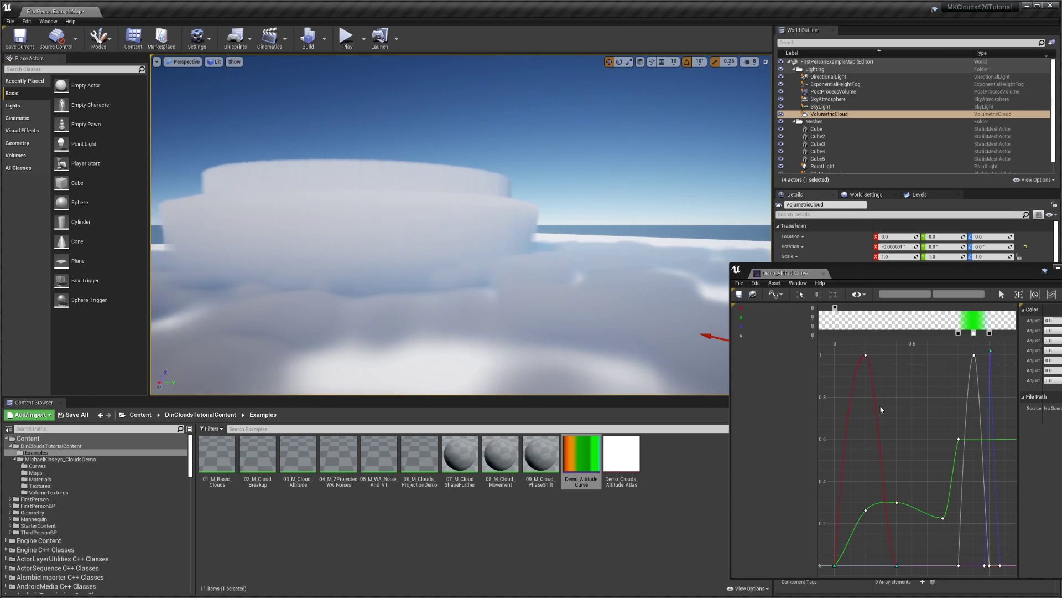
# Unpin the red, green, blue and alpha curves and select the green curve so only it is displayed
pyautogui.moveTo(971, 463); pyautogui.dragTo(990, 409, button='right')
pyautogui.scroll(-2, 948, 382)
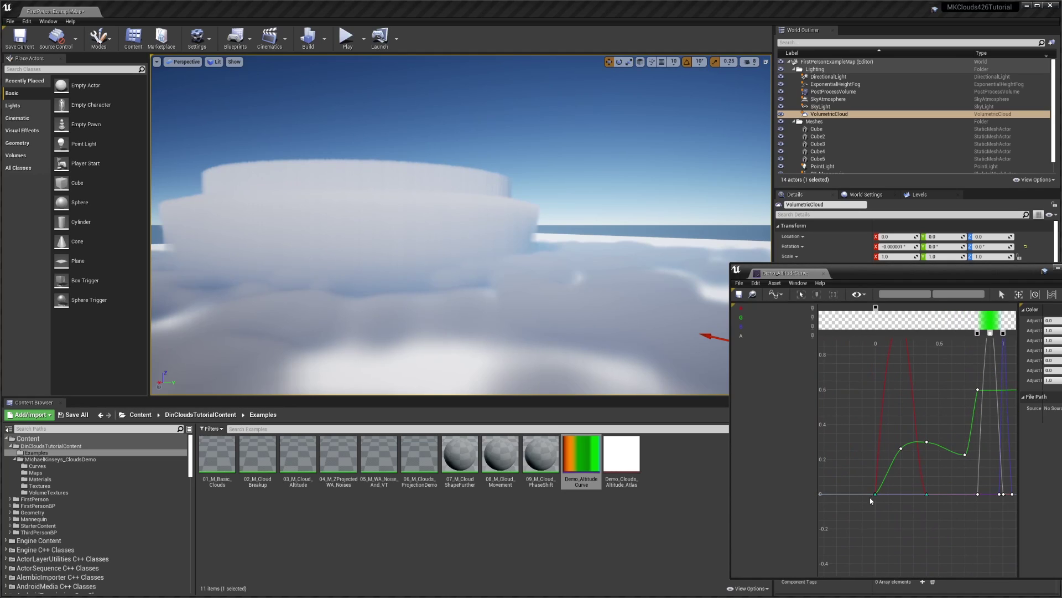
pyautogui.moveTo(870, 501); pyautogui.dragTo(813, 492, button='right')
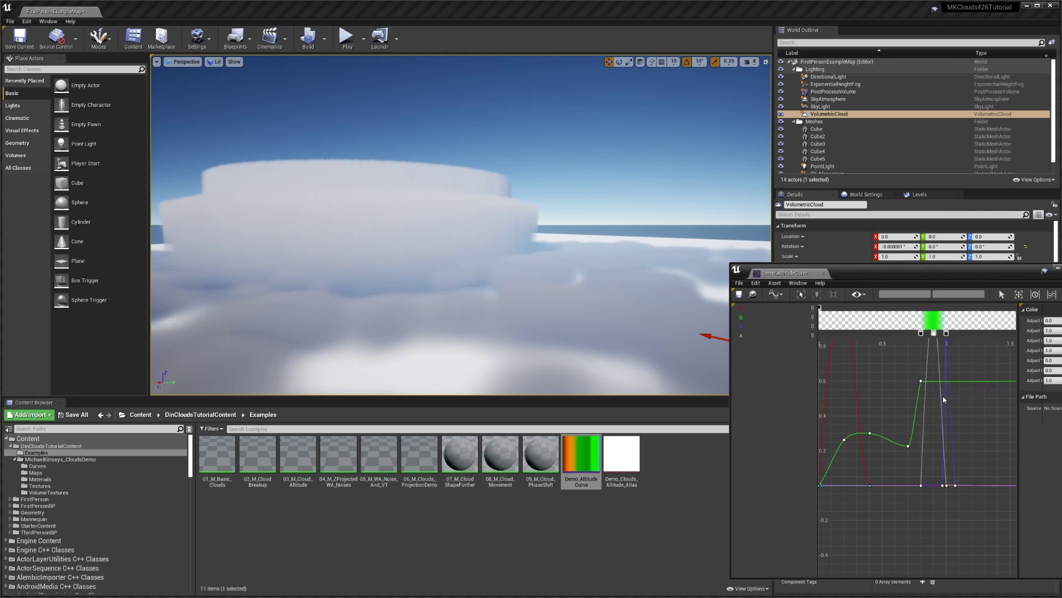
pyautogui.click(852, 437)
pyautogui.click(812, 308)
pyautogui.click(812, 326)
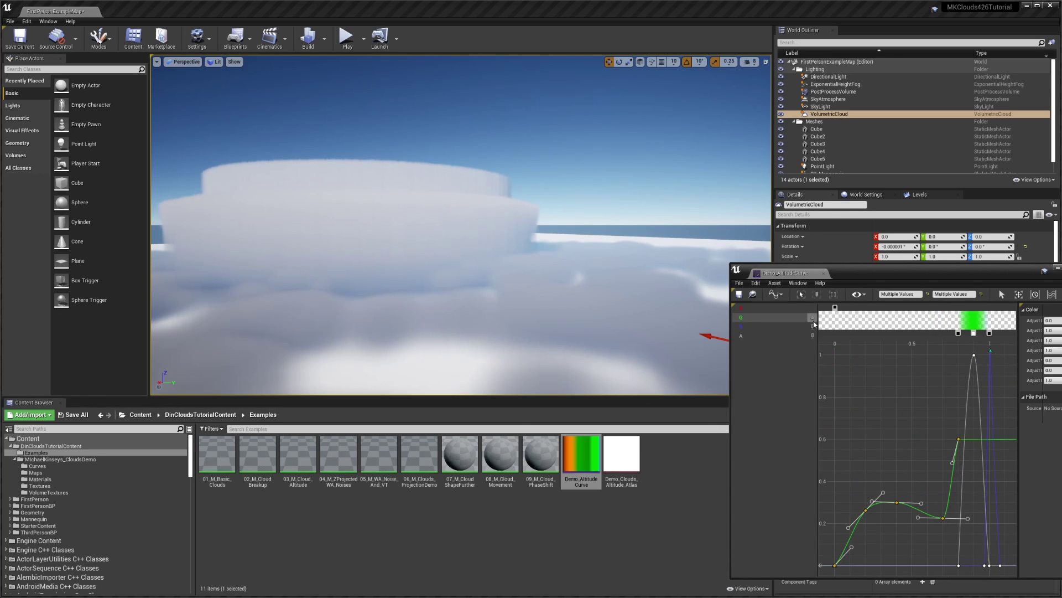
pyautogui.click(812, 316)
pyautogui.click(813, 336)
pyautogui.click(792, 318)
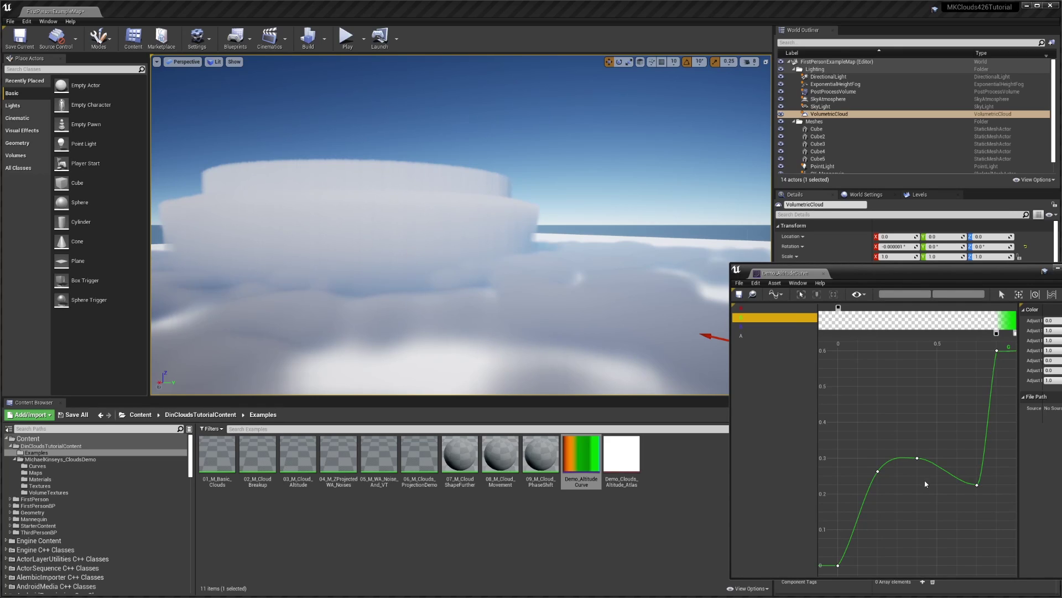
# Raise the value of the green curve's key at time 0.4 to 0.55
pyautogui.scroll(-2, 901, 448)
pyautogui.scroll(1, 902, 447)
pyautogui.moveTo(903, 439); pyautogui.dragTo(921, 461)
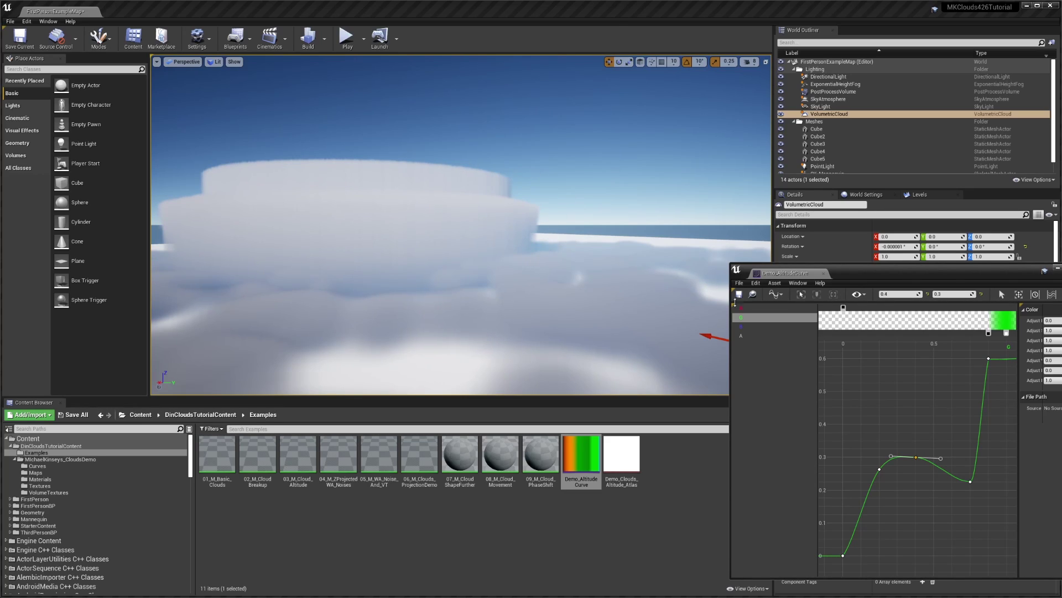
pyautogui.moveTo(920, 466); pyautogui.dragTo(922, 387)
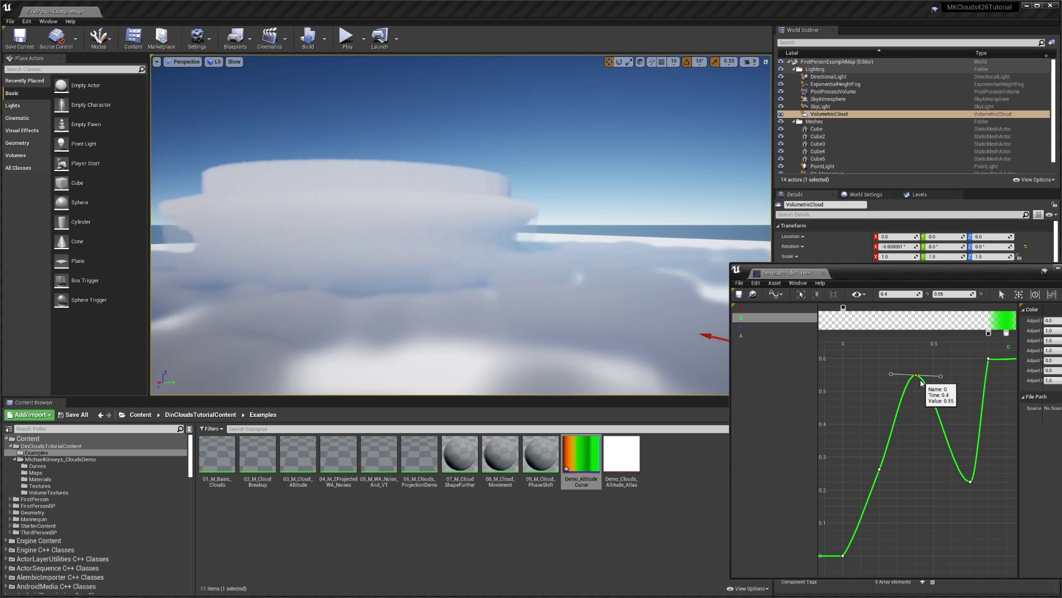
# Set the green curve's key at time 0.2 to 0.275 and lower its key at time 0.4 to 0.35
pyautogui.click(879, 470)
pyautogui.moveTo(881, 475)
pyautogui.mouseDown()
pyautogui.moveTo(880, 450)
pyautogui.moveTo(861, 430)
pyautogui.moveTo(879, 465)
pyautogui.mouseUp()
pyautogui.moveTo(916, 376)
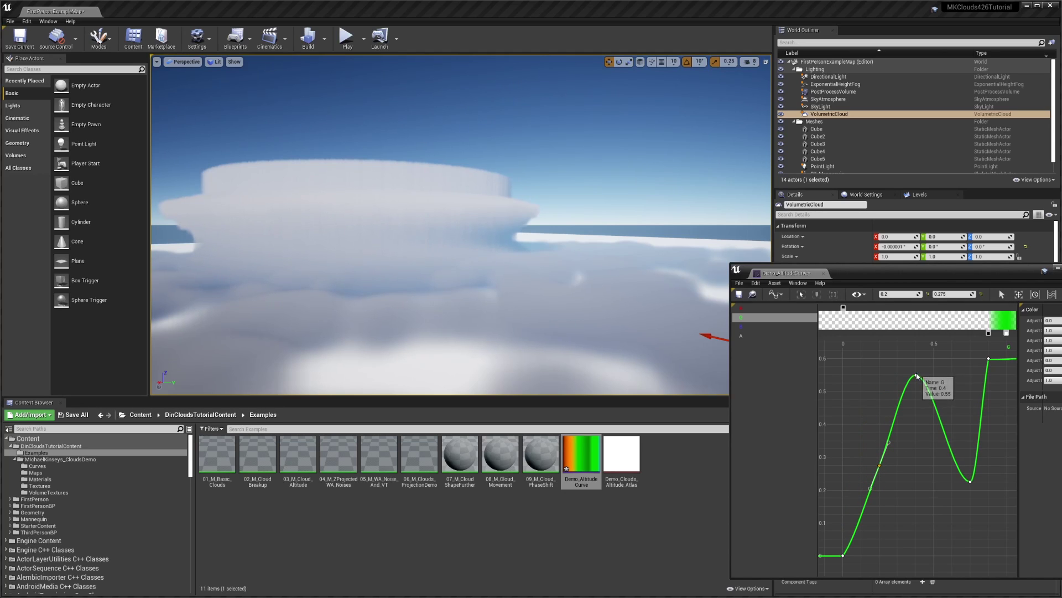
pyautogui.moveTo(917, 376); pyautogui.dragTo(922, 437)
pyautogui.moveTo(616, 315); pyautogui.dragTo(490, 260, button='right')
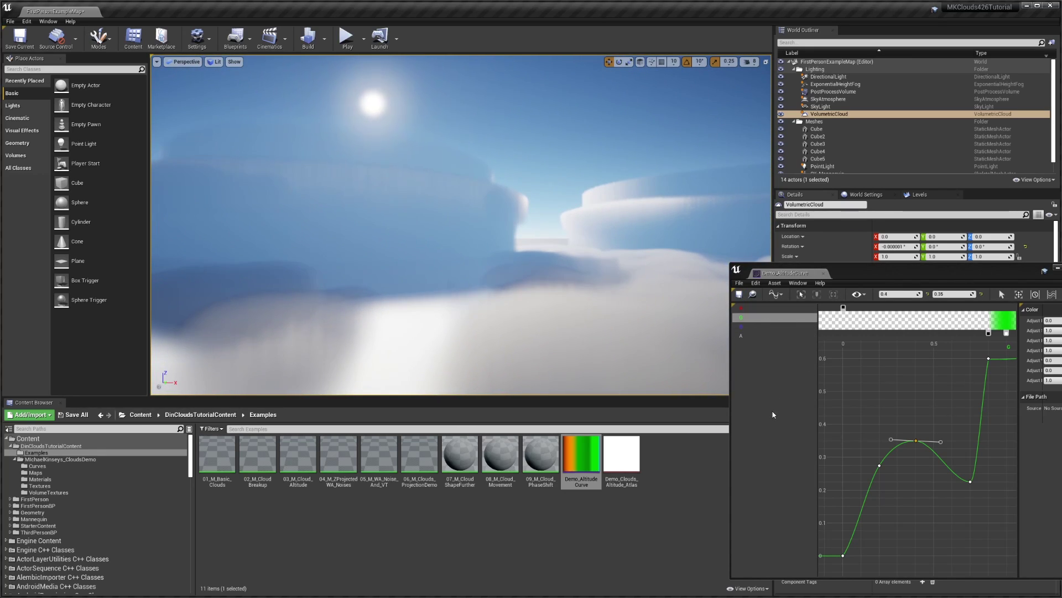
# Move the curve editor over the viewport and set the green curve's key at time 0.4 to a value of 0.4
pyautogui.moveTo(967, 272); pyautogui.dragTo(764, 161)
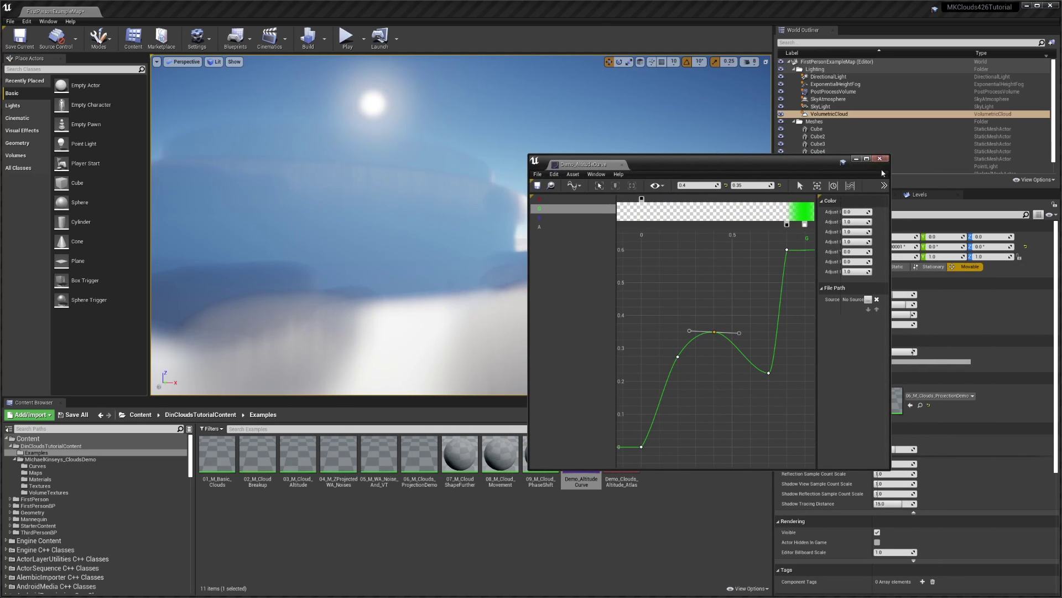
pyautogui.scroll(-2, 774, 256)
pyautogui.moveTo(748, 290); pyautogui.dragTo(743, 306, button='right')
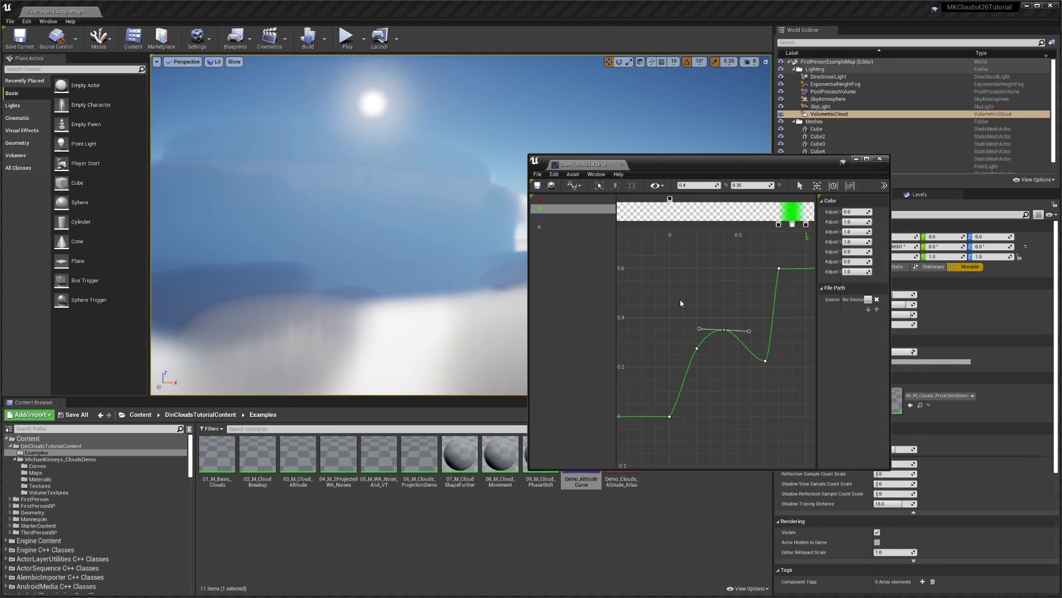
pyautogui.moveTo(725, 335); pyautogui.dragTo(725, 346)
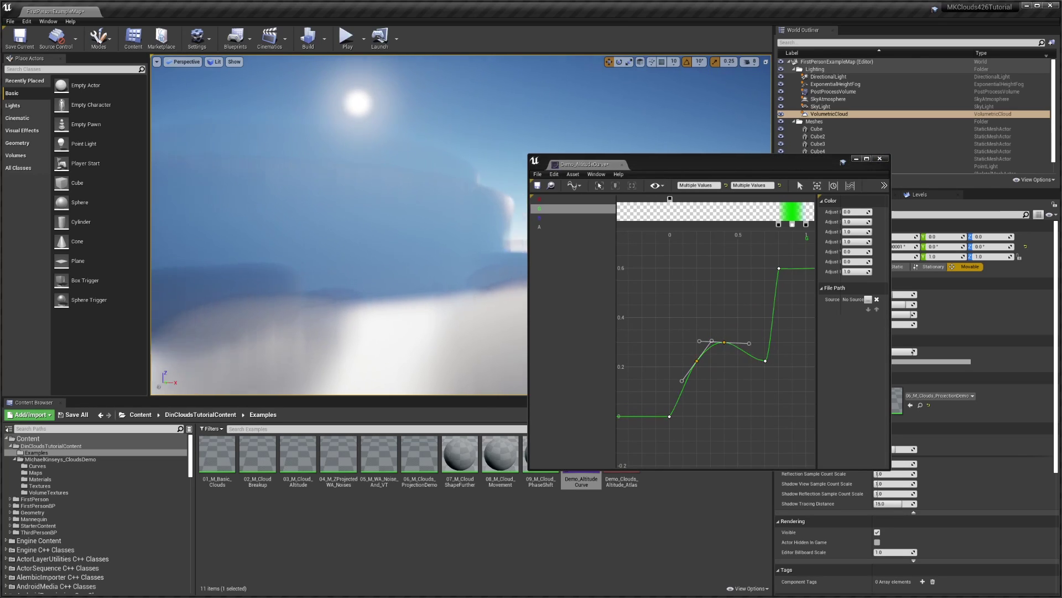
pyautogui.moveTo(751, 370); pyautogui.dragTo(724, 317)
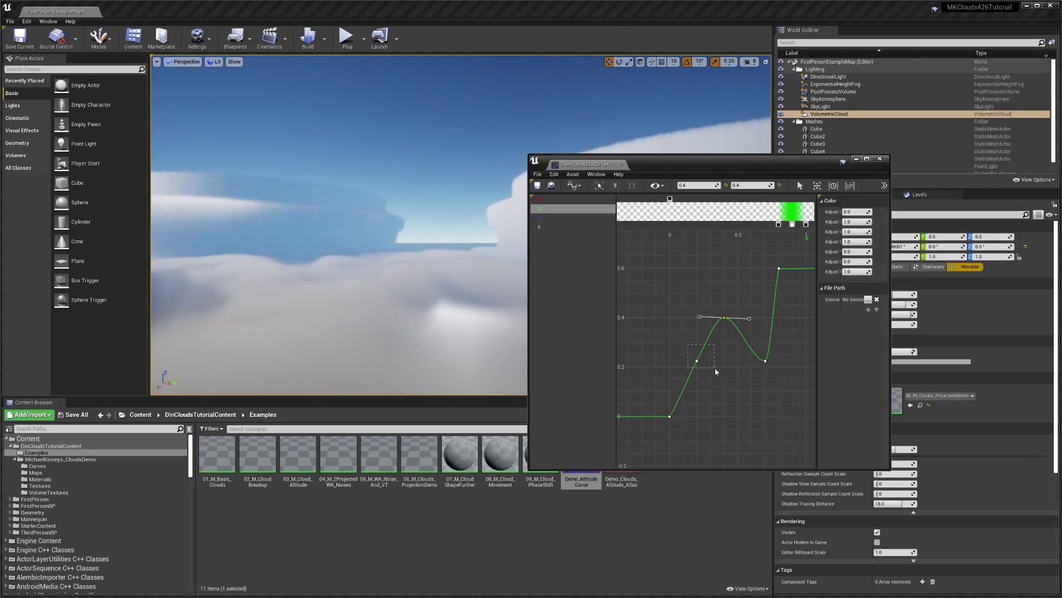
# Move the green curve's key at time 0.2 to time 0.1 and value 0.25, and close the curve editor
pyautogui.moveTo(697, 360); pyautogui.dragTo(690, 355)
pyautogui.moveTo(381, 268); pyautogui.dragTo(265, 260, button='right')
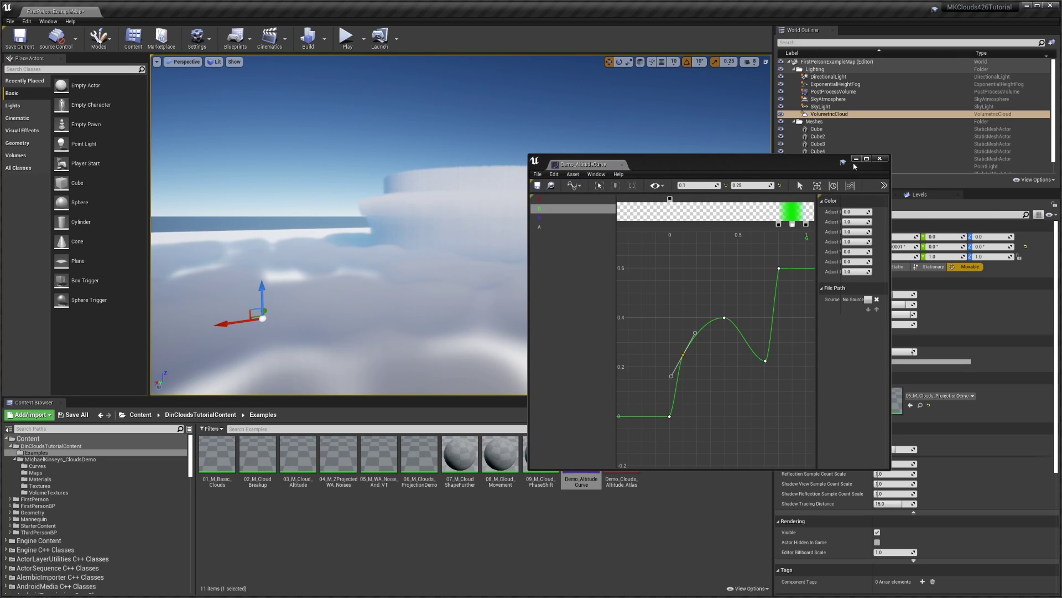
pyautogui.click(879, 158)
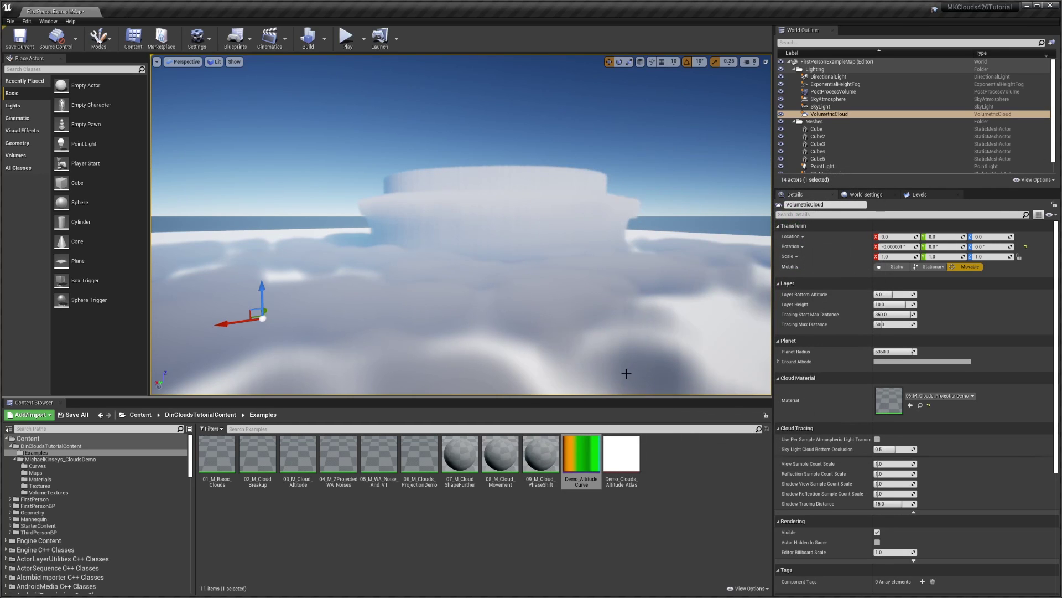
pyautogui.moveTo(628, 373); pyautogui.dragTo(628, 372, button='right')
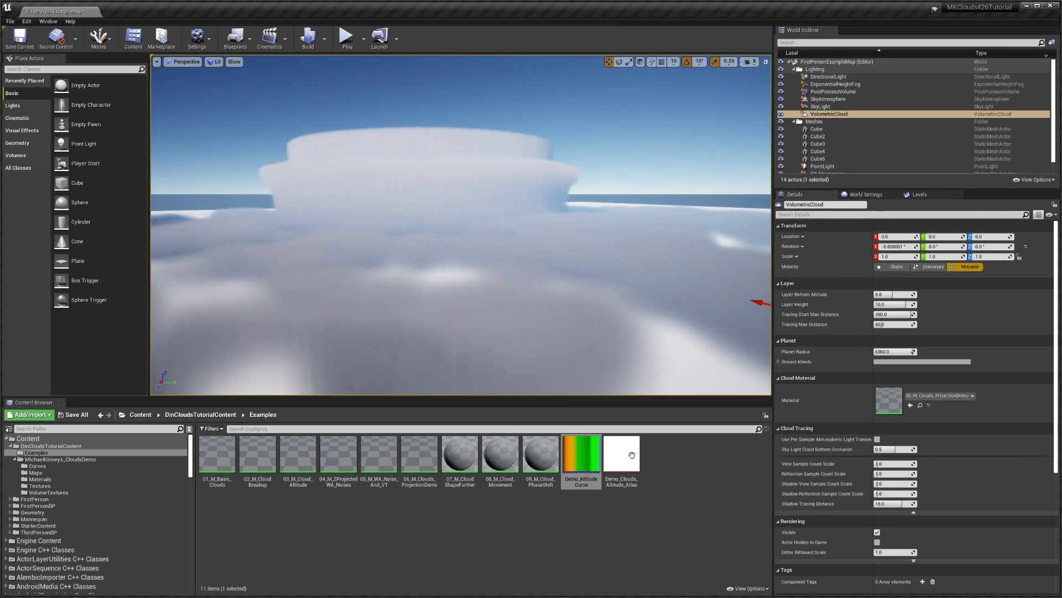
# Reopen Demo_AltitudeCurve and examine the alpha curve around its peak alongside the cloud tower
pyautogui.doubleClick(581, 454)
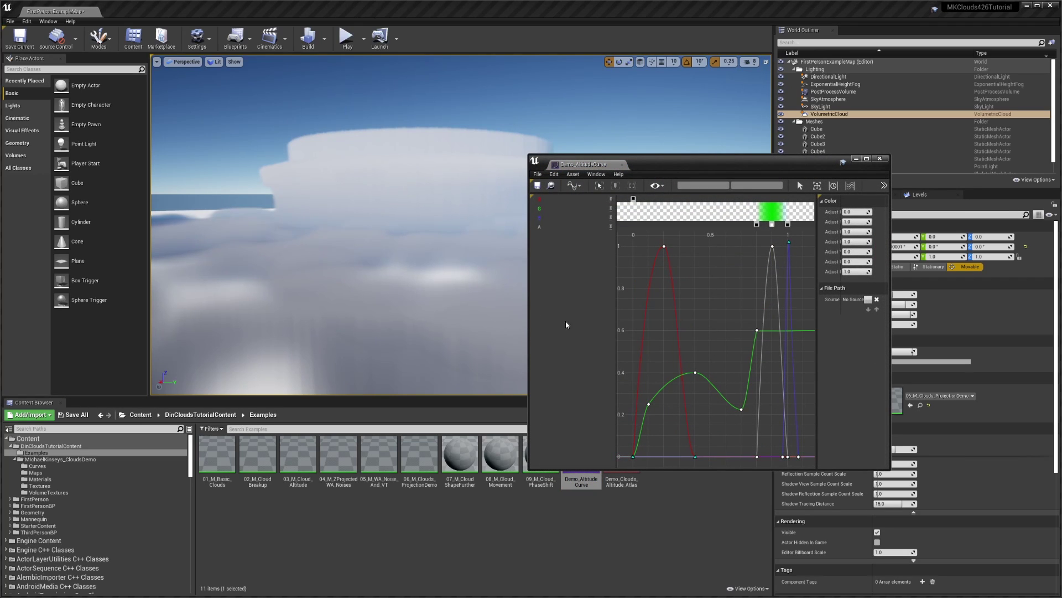
pyautogui.moveTo(404, 233); pyautogui.dragTo(403, 232, button='right')
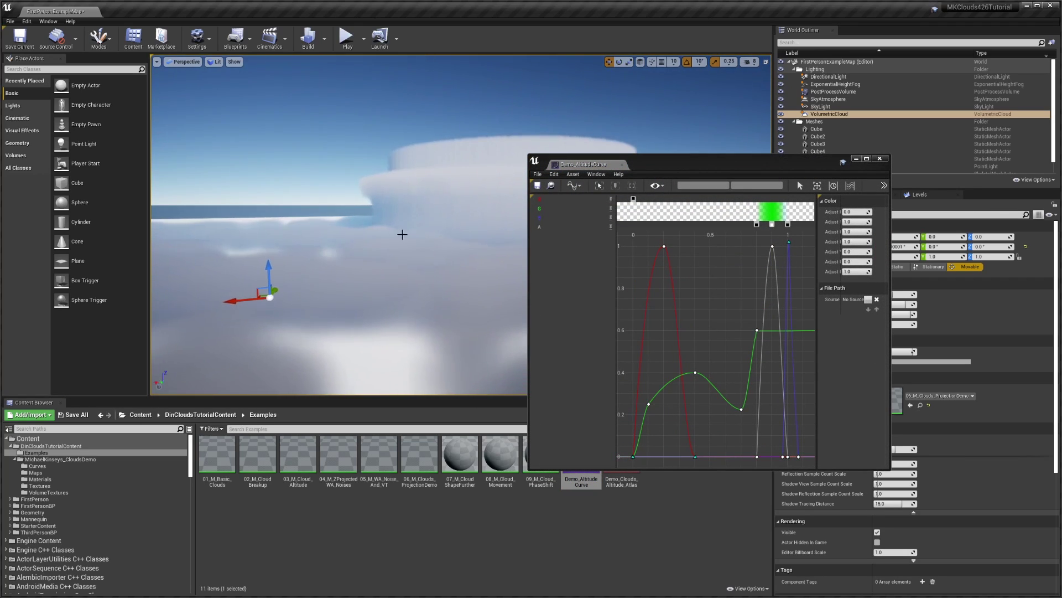
pyautogui.moveTo(738, 317); pyautogui.dragTo(697, 322, button='right')
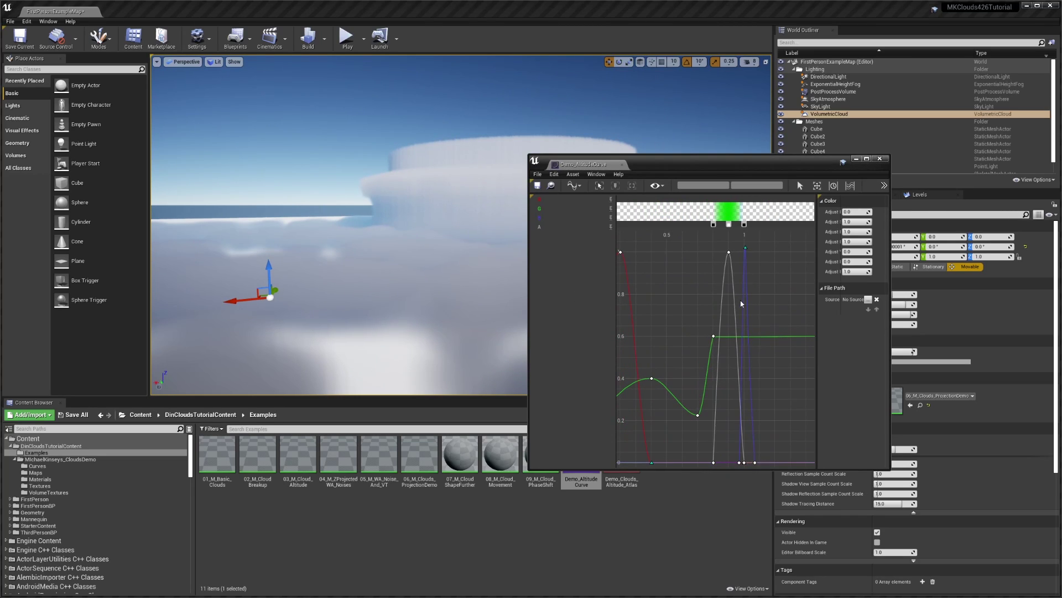
pyautogui.moveTo(735, 300)
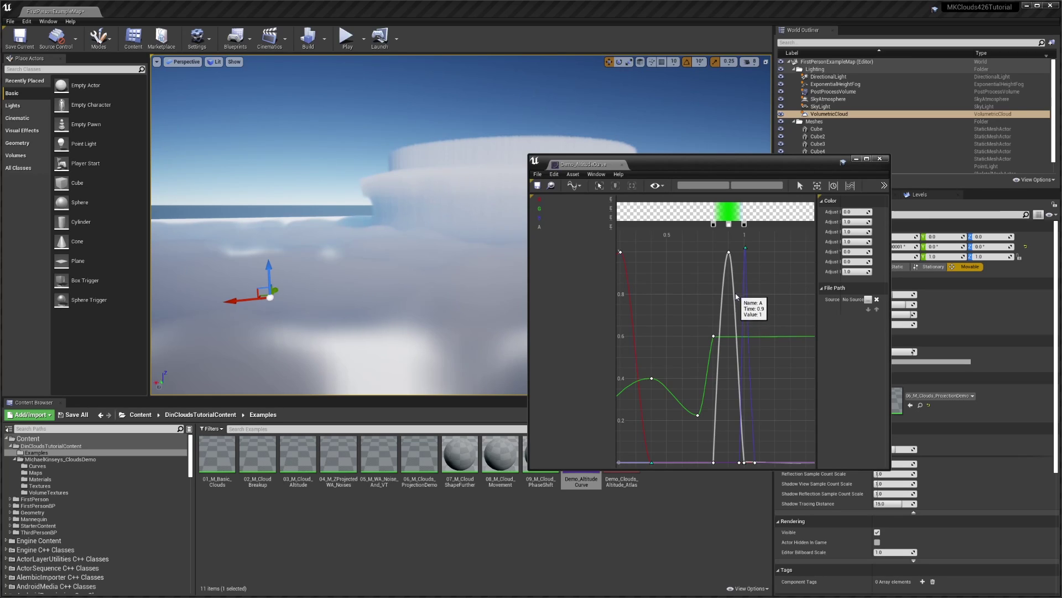
# Examine the alpha and blue curves near time 1 alongside the full set of altitude curves, and close the curve editor
pyautogui.moveTo(721, 408); pyautogui.dragTo(784, 306, button='right')
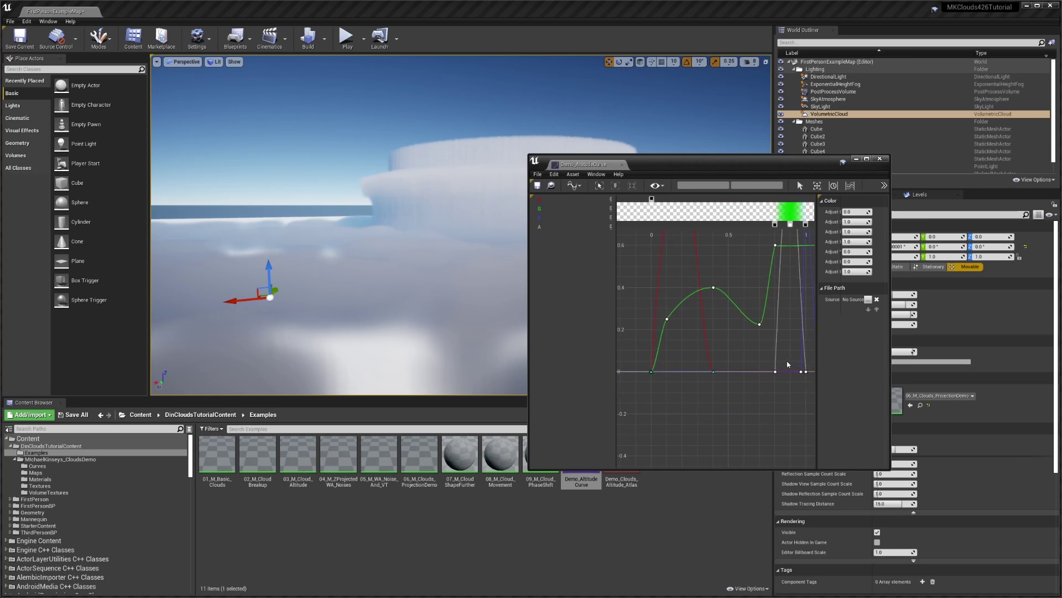
pyautogui.moveTo(788, 364); pyautogui.dragTo(692, 427, button='right')
pyautogui.scroll(-1, 728, 396)
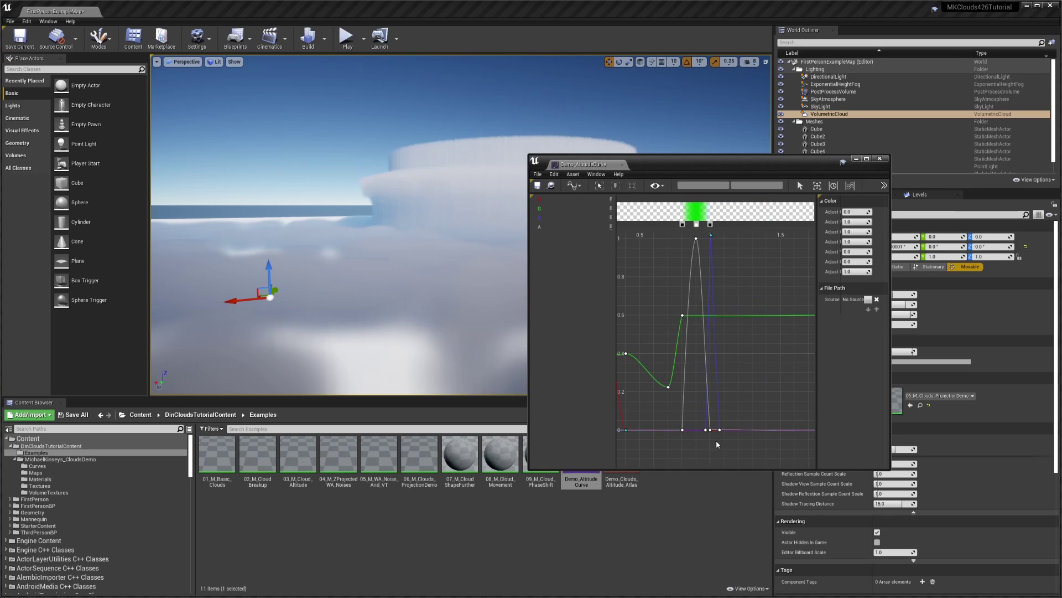
pyautogui.moveTo(737, 394); pyautogui.dragTo(724, 369, button='right')
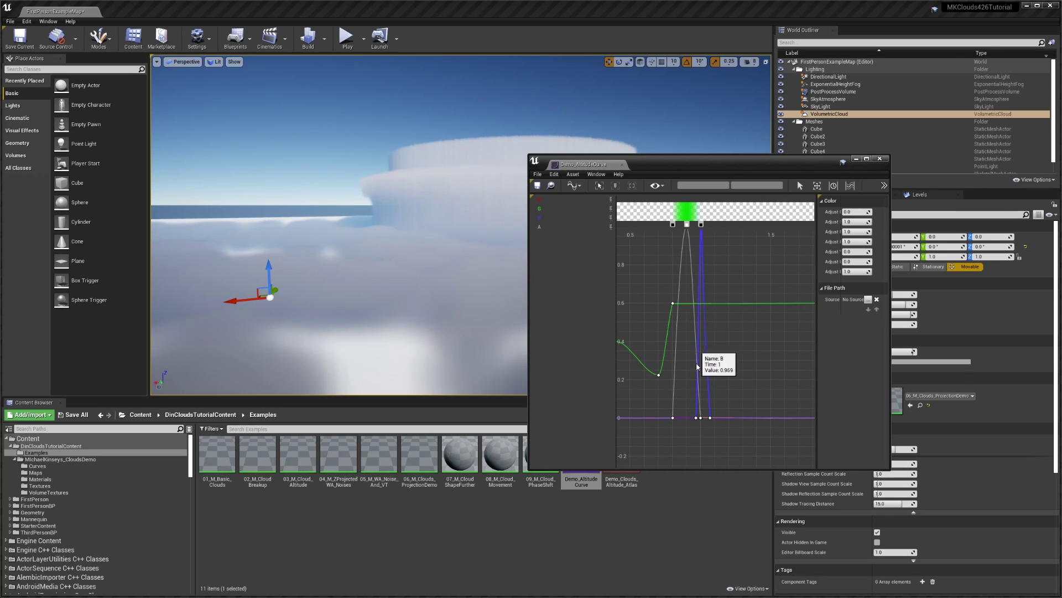
pyautogui.moveTo(695, 418)
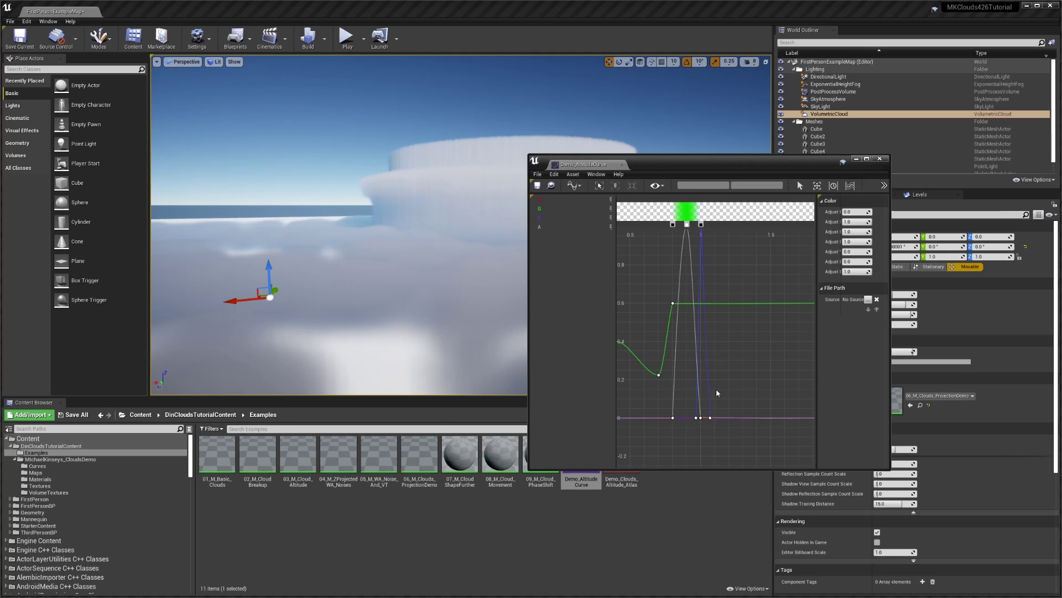
pyautogui.moveTo(716, 389); pyautogui.dragTo(918, 387, button='right')
pyautogui.moveTo(791, 387); pyautogui.dragTo(635, 394, button='right')
pyautogui.scroll(-2, 686, 378)
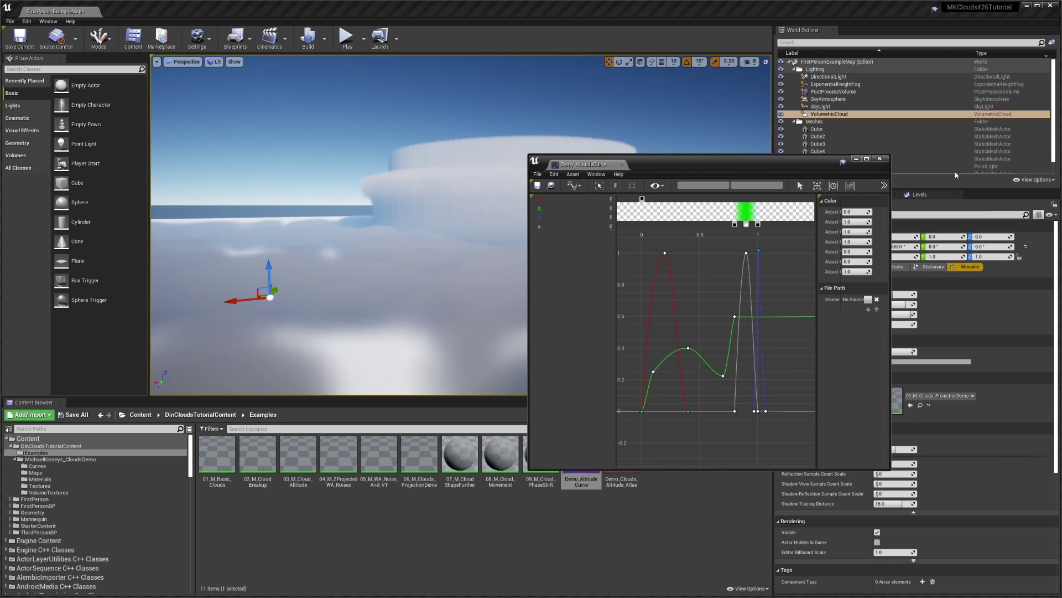
pyautogui.click(880, 159)
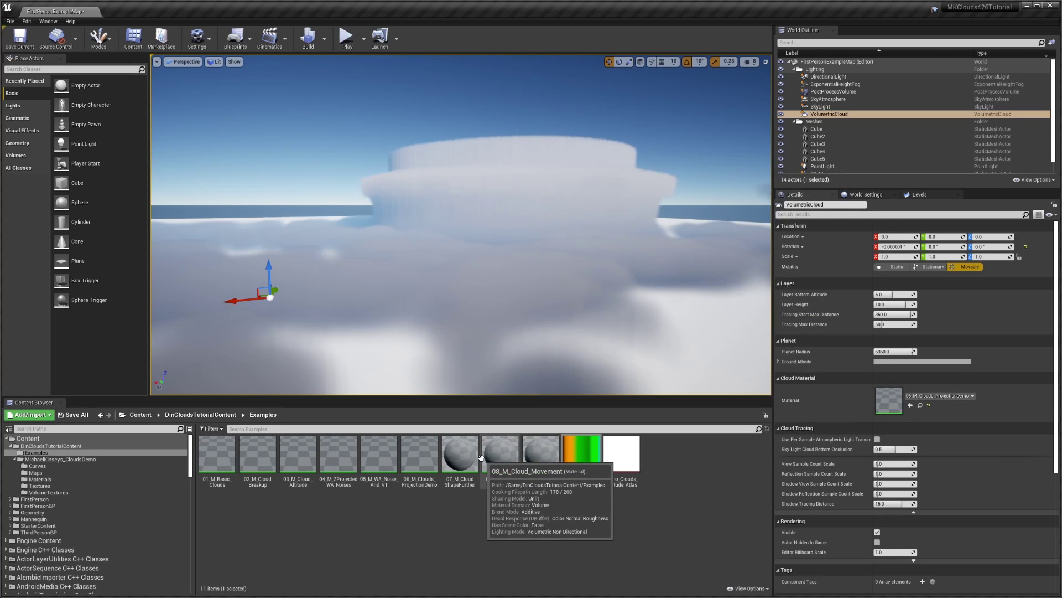
# Open the 07_M_CloudShapeFurther material and assign VT_PerlinWorley_Balanced from the VolumeTextures folder to its empty texture sample node
pyautogui.click(460, 456)
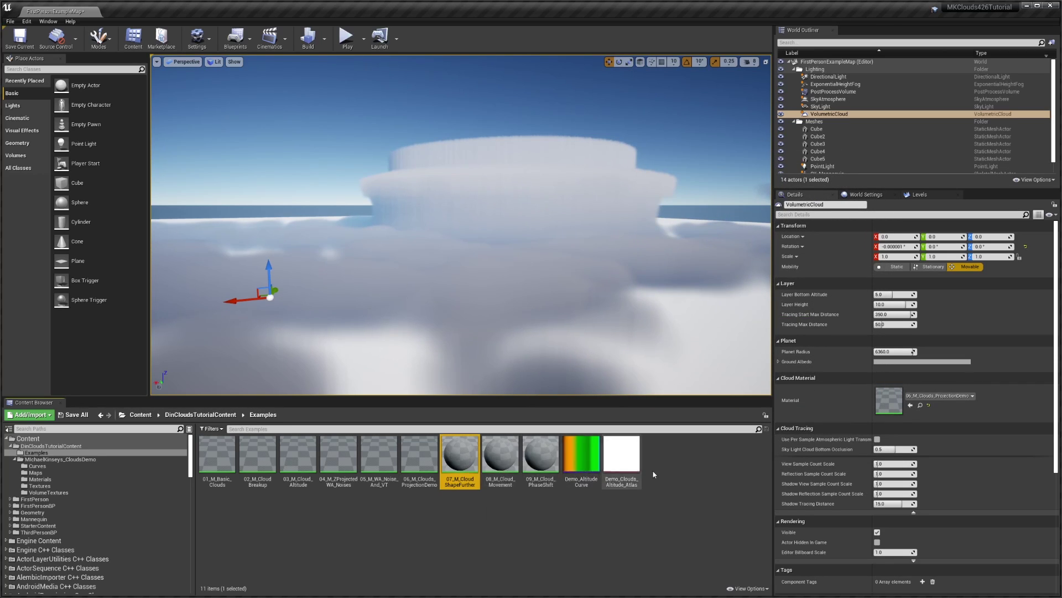
pyautogui.doubleClick(468, 471)
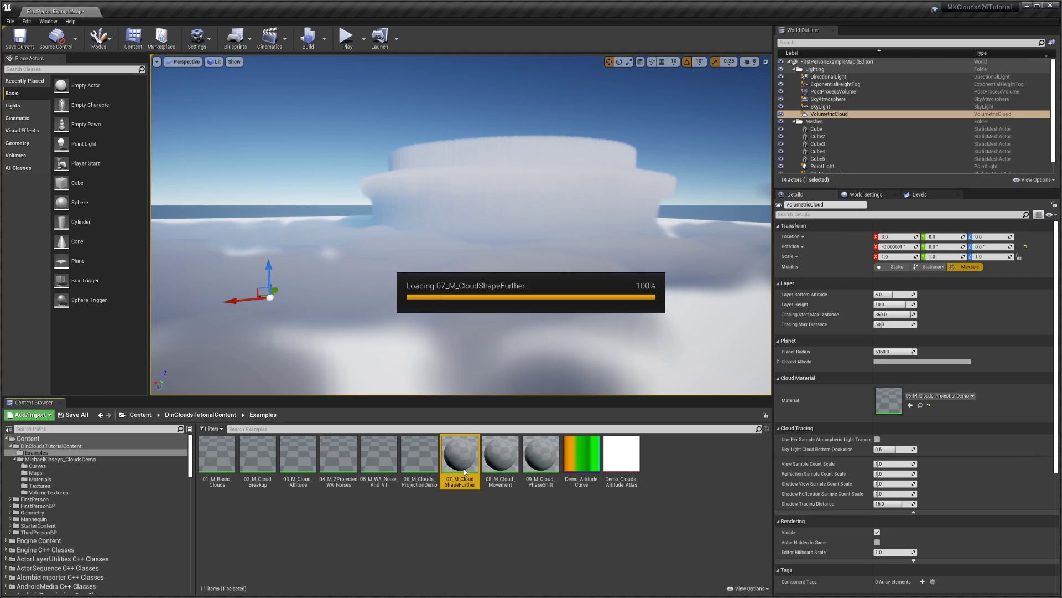
pyautogui.scroll(-9, 671, 338)
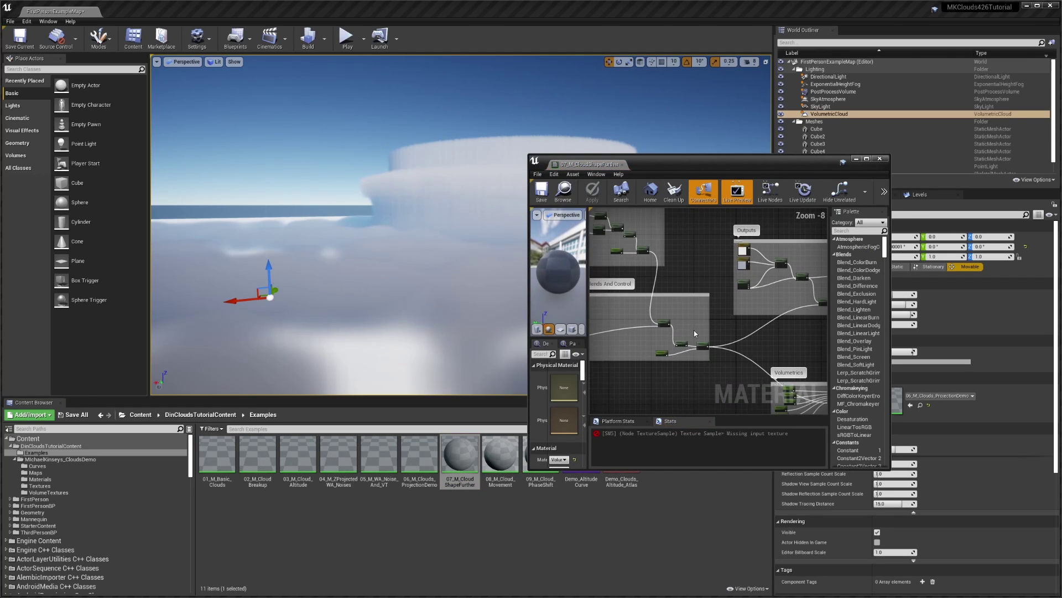
pyautogui.moveTo(672, 338); pyautogui.dragTo(814, 316, button='right')
pyautogui.moveTo(698, 304); pyautogui.dragTo(769, 312, button='right')
pyautogui.scroll(2, 713, 316)
pyautogui.scroll(1, 713, 316)
pyautogui.click(714, 320)
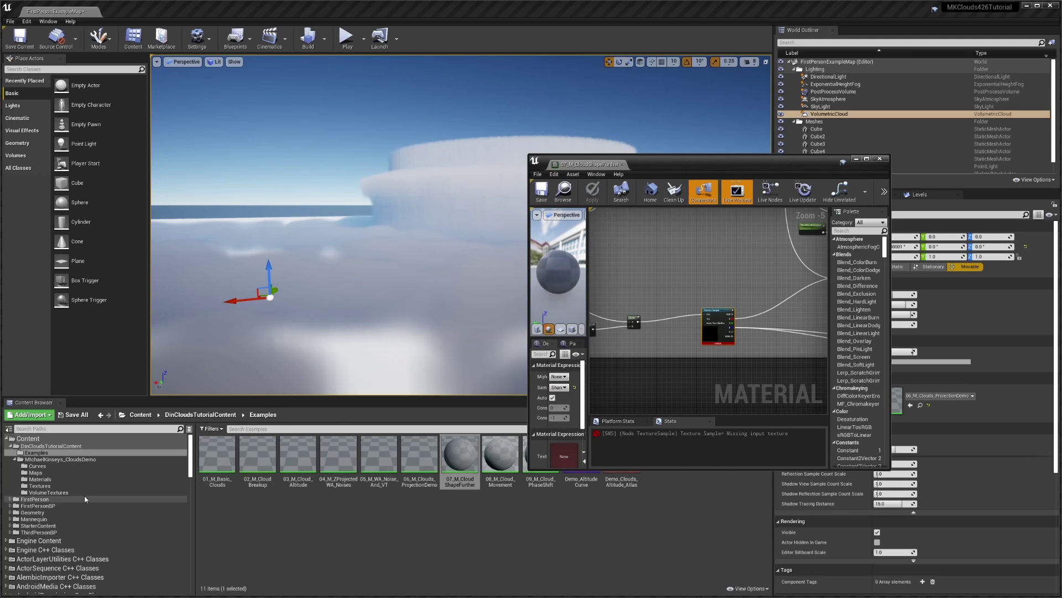
pyautogui.click(65, 480)
pyautogui.click(40, 485)
pyautogui.click(49, 492)
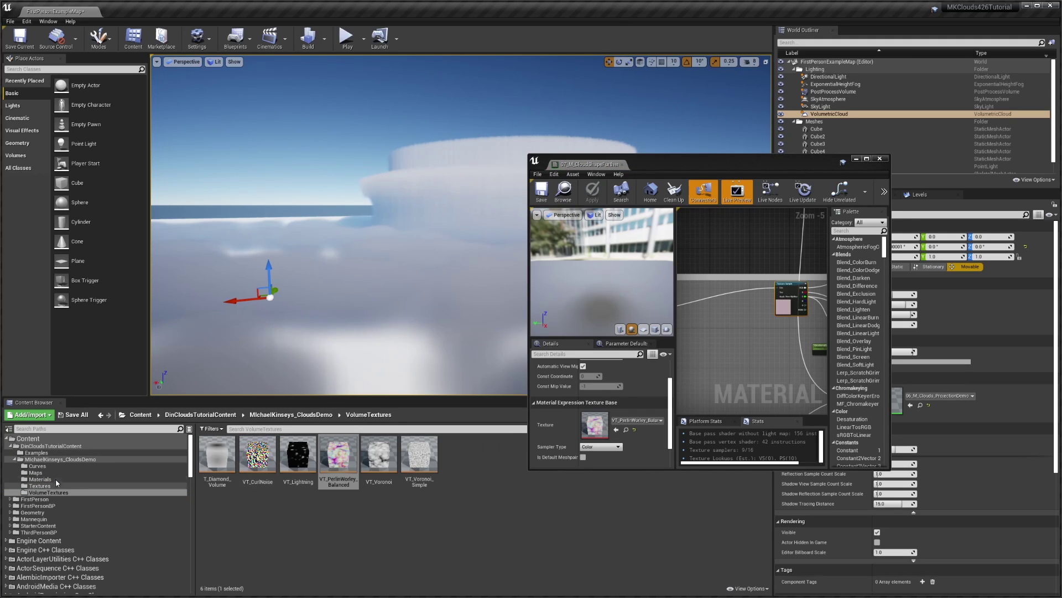
# Browse the clouds demo content folders back to Examples and close the 07_M_CloudShapeFurther material
pyautogui.click(55, 485)
pyautogui.click(50, 479)
pyautogui.click(44, 472)
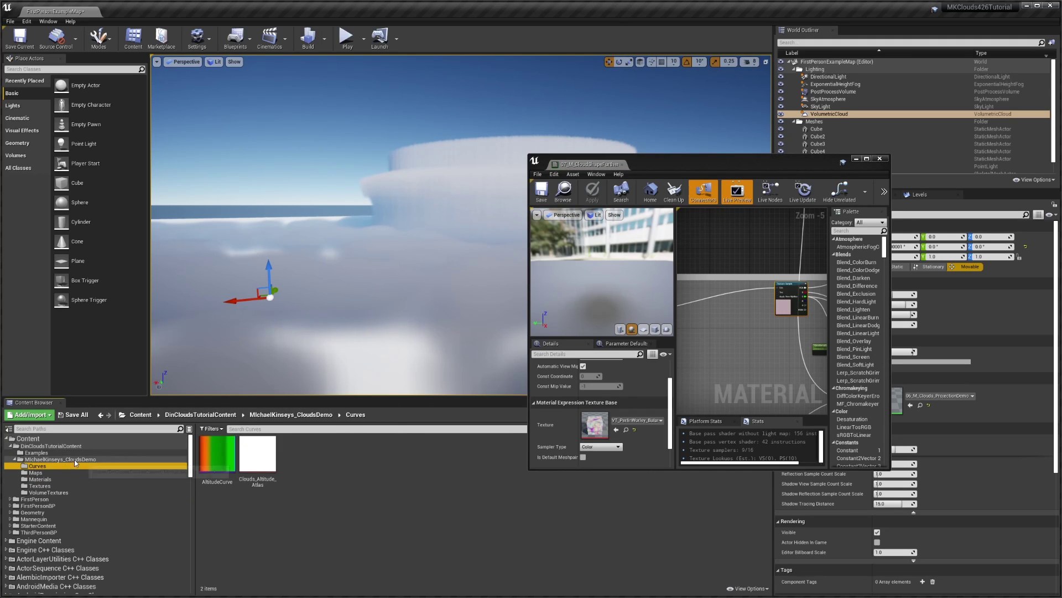
pyautogui.click(86, 460)
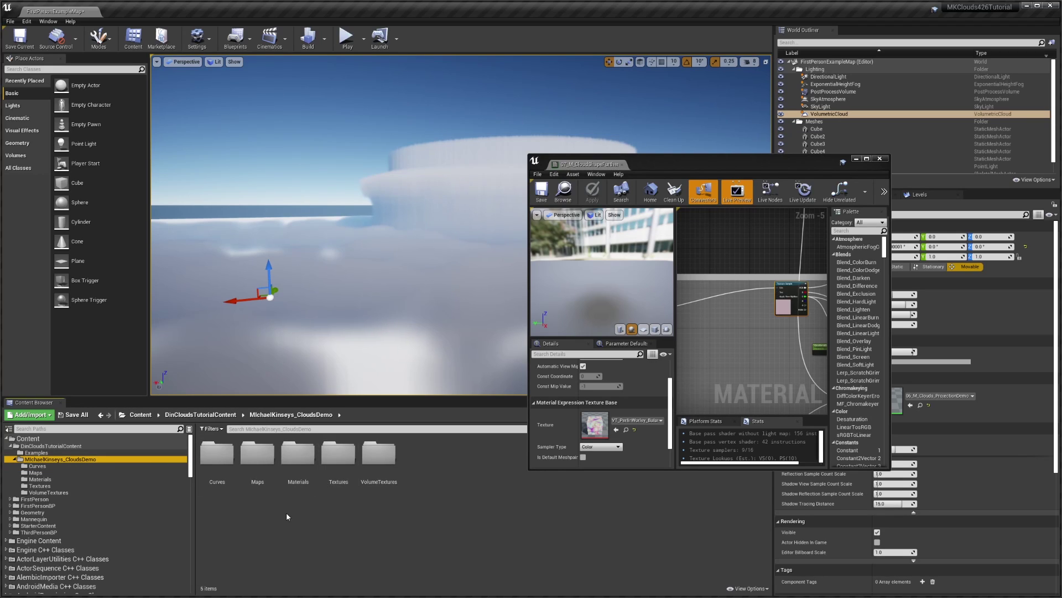
pyautogui.click(100, 452)
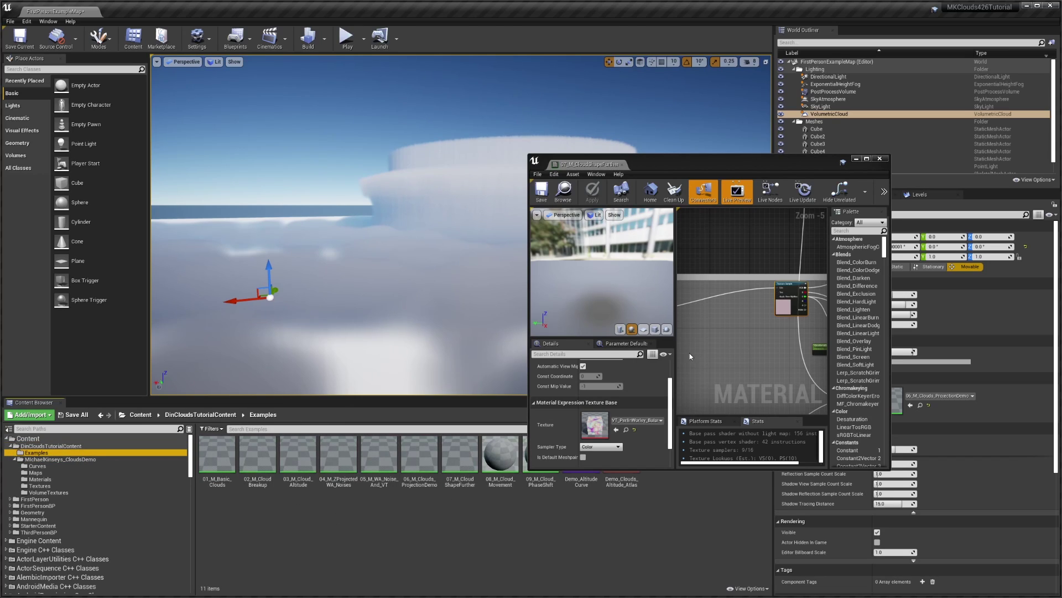
pyautogui.click(880, 159)
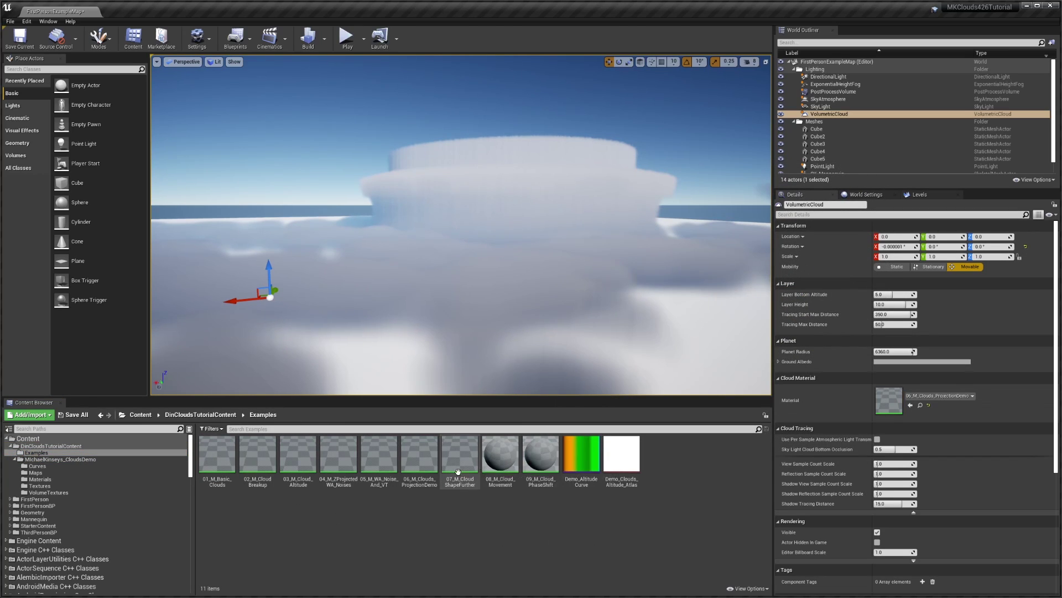
# Assign 07_M_CloudShapeFurther as the volumetric cloud's material and look around at the resulting clouds
pyautogui.moveTo(460, 454); pyautogui.dragTo(891, 402)
pyautogui.moveTo(679, 270); pyautogui.dragTo(885, 246, button='right')
pyautogui.moveTo(462, 225); pyautogui.dragTo(611, 221, button='right')
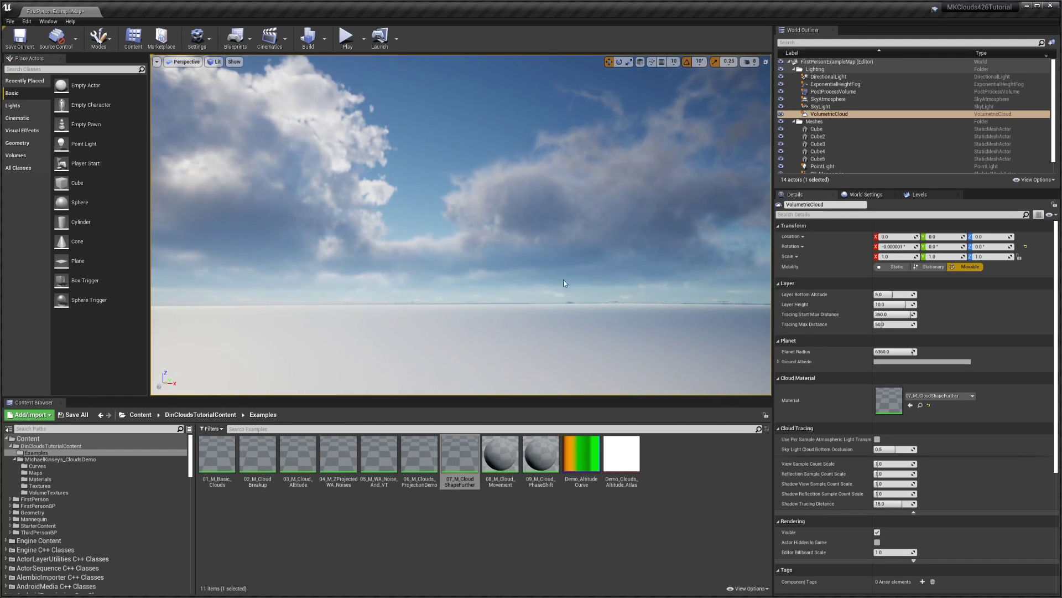
pyautogui.moveTo(563, 283); pyautogui.dragTo(687, 271, button='right')
pyautogui.moveTo(606, 240); pyautogui.dragTo(606, 272, button='right')
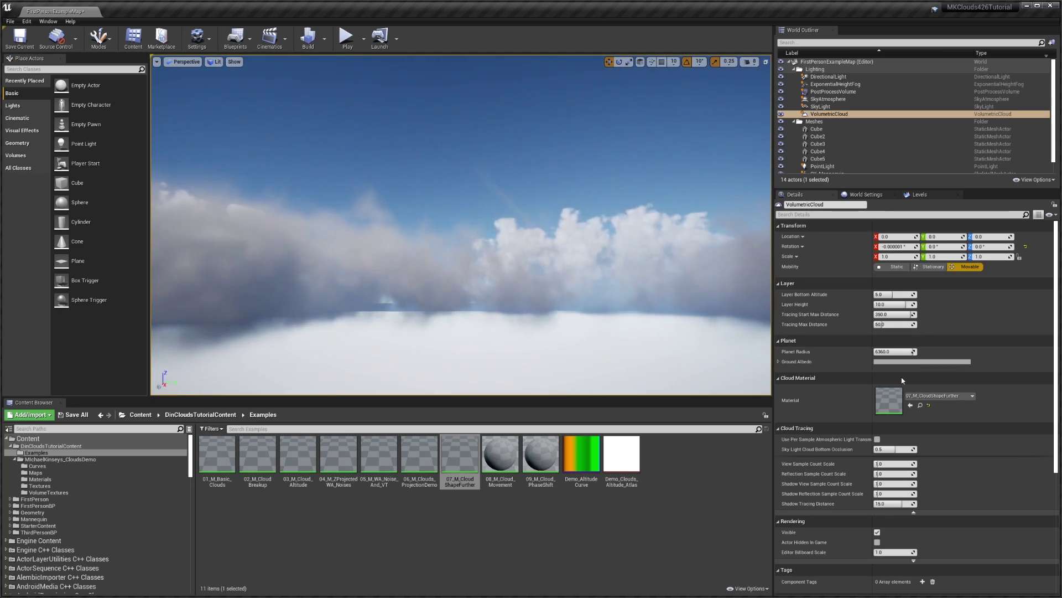
# Open the cloud's material full screen and inspect the VT_PerlinWorley_Balanced volume texture used by the Stratus group's texture sample
pyautogui.doubleClick(885, 408)
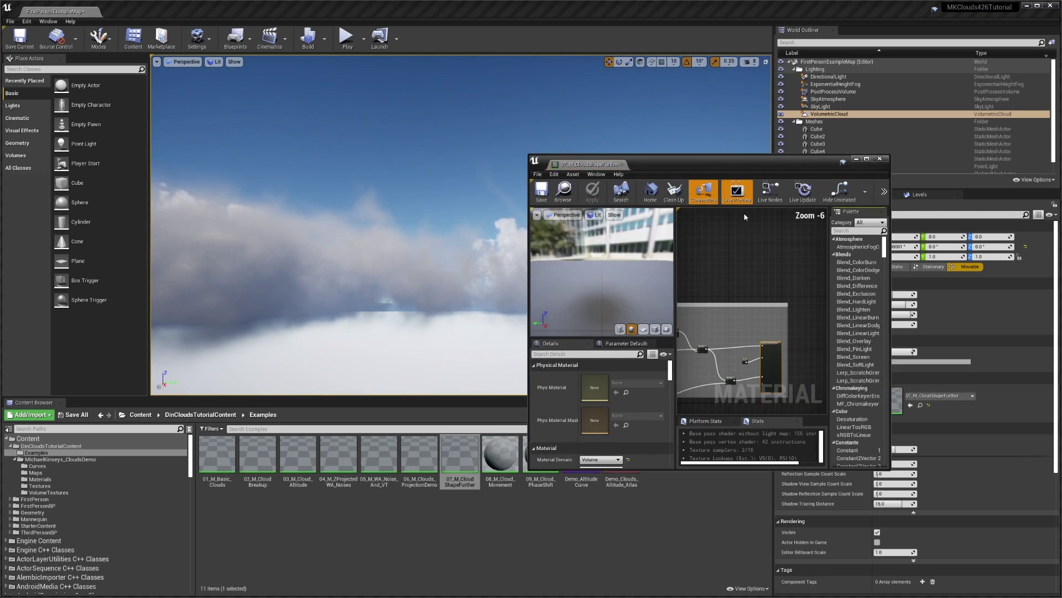
pyautogui.doubleClick(733, 165)
pyautogui.scroll(-5, 651, 317)
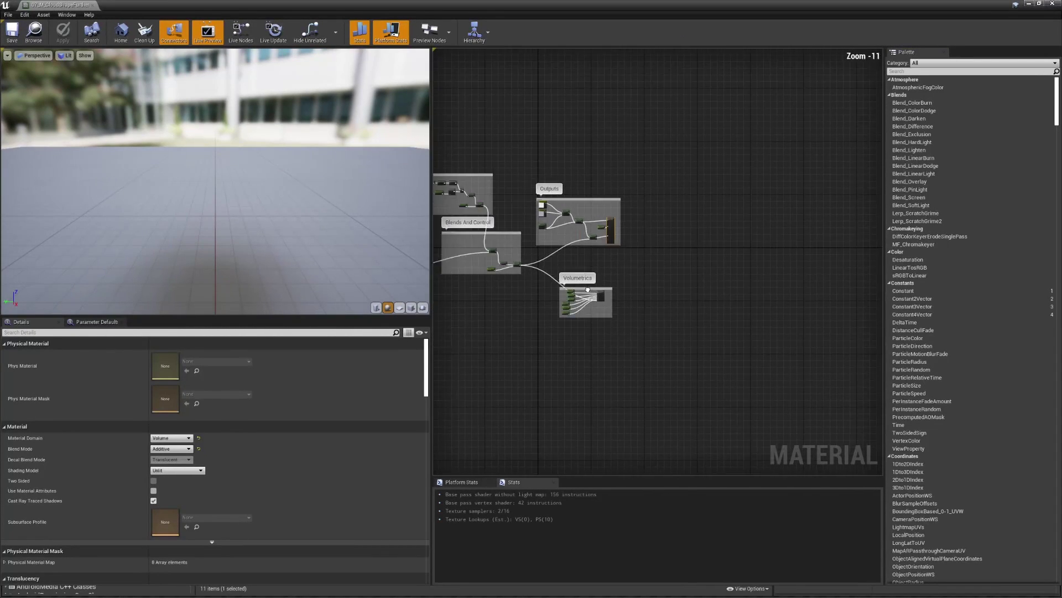
pyautogui.scroll(7, 651, 317)
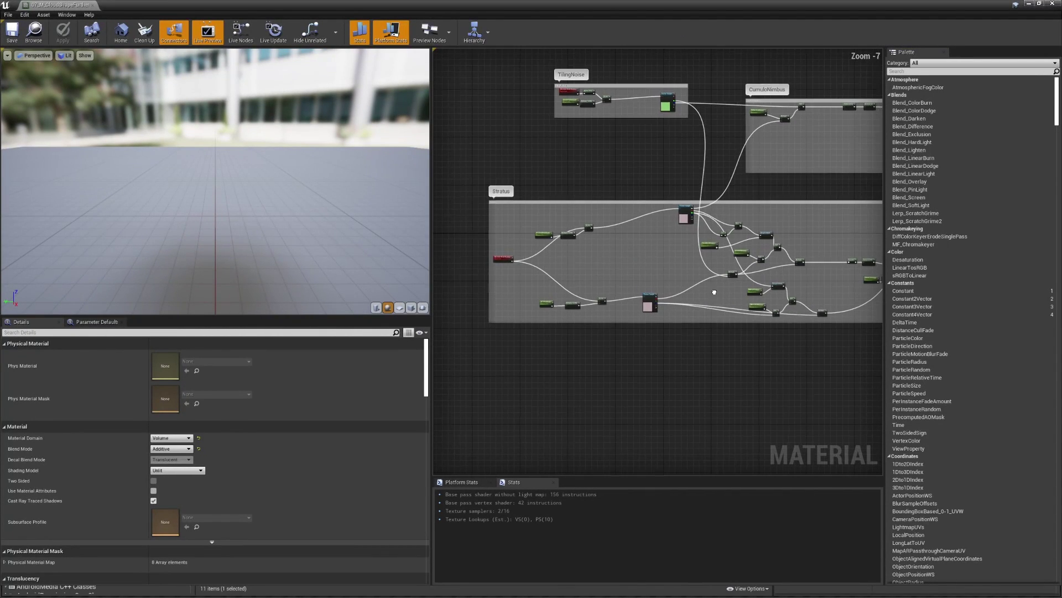
pyautogui.scroll(2, 624, 329)
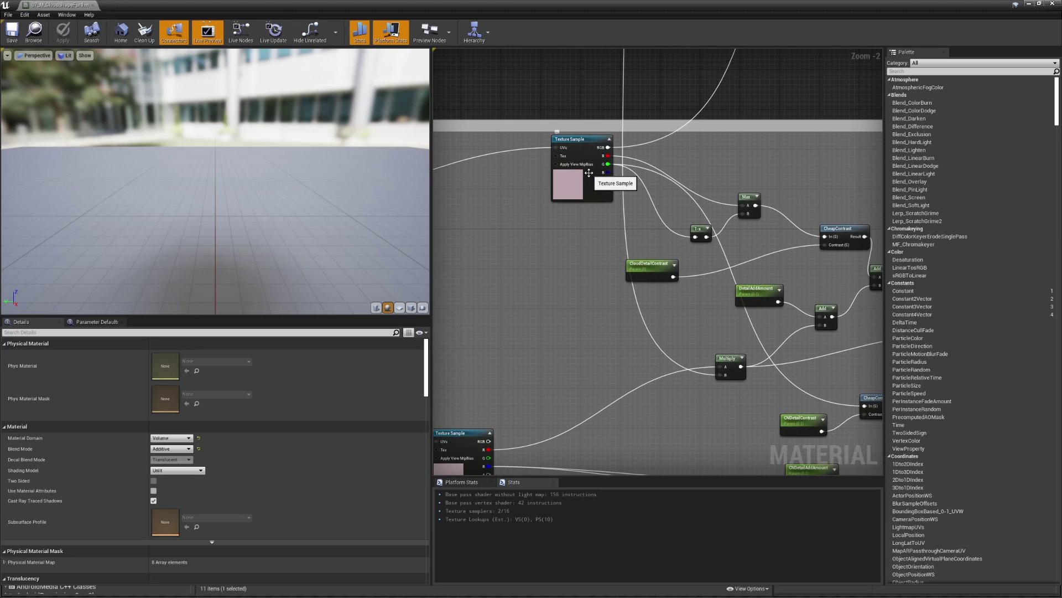
pyautogui.click(576, 185)
pyautogui.doubleClick(166, 436)
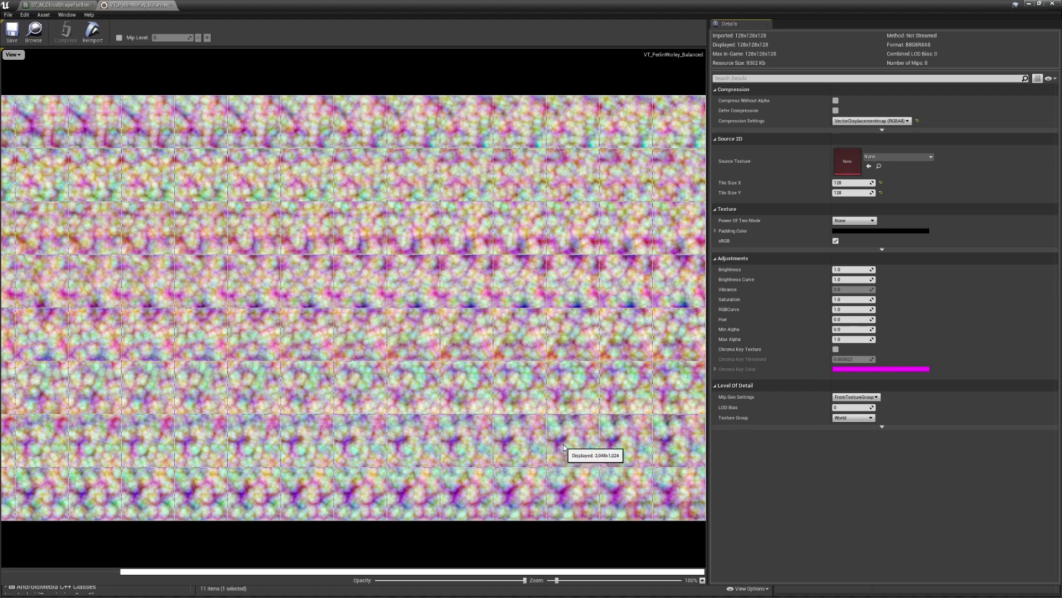
pyautogui.click(173, 5)
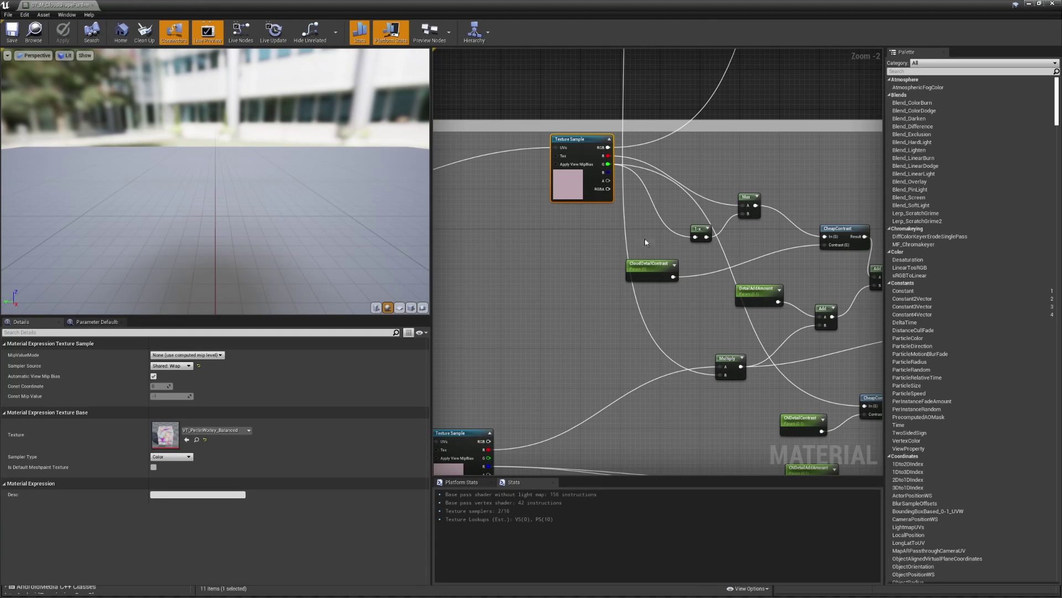
# Examine the TilingNoise group's mask texture and how it feeds the Cumulonimbus and Stratus node groups
pyautogui.rightClick(766, 225)
pyautogui.scroll(-5, 733, 165)
pyautogui.moveTo(688, 103); pyautogui.dragTo(709, 231, button='right')
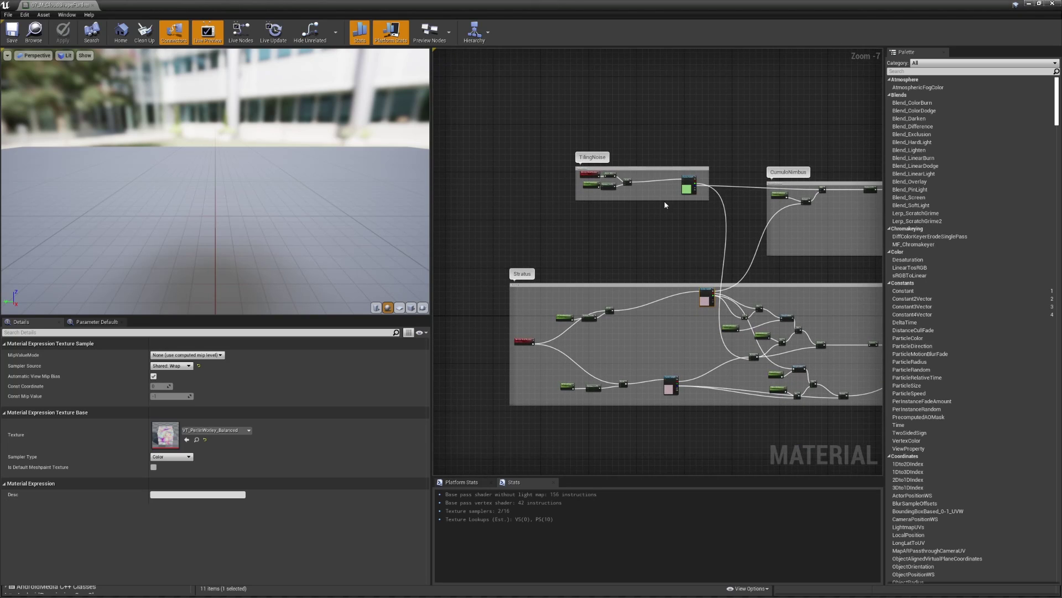
pyautogui.click(690, 191)
pyautogui.moveTo(690, 192); pyautogui.dragTo(593, 146, button='right')
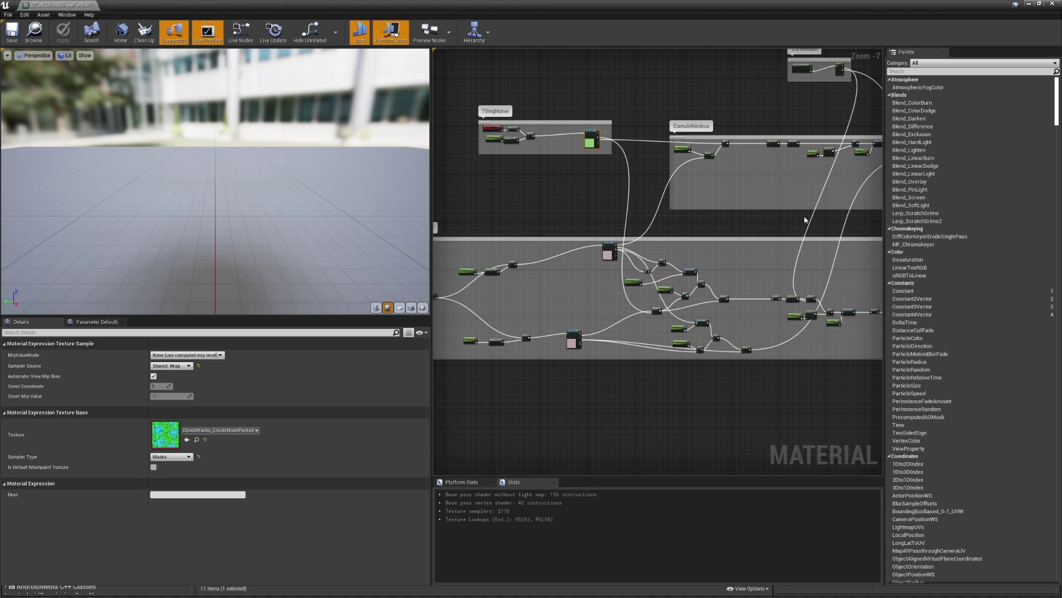
pyautogui.moveTo(784, 223); pyautogui.dragTo(673, 246, button='right')
pyautogui.scroll(-2, 742, 245)
pyautogui.moveTo(742, 246); pyautogui.dragTo(709, 252, button='right')
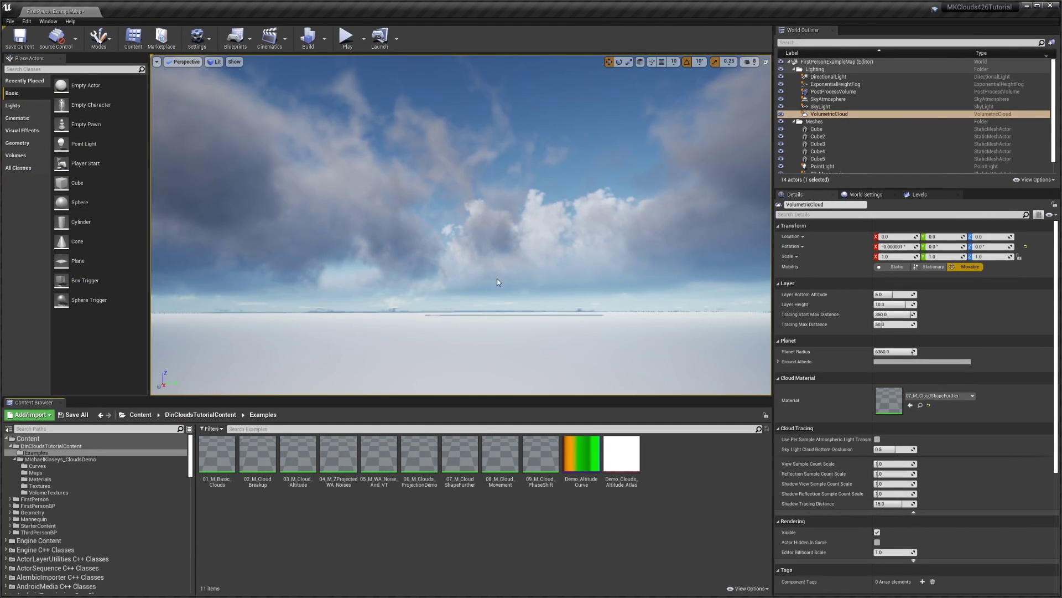
# Look around the sky in the viewport to examine the cloud layers shaped by 07_M_CloudShapeFurther
pyautogui.moveTo(498, 279); pyautogui.dragTo(549, 277, button='right')
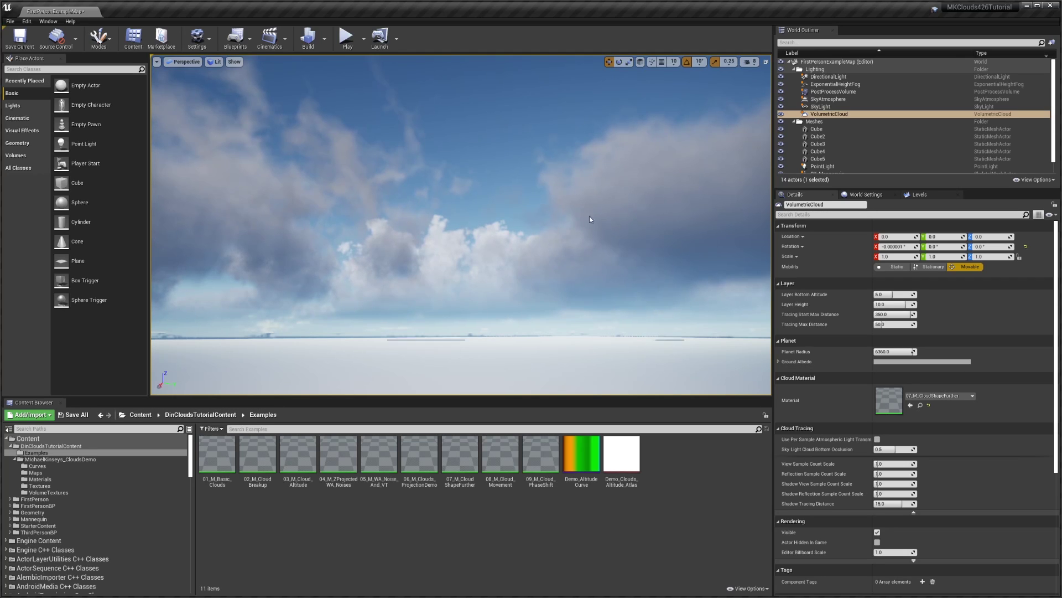
pyautogui.moveTo(589, 216); pyautogui.dragTo(581, 199, button='right')
pyautogui.moveTo(423, 332); pyautogui.dragTo(439, 334, button='right')
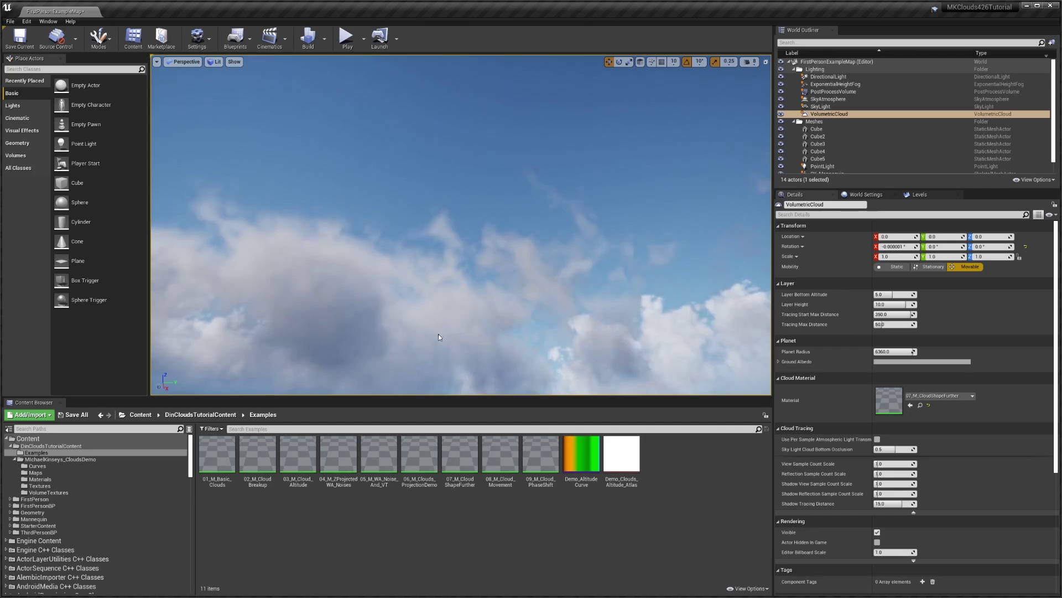
pyautogui.moveTo(483, 300); pyautogui.dragTo(485, 318, button='right')
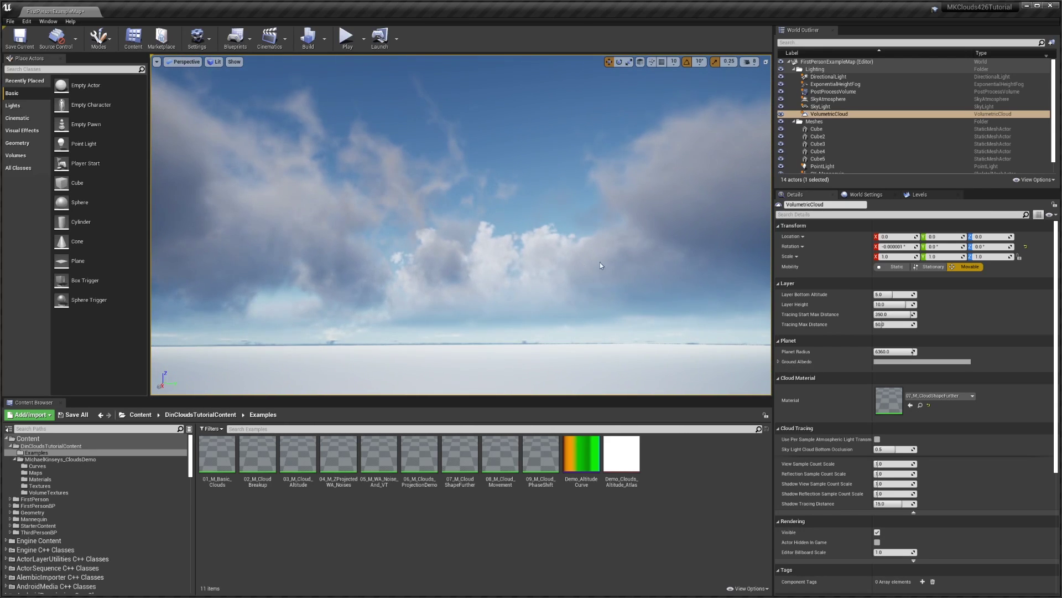
pyautogui.moveTo(600, 265); pyautogui.dragTo(576, 271, button='right')
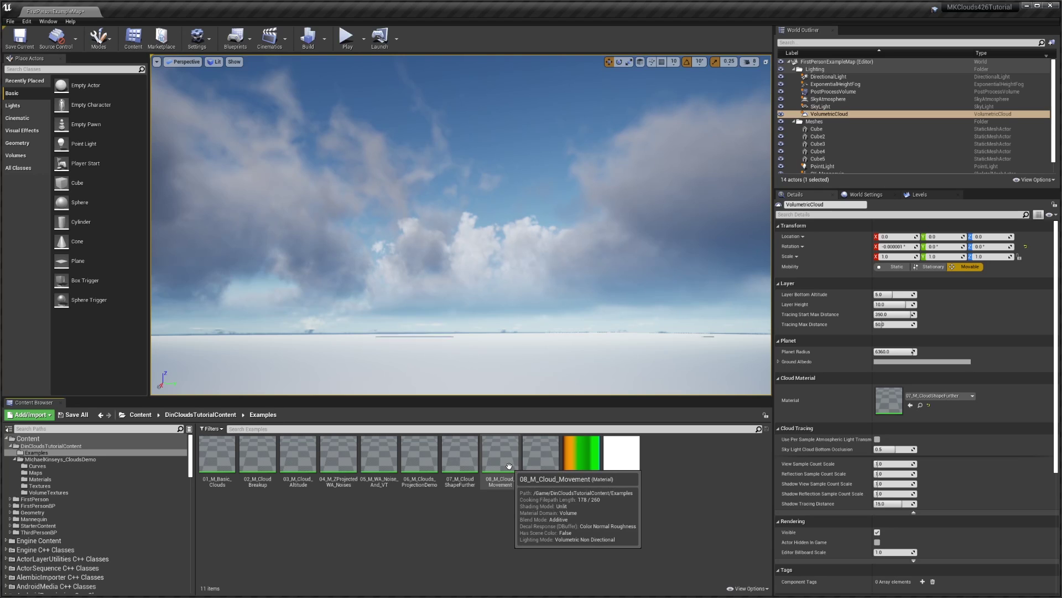
# Assign 08_M_Cloud_Movement as the volumetric cloud's material and view the clouds
pyautogui.moveTo(501, 477); pyautogui.dragTo(890, 403)
pyautogui.moveTo(610, 307)
pyautogui.mouseDown(button='right')
pyautogui.moveTo(609, 287)
pyautogui.moveTo(604, 311)
pyautogui.mouseUp(button='right')
pyautogui.moveTo(474, 279); pyautogui.dragTo(474, 279, button='right')
# Open 08_M_Cloud_Movement full screen and examine how the VTNoisePanning group connects to the TilingNoise and Stratus groups
pyautogui.doubleClick(491, 460)
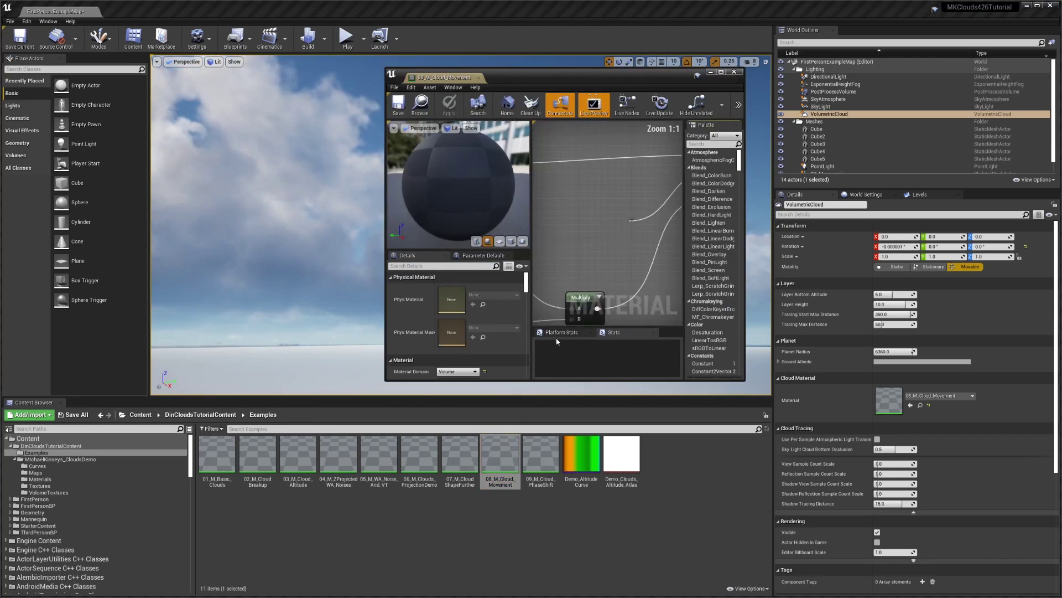
pyautogui.scroll(-10, 614, 287)
pyautogui.moveTo(606, 76); pyautogui.dragTo(608, 1)
pyautogui.moveTo(555, 213); pyautogui.dragTo(840, 221, button='right')
pyautogui.moveTo(553, 238); pyautogui.dragTo(857, 270, button='right')
pyautogui.scroll(5, 672, 201)
pyautogui.scroll(-3, 679, 201)
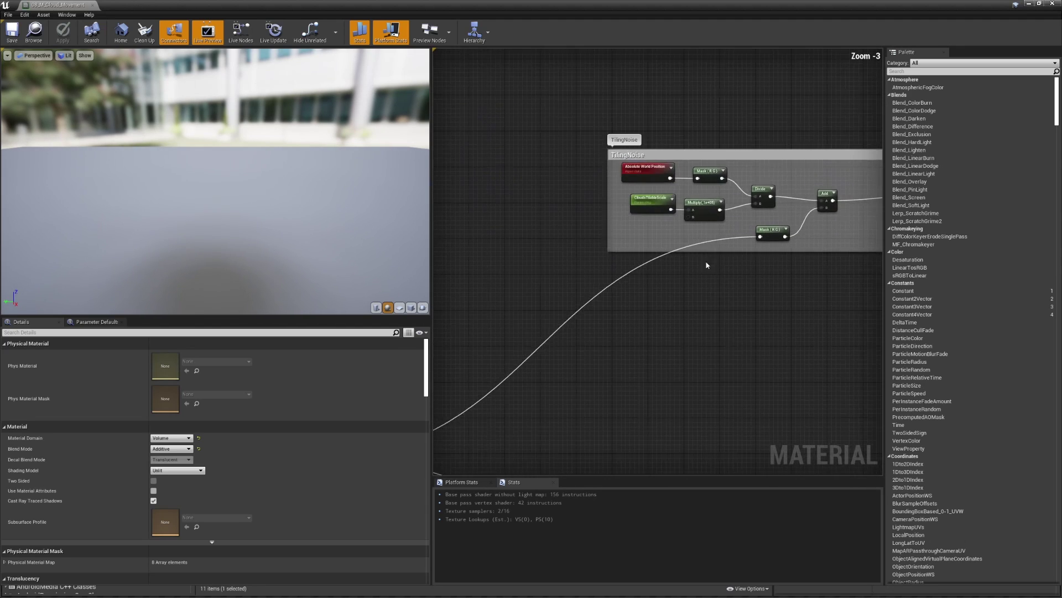
pyautogui.moveTo(708, 227); pyautogui.dragTo(694, 264, button='right')
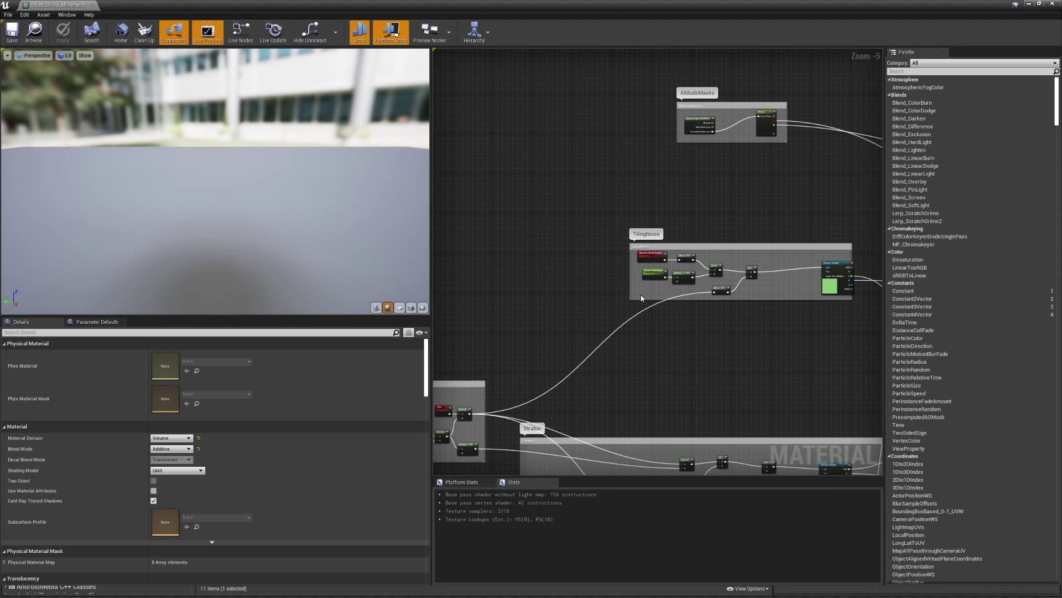
pyautogui.moveTo(641, 294); pyautogui.dragTo(832, 206, button='right')
pyautogui.scroll(2, 569, 341)
pyautogui.scroll(-2, 532, 242)
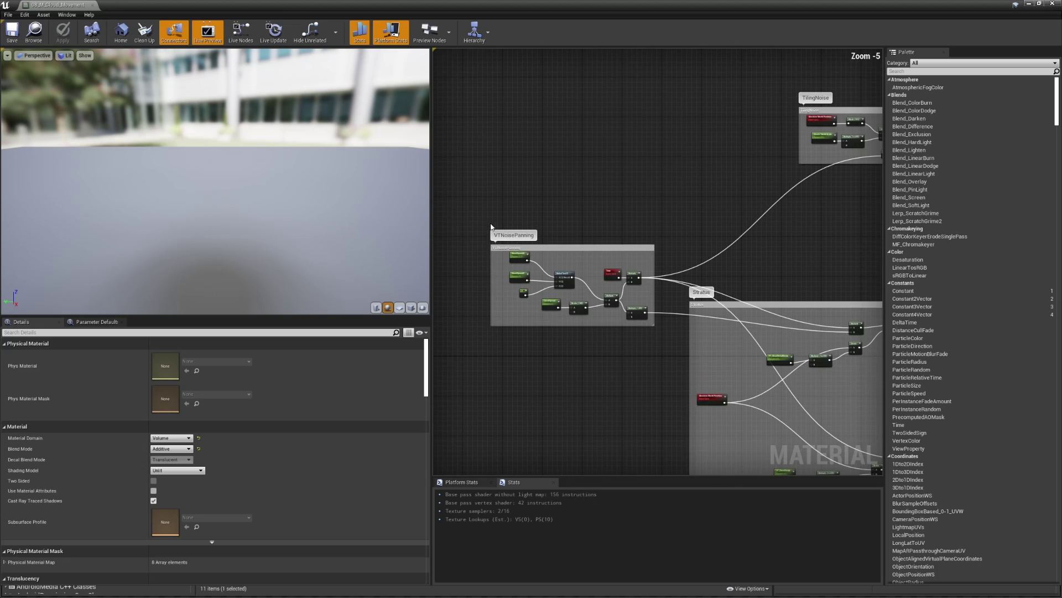
# Move the VTNoisePanning comment group slightly upward and inspect where its outputs enter the Stratus group
pyautogui.moveTo(489, 223); pyautogui.dragTo(676, 359)
pyautogui.click(556, 217)
pyautogui.moveTo(567, 254); pyautogui.dragTo(565, 225)
pyautogui.moveTo(746, 316); pyautogui.dragTo(629, 301, button='right')
pyautogui.scroll(1, 732, 323)
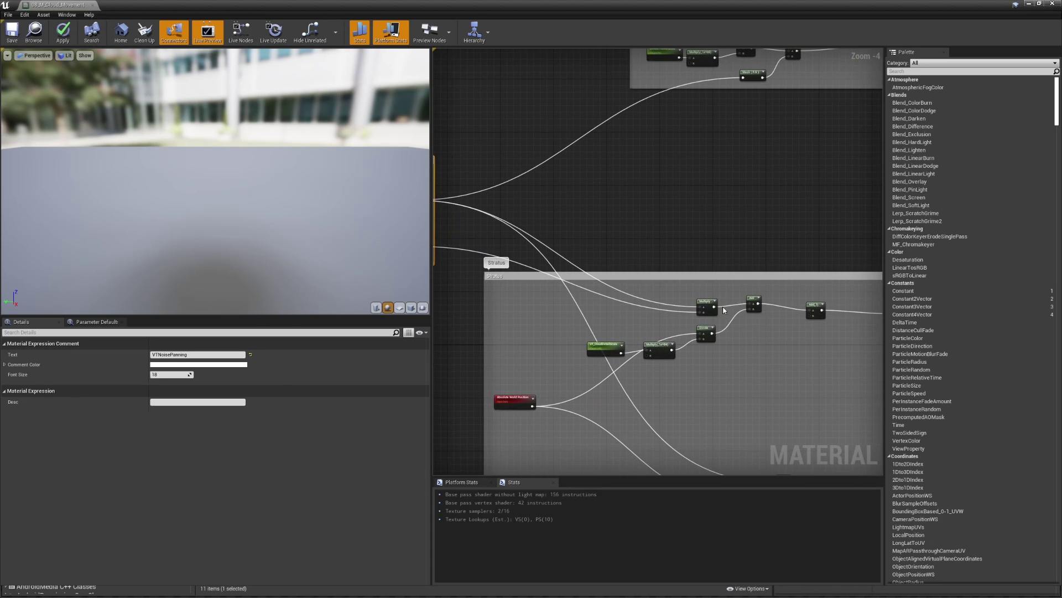
# Inspect the Add node and the lower Texture Sample node that receive the panning offset in the Stratus group
pyautogui.click(750, 297)
pyautogui.moveTo(750, 298)
pyautogui.mouseDown(button='right')
pyautogui.moveTo(739, 299)
pyautogui.moveTo(767, 301)
pyautogui.mouseUp(button='right')
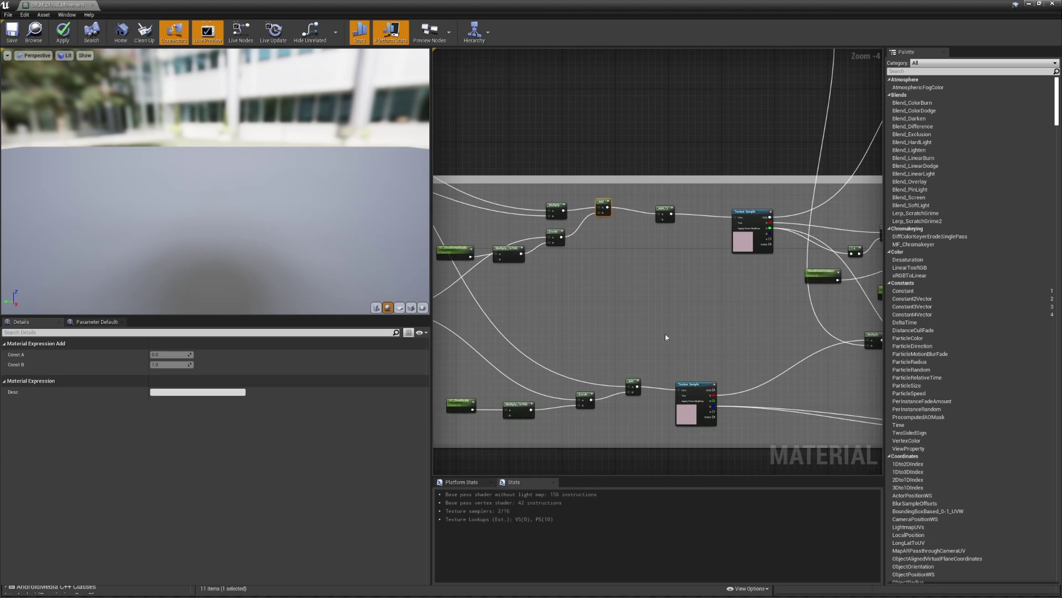
pyautogui.click(743, 248)
pyautogui.scroll(-1, 624, 334)
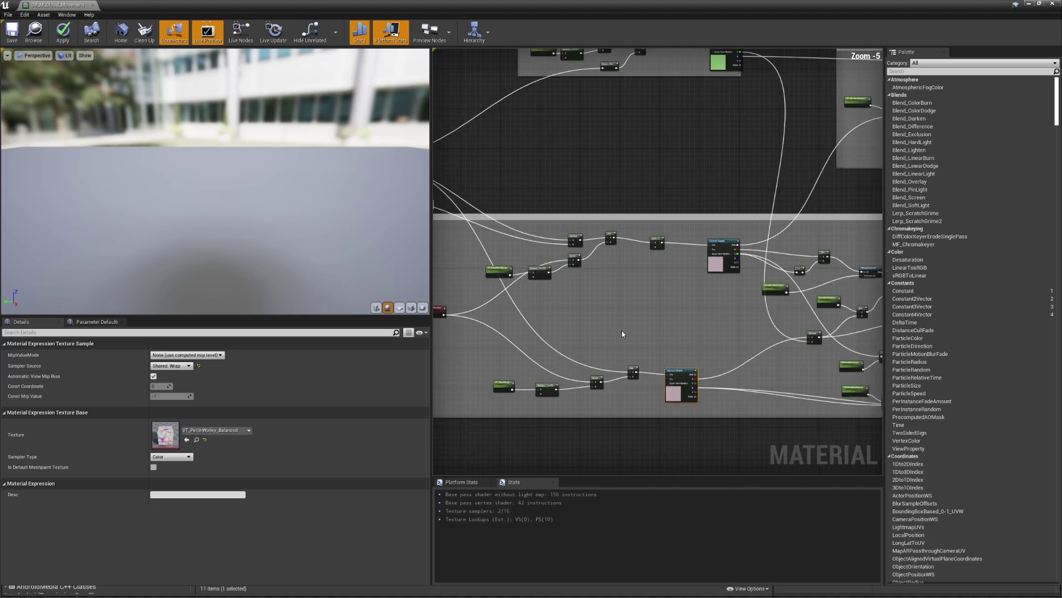
# Examine the VTNoisePanning group's cloud speed inputs and its two output Multiply nodes, following their connections into the Stratus group
pyautogui.moveTo(621, 332); pyautogui.dragTo(849, 387, button='right')
pyautogui.moveTo(557, 337); pyautogui.dragTo(648, 377, button='right')
pyautogui.scroll(3, 639, 301)
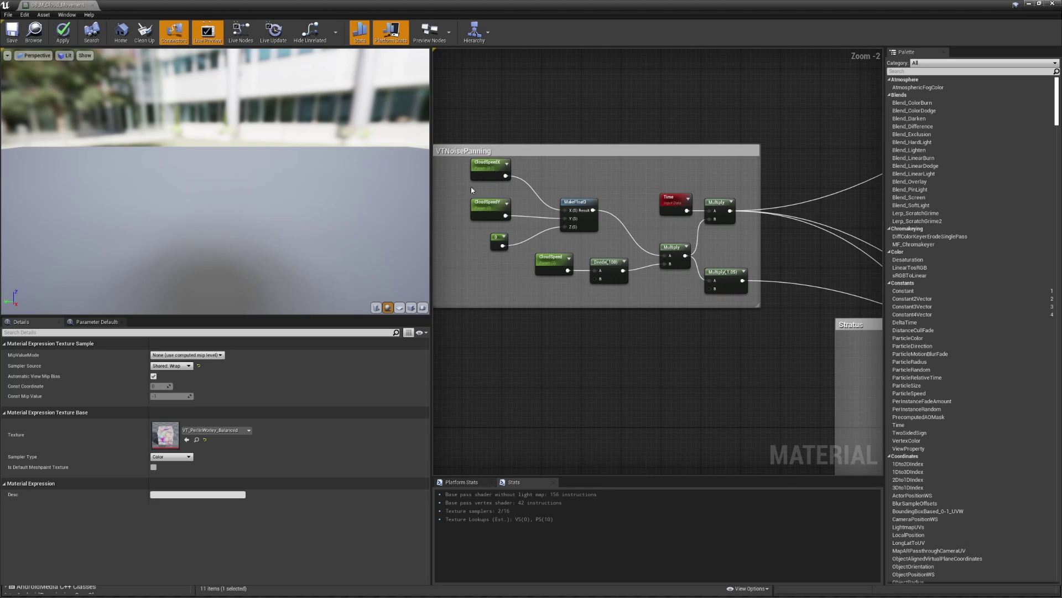
pyautogui.moveTo(457, 178); pyautogui.dragTo(498, 215)
pyautogui.click(657, 288)
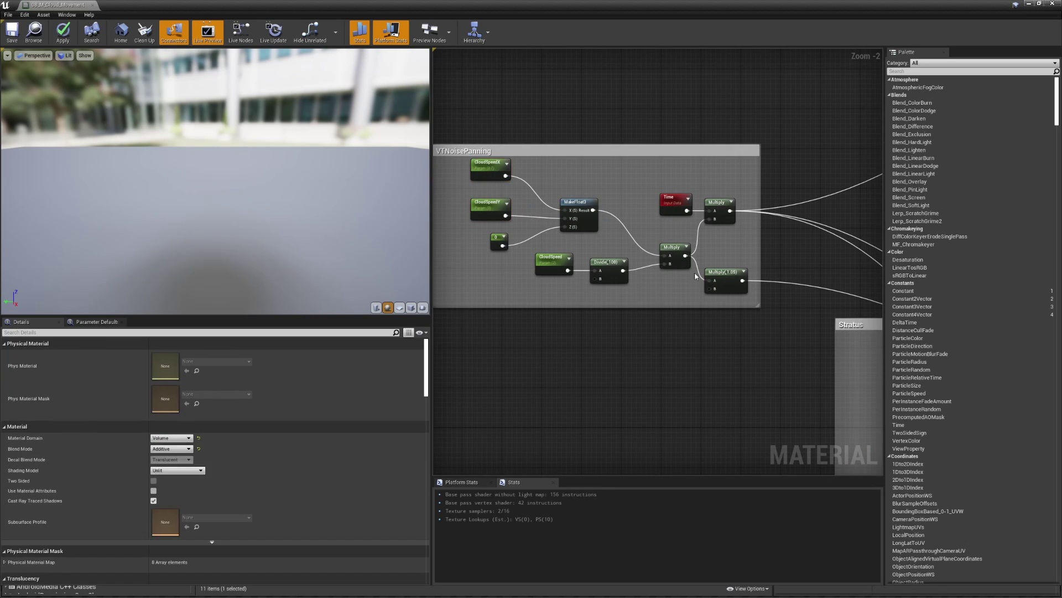
pyautogui.scroll(-2, 732, 283)
pyautogui.moveTo(798, 309); pyautogui.dragTo(655, 296, button='right')
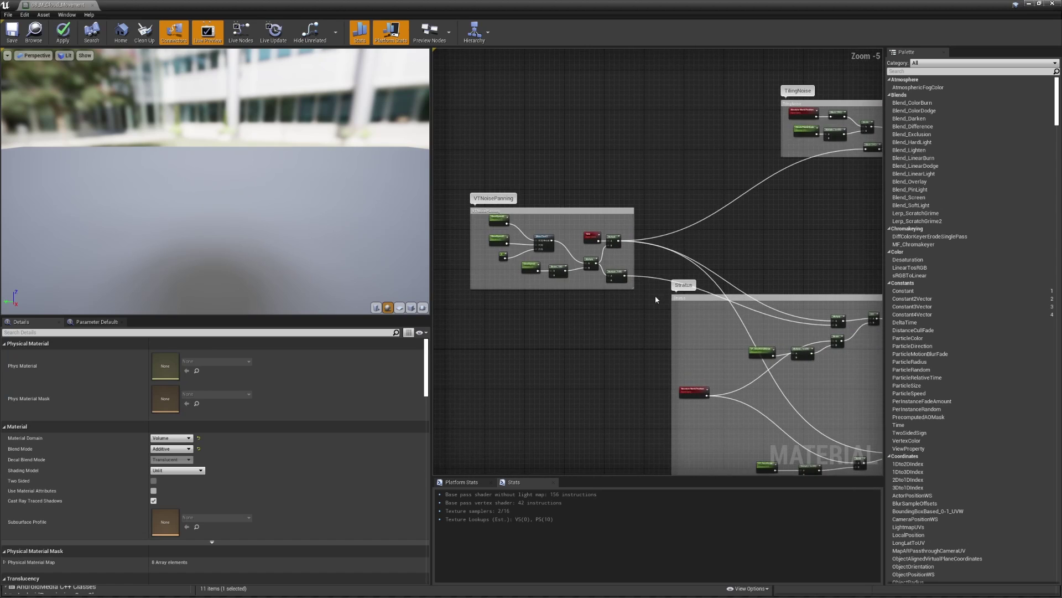
pyautogui.scroll(2, 612, 200)
pyautogui.click(581, 193)
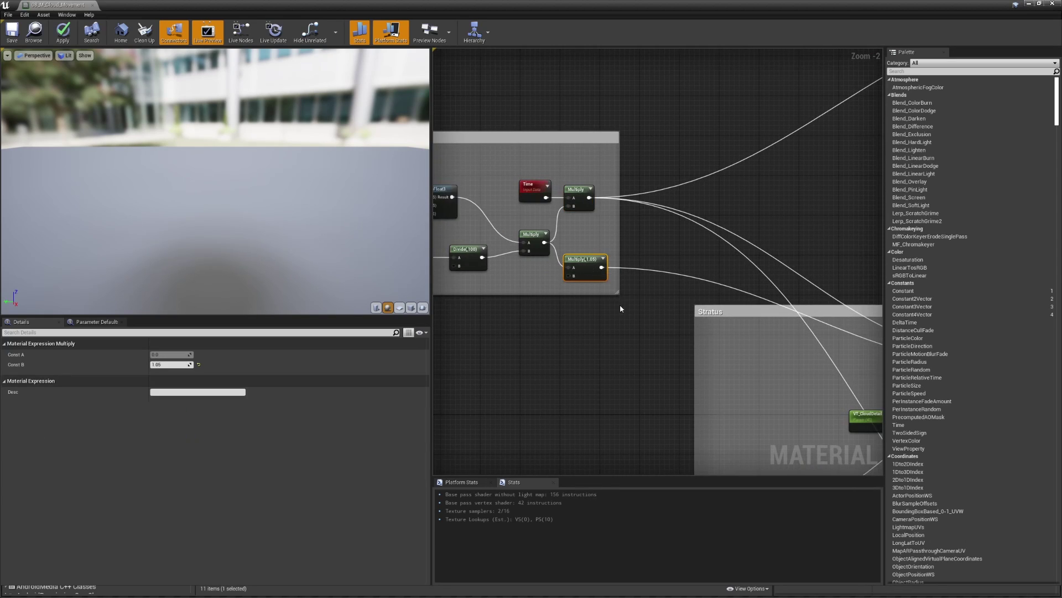
pyautogui.click(573, 208)
pyautogui.moveTo(751, 334); pyautogui.dragTo(588, 227, button='right')
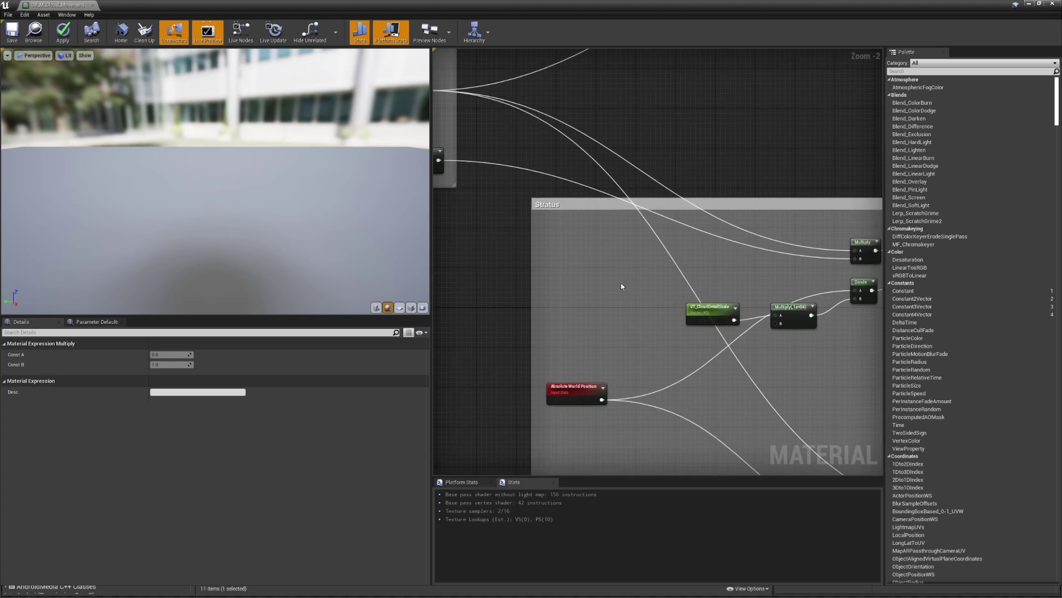
# Review the overall graph layout, tracing the CumuloNimbus and Stratus comment groups and how they feed each other
pyautogui.scroll(-2, 703, 329)
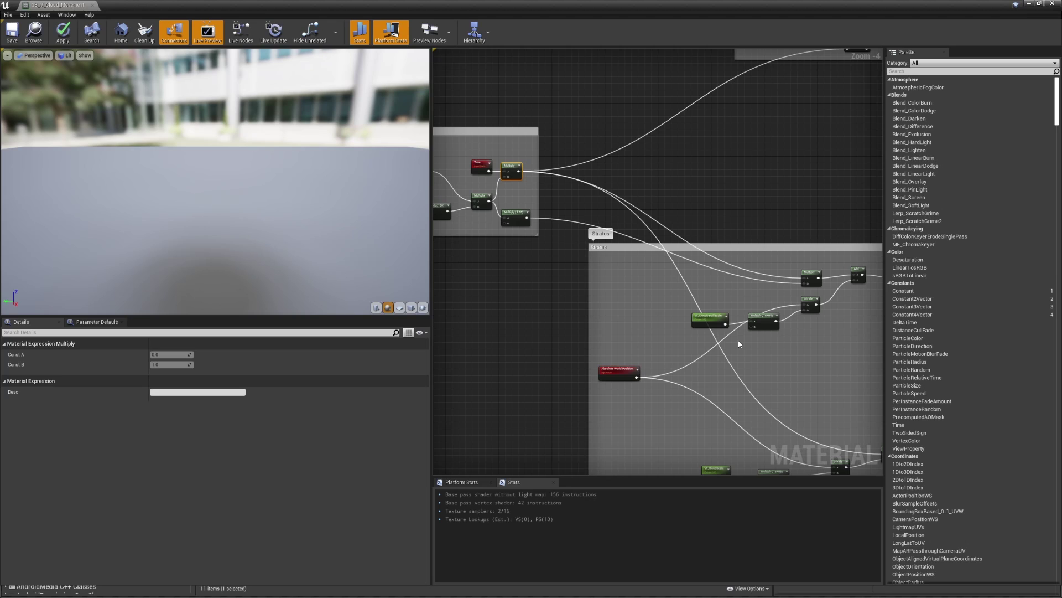
pyautogui.moveTo(742, 328); pyautogui.dragTo(699, 339, button='right')
pyautogui.scroll(-3, 699, 340)
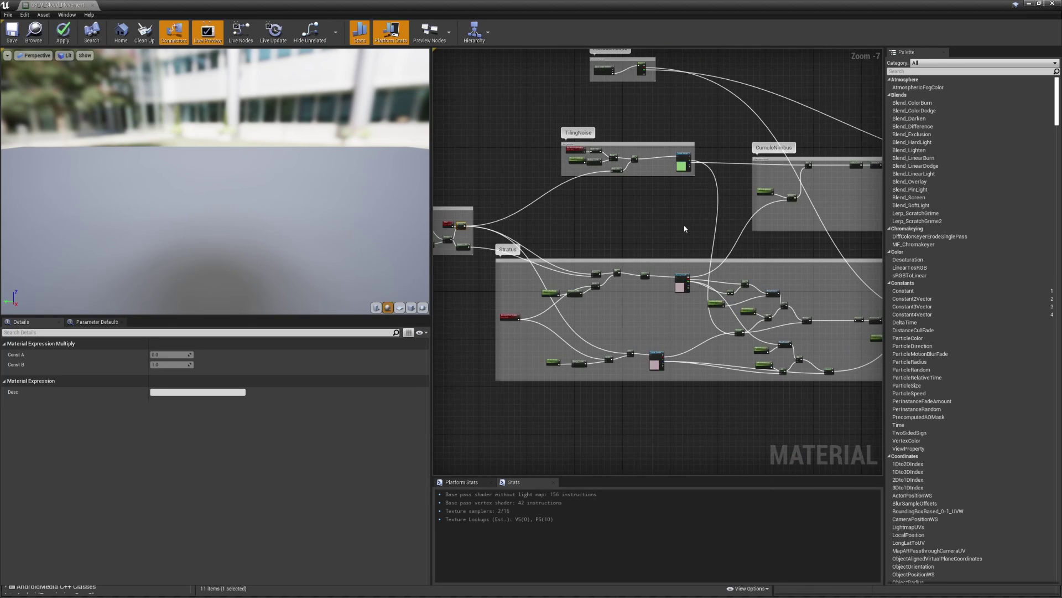
pyautogui.scroll(-4, 680, 217)
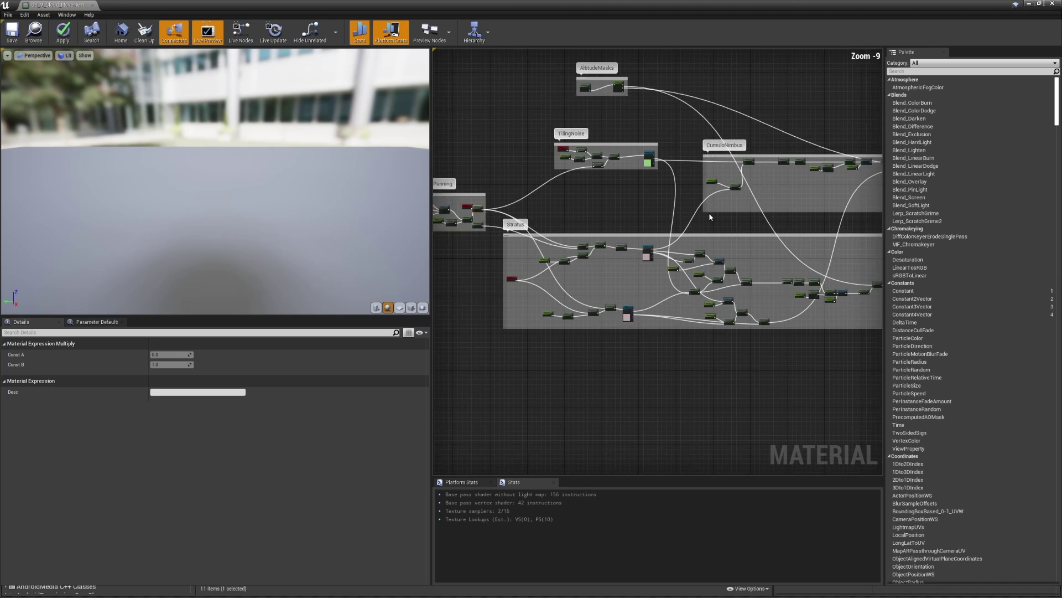
pyautogui.moveTo(736, 228); pyautogui.dragTo(714, 223, button='right')
pyautogui.moveTo(719, 197); pyautogui.dragTo(811, 180)
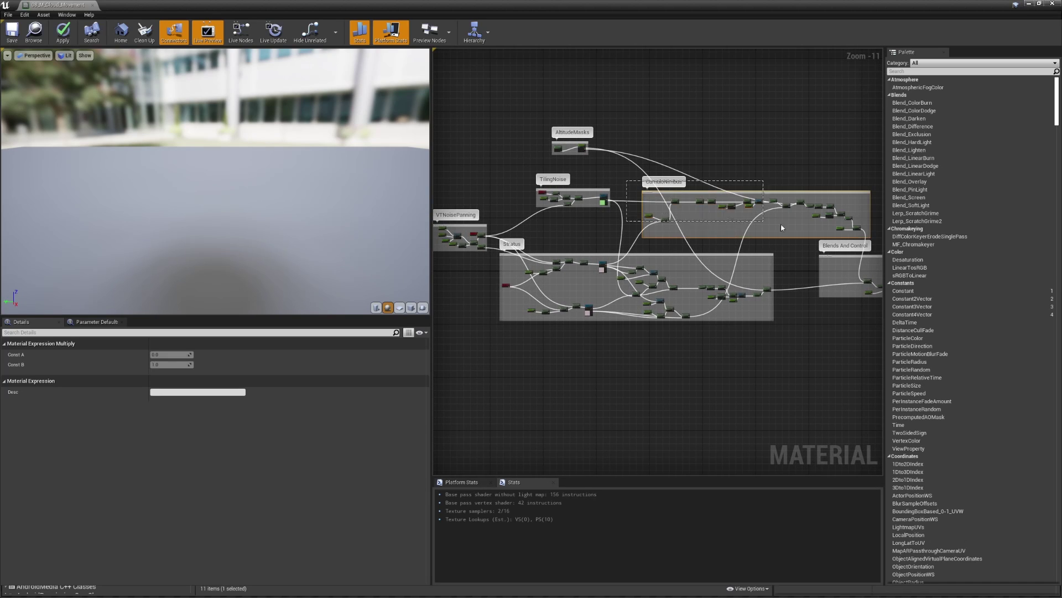
pyautogui.moveTo(782, 223); pyautogui.dragTo(879, 242)
pyautogui.click(508, 249)
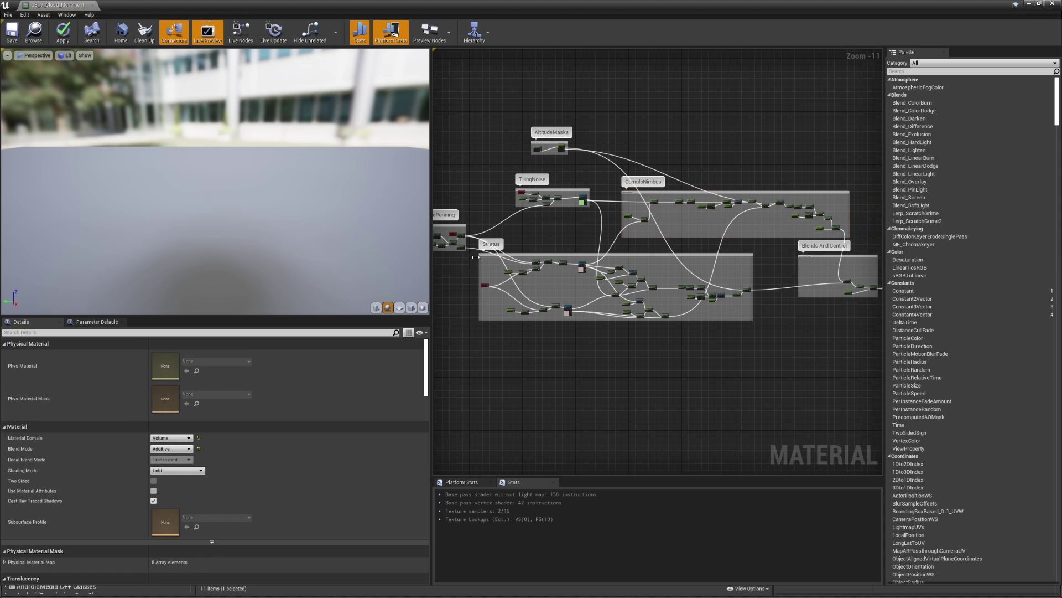
pyautogui.moveTo(726, 335); pyautogui.dragTo(745, 330)
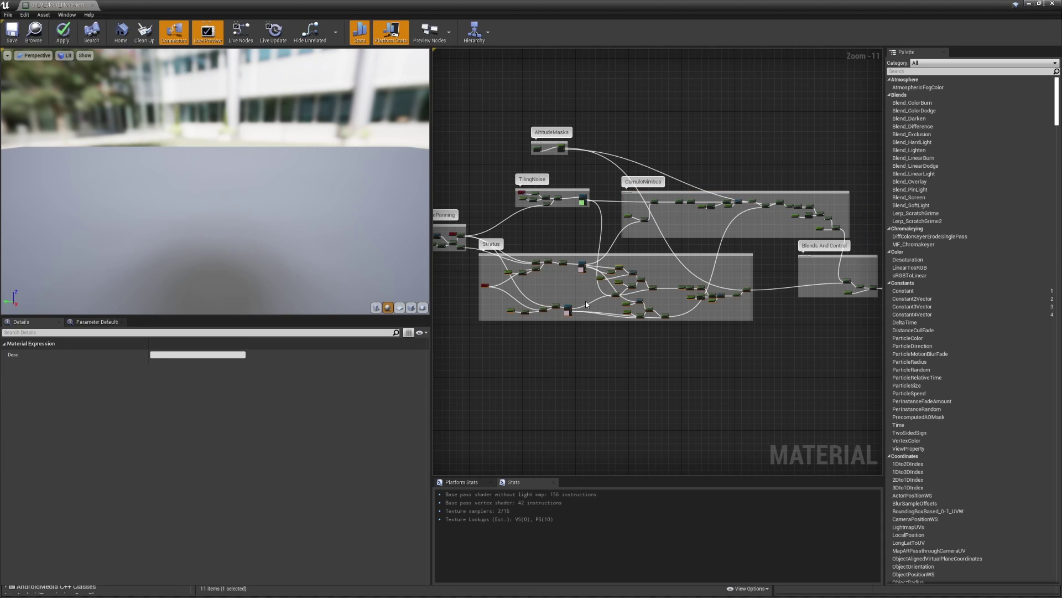
# Examine how the TilingNoise group feeds the CumuloNimbus group and inspect the node chain inside CumuloNimbus
pyautogui.scroll(1, 609, 277)
pyautogui.click(566, 227)
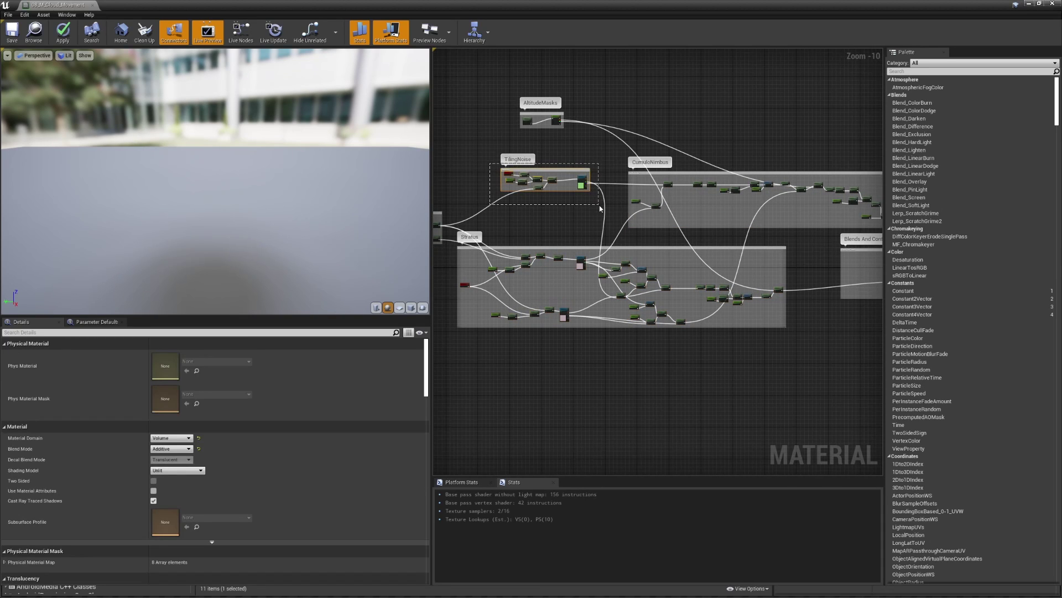
pyautogui.moveTo(599, 208); pyautogui.dragTo(600, 208)
pyautogui.moveTo(652, 228); pyautogui.dragTo(582, 228, button='right')
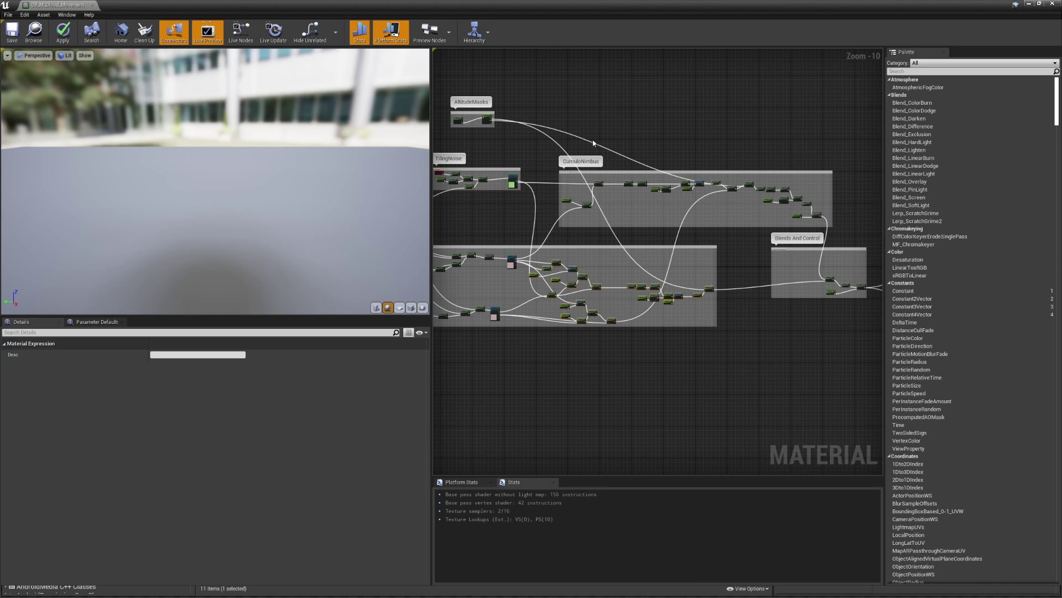
pyautogui.moveTo(559, 126); pyautogui.dragTo(753, 241)
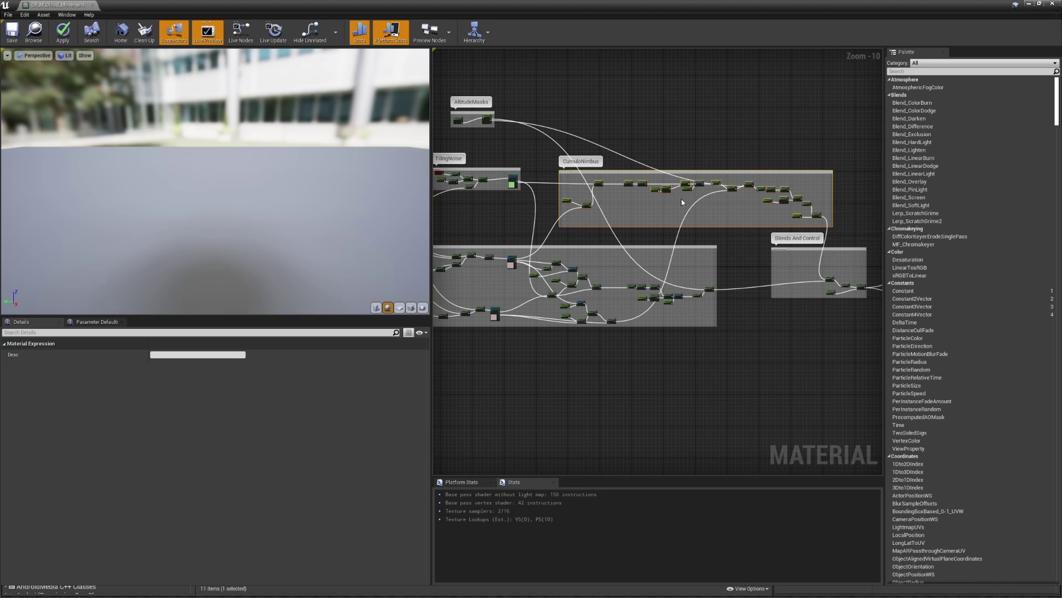
pyautogui.scroll(5, 708, 197)
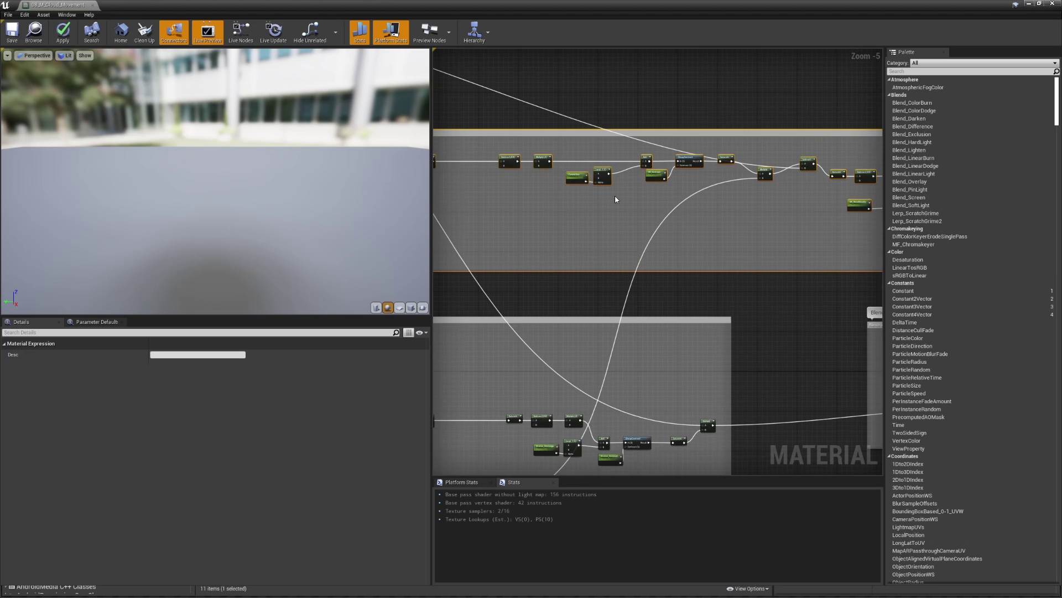
pyautogui.scroll(-5, 629, 216)
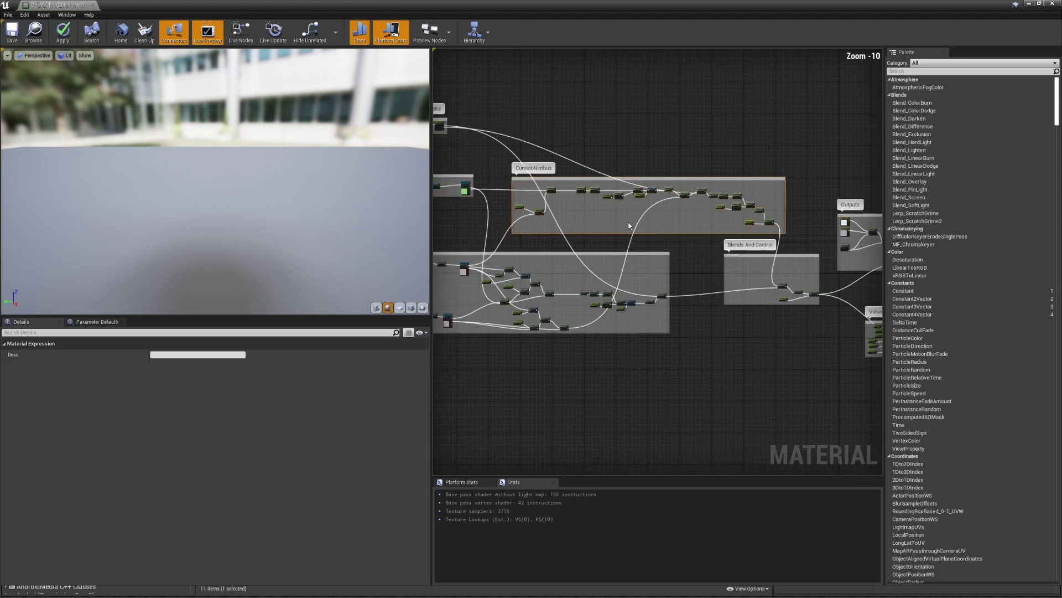
# Inspect the Add and Saturate nodes in the Blends And Control group and follow its result into the Outputs and Volumetrics groups
pyautogui.moveTo(785, 272); pyautogui.dragTo(701, 235, button='right')
pyautogui.scroll(8, 701, 234)
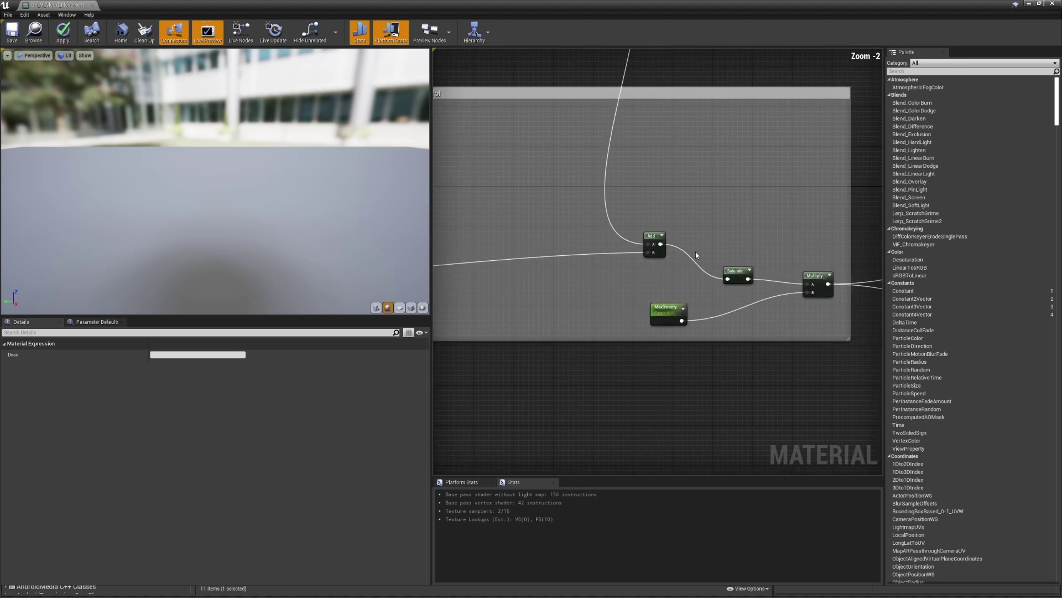
pyautogui.click(659, 237)
pyautogui.scroll(-4, 638, 241)
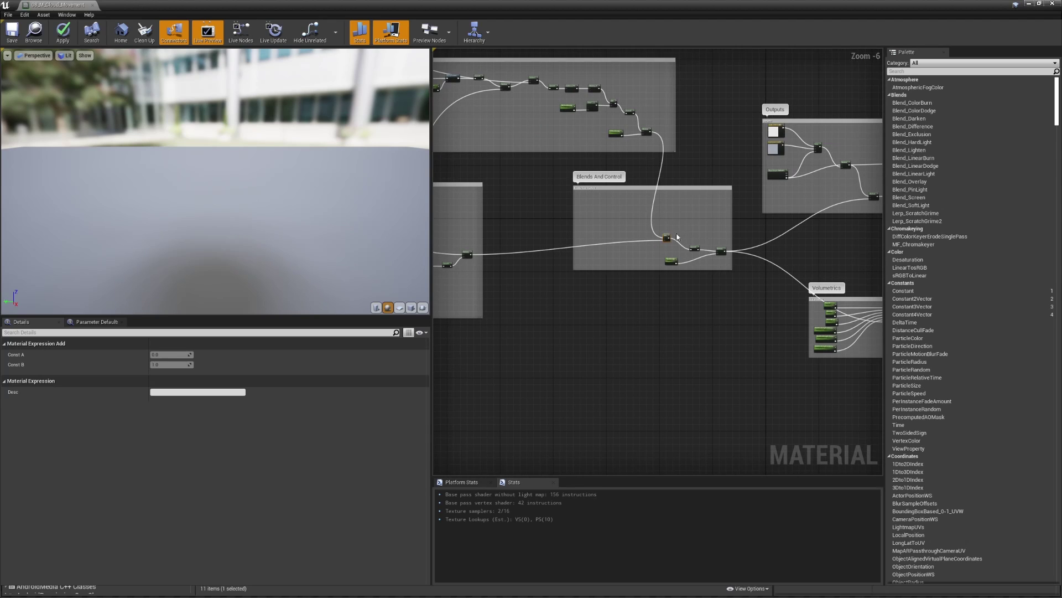
pyautogui.scroll(4, 677, 237)
pyautogui.click(698, 234)
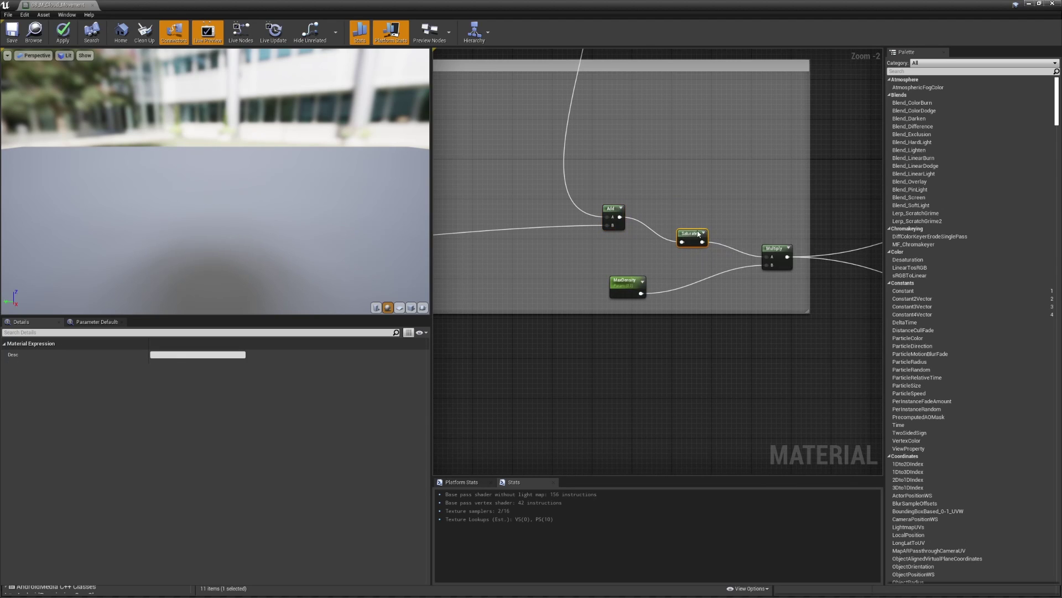
pyautogui.scroll(-3, 804, 248)
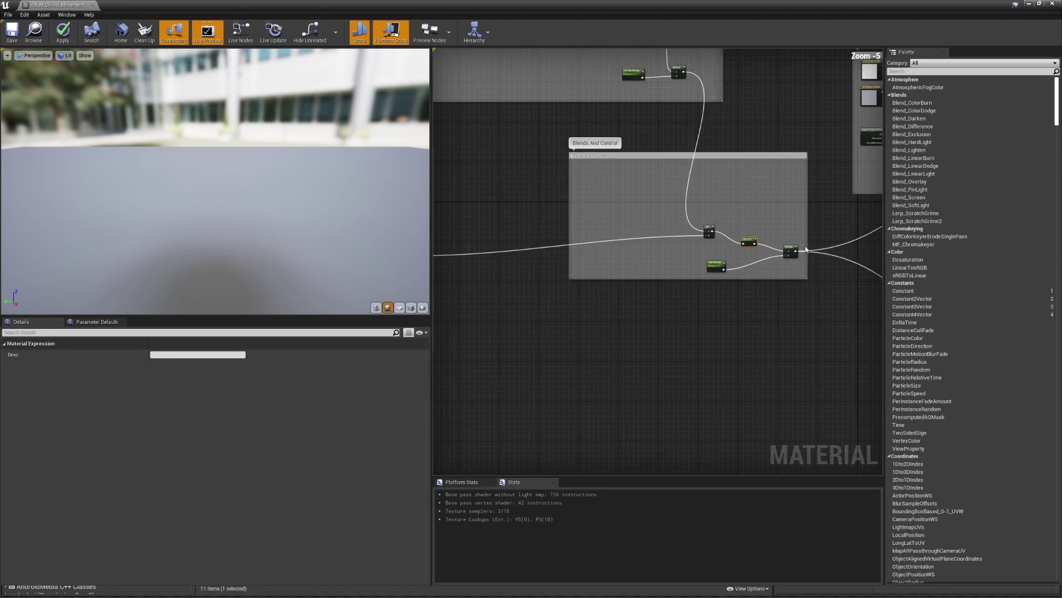
pyautogui.moveTo(804, 248); pyautogui.dragTo(637, 274, button='right')
pyautogui.moveTo(800, 142); pyautogui.dragTo(714, 134, button='right')
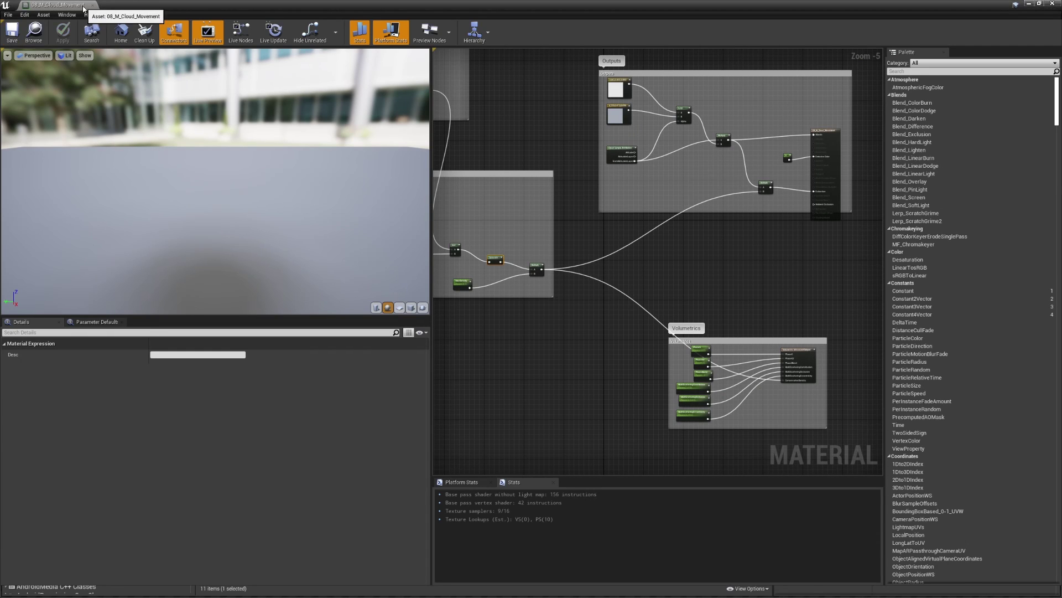
# Close the 08_M_Cloud_Movement material and look around the sky in the viewport to examine the moving clouds
pyautogui.click(93, 5)
pyautogui.moveTo(540, 332); pyautogui.dragTo(601, 332, button='right')
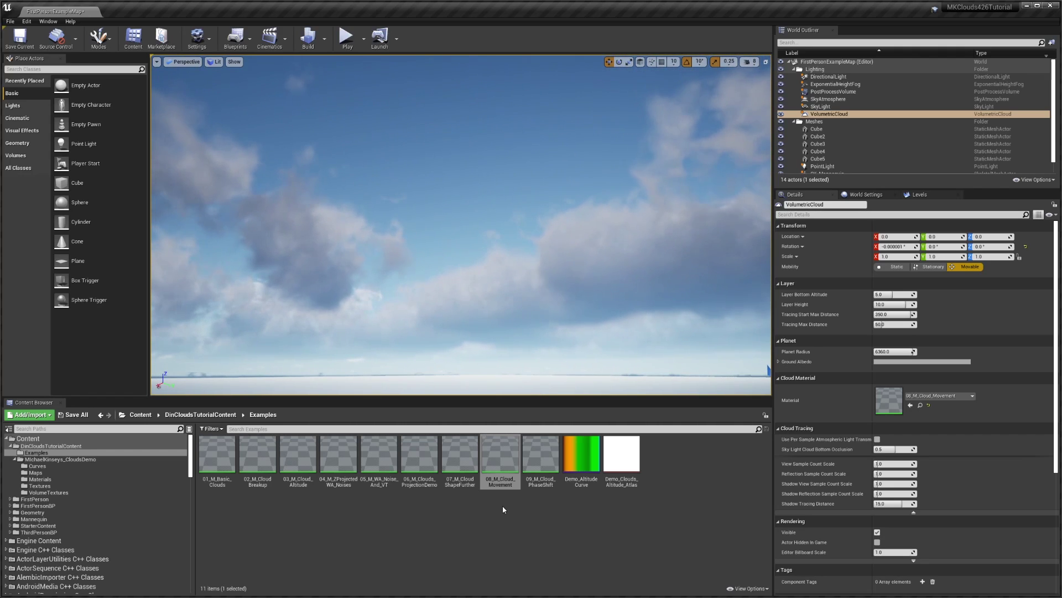
pyautogui.moveTo(563, 354); pyautogui.dragTo(597, 354, button='right')
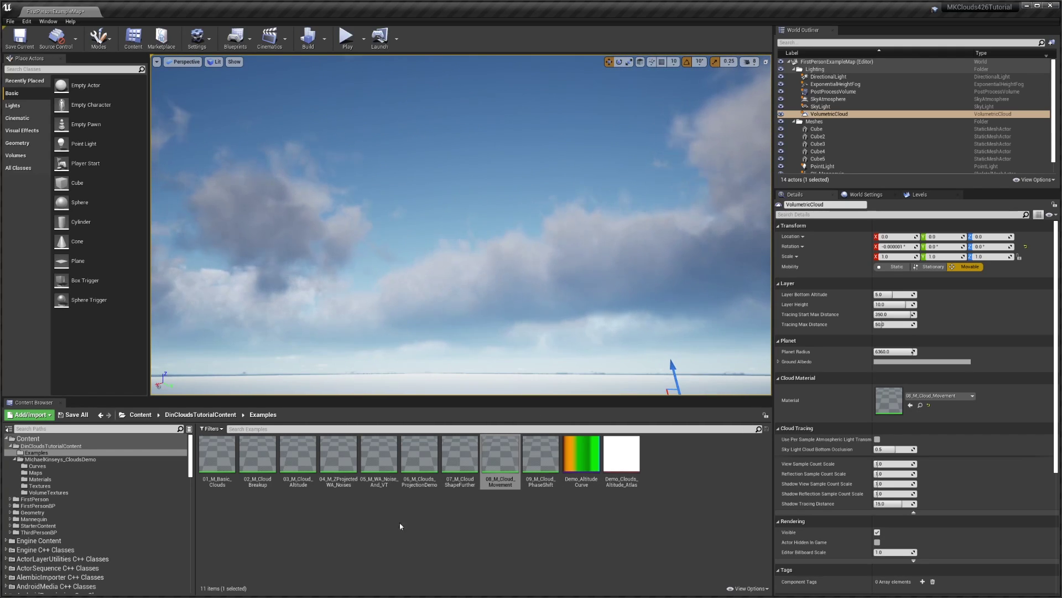
pyautogui.moveTo(531, 367); pyautogui.dragTo(526, 387, button='right')
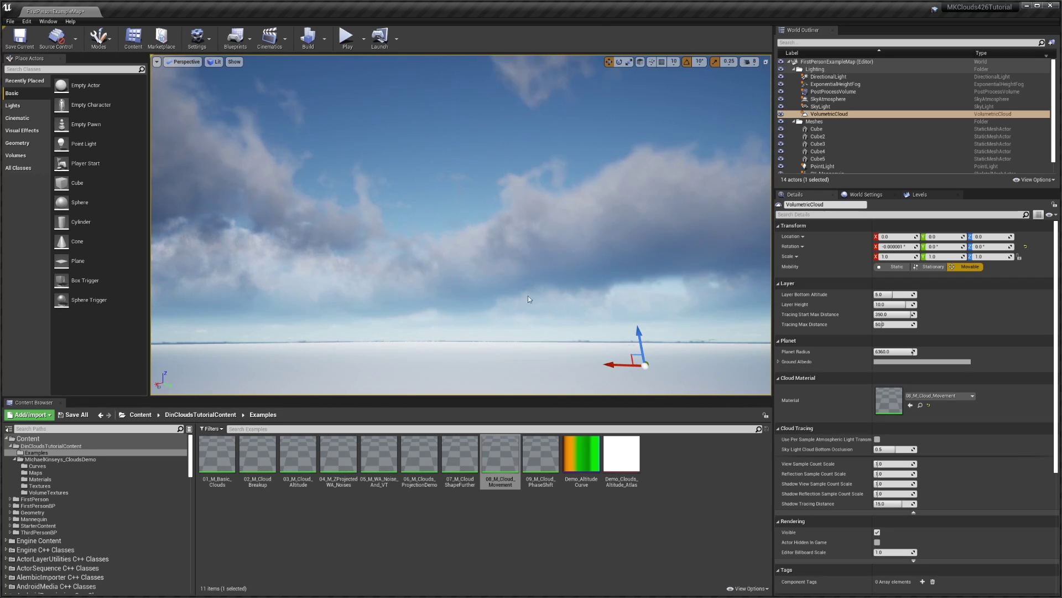
pyautogui.click(555, 470)
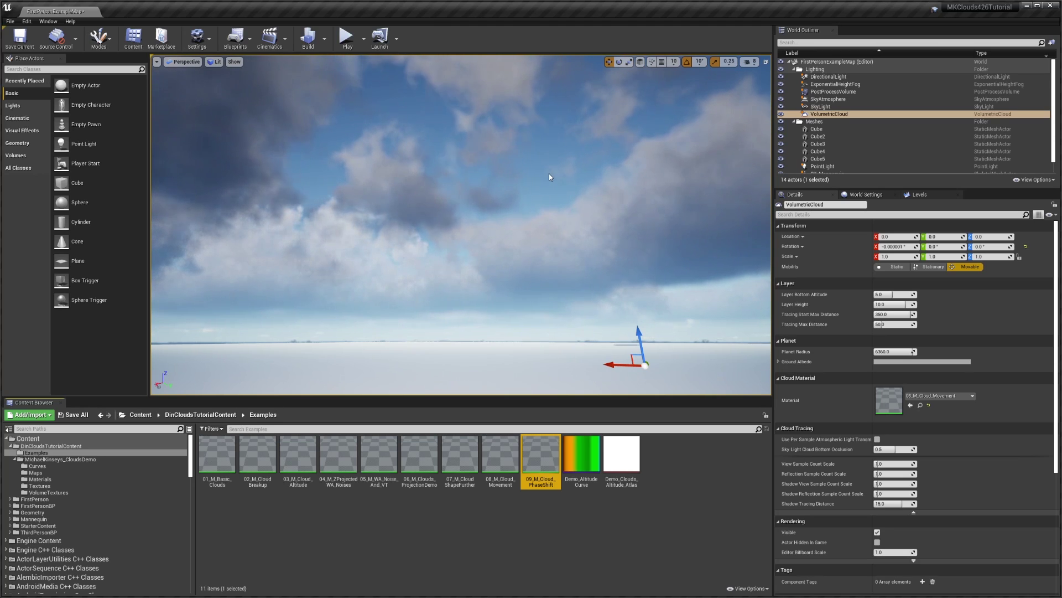
pyautogui.moveTo(577, 135); pyautogui.dragTo(609, 268, button='right')
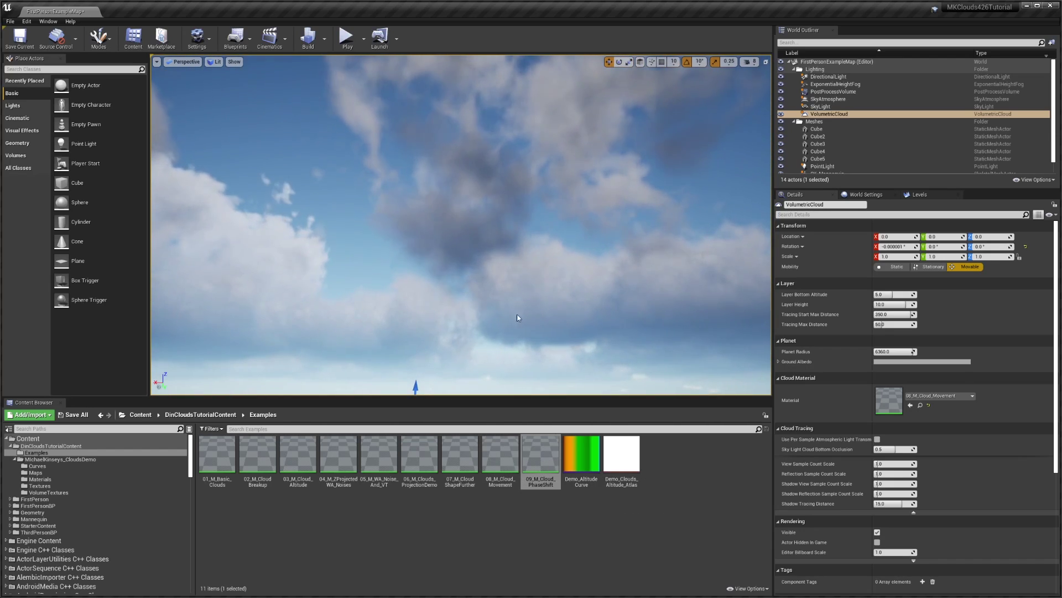
# Open the 09_M_Cloud_PhaseShift material and trace the VTNoisePanning outputs toward the PhaseShift and Stratus groups
pyautogui.doubleClick(534, 471)
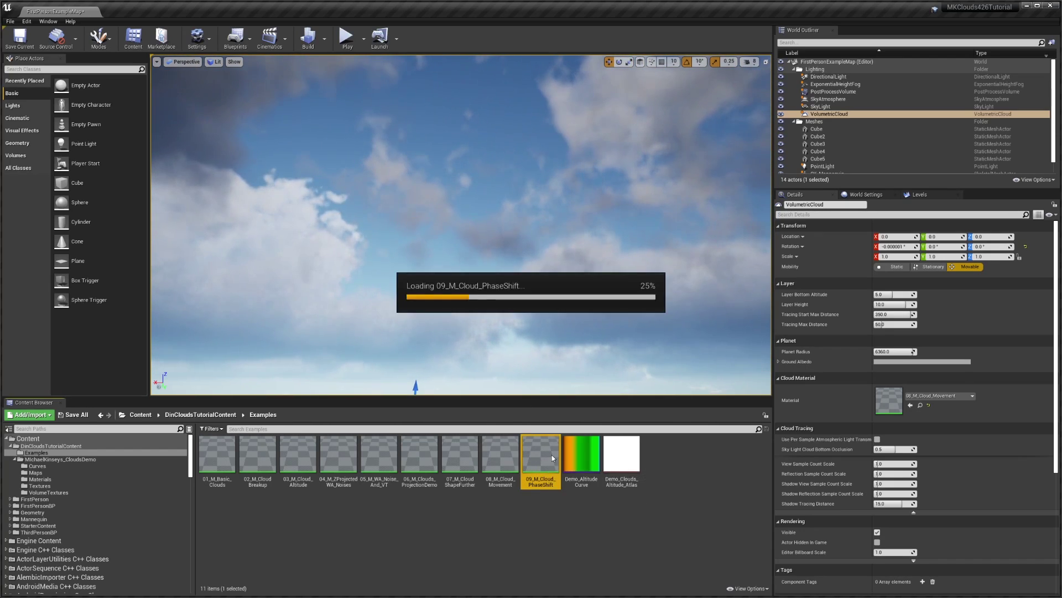
pyautogui.scroll(-12, 641, 337)
pyautogui.moveTo(475, 362); pyautogui.dragTo(866, 341, button='right')
pyautogui.scroll(7, 675, 331)
pyautogui.moveTo(674, 331); pyautogui.dragTo(704, 300, button='right')
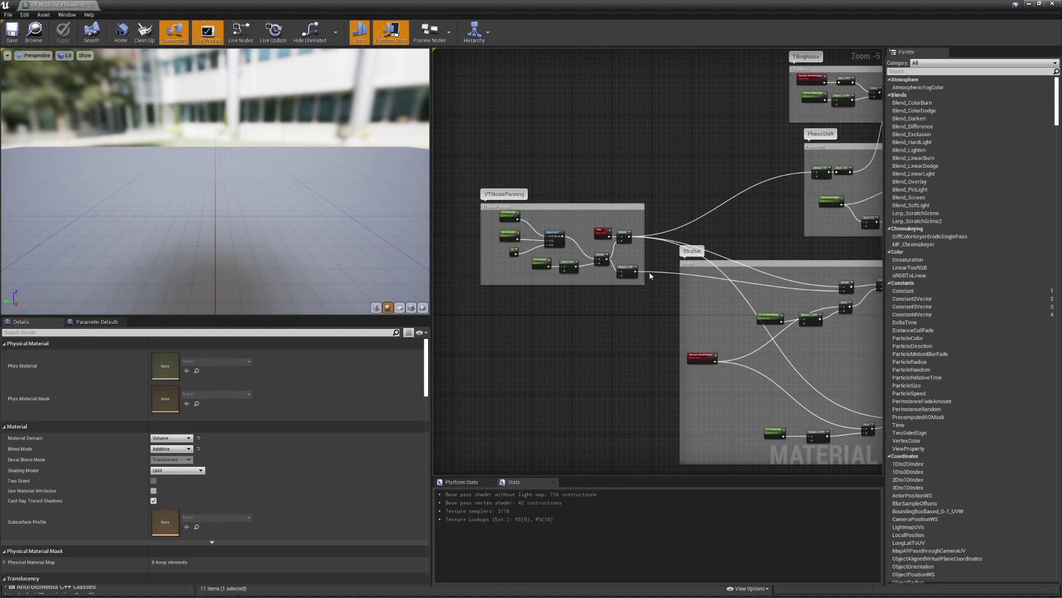
pyautogui.moveTo(650, 275); pyautogui.dragTo(569, 324, button='right')
pyautogui.moveTo(645, 284); pyautogui.dragTo(505, 263, button='right')
# Examine how the lower Stratus Texture Sample feeds the PhaseShift group and how that offsets the TilingNoise and upper Stratus samples
pyautogui.click(717, 397)
pyautogui.moveTo(750, 327); pyautogui.dragTo(740, 379, button='right')
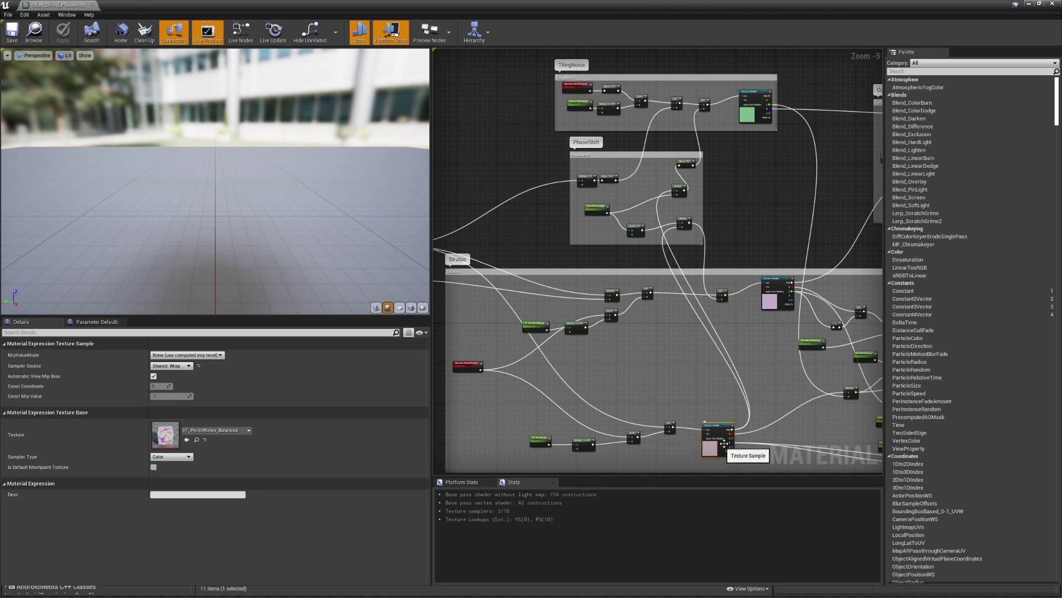
pyautogui.moveTo(709, 174)
pyautogui.mouseDown(button='right')
pyautogui.moveTo(722, 190)
pyautogui.moveTo(696, 176)
pyautogui.mouseUp(button='right')
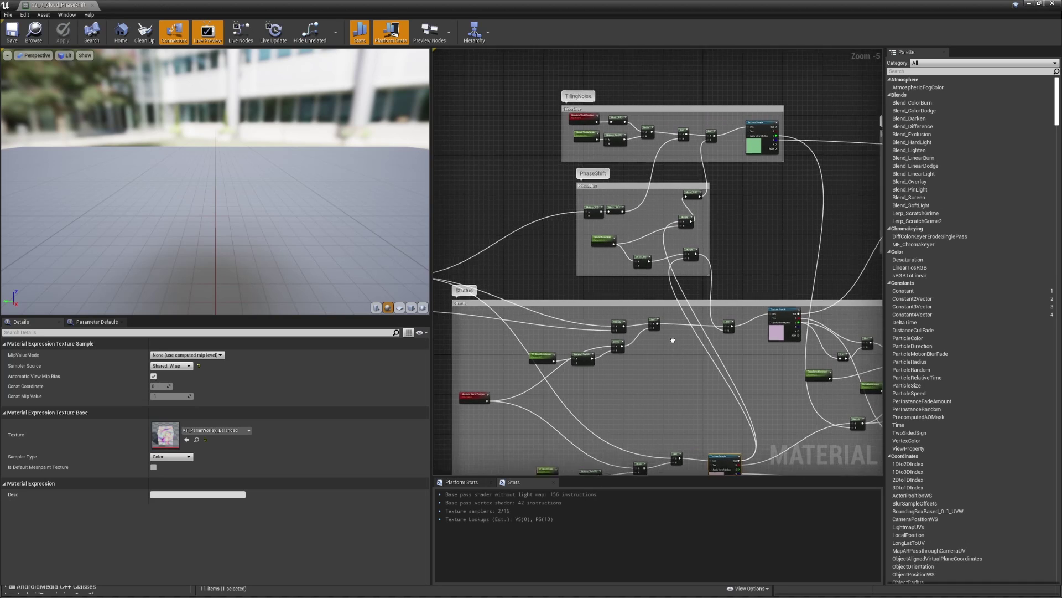
pyautogui.scroll(1, 712, 354)
pyautogui.moveTo(712, 354); pyautogui.dragTo(717, 275, button='right')
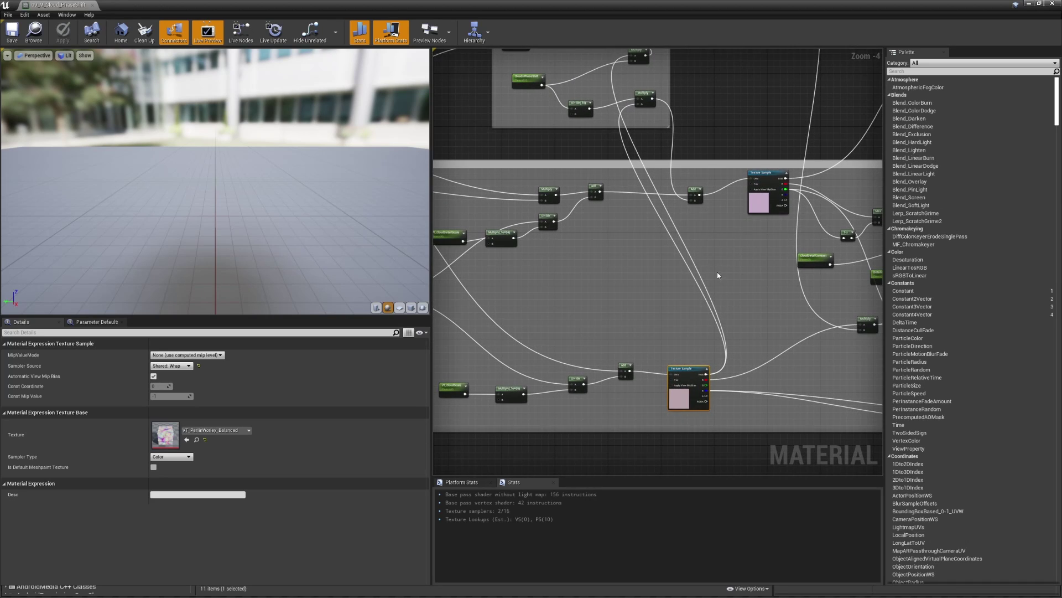
pyautogui.rightClick(714, 346)
pyautogui.click(693, 368)
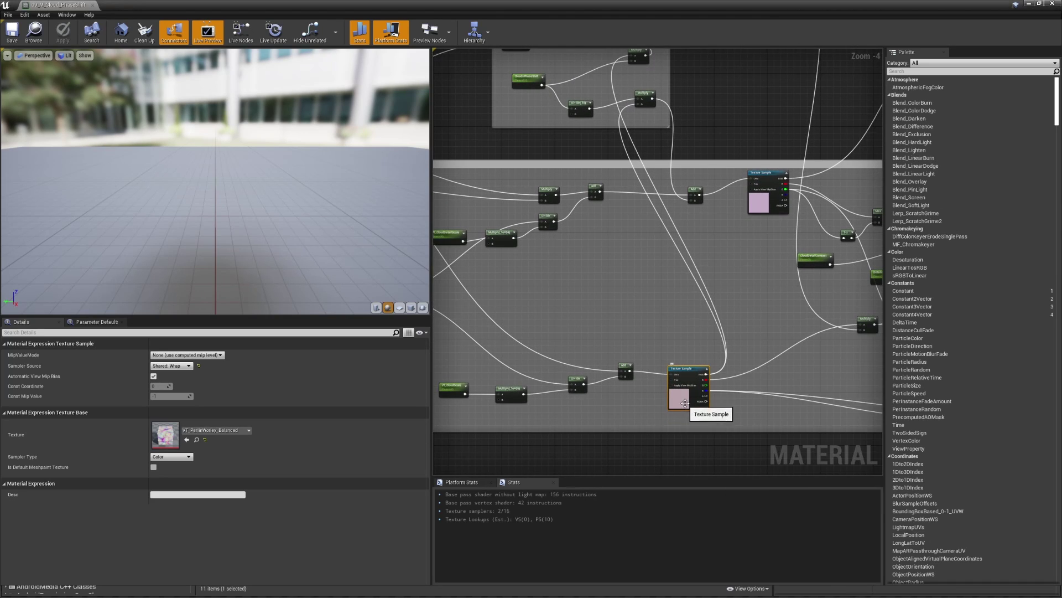
pyautogui.moveTo(684, 310); pyautogui.dragTo(637, 305, button='right')
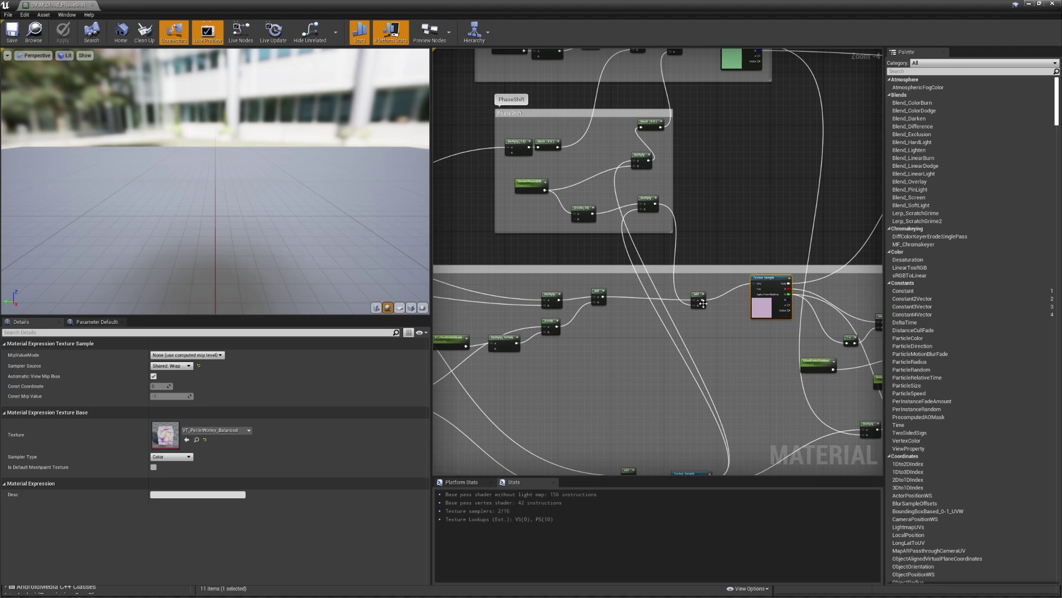
# Inspect the Multiply and Mask nodes in the PhaseShift group and follow their offset to the first Add node in TilingNoise
pyautogui.moveTo(703, 304); pyautogui.dragTo(694, 291)
pyautogui.scroll(1, 586, 211)
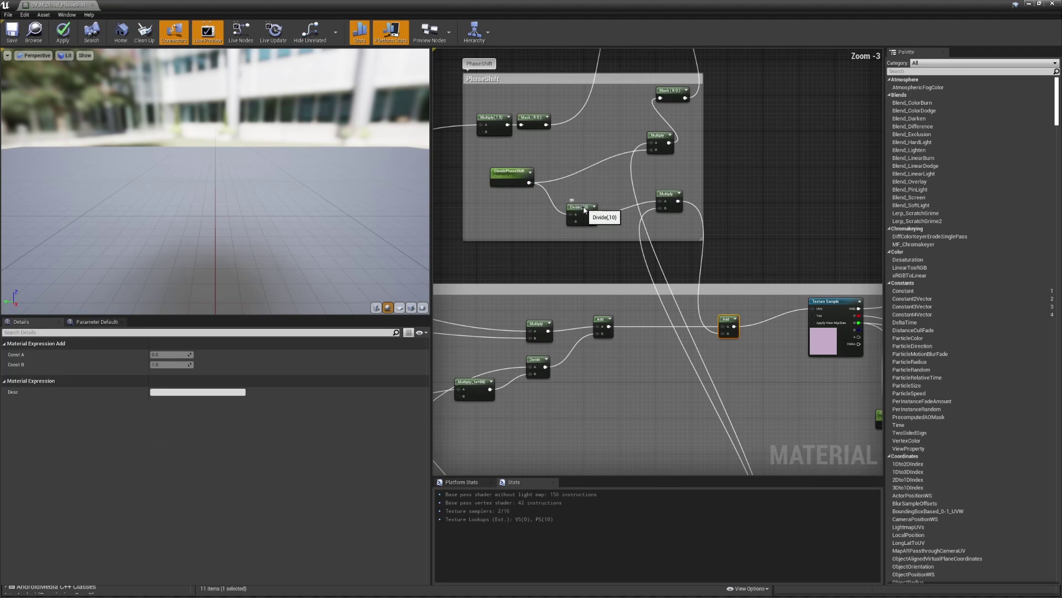
pyautogui.moveTo(596, 216); pyautogui.dragTo(676, 281, button='right')
pyautogui.click(691, 230)
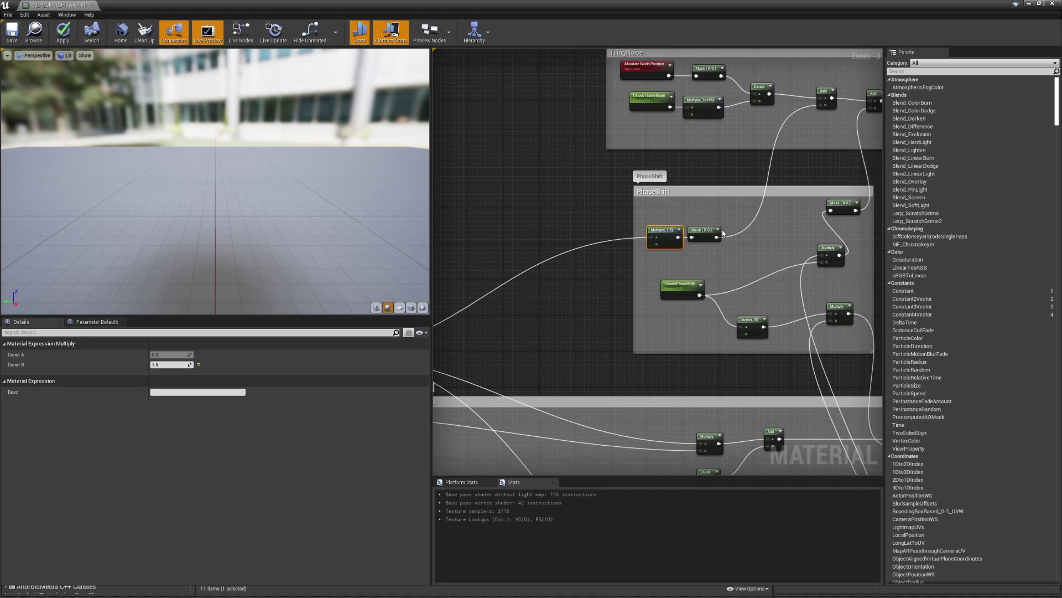
pyautogui.moveTo(723, 233); pyautogui.dragTo(618, 236, button='right')
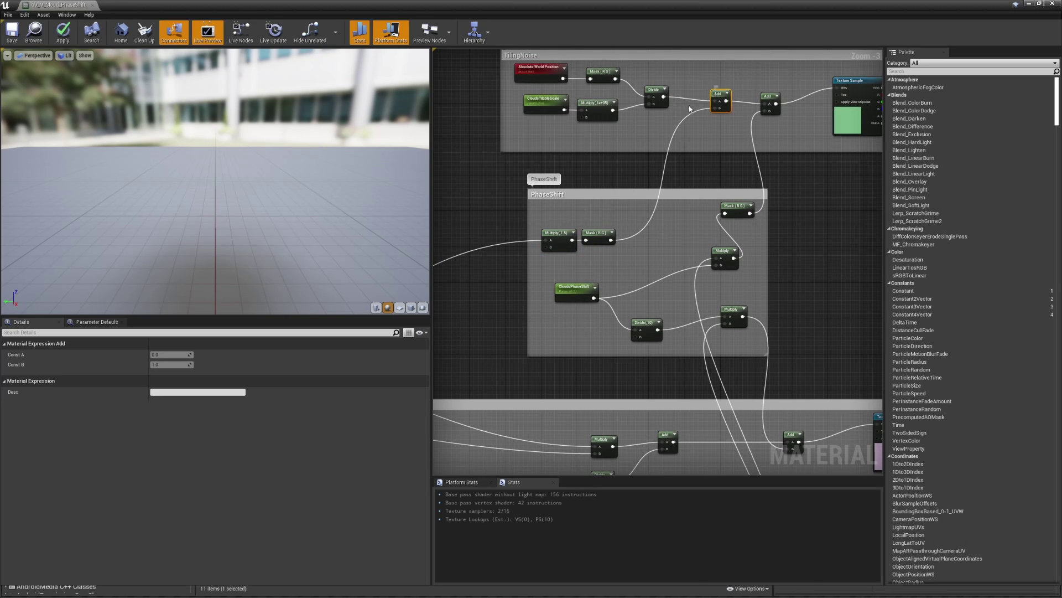
pyautogui.moveTo(706, 248); pyautogui.dragTo(692, 240, button='right')
pyautogui.moveTo(607, 276); pyautogui.dragTo(597, 265, button='right')
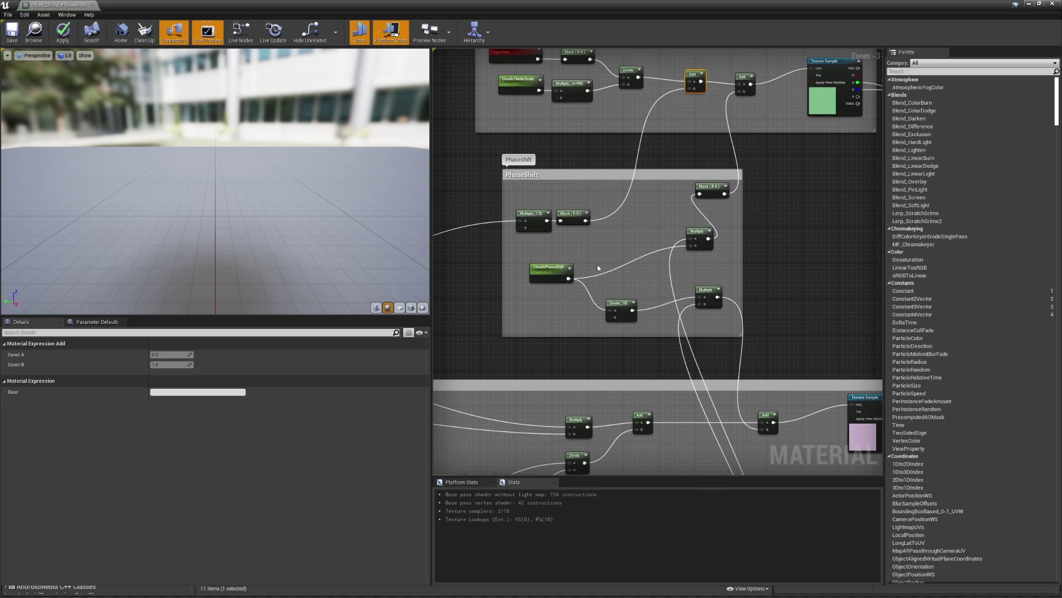
# Examine the CloudsPhaseShift parameter and trace it through the Multiply and Mask nodes to the second Add and Texture Sample in TilingNoise
pyautogui.click(552, 273)
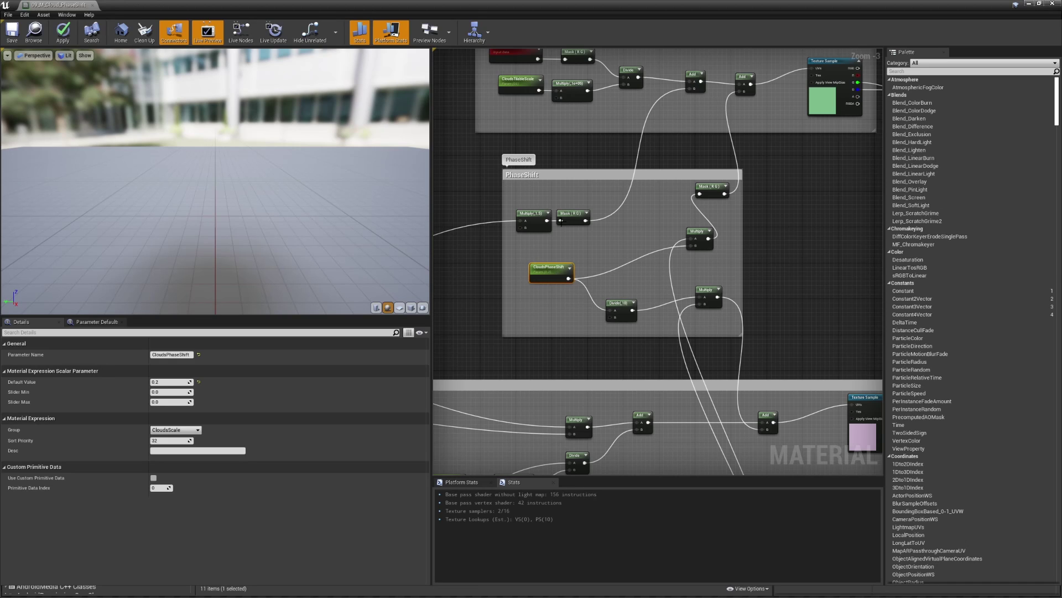
pyautogui.click(700, 239)
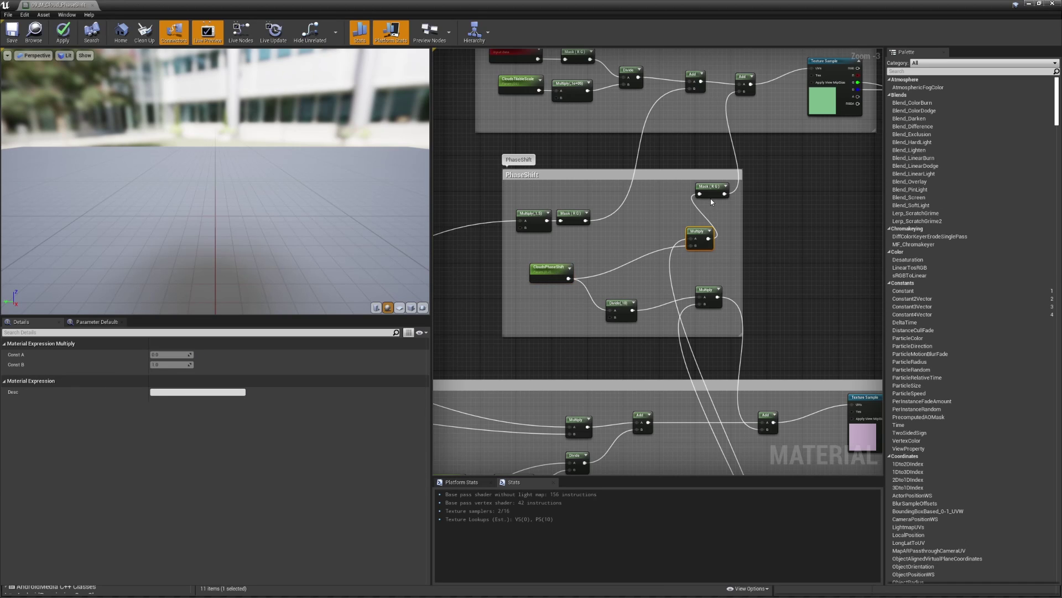
pyautogui.click(712, 192)
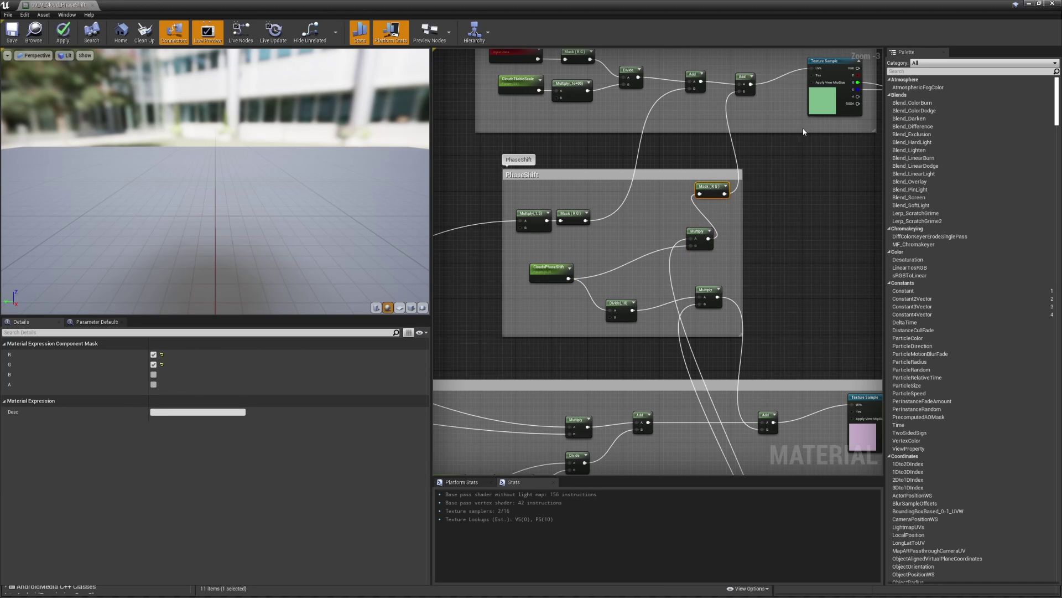
pyautogui.moveTo(804, 132); pyautogui.dragTo(799, 186, button='right')
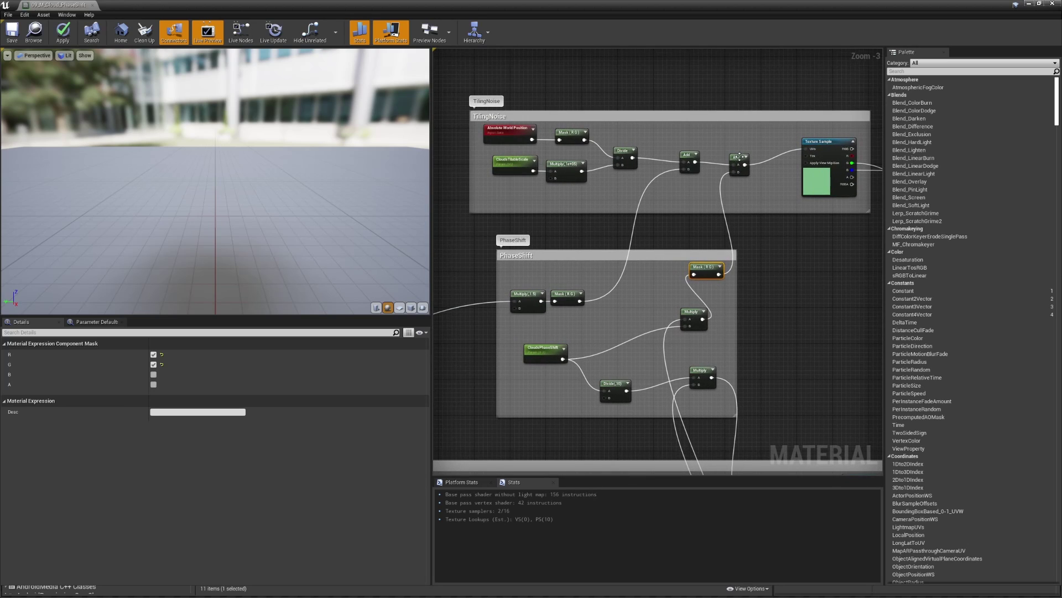
pyautogui.click(740, 158)
pyautogui.click(813, 175)
pyautogui.moveTo(833, 243); pyautogui.dragTo(741, 168, button='right')
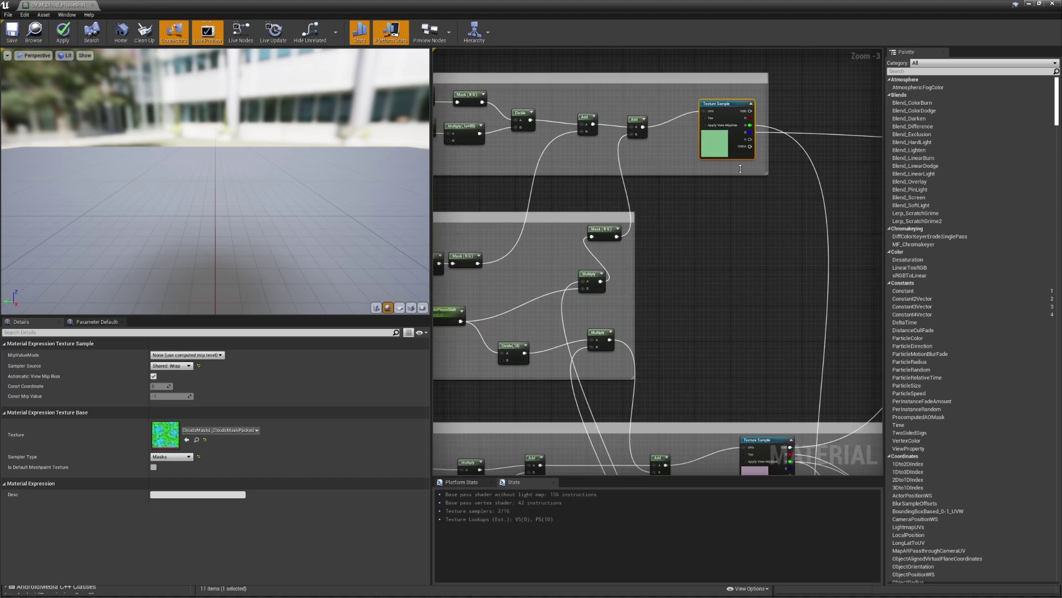
# Follow the Stratus texture samples back to the lower Multiply node in the PhaseShift group and inspect that node
pyautogui.moveTo(803, 286); pyautogui.dragTo(699, 129, button='right')
pyautogui.moveTo(698, 306); pyautogui.dragTo(659, 320, button='right')
pyautogui.scroll(-4, 715, 221)
pyautogui.scroll(3, 679, 281)
pyautogui.click(605, 156)
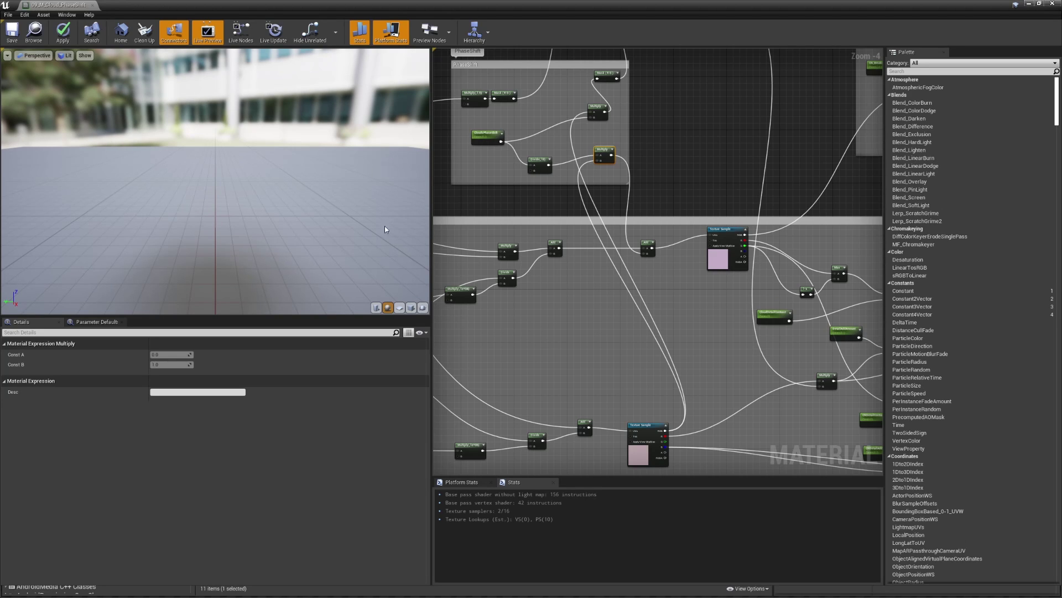
# Close the material without applying its changes and assign 09_M_Cloud_PhaseShift as the VolumetricCloud actor's cloud material
pyautogui.middleClick(60, 3)
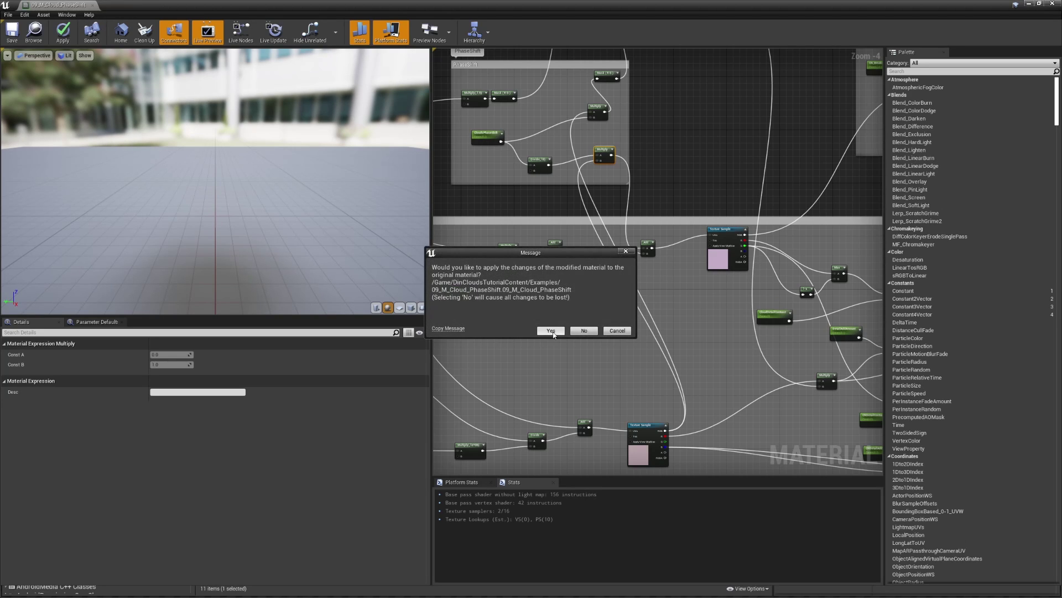
pyautogui.click(583, 331)
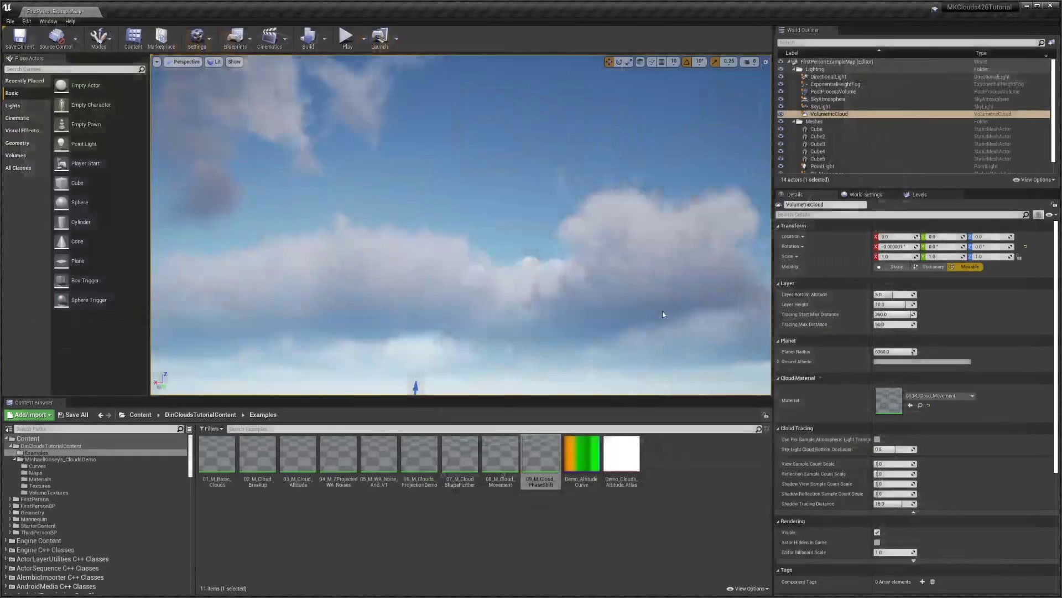
pyautogui.moveTo(541, 454); pyautogui.dragTo(913, 392)
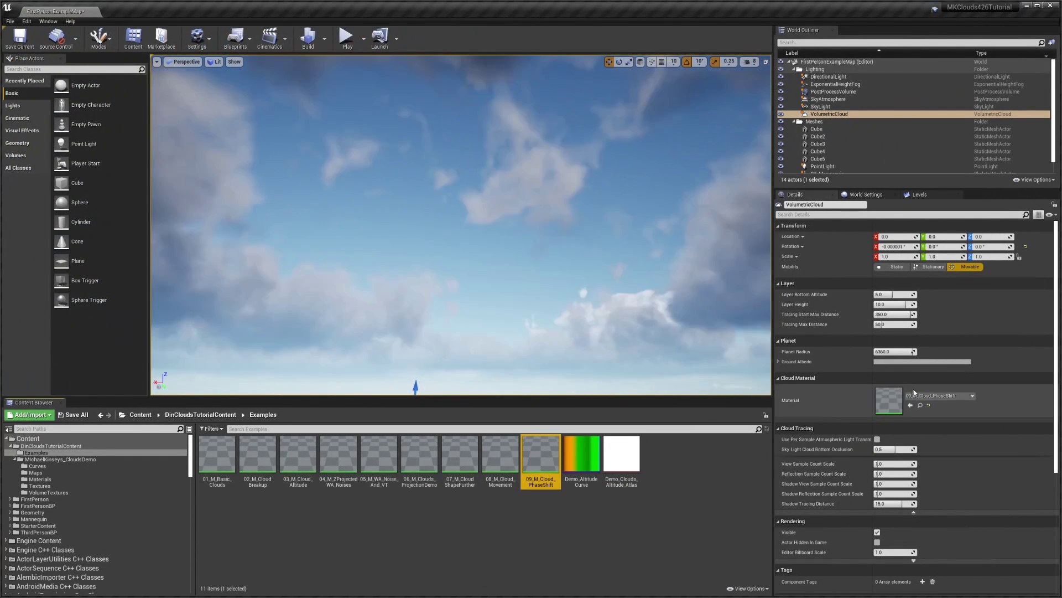
pyautogui.moveTo(592, 288); pyautogui.dragTo(592, 210, button='right')
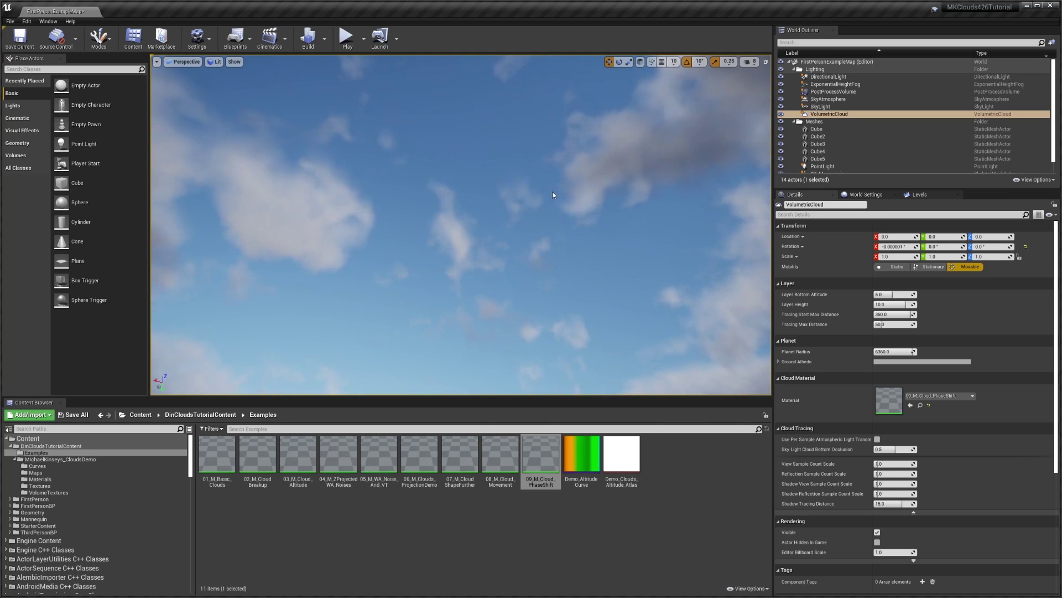
pyautogui.moveTo(611, 108); pyautogui.dragTo(769, 111, button='right')
pyautogui.moveTo(461, 224); pyautogui.dragTo(531, 224, button='right')
pyautogui.moveTo(581, 142); pyautogui.dragTo(581, 183, button='right')
pyautogui.moveTo(526, 346); pyautogui.dragTo(769, 393, button='right')
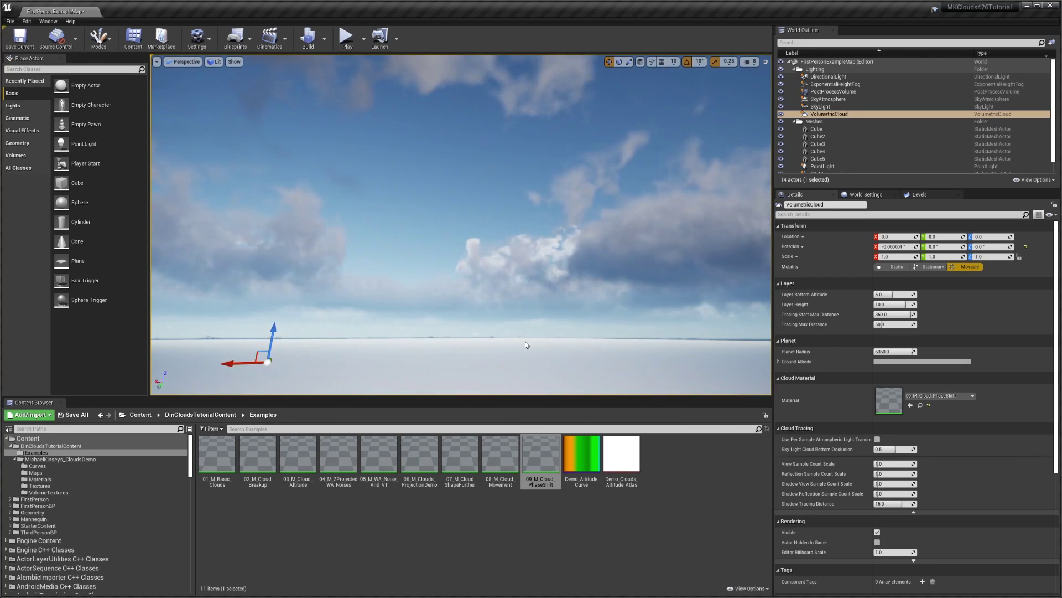
# Reopen 09_M_Cloud_PhaseShift with its window clear of the sky view and set the CloudSpeed parameter's default value to 5
pyautogui.doubleClick(540, 455)
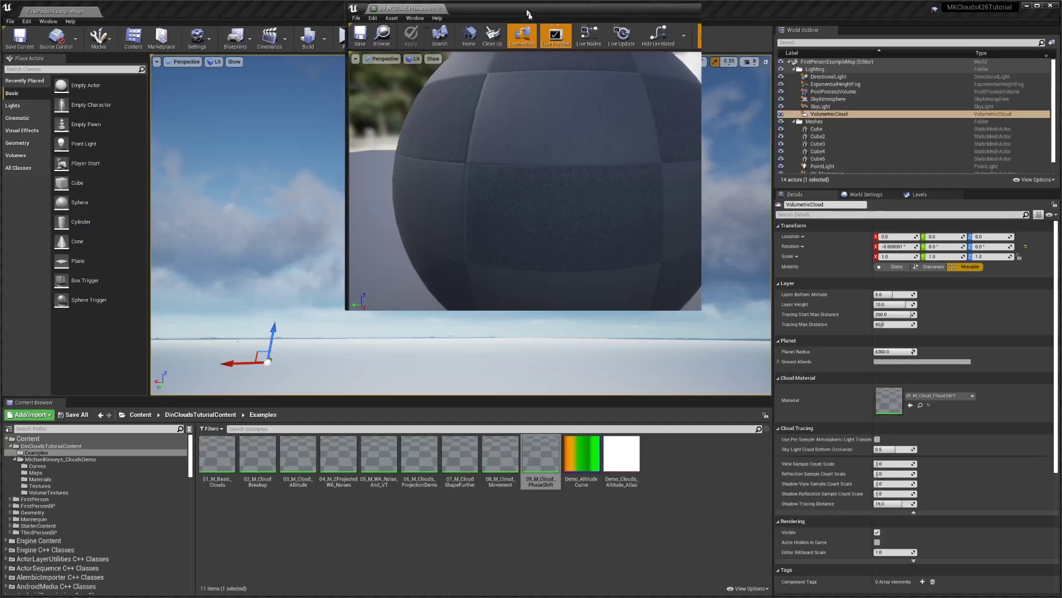
pyautogui.moveTo(529, 14); pyautogui.dragTo(886, 190)
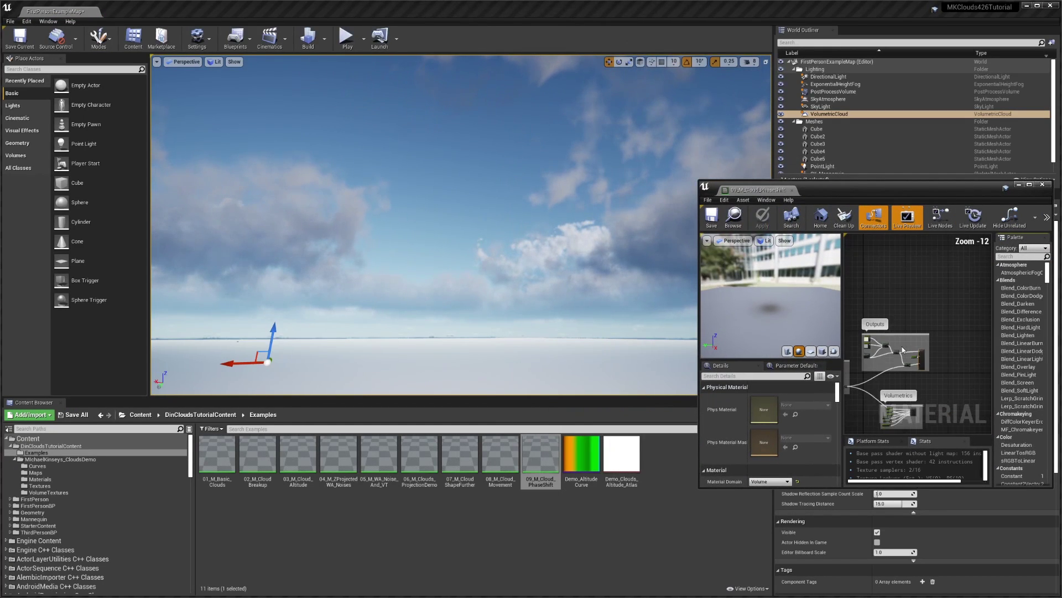
pyautogui.scroll(9, 944, 340)
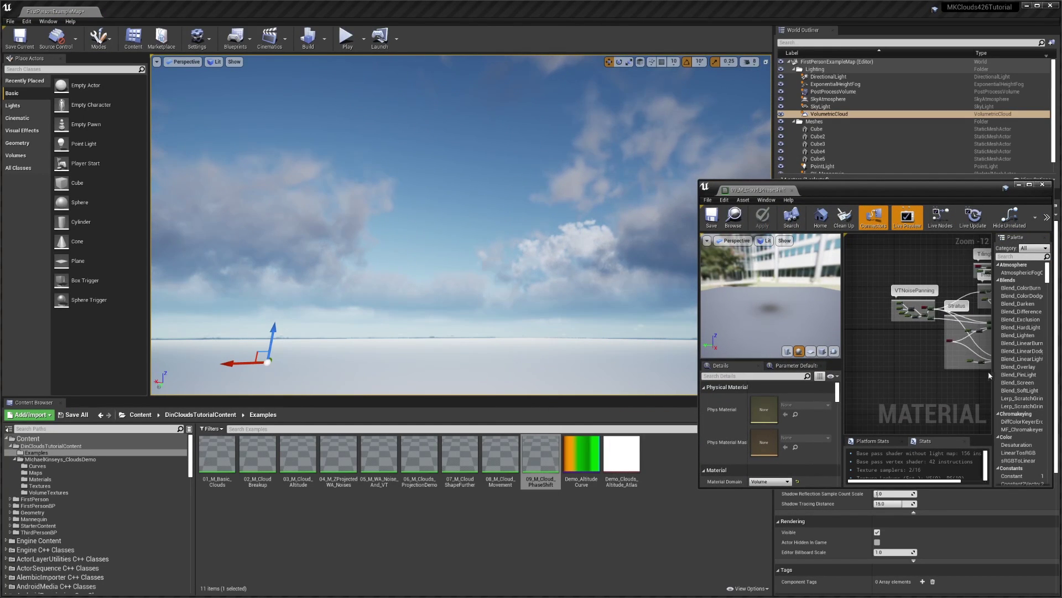
pyautogui.click(915, 330)
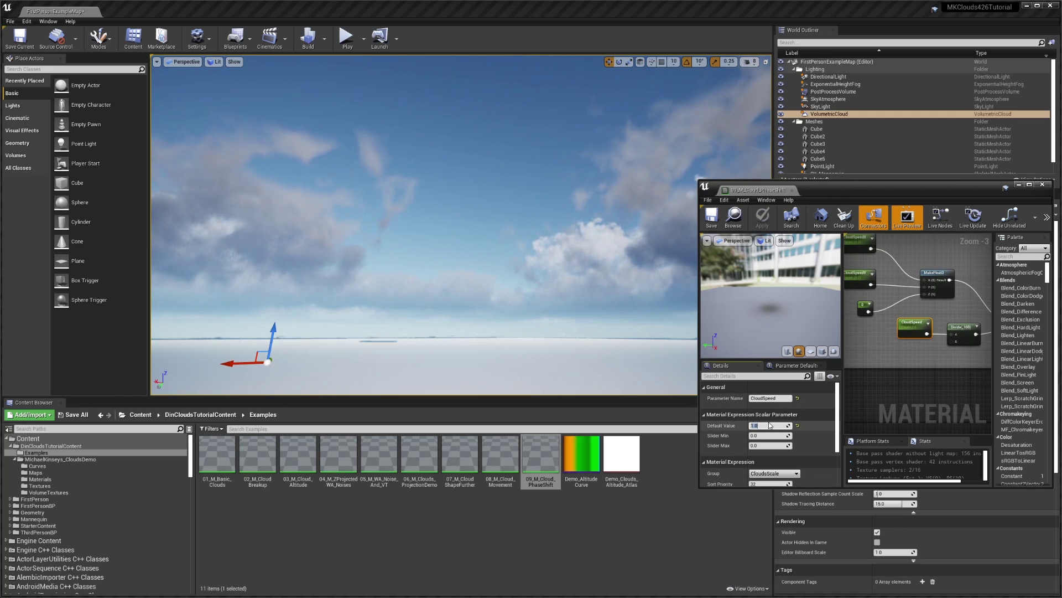
pyautogui.write('5')
pyautogui.press('Return')
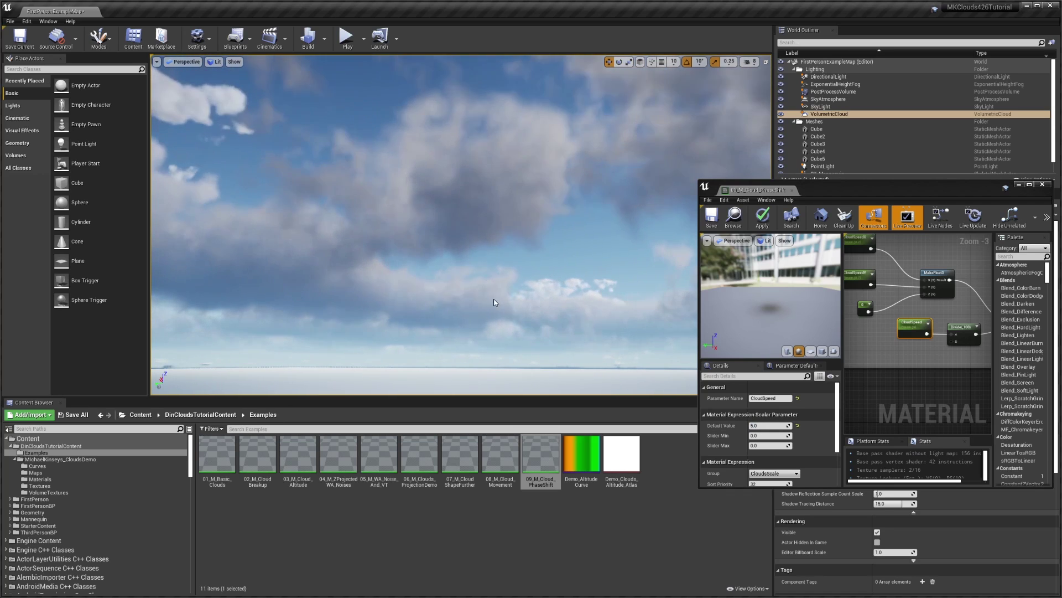
pyautogui.moveTo(488, 178); pyautogui.dragTo(628, 205, button='right')
pyautogui.moveTo(443, 104); pyautogui.dragTo(554, 83, button='right')
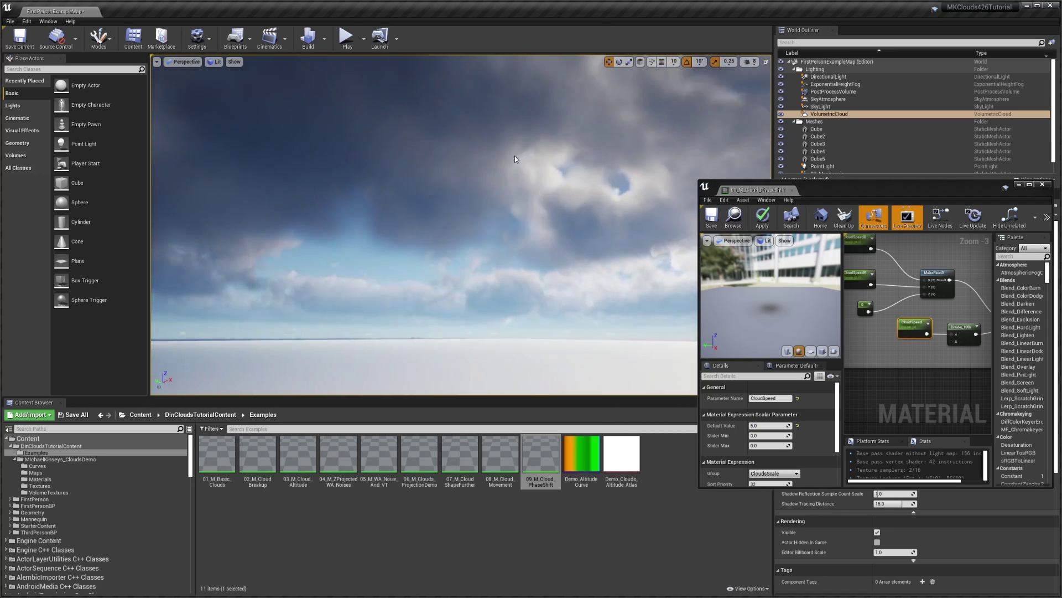
pyautogui.moveTo(477, 171); pyautogui.dragTo(548, 171, button='right')
pyautogui.moveTo(488, 199); pyautogui.dragTo(488, 192, button='right')
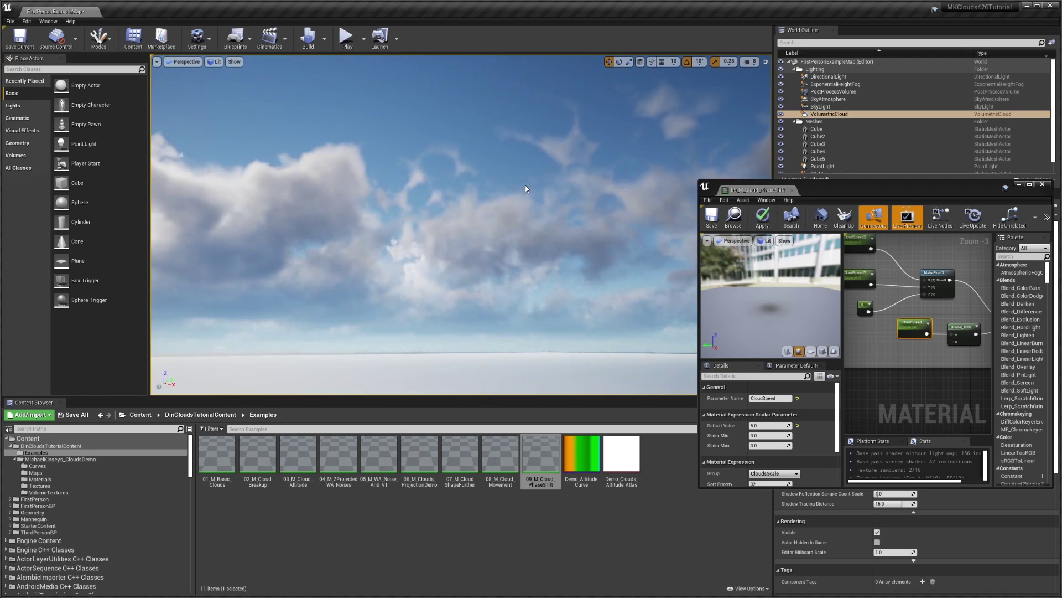
# Try a CloudsPhaseShift default value of about 0.84 in the PhaseShift group and undo the change
pyautogui.scroll(-5, 942, 352)
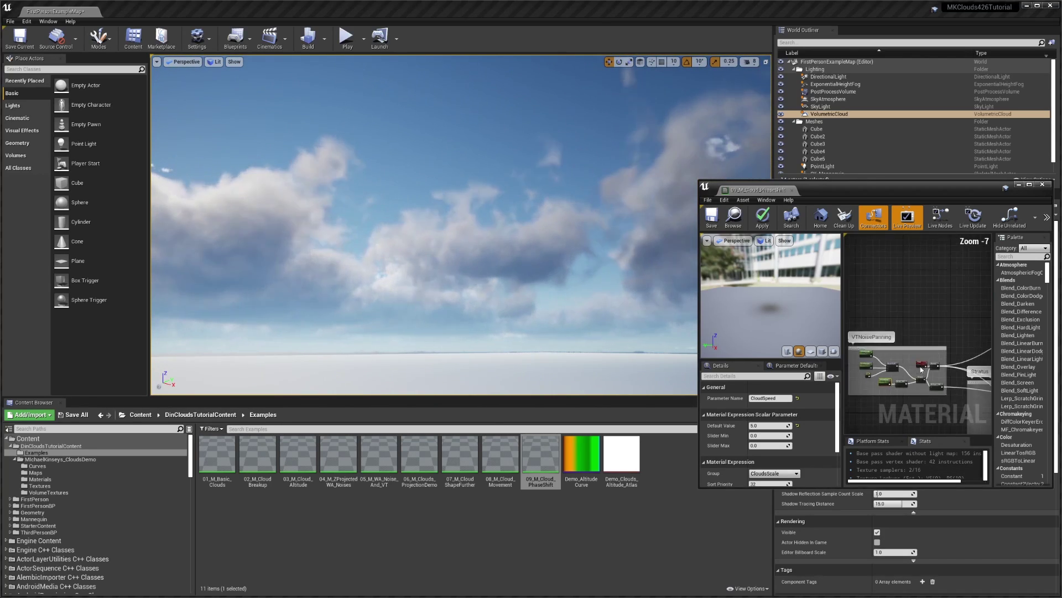
pyautogui.scroll(7, 942, 352)
pyautogui.click(894, 352)
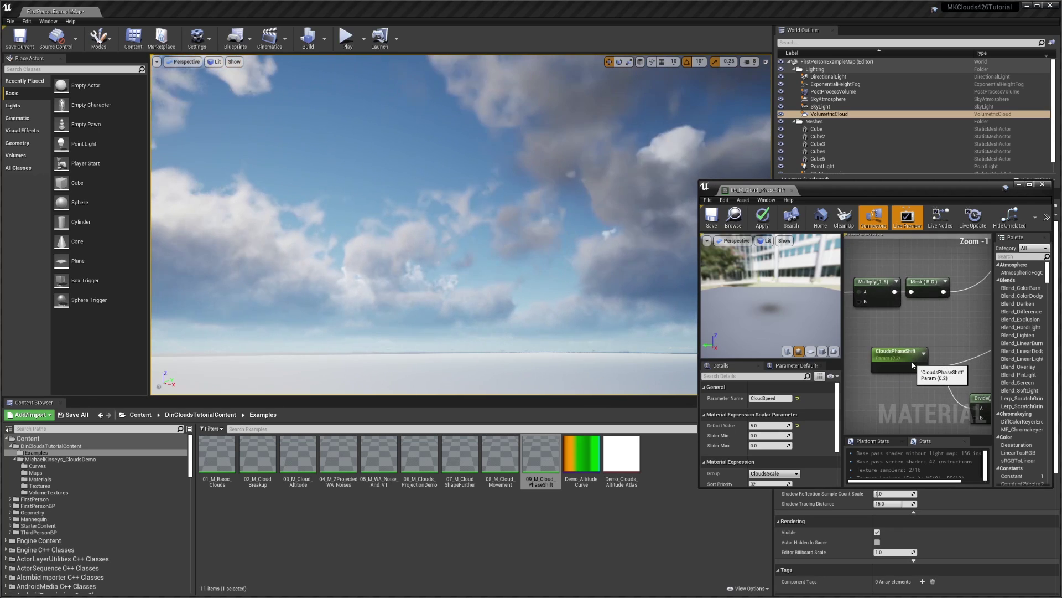
pyautogui.moveTo(770, 426); pyautogui.dragTo(852, 425)
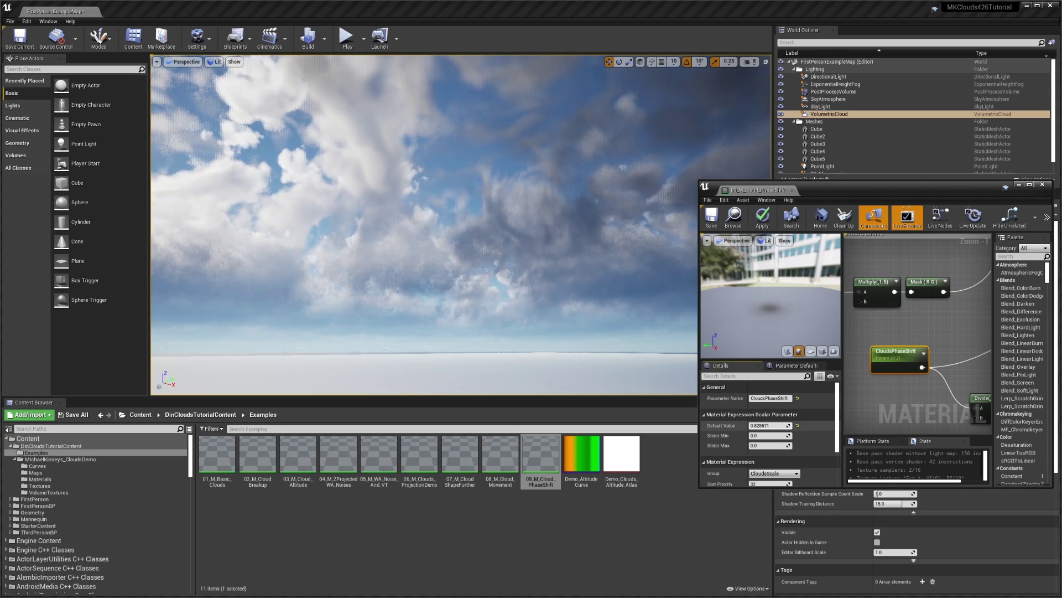
pyautogui.moveTo(852, 425)
pyautogui.mouseDown()
pyautogui.moveTo(885, 426)
pyautogui.moveTo(860, 425)
pyautogui.mouseUp()
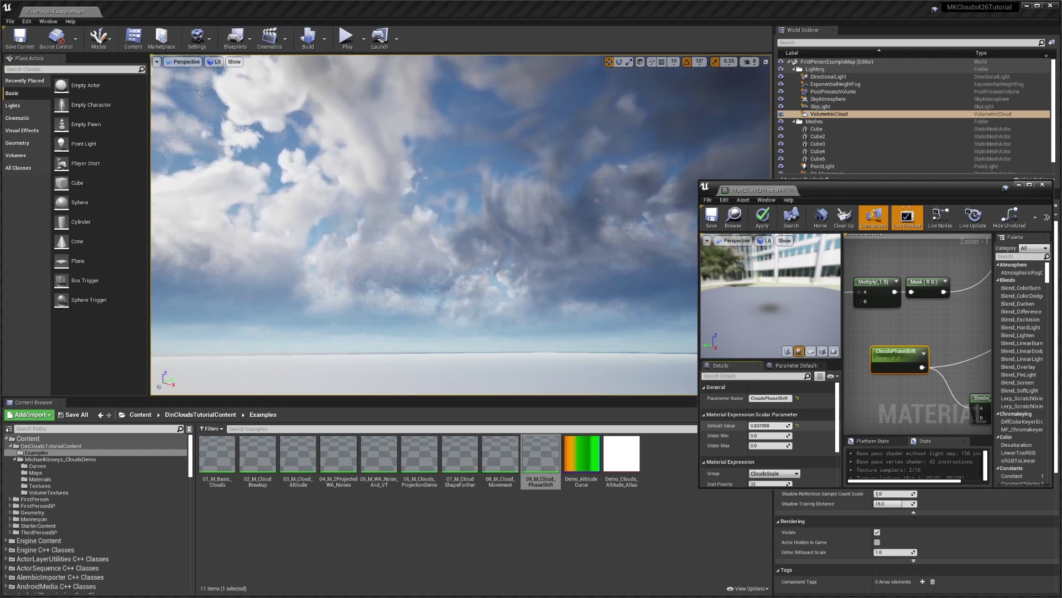
pyautogui.hotkey('ctrl', 'z')
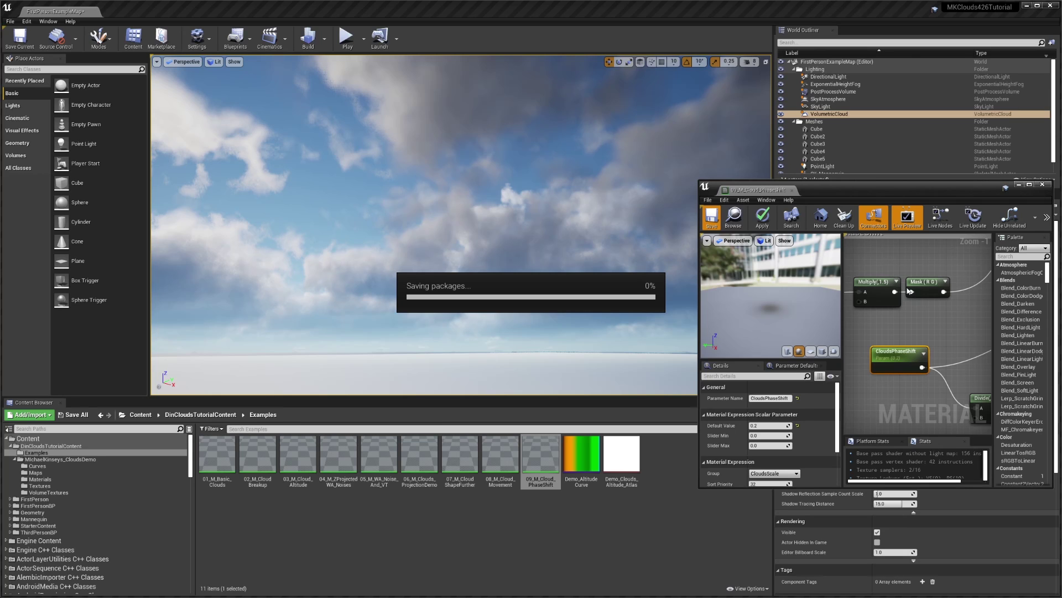
# Close the phase shift material and open MI_Volumetric_Clouds_v2 and M_Volumetric_Clouds_v2 from the clouds demo's Materials folder for viewing
pyautogui.click(1042, 185)
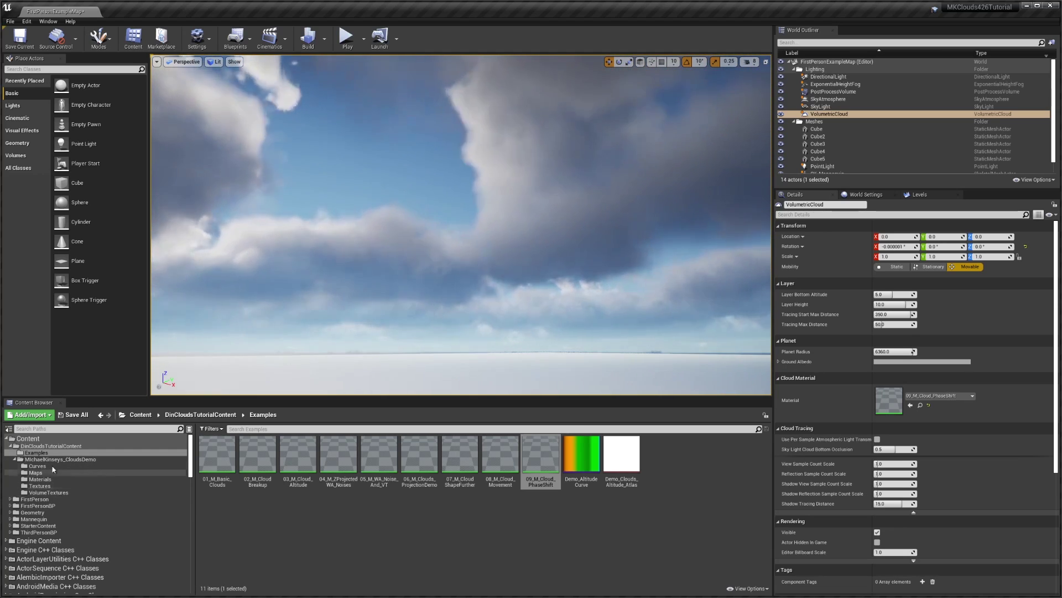
pyautogui.click(40, 479)
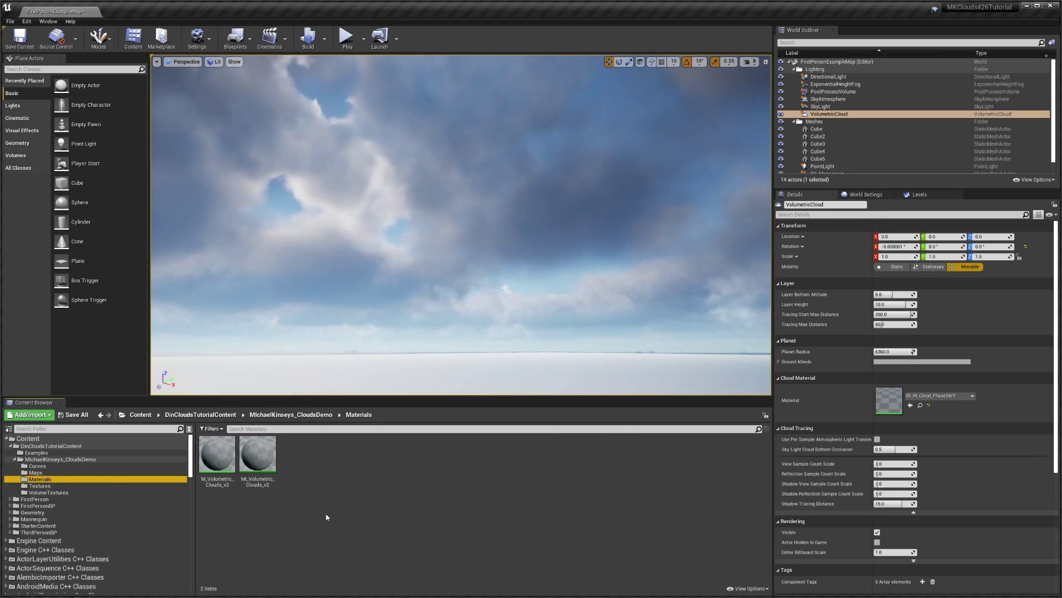
pyautogui.click(250, 457)
pyautogui.doubleClick(250, 457)
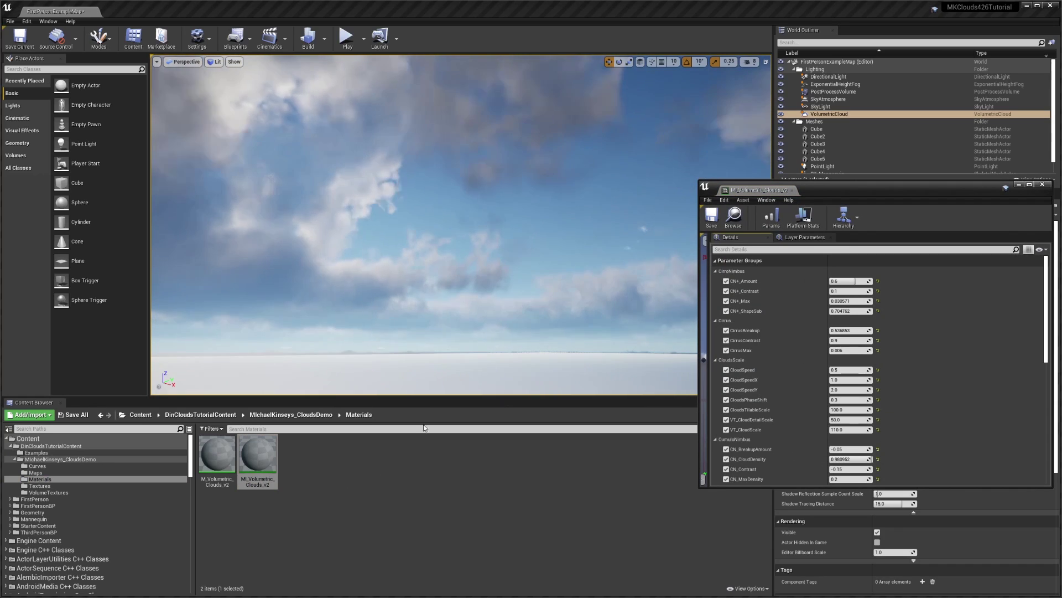
pyautogui.doubleClick(228, 462)
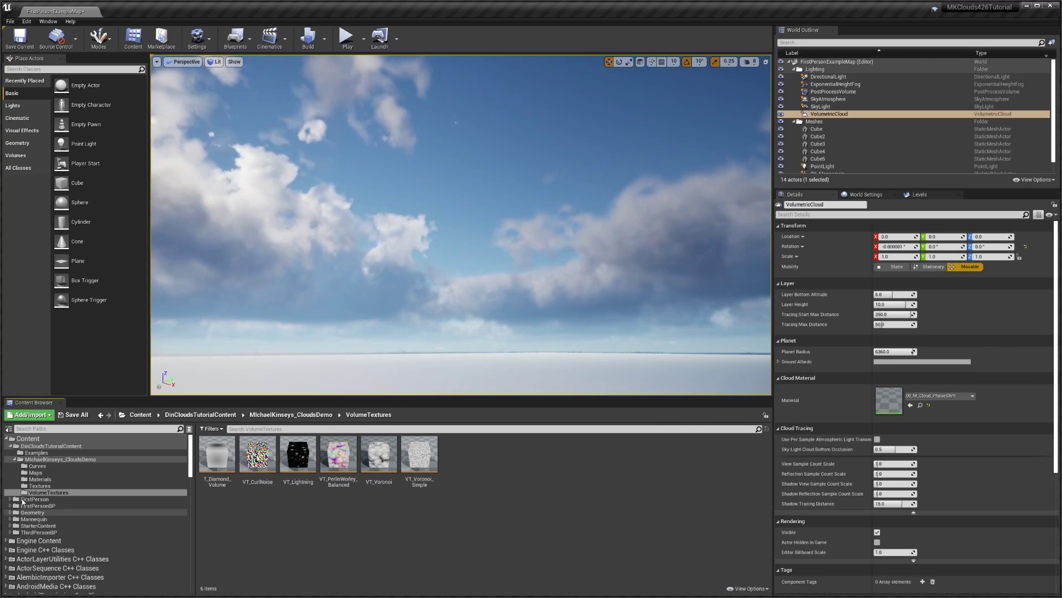
# Assign MI_Volumetric_Clouds_v2 from the Materials folder as the VolumetricCloud actor's cloud material
pyautogui.click(40, 477)
pyautogui.moveTo(258, 457); pyautogui.dragTo(327, 455)
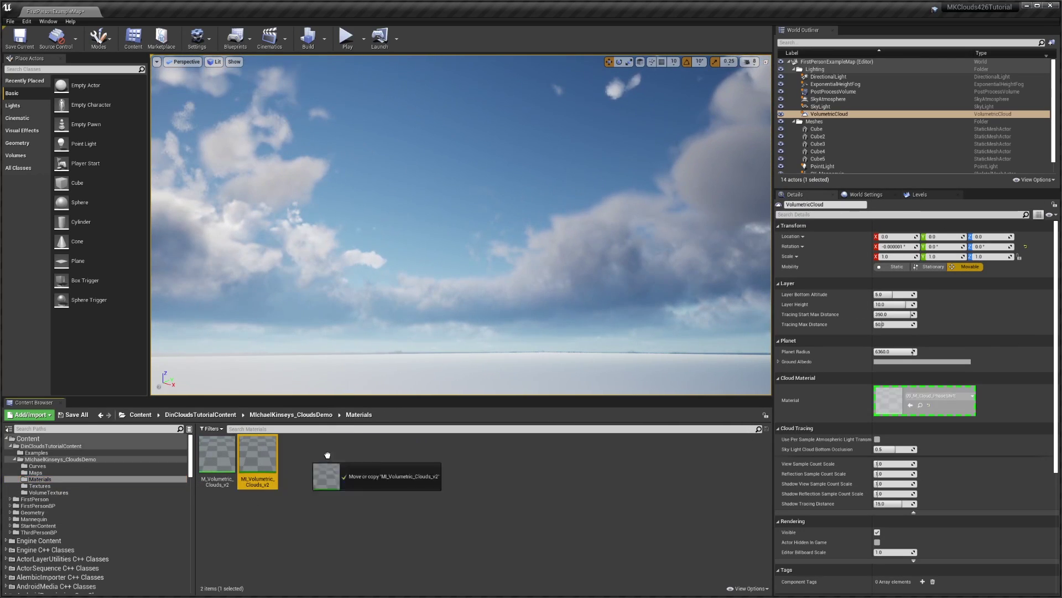
pyautogui.moveTo(885, 396); pyautogui.dragTo(885, 396)
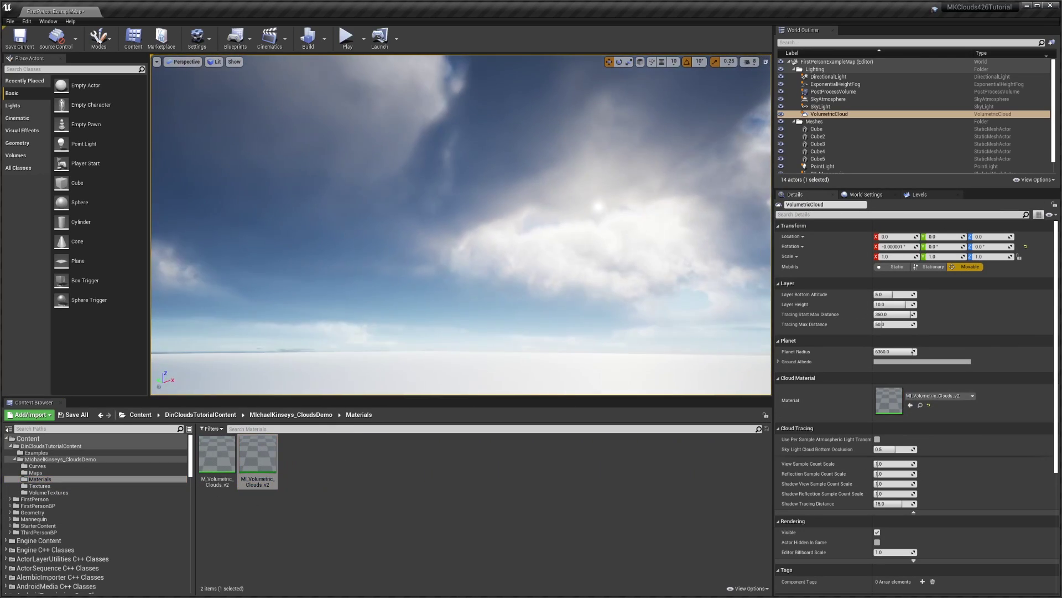
pyautogui.moveTo(598, 257)
pyautogui.mouseDown(button='right')
pyautogui.moveTo(720, 266)
pyautogui.moveTo(763, 236)
pyautogui.moveTo(595, 243)
pyautogui.mouseUp(button='right')
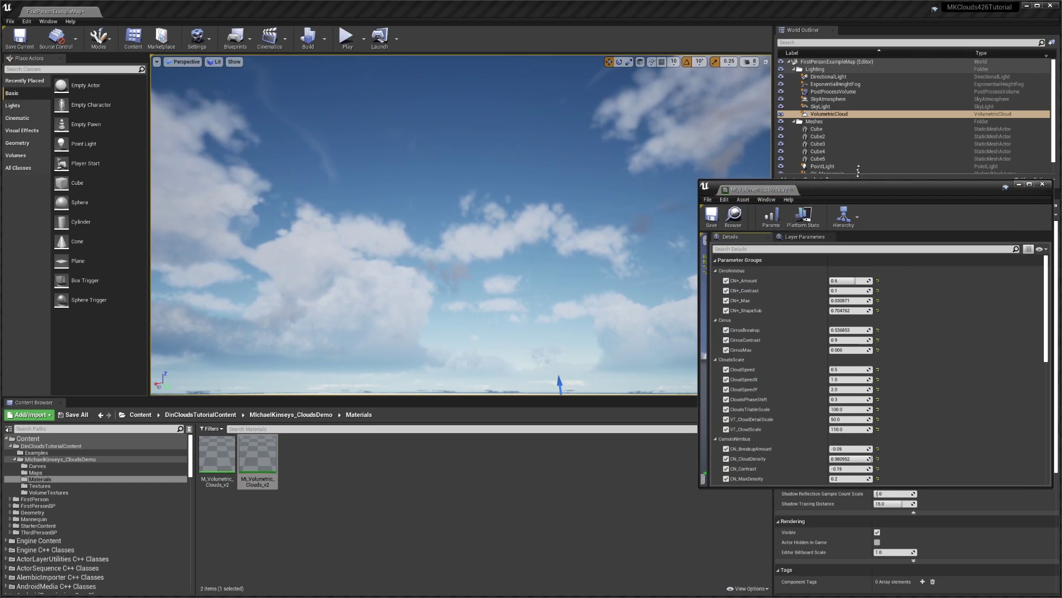
# Move the MI_Volumetric_Clouds_v2 editor window higher and enlarge it to show more of its parameter groups
pyautogui.moveTo(857, 183); pyautogui.dragTo(858, 81)
pyautogui.moveTo(817, 490); pyautogui.dragTo(826, 555)
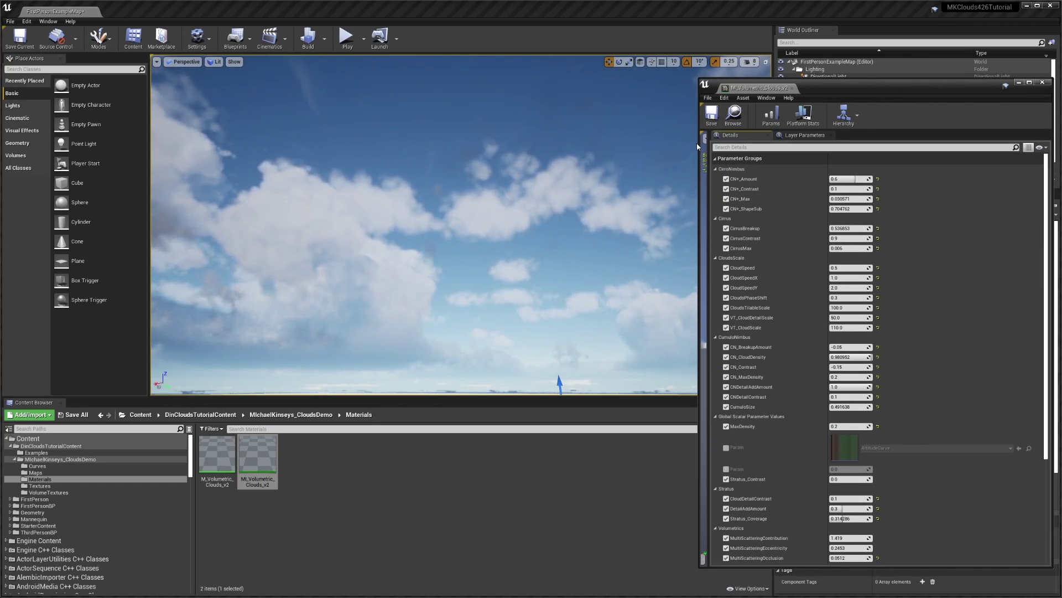
# Narrow the MI_Volumetric_Clouds_v2 editor window and turn the level view towards the sun
pyautogui.moveTo(699, 143); pyautogui.dragTo(807, 144)
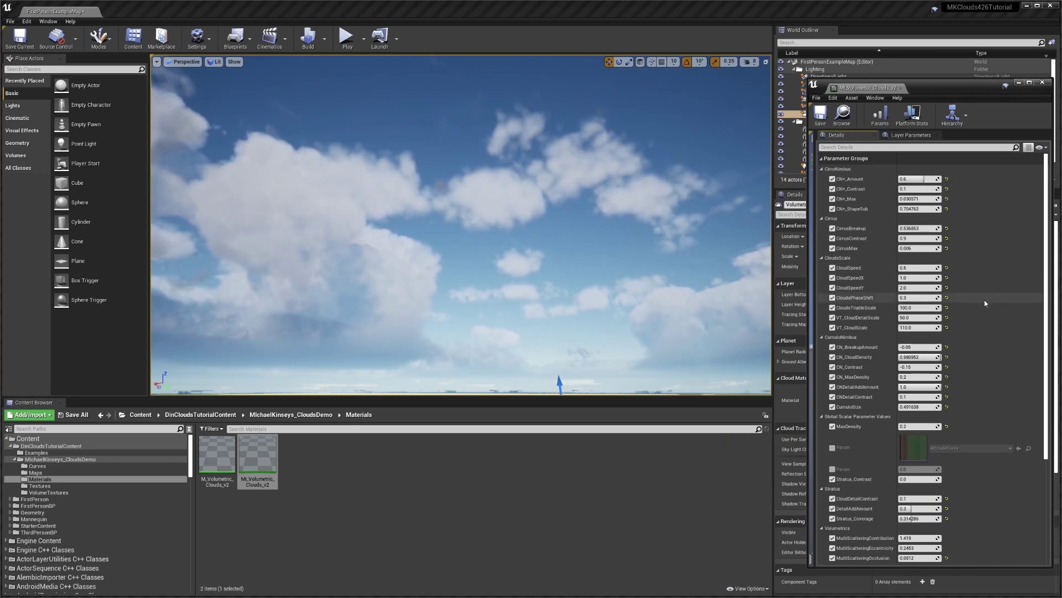
pyautogui.moveTo(387, 222); pyautogui.dragTo(736, 215, button='right')
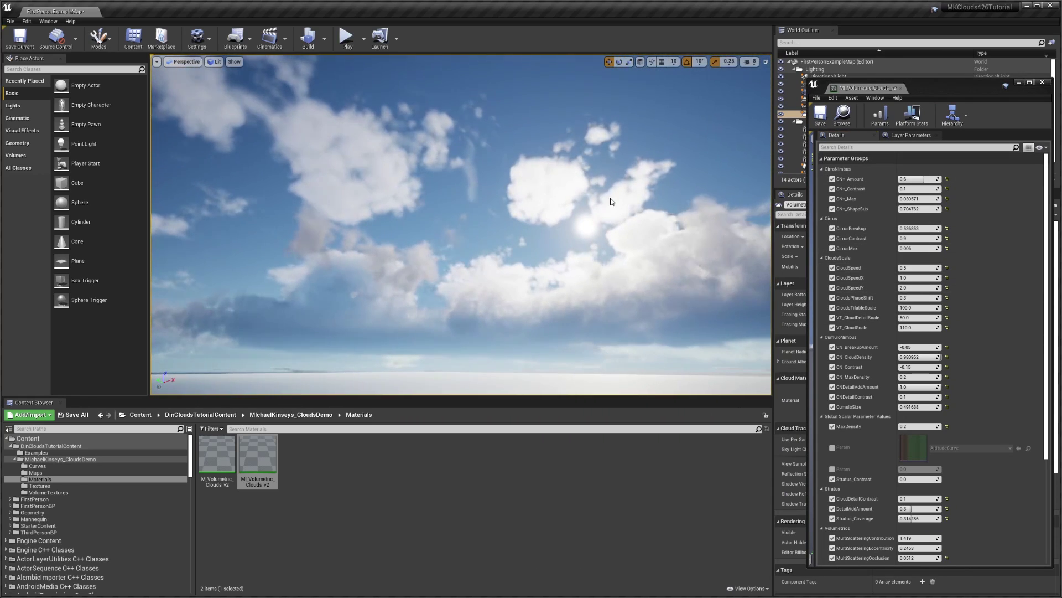
# Try a Stratus DetailAddAmount of about 0.99 and undo the change
pyautogui.scroll(-5, 968, 295)
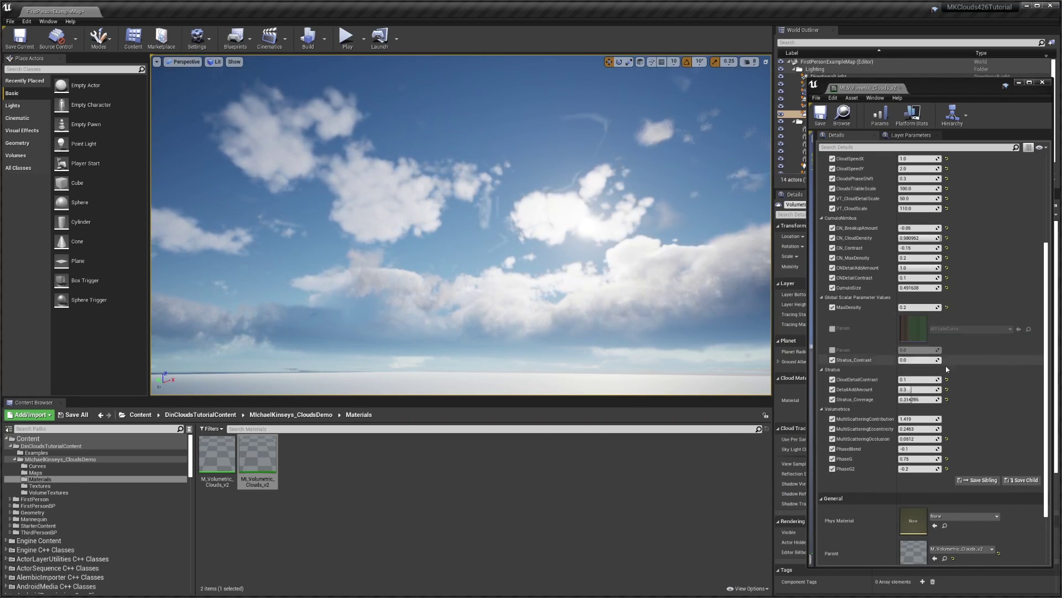
pyautogui.scroll(1, 921, 388)
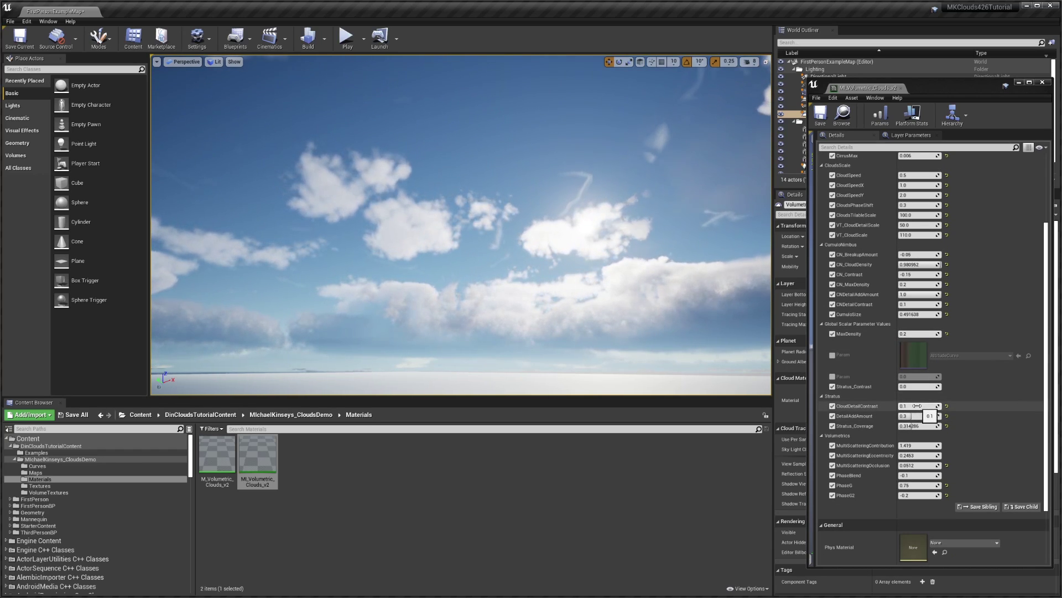
pyautogui.moveTo(910, 416); pyautogui.dragTo(935, 415)
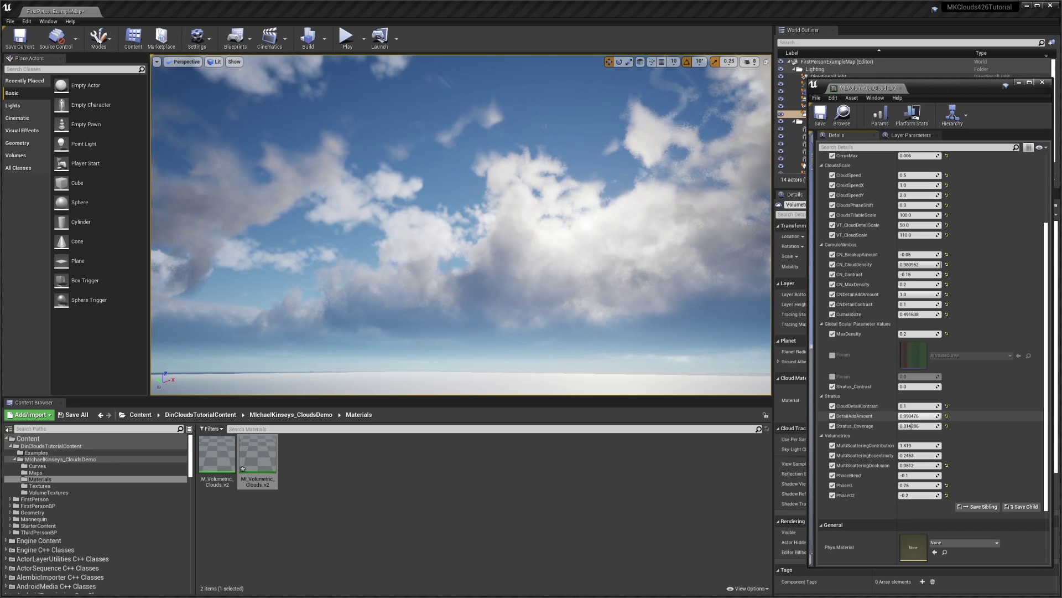
pyautogui.hotkey('ctrl', 'z')
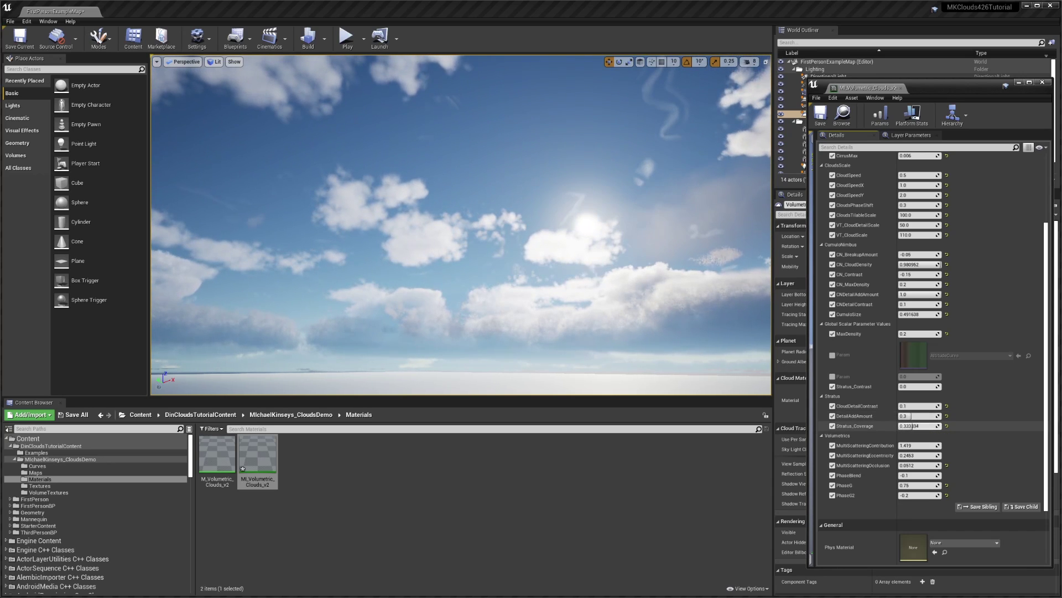
# Set Stratus_Coverage to about 0.23 and the CumuloNimbus group's CumuloSize to about 0.625
pyautogui.moveTo(920, 425)
pyautogui.mouseDown()
pyautogui.moveTo(904, 425)
pyautogui.moveTo(935, 426)
pyautogui.moveTo(909, 425)
pyautogui.mouseUp()
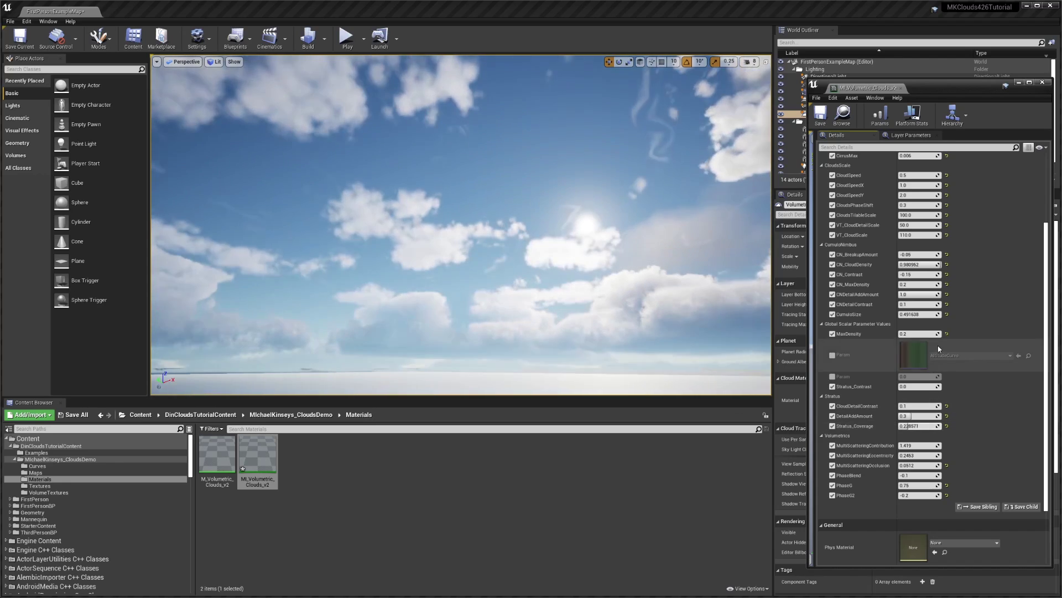
pyautogui.moveTo(910, 313); pyautogui.dragTo(929, 314)
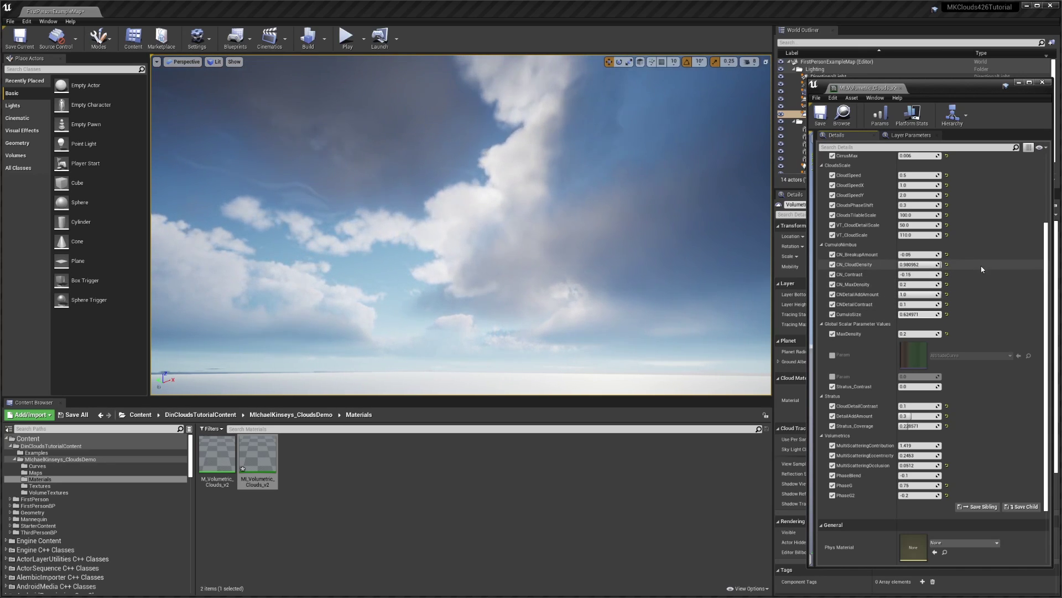
# Open the instance's parent material M_Volumetric_Clouds_v2 and maximize its editor window
pyautogui.scroll(3, 982, 269)
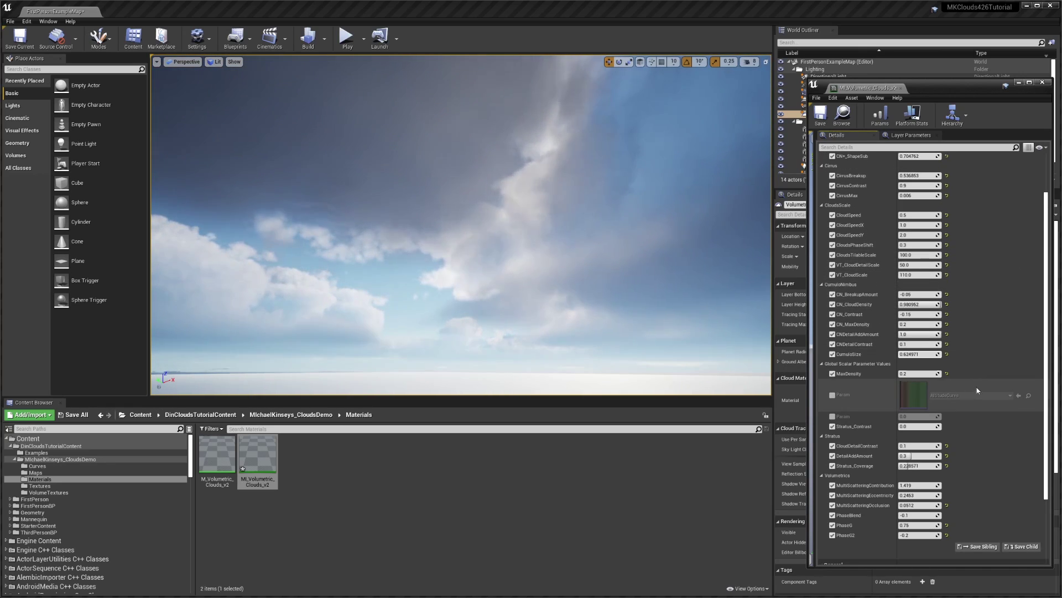
pyautogui.scroll(-11, 977, 390)
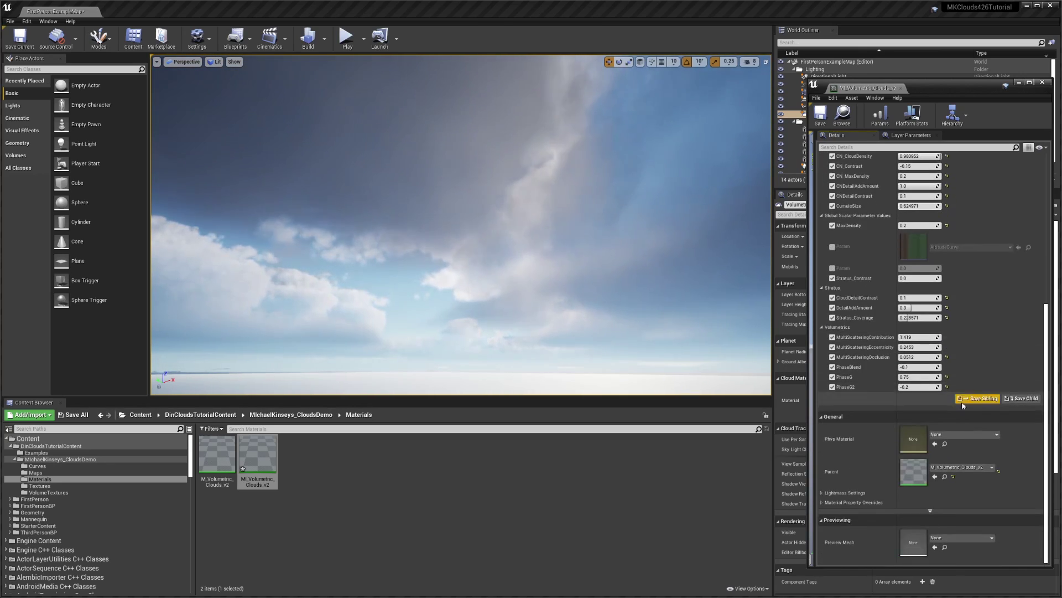
pyautogui.doubleClick(913, 473)
pyautogui.moveTo(977, 84); pyautogui.dragTo(486, 0)
# Examine the material graph's noise panning, TilingNoise, PhaseShift, Stratus, CumuloNimbus, Cirrus and CirroCumulous groups and how they connect
pyautogui.scroll(-12, 632, 175)
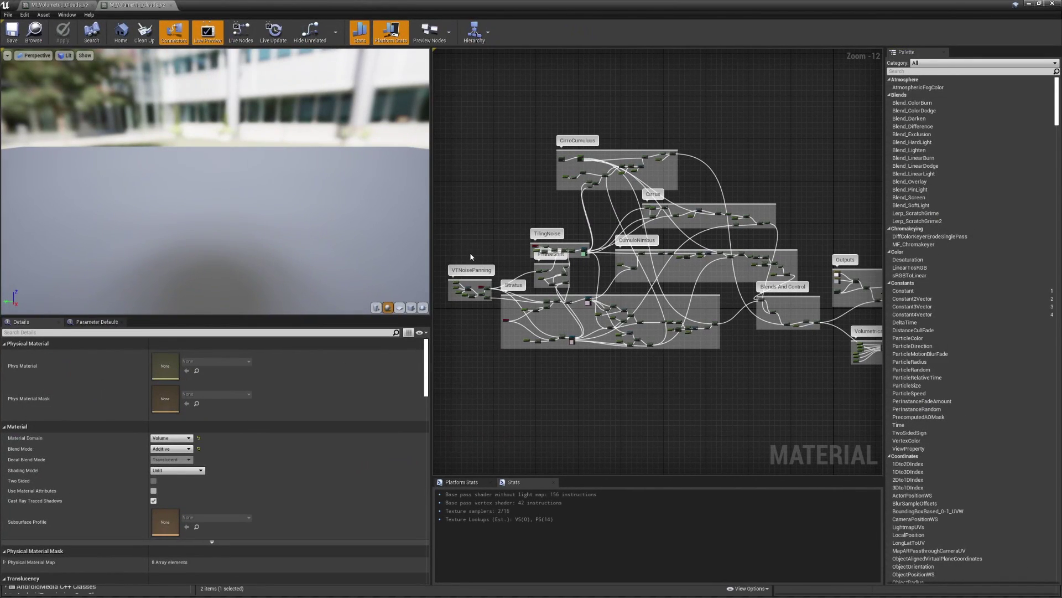
pyautogui.moveTo(438, 247); pyautogui.dragTo(504, 313)
pyautogui.scroll(5, 506, 307)
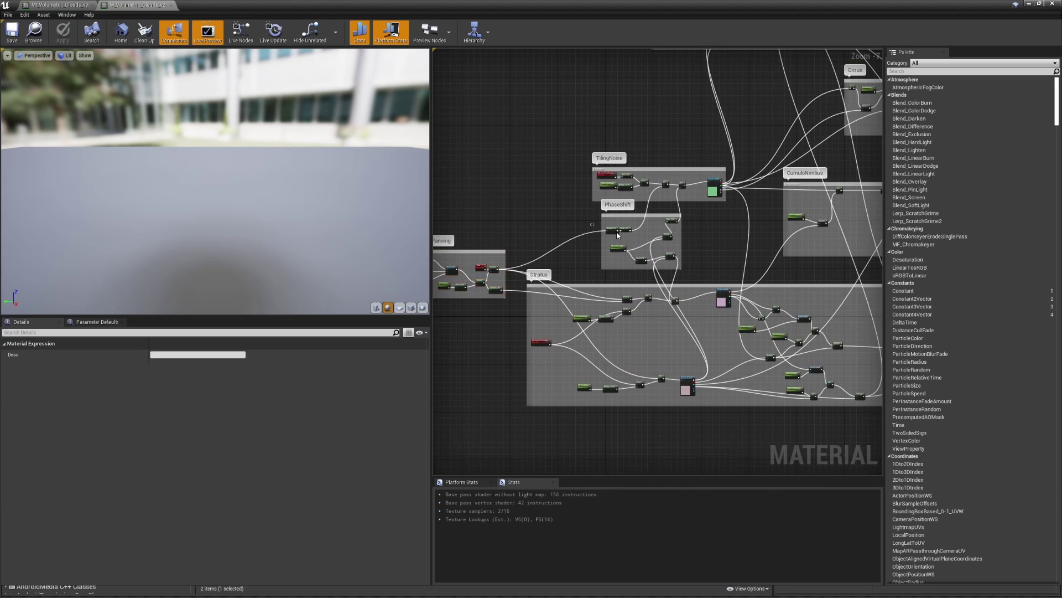
pyautogui.moveTo(720, 261); pyautogui.dragTo(720, 260)
pyautogui.moveTo(722, 281); pyautogui.dragTo(594, 237, button='right')
pyautogui.moveTo(806, 310); pyautogui.dragTo(647, 315, button='right')
pyautogui.moveTo(820, 292); pyautogui.dragTo(865, 354, button='right')
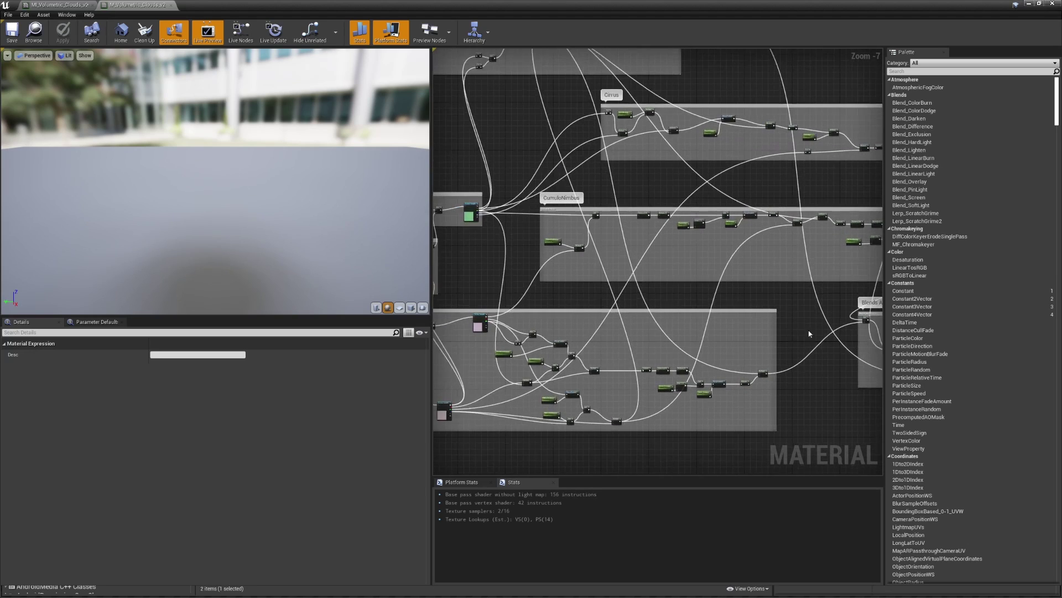
pyautogui.moveTo(664, 248); pyautogui.dragTo(690, 293, button='right')
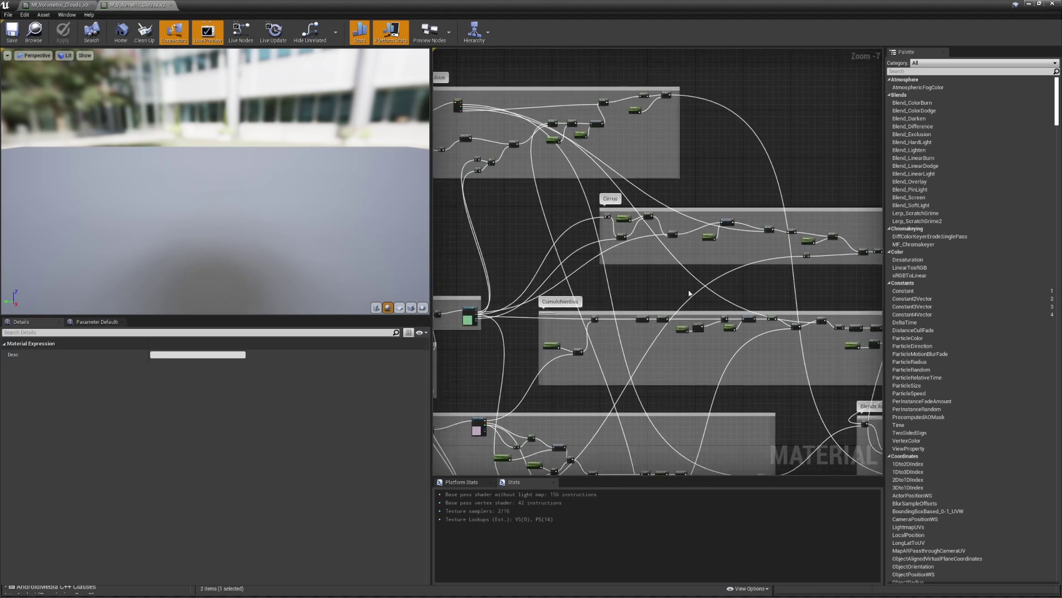
pyautogui.scroll(-1, 690, 289)
pyautogui.moveTo(594, 234); pyautogui.dragTo(636, 246, button='right')
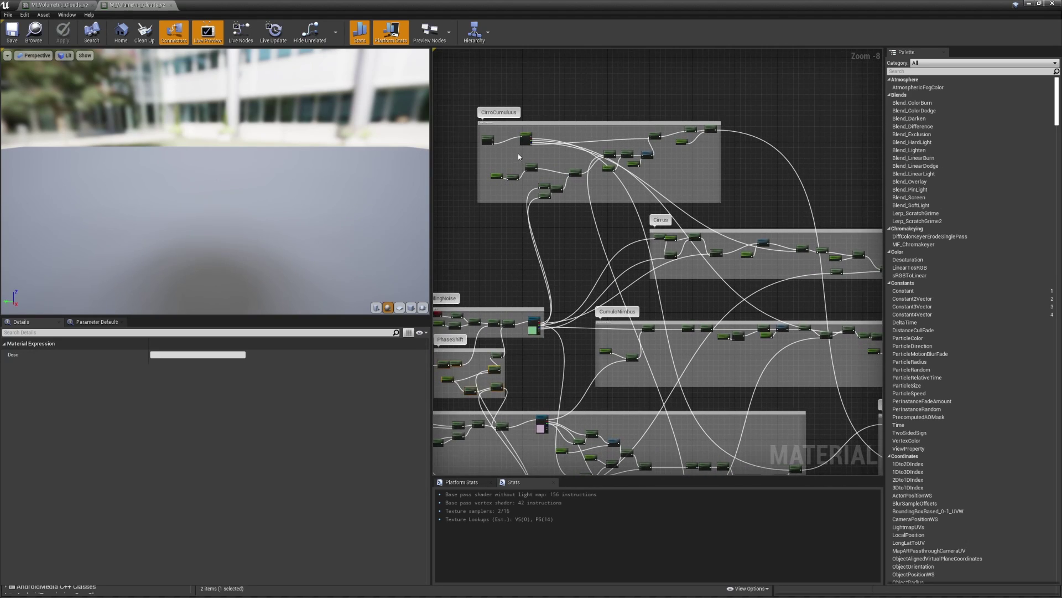
# Move the Cloud Sample Attributes node and its neighbour out of the CirroCumulous group and enclose them in a new comment box
pyautogui.moveTo(483, 139); pyautogui.dragTo(529, 252)
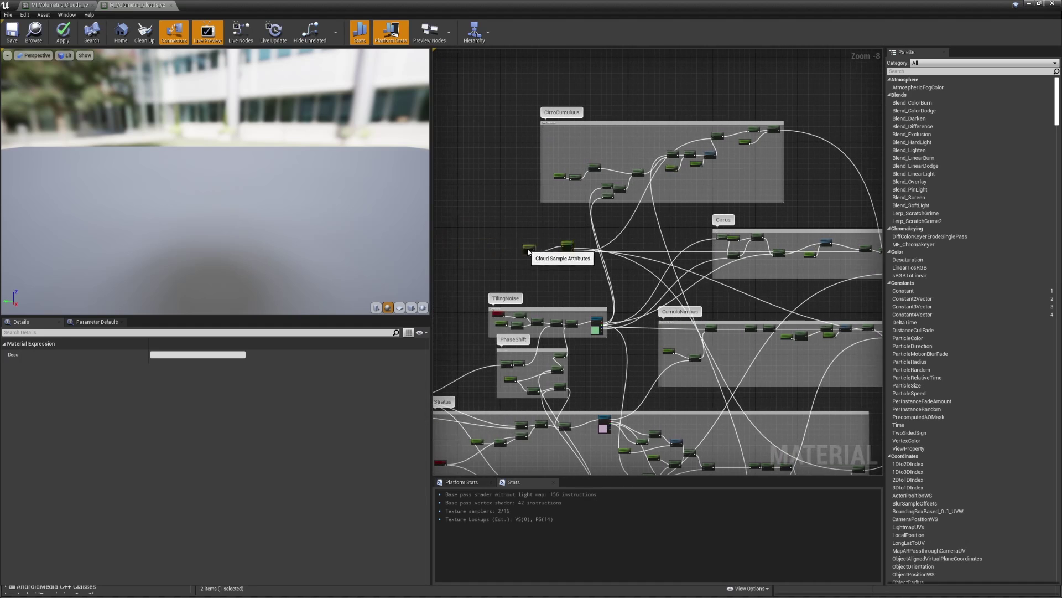
pyautogui.press('c')
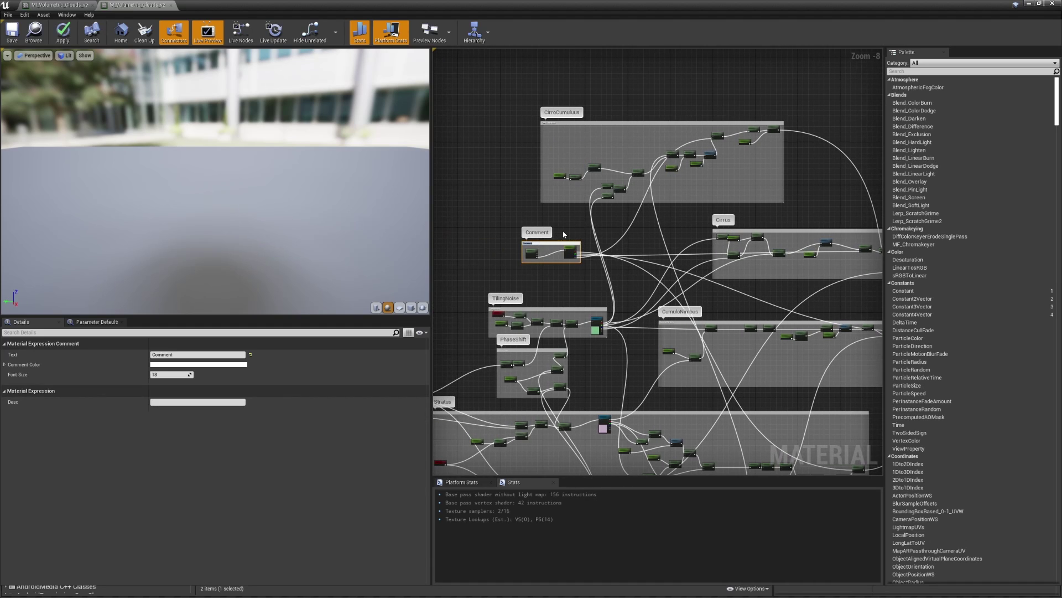
pyautogui.click(564, 234)
# Highlight the CirroCumulous and Cirrus groups and trace their connections to the shared TilingNoise texture sample
pyautogui.moveTo(609, 250); pyautogui.dragTo(555, 242, button='right')
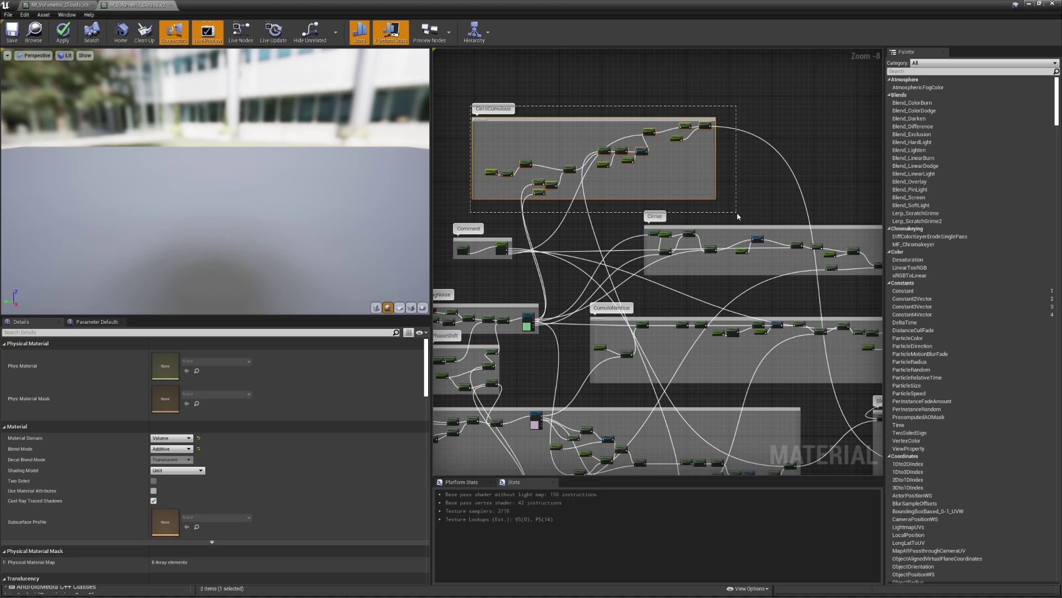
pyautogui.moveTo(738, 217); pyautogui.dragTo(742, 218)
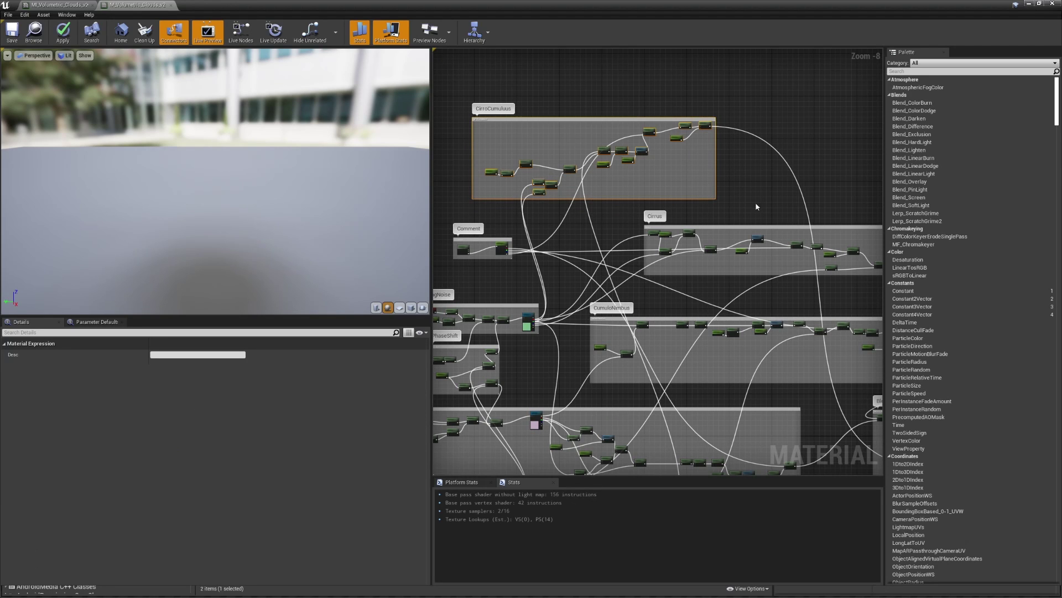
pyautogui.moveTo(649, 186); pyautogui.dragTo(535, 150, button='right')
pyautogui.moveTo(517, 182); pyautogui.dragTo(566, 200)
pyautogui.moveTo(615, 252); pyautogui.dragTo(619, 224, button='right')
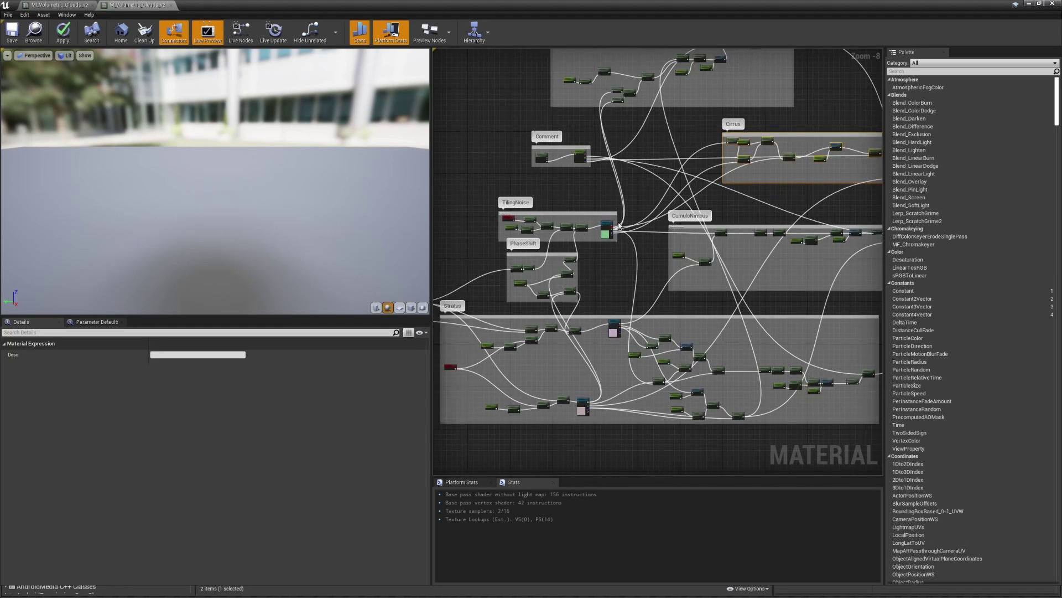
# Open the TilingNoise sample's CloudsMasks_CloudsMaskPacked texture, view only its red channel, and close the texture
pyautogui.click(606, 234)
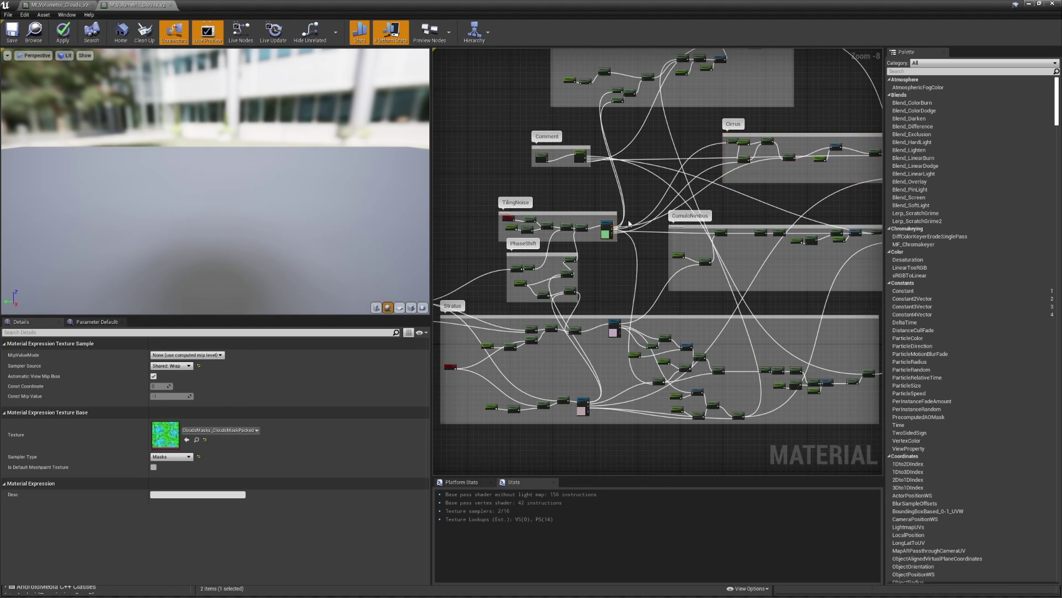
pyautogui.doubleClick(167, 437)
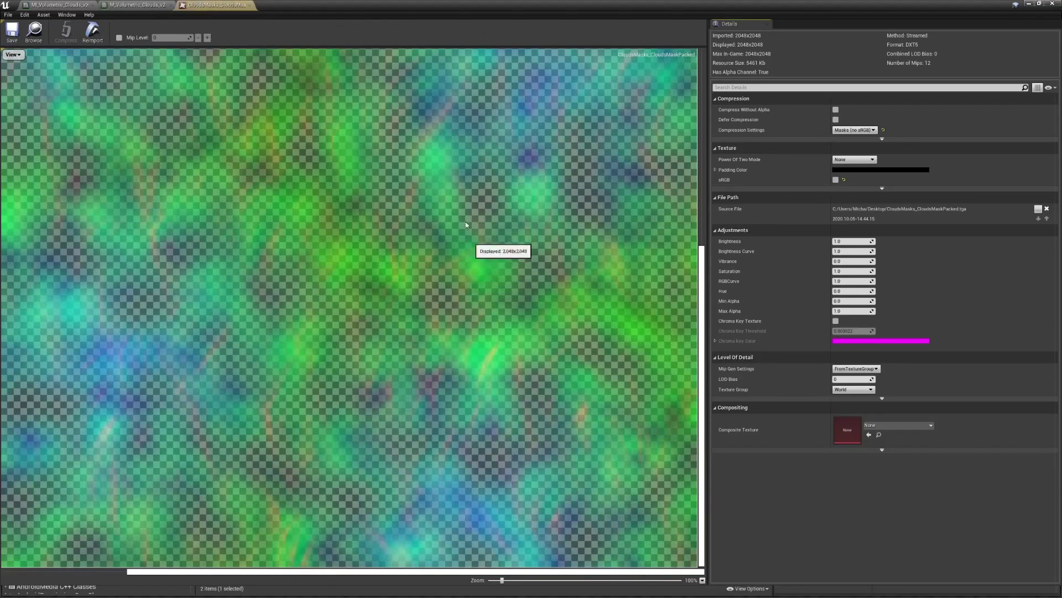
pyautogui.click(14, 55)
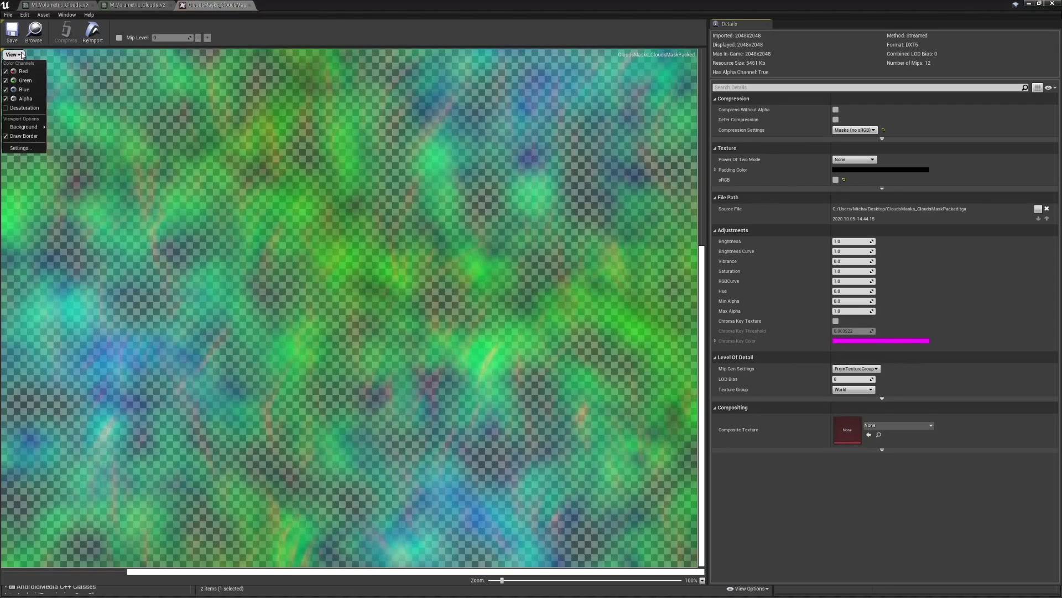
pyautogui.click(6, 99)
pyautogui.click(6, 90)
pyautogui.click(16, 81)
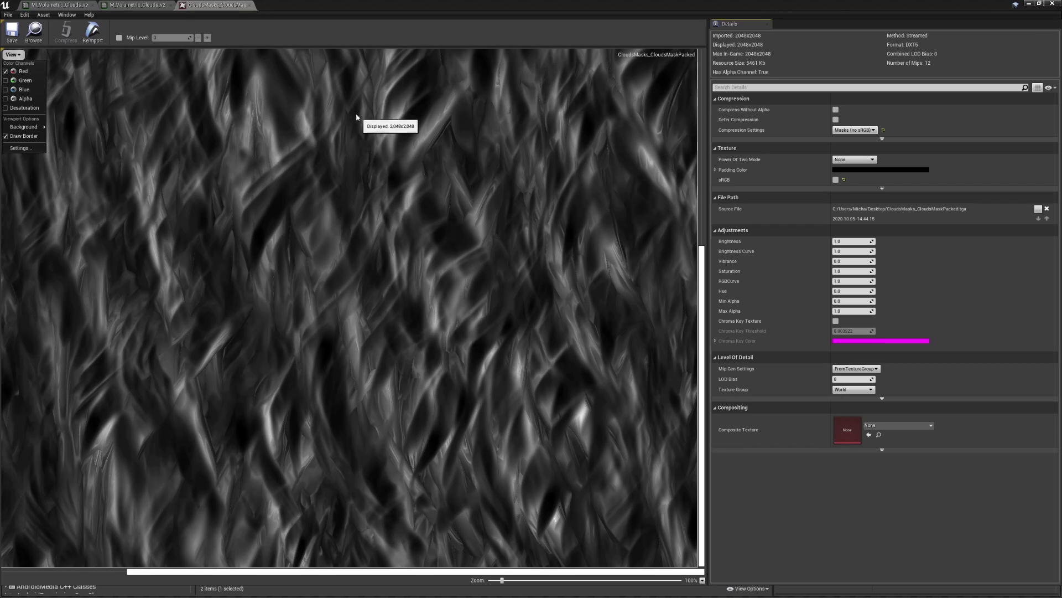
pyautogui.click(250, 5)
# Examine how the Blends And Control group's Add, Max, Saturate and MaxDensity nodes feed the Outputs and Volumetrics groups
pyautogui.scroll(3, 705, 220)
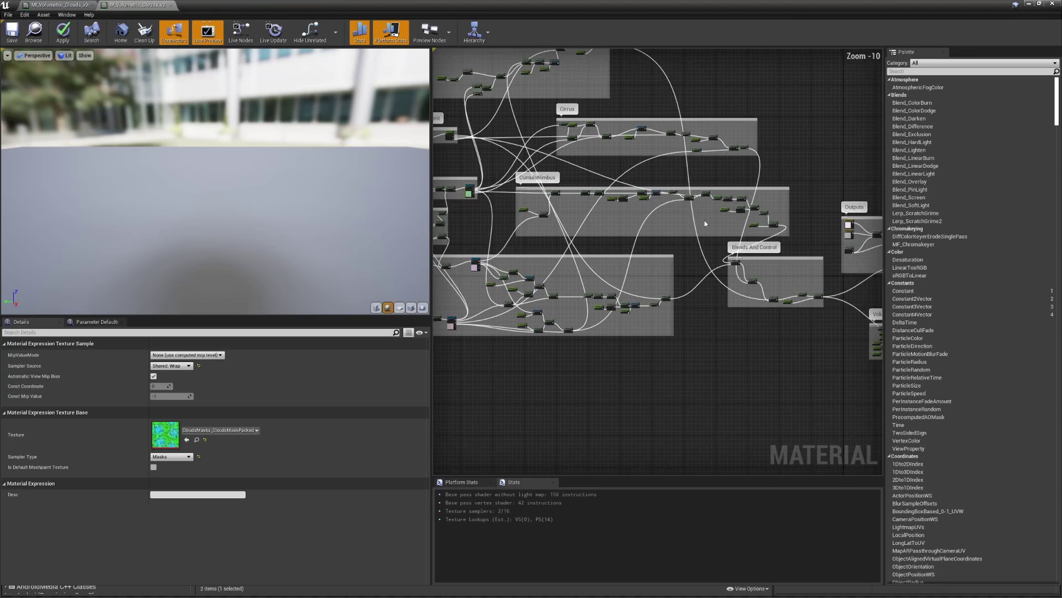
pyautogui.scroll(8, 774, 225)
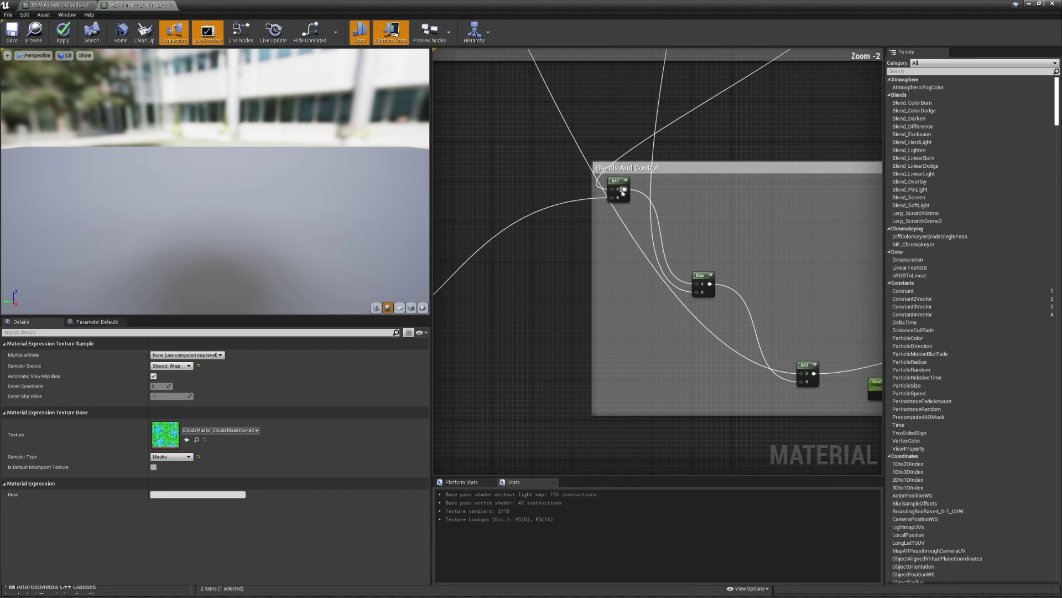
pyautogui.moveTo(713, 289); pyautogui.dragTo(729, 289)
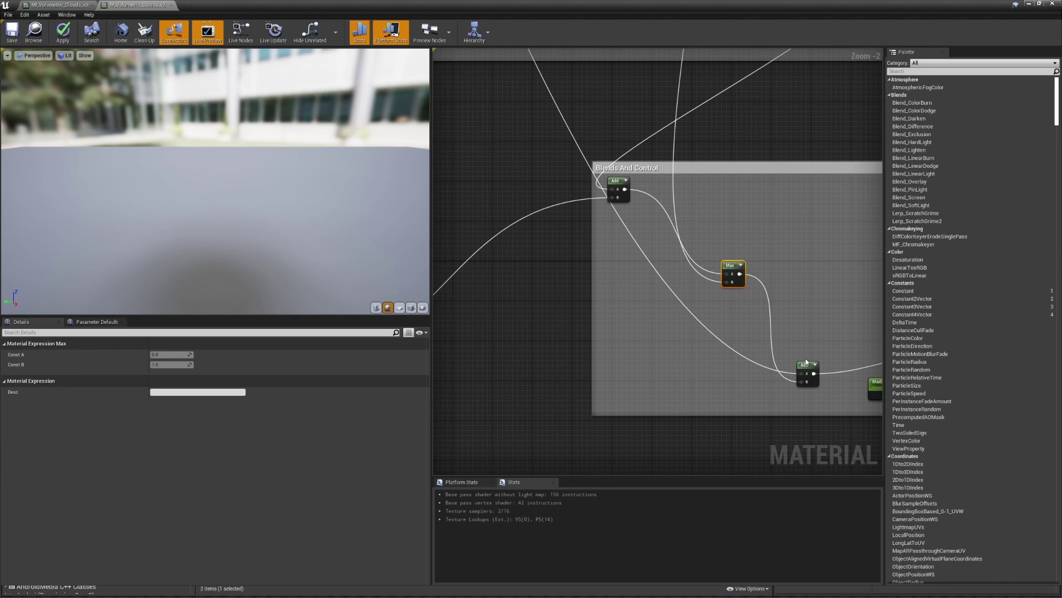
pyautogui.moveTo(808, 377); pyautogui.dragTo(600, 336, button='right')
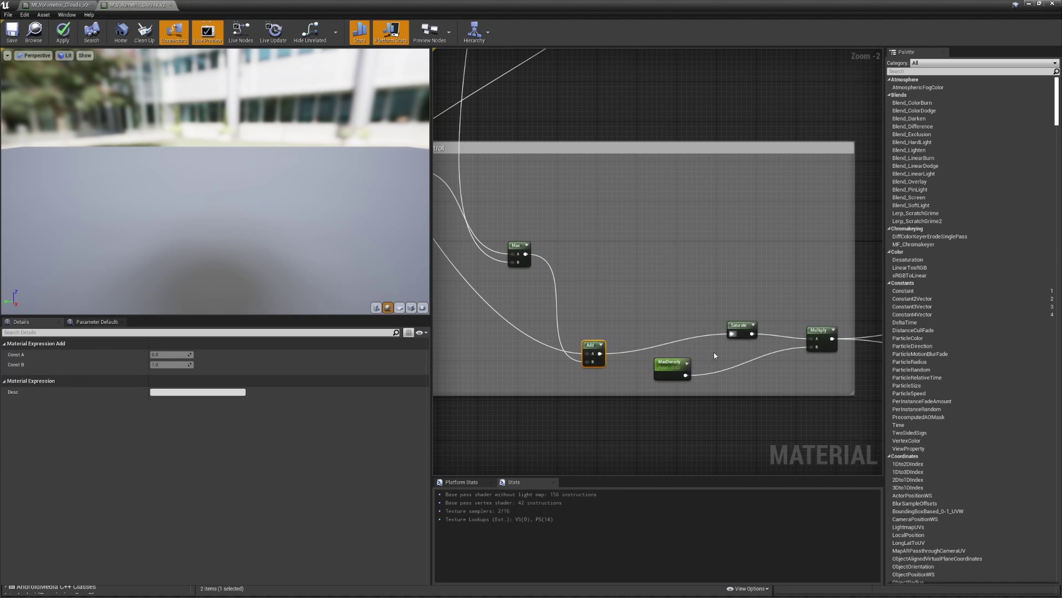
pyautogui.moveTo(706, 382); pyautogui.dragTo(592, 358, button='right')
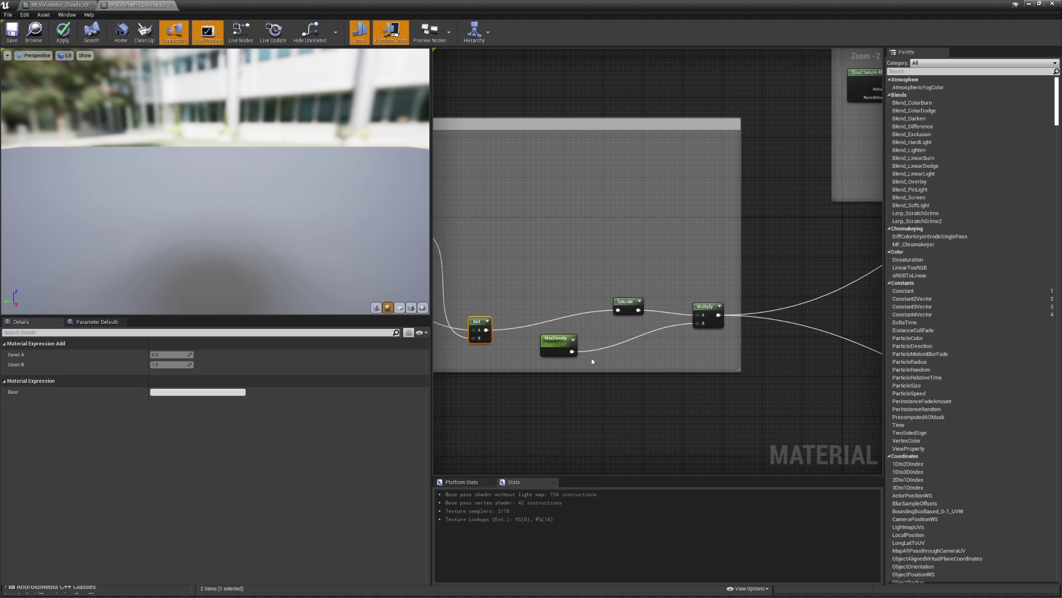
pyautogui.scroll(-4, 699, 351)
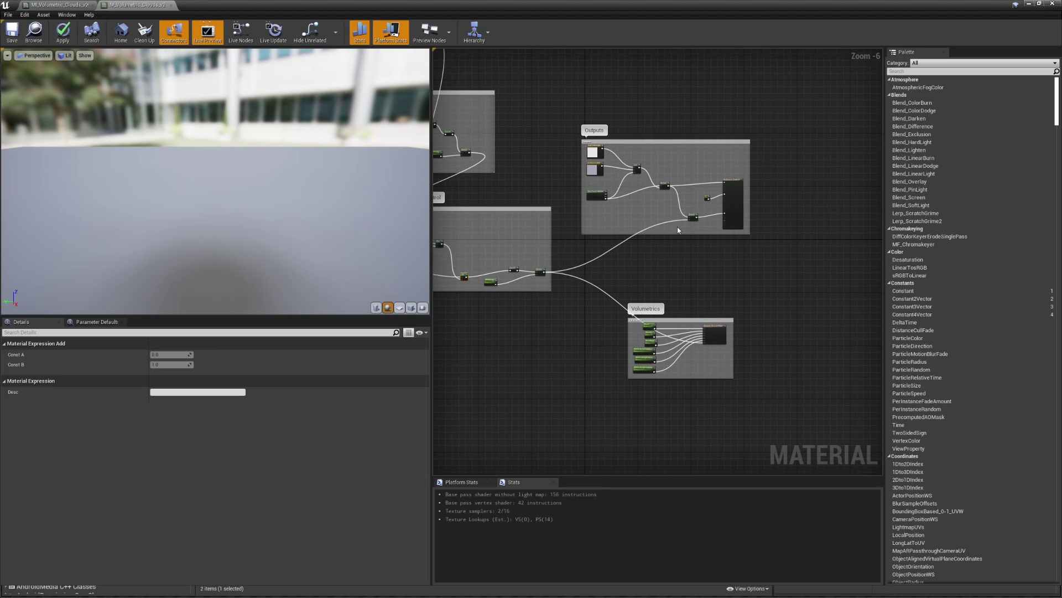
pyautogui.moveTo(567, 98); pyautogui.dragTo(880, 390)
pyautogui.click(619, 301)
pyautogui.moveTo(609, 294); pyautogui.dragTo(815, 327, button='right')
# Close M_Volumetric_Clouds_v2 without applying its changes and review all parameter groups of MI_Volumetric_Clouds_v2
pyautogui.middleClick(134, 4)
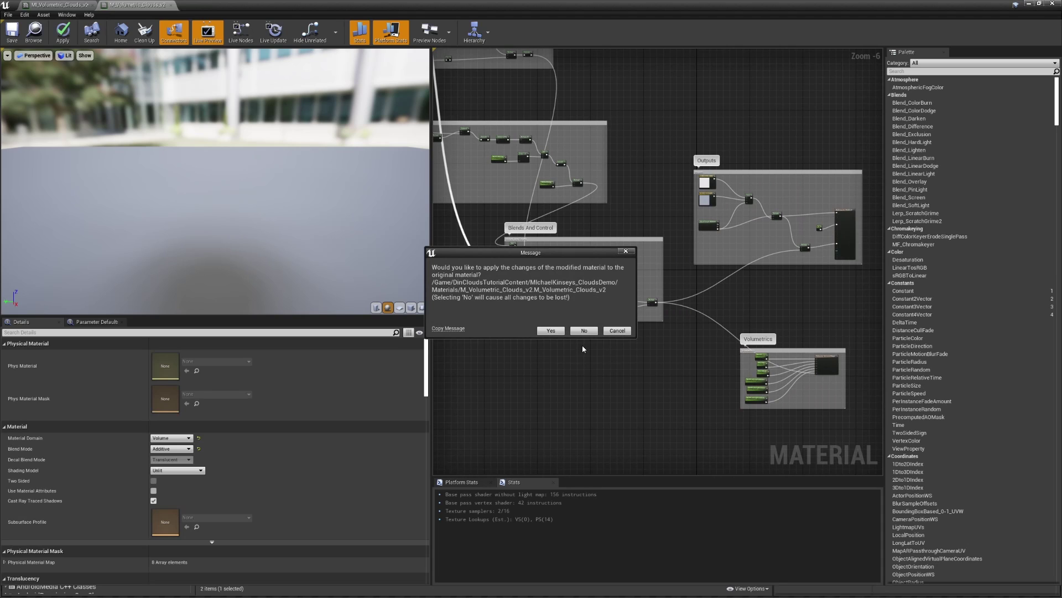
pyautogui.click(584, 331)
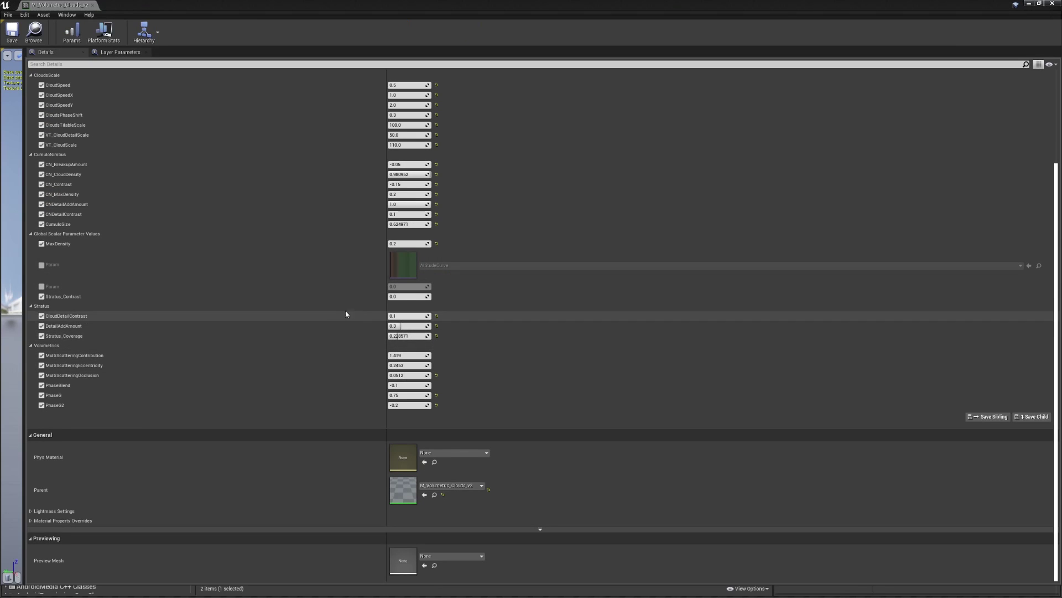
pyautogui.scroll(3, 241, 224)
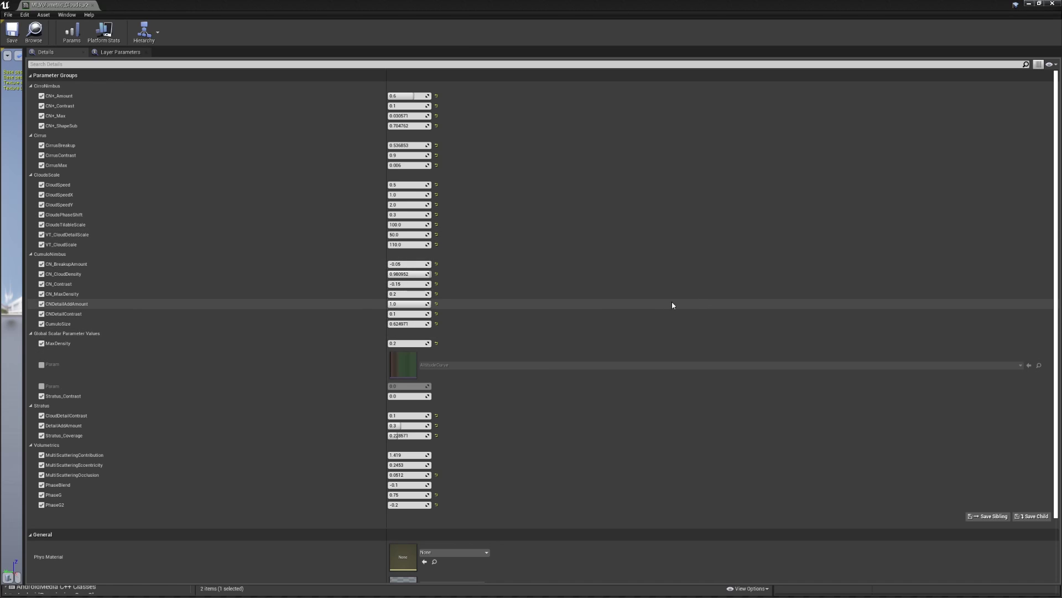
# Minimize the instance editor and look around the sky in the level to inspect the resulting clouds
pyautogui.click(1028, 4)
pyautogui.moveTo(460, 225); pyautogui.dragTo(703, 238, button='right')
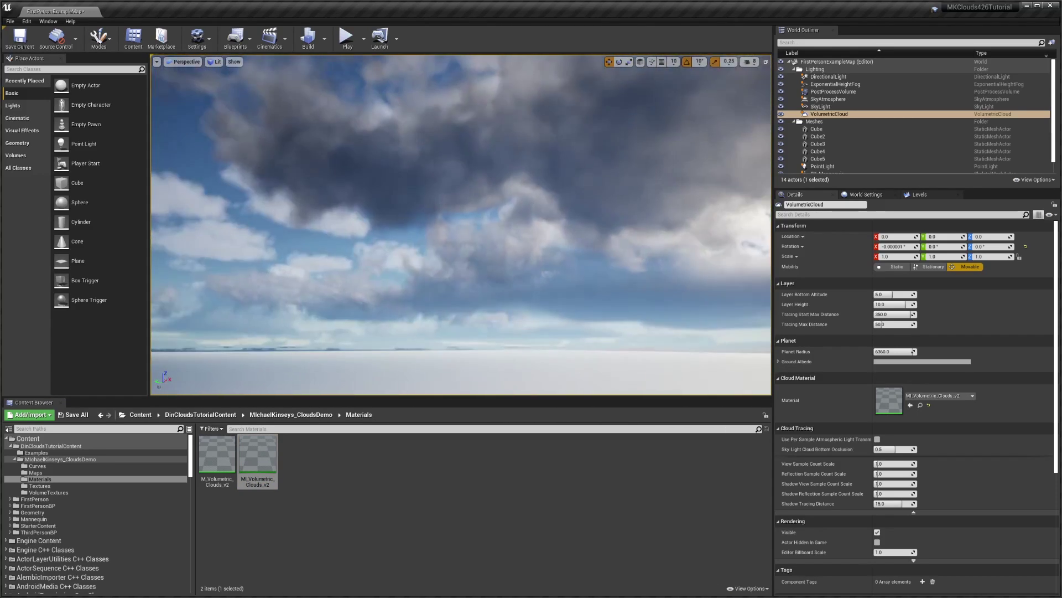
pyautogui.moveTo(420, 277); pyautogui.dragTo(543, 301, button='right')
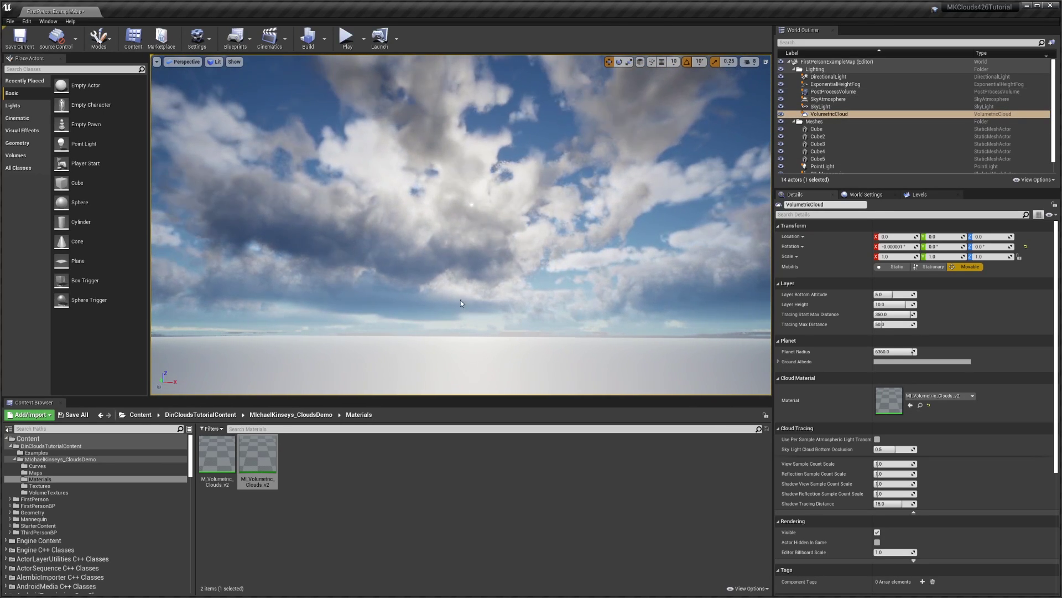
# Rotate the atmosphere sun through several low and high angles to check how the volumetric clouds respond to its light
pyautogui.hotkey('ctrl', 'l')
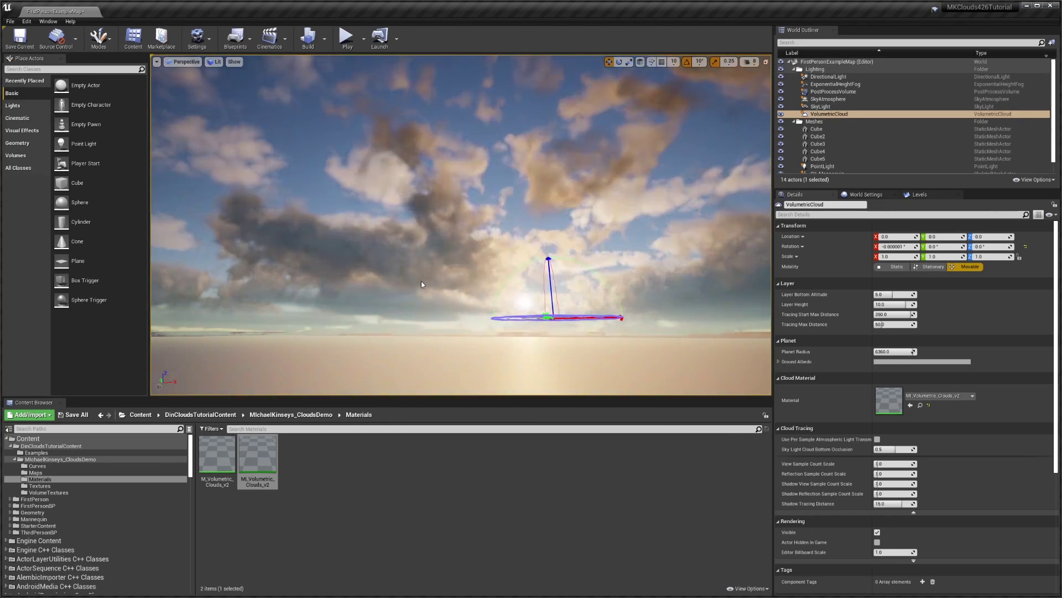
pyautogui.hotkey('ctrl', 'l')
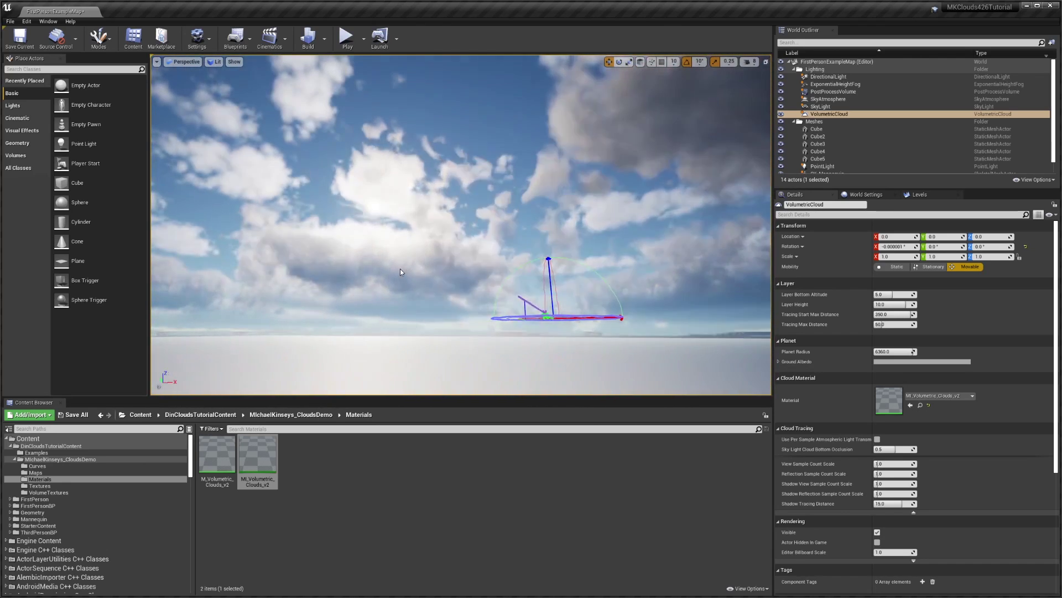
pyautogui.hotkey('ctrl', 'l')
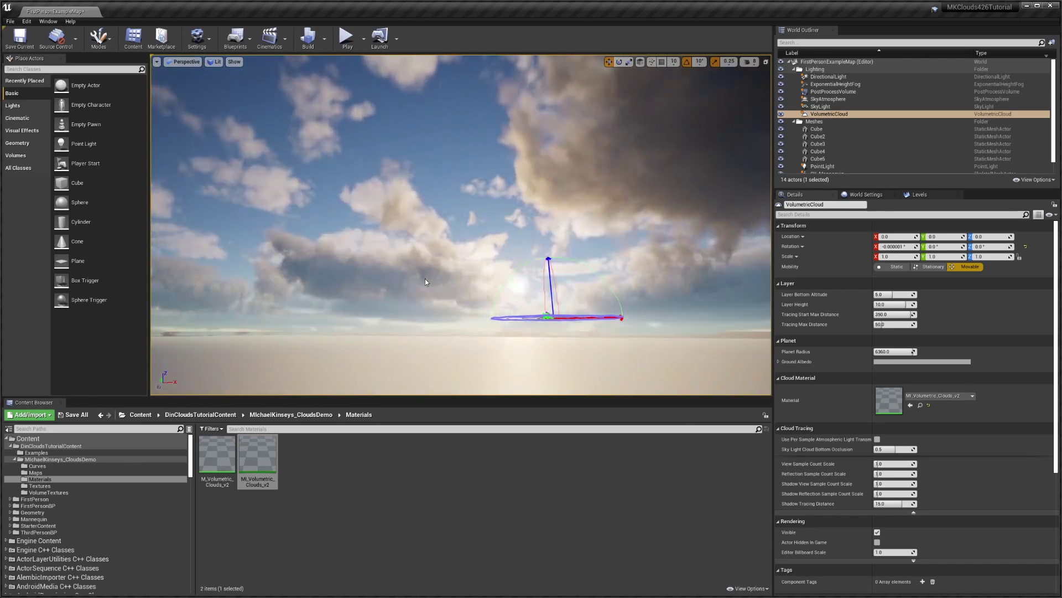
pyautogui.hotkey('ctrl', 'l')
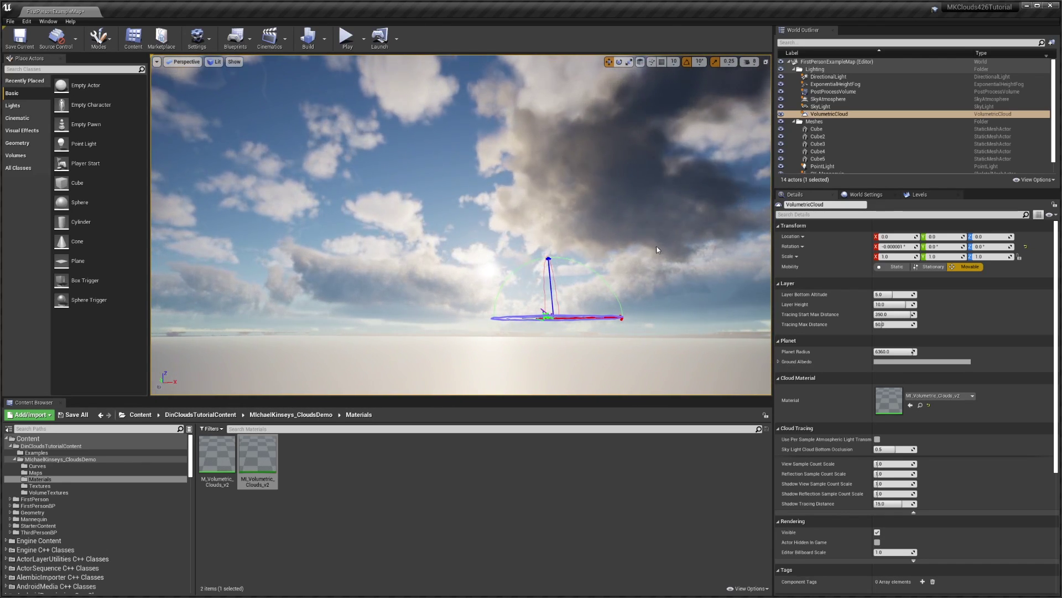
pyautogui.hotkey('ctrl', 'l')
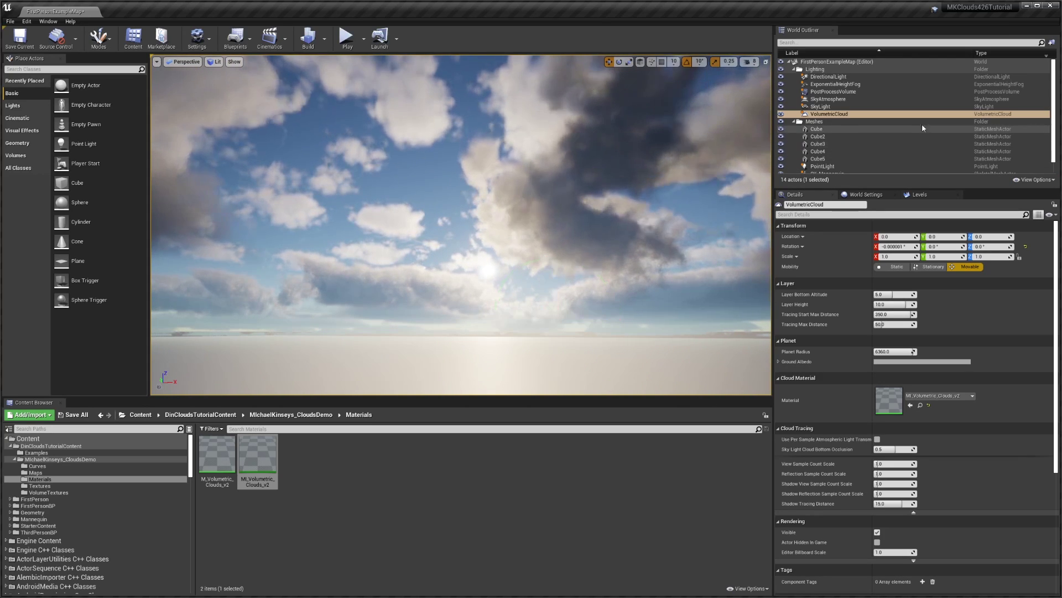
pyautogui.hotkey('ctrl', 'l')
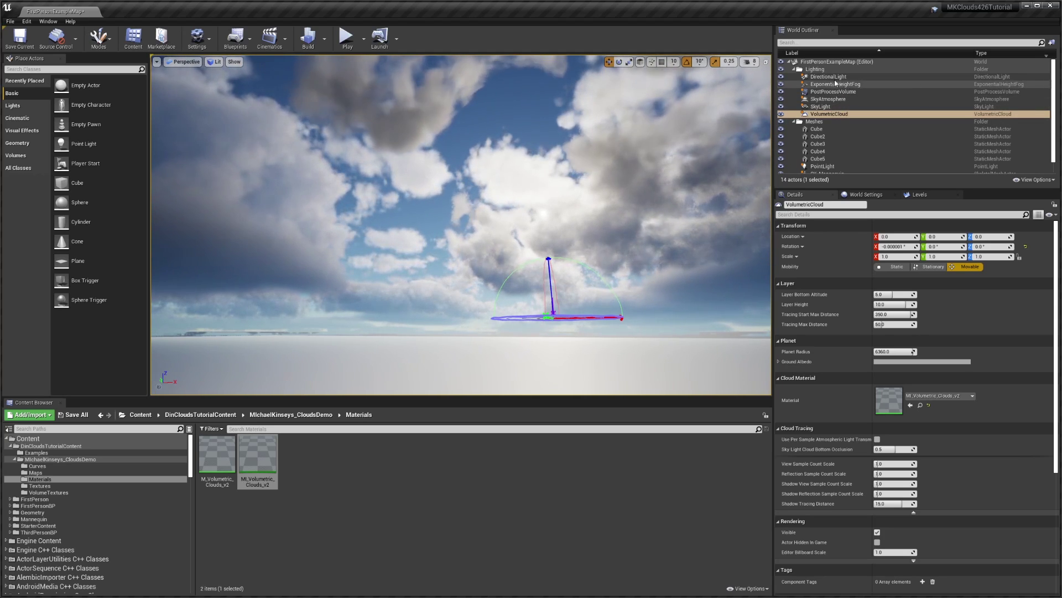
# Enable Cast Shadows on Clouds, Cast Shadows on Atmosphere and Cast Cloud Shadows on the DirectionalLight
pyautogui.click(839, 77)
pyautogui.scroll(-10, 990, 400)
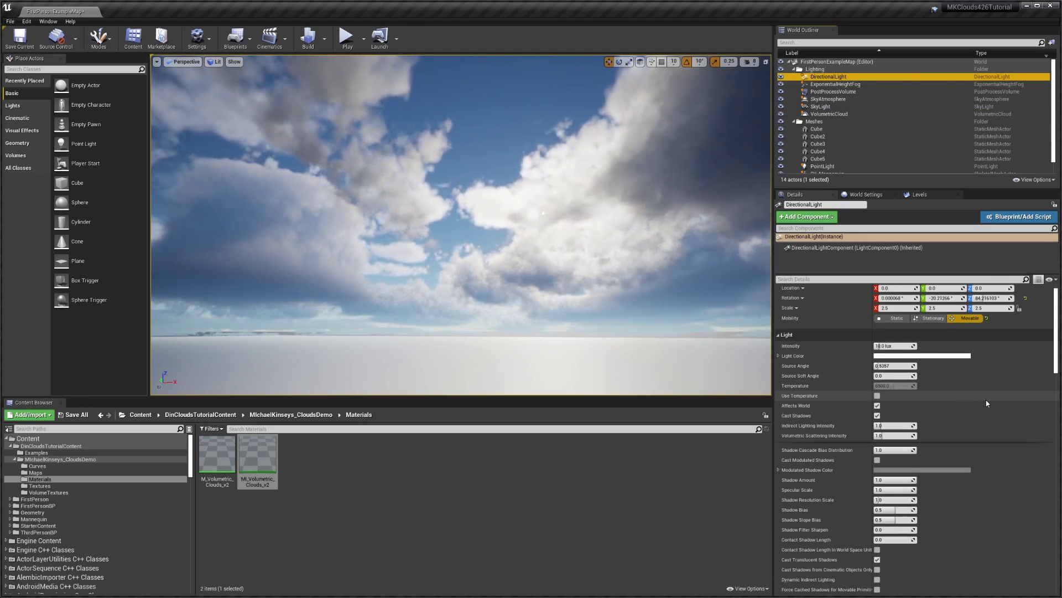
pyautogui.scroll(-10, 988, 395)
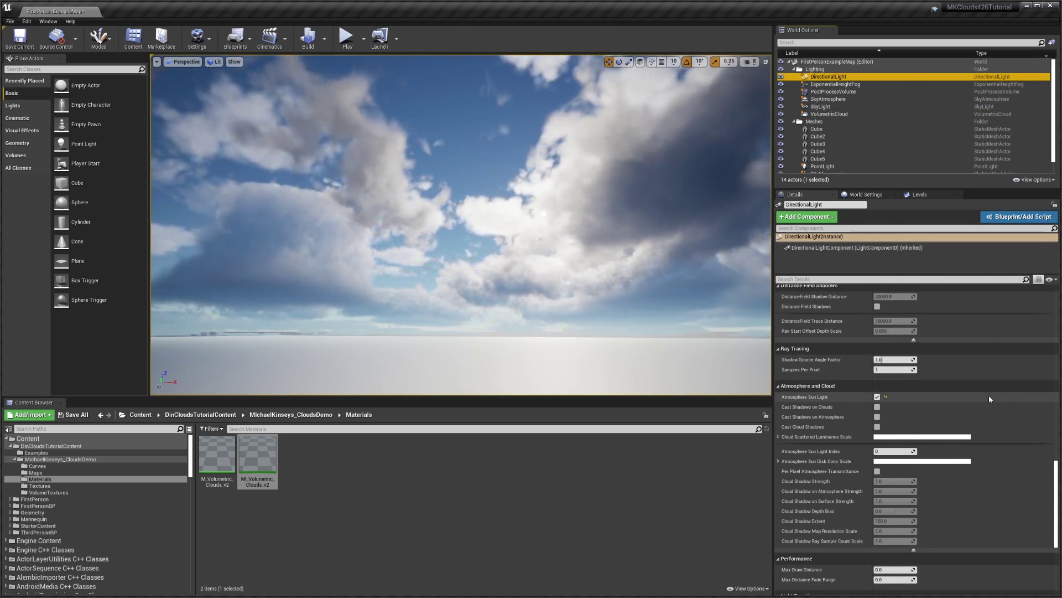
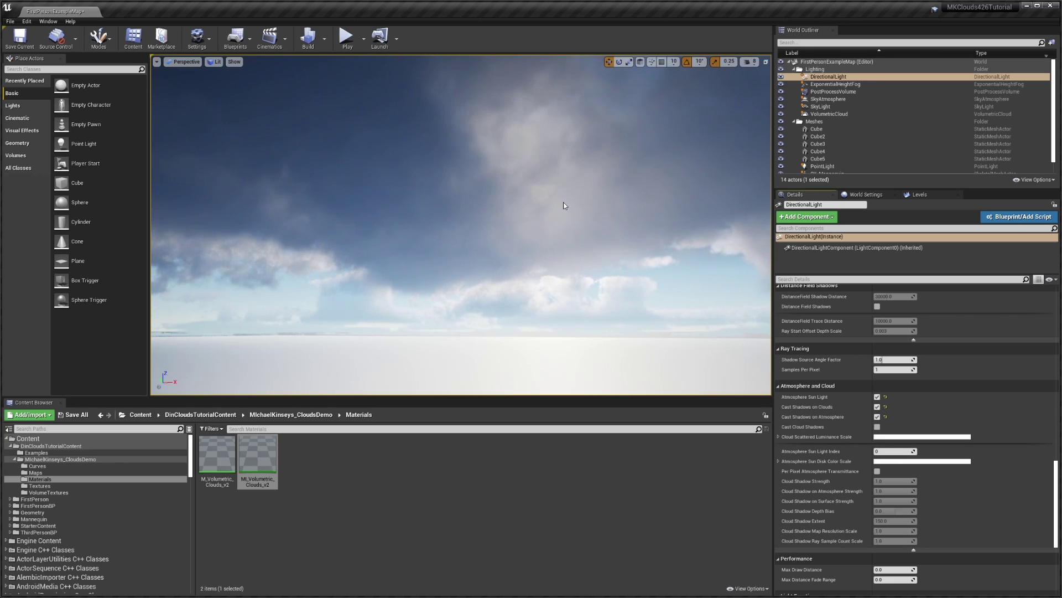
pyautogui.click(877, 429)
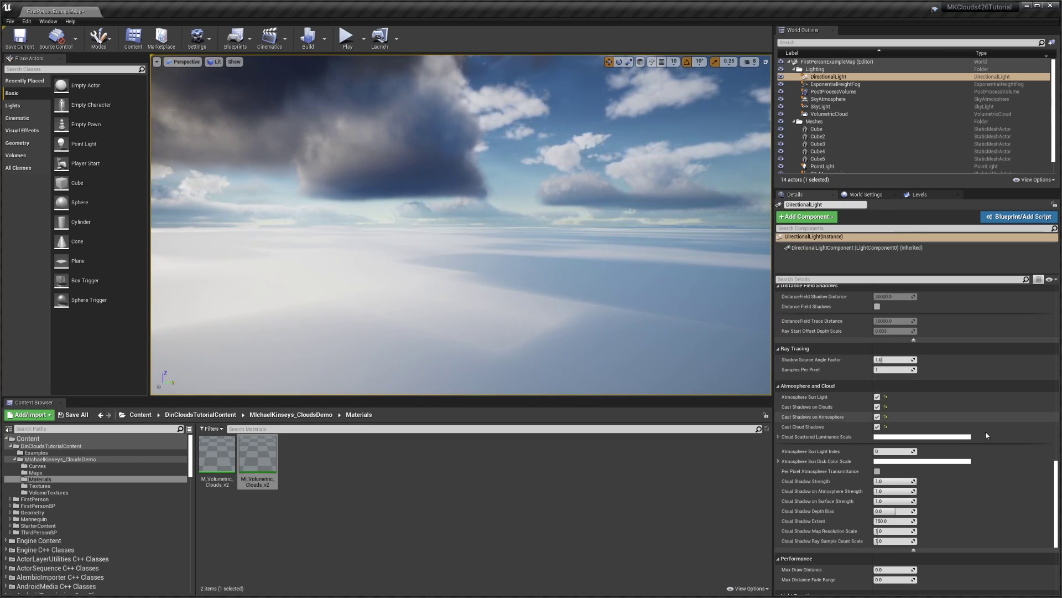
# Set the DirectionalLight's Cloud Shadow Map Resolution Scale to 8.0 and inspect the cloud shadows across the ground and sky
pyautogui.moveTo(684, 342); pyautogui.dragTo(614, 324, button='right')
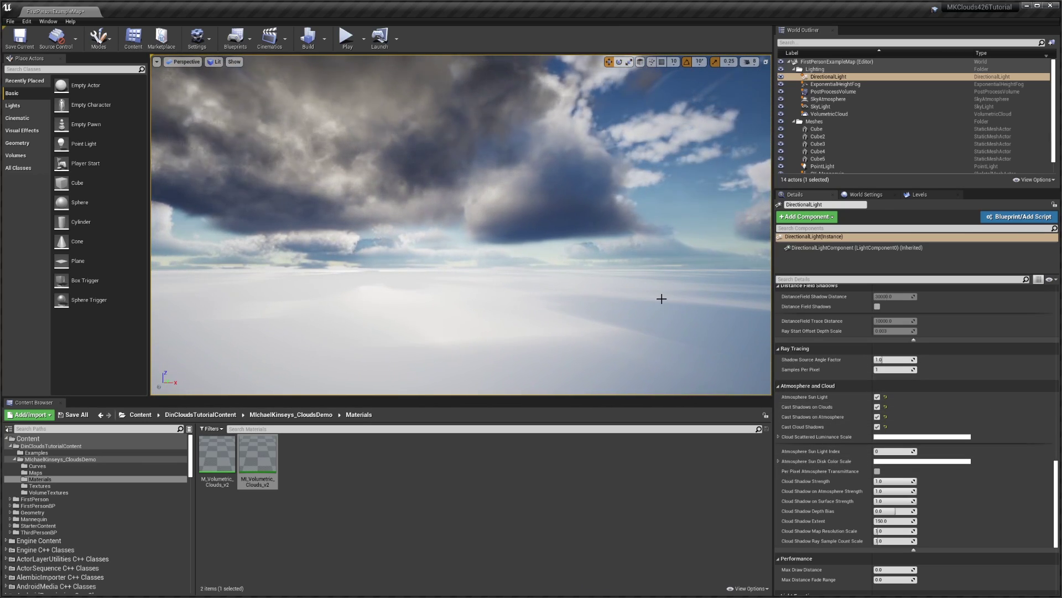
pyautogui.moveTo(661, 298); pyautogui.dragTo(600, 285, button='right')
pyautogui.moveTo(691, 289); pyautogui.dragTo(691, 301, button='right')
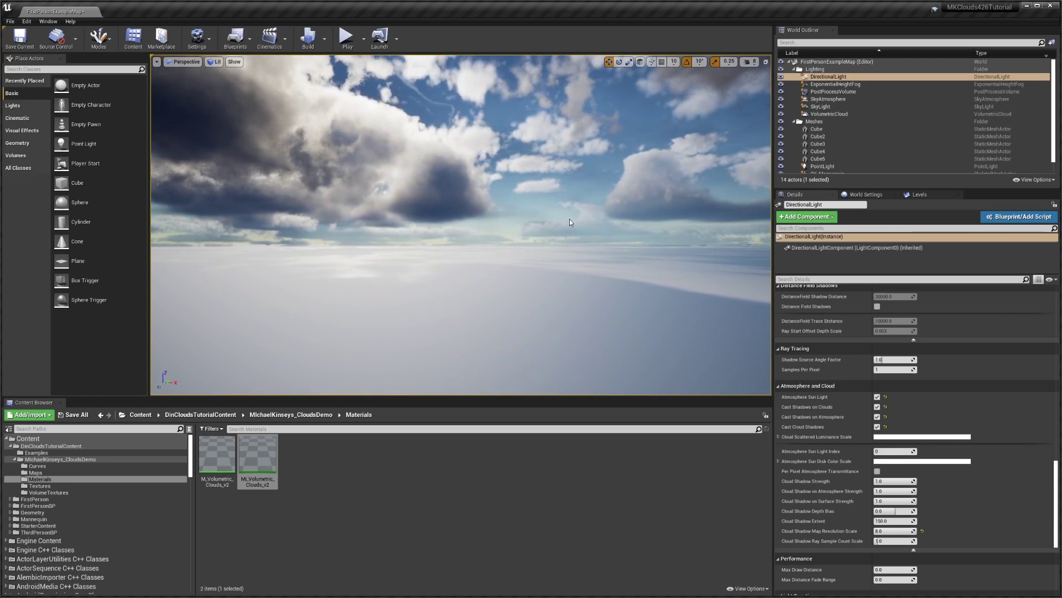
pyautogui.moveTo(570, 222); pyautogui.dragTo(577, 237, button='right')
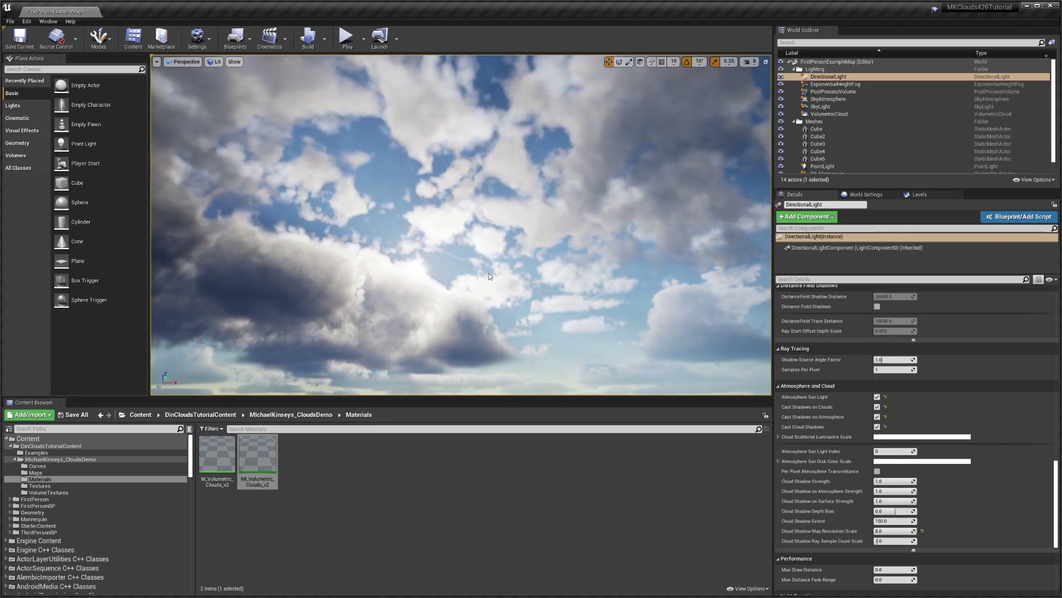
pyautogui.moveTo(577, 237); pyautogui.dragTo(741, 261, button='right')
pyautogui.moveTo(614, 265); pyautogui.dragTo(645, 246, button='right')
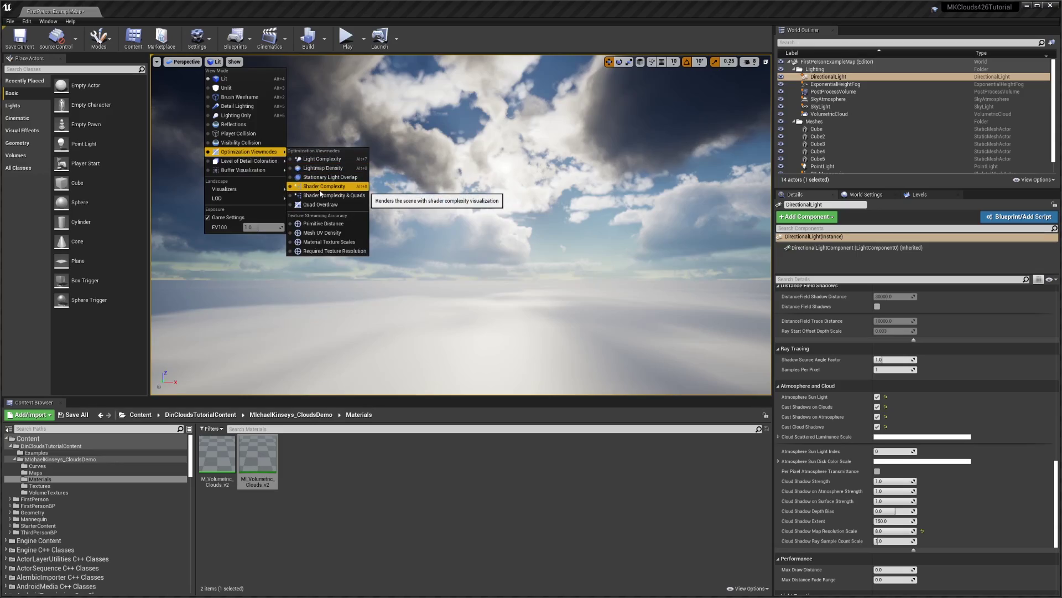
# Inspect the clouds' rendering cost in the Shader Complexity view mode, then return the viewport to Lit
pyautogui.click(321, 190)
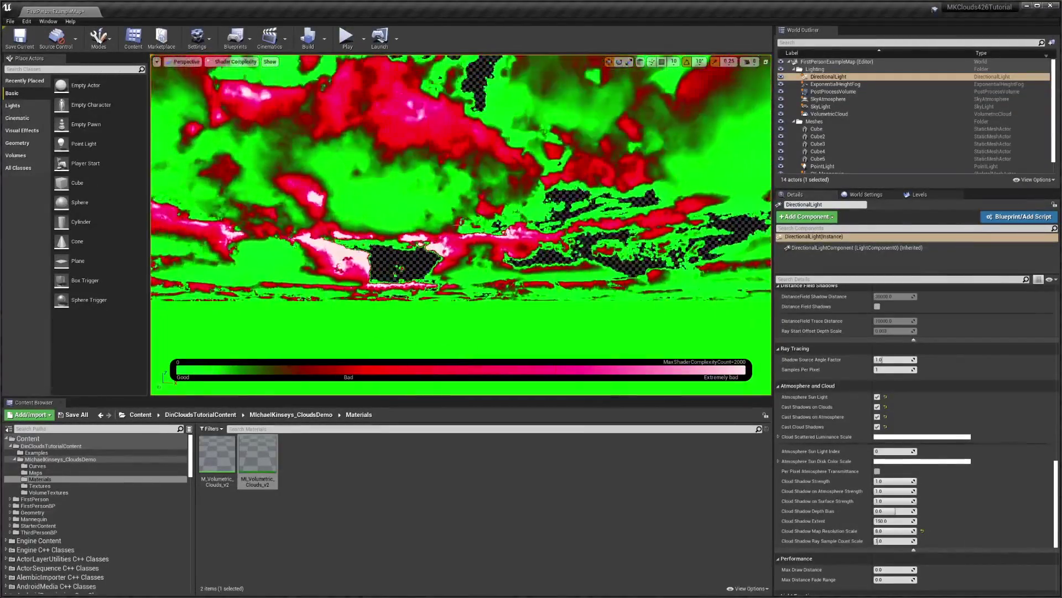
pyautogui.moveTo(413, 150); pyautogui.dragTo(496, 72, button='right')
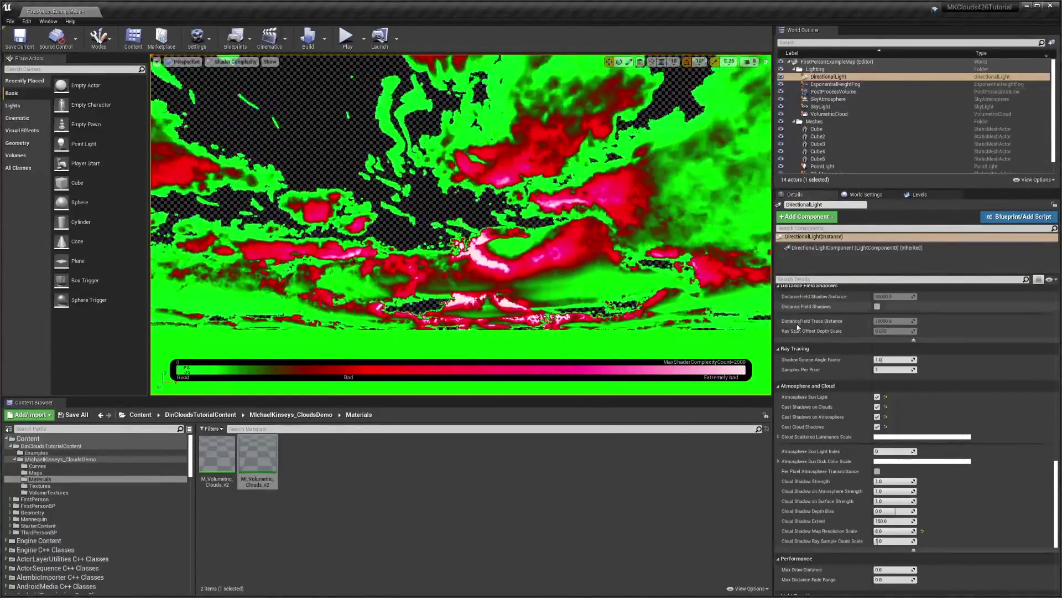
pyautogui.click(232, 62)
pyautogui.click(226, 80)
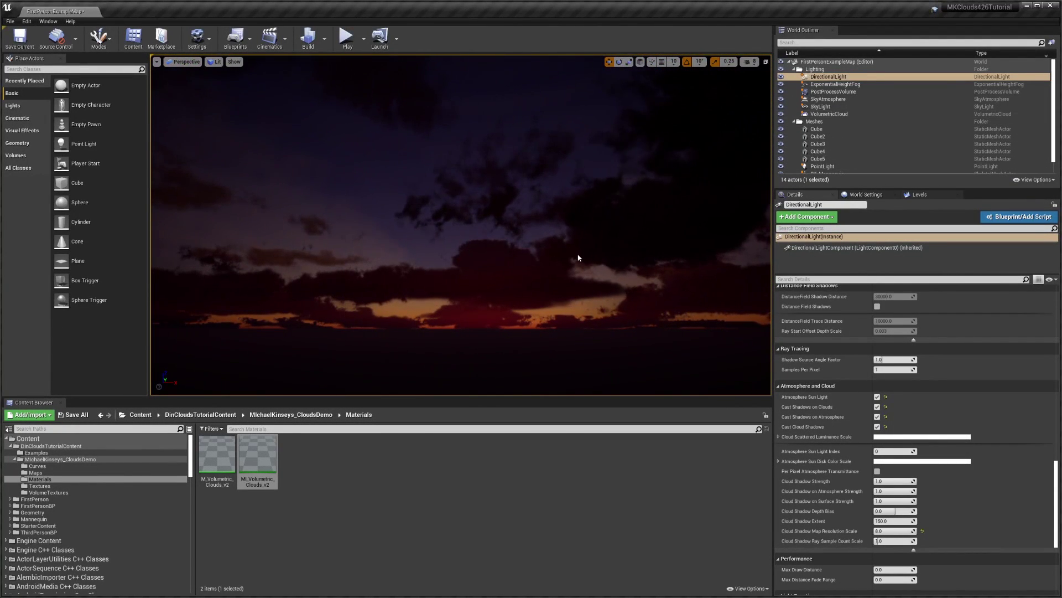
# Raise the sun from below the horizon to a low angle that lights the clouds warmly
pyautogui.hotkey('ctrl', 'l')
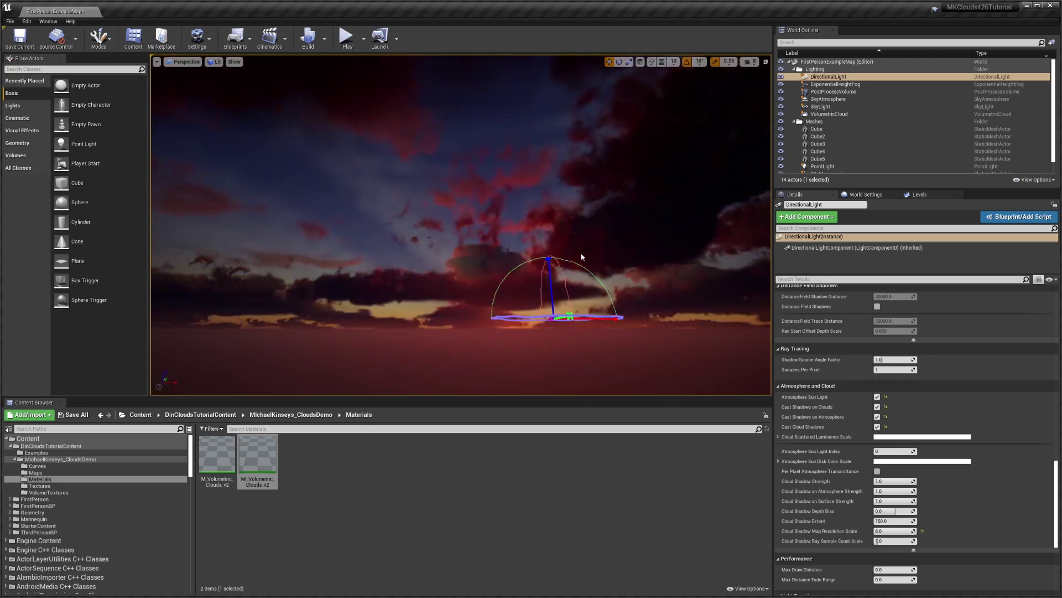
pyautogui.hotkey('ctrl', 'l')
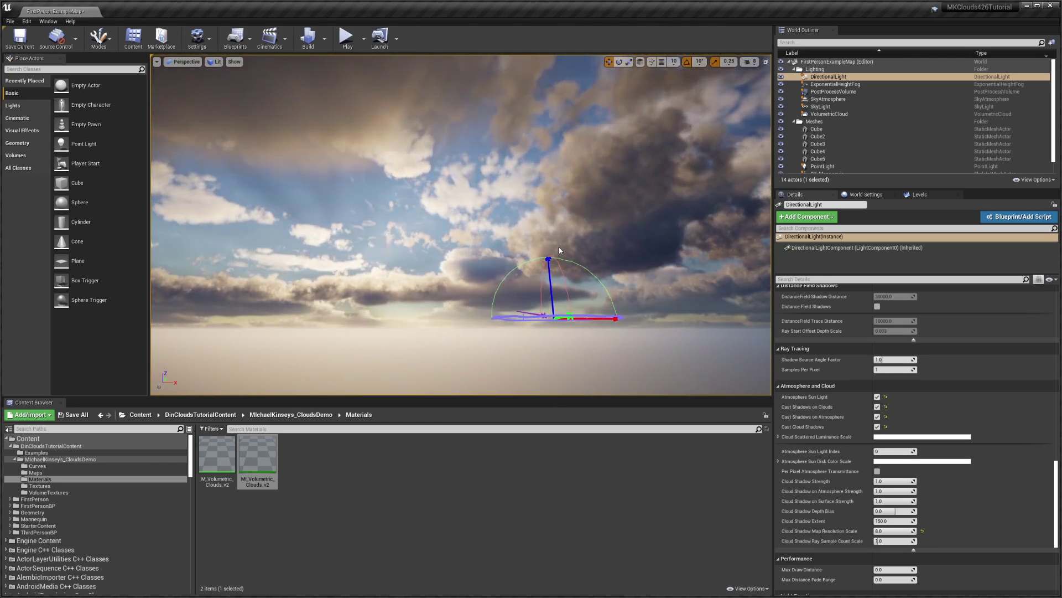
pyautogui.hotkey('ctrl', 'l')
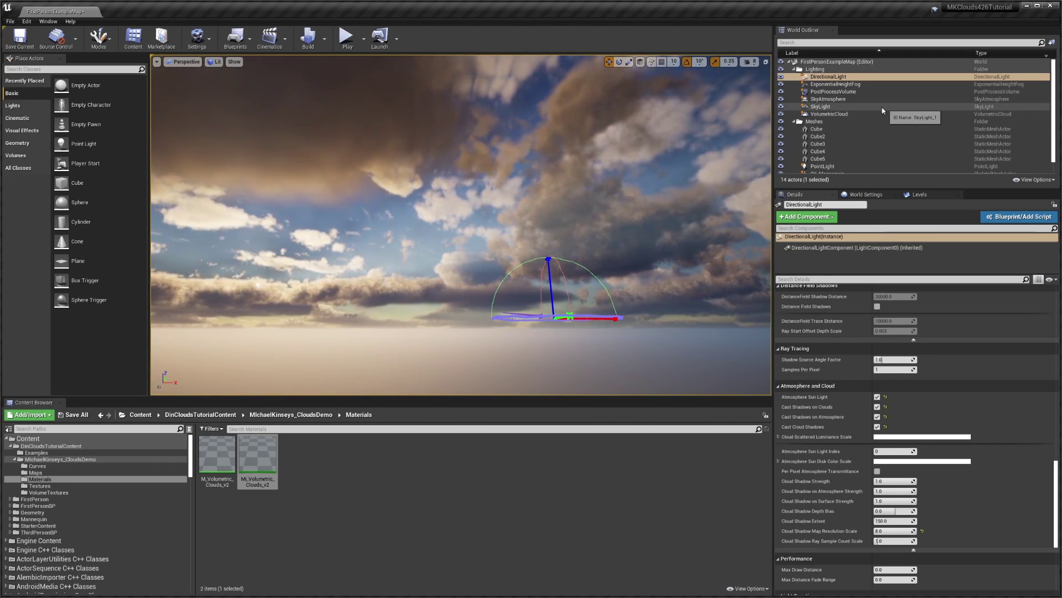
# Review the SkyAtmosphere's scattering, absorption and art direction settings and look around the sky between the clouds
pyautogui.click(841, 99)
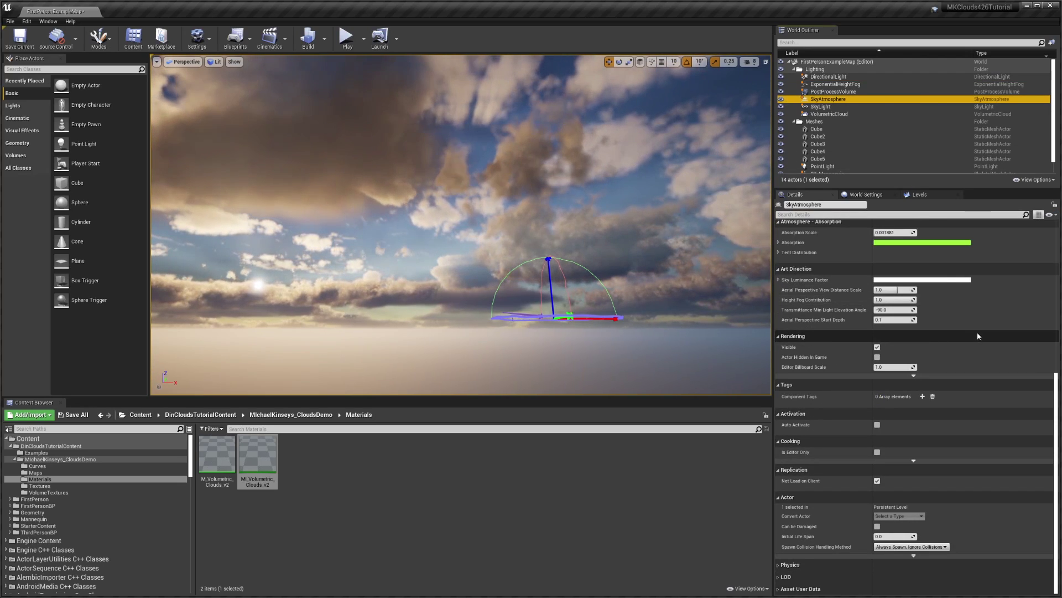
pyautogui.scroll(-2, 984, 341)
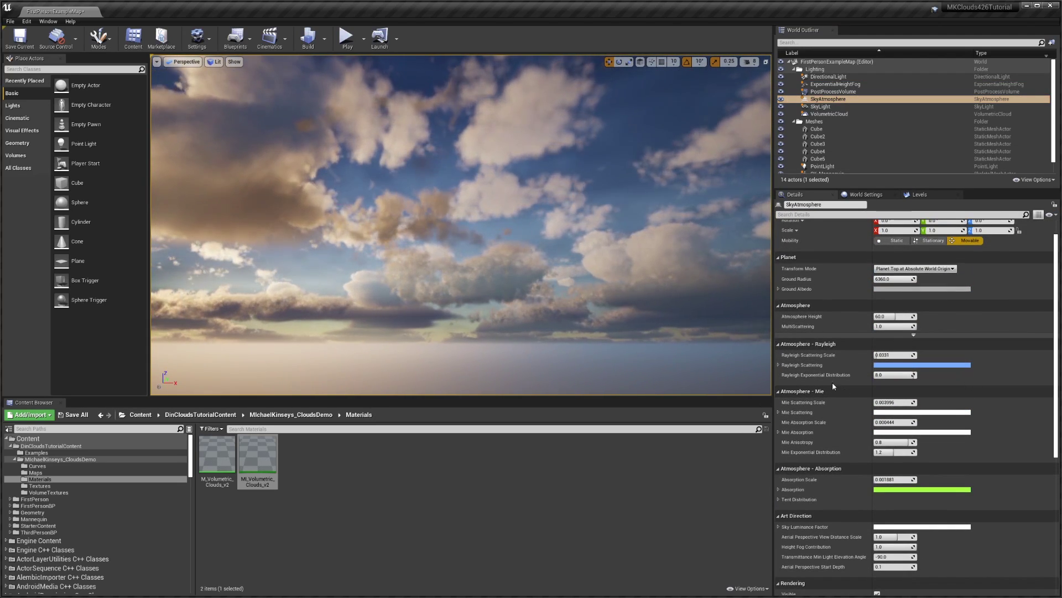
pyautogui.moveTo(479, 168); pyautogui.dragTo(454, 151, button='right')
pyautogui.moveTo(180, 167); pyautogui.dragTo(647, 285, button='right')
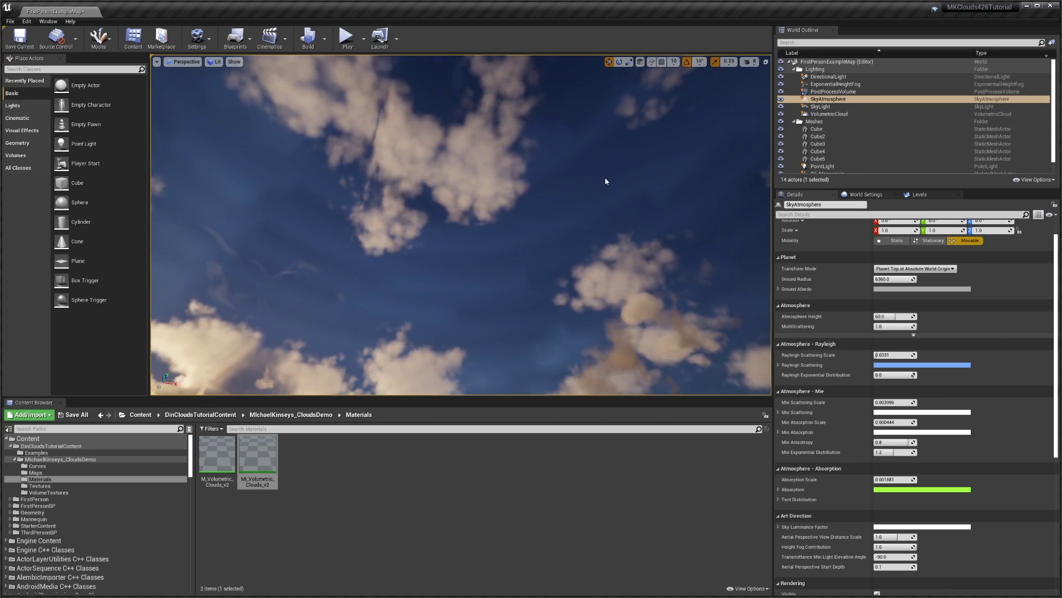
pyautogui.moveTo(351, 180)
pyautogui.mouseDown(button='right')
pyautogui.moveTo(343, 233)
pyautogui.moveTo(352, 179)
pyautogui.mouseUp(button='right')
pyautogui.moveTo(510, 166)
pyautogui.mouseDown(button='right')
pyautogui.moveTo(487, 147)
pyautogui.moveTo(509, 166)
pyautogui.mouseUp(button='right')
# Set the DirectionalLight's Cloud Shadow Strength to 0.0, compare the sky, and restore the strength to 1.0
pyautogui.click(836, 77)
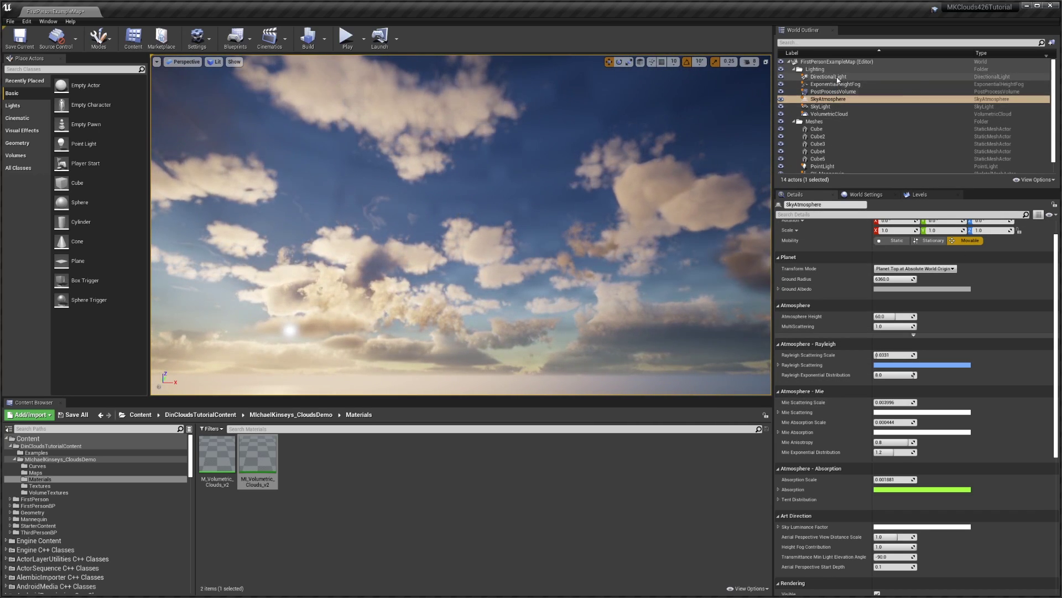
pyautogui.scroll(-10, 1018, 377)
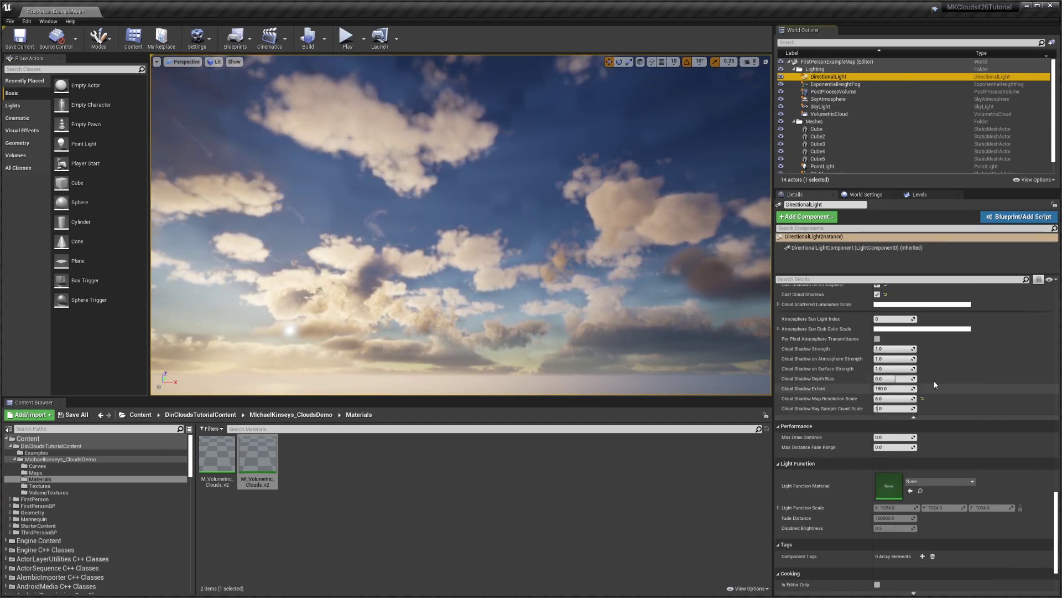
pyautogui.scroll(2, 947, 390)
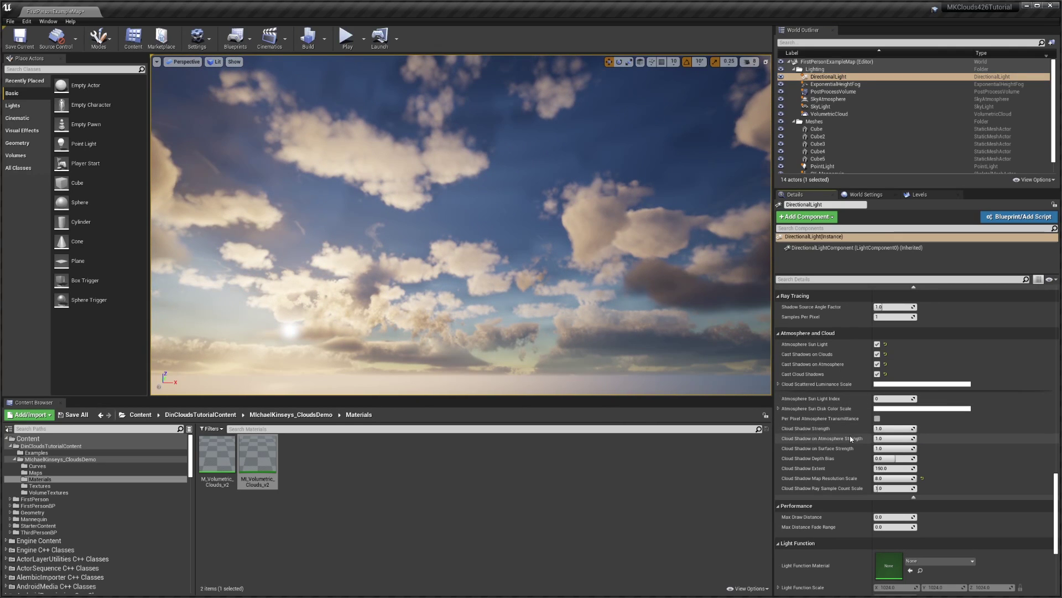
pyautogui.moveTo(895, 428); pyautogui.dragTo(874, 429)
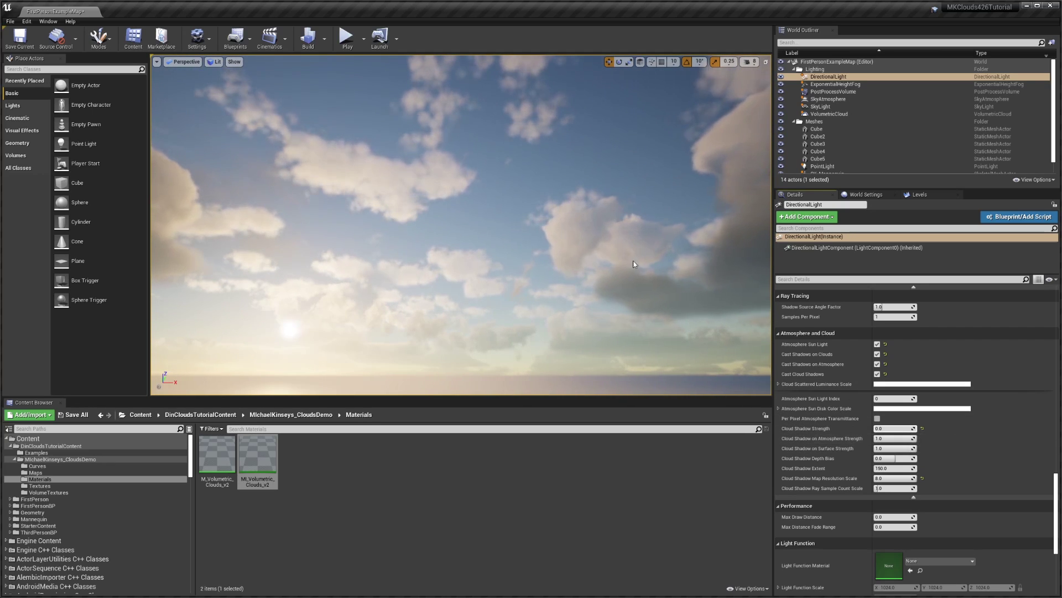
pyautogui.moveTo(636, 268); pyautogui.dragTo(656, 221, button='right')
pyautogui.moveTo(459, 183); pyautogui.dragTo(459, 221, button='right')
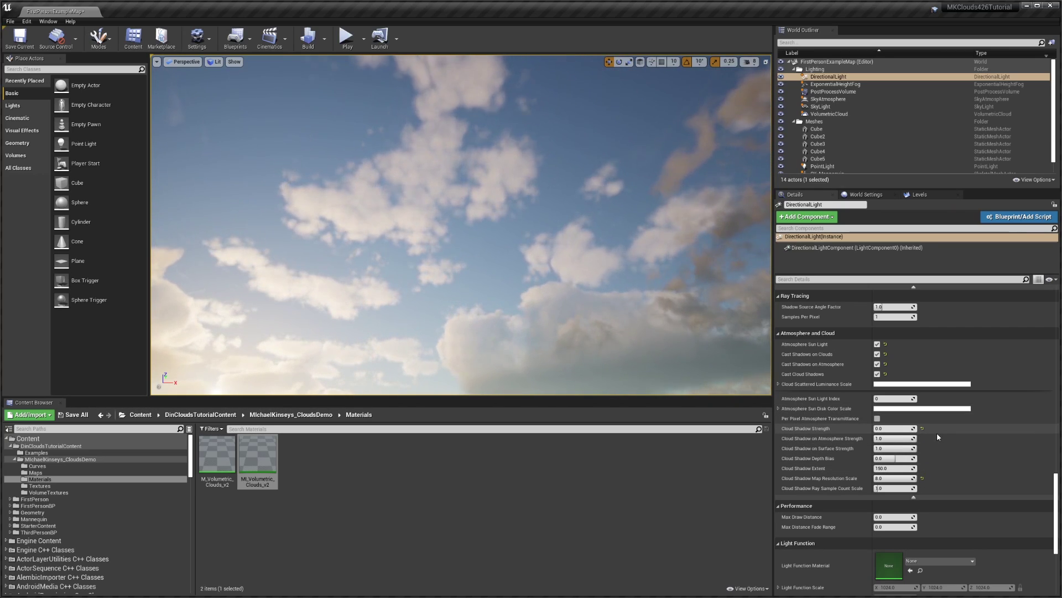
pyautogui.moveTo(897, 427); pyautogui.dragTo(910, 427)
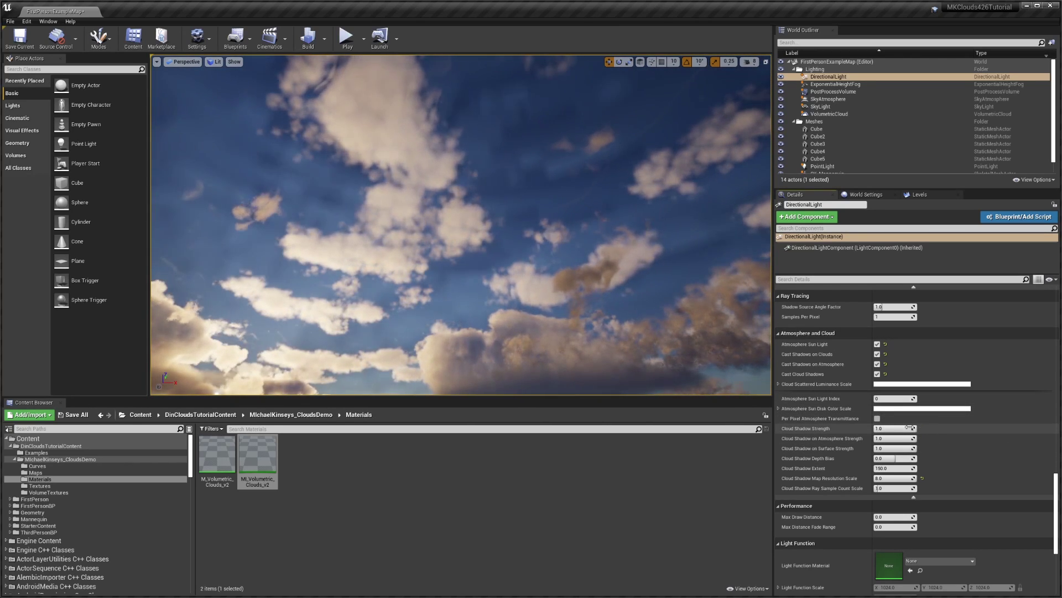
pyautogui.moveTo(460, 225); pyautogui.dragTo(537, 319, button='right')
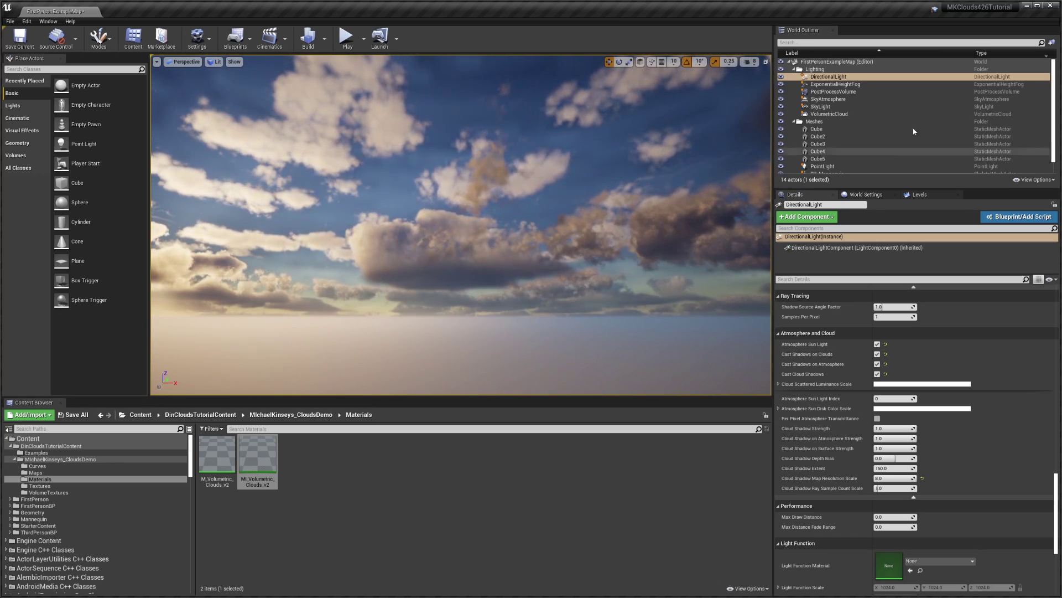
# Select the SkyAtmosphere and rotate the sun to a higher position behind the clouds
pyautogui.click(865, 99)
pyautogui.moveTo(576, 215); pyautogui.dragTo(636, 232, button='right')
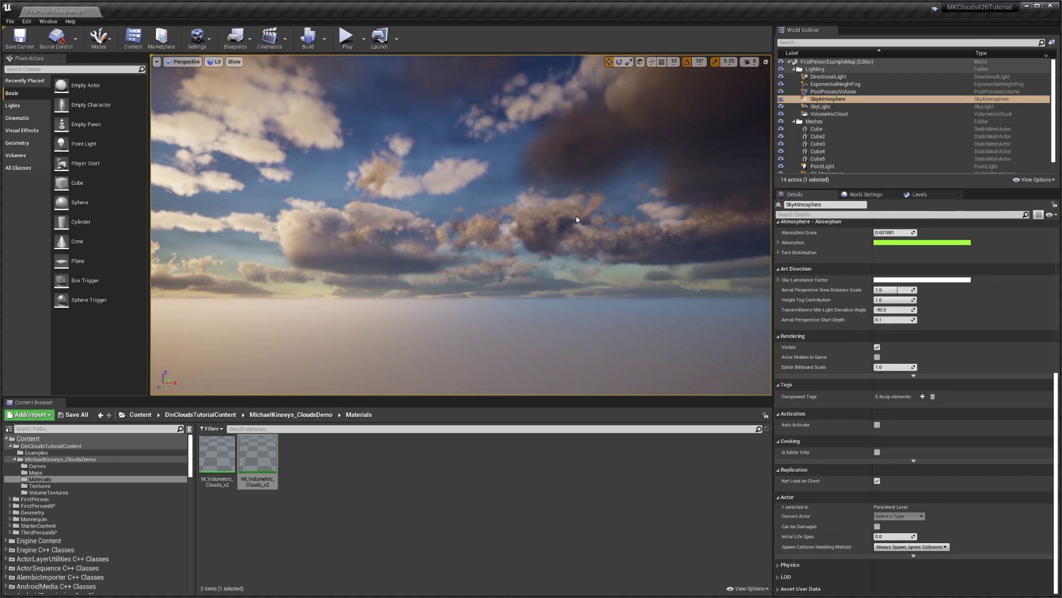
pyautogui.hotkey('ctrl', 'l')
pyautogui.hotkey('ctrl', 'l')
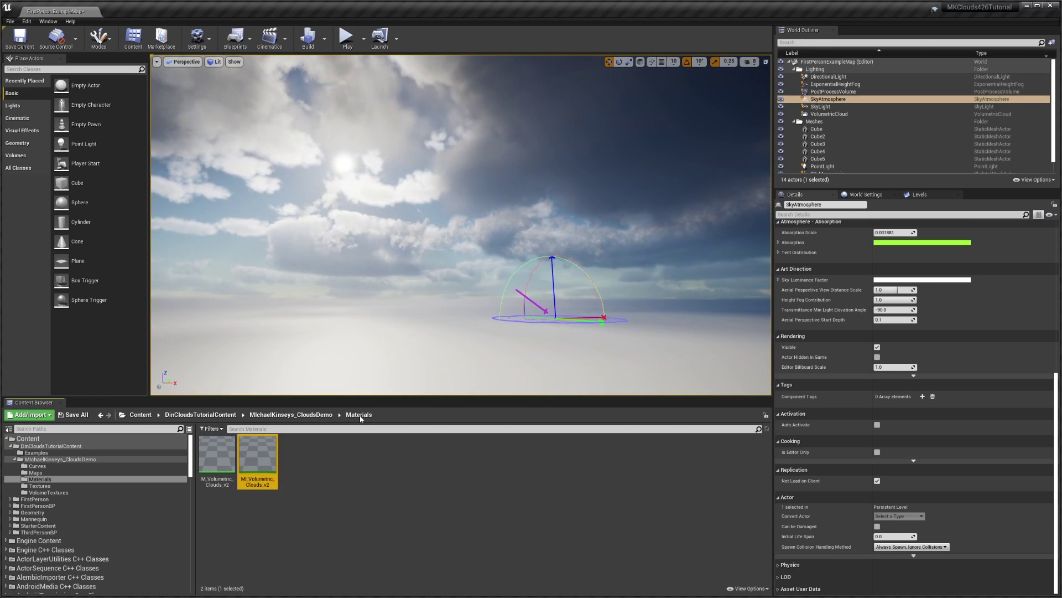
# Increase Stratus_Coverage slightly in MI_Volumetric_Clouds_v2 and lower the sun to check the denser cloud cover in the level
pyautogui.doubleClick(258, 458)
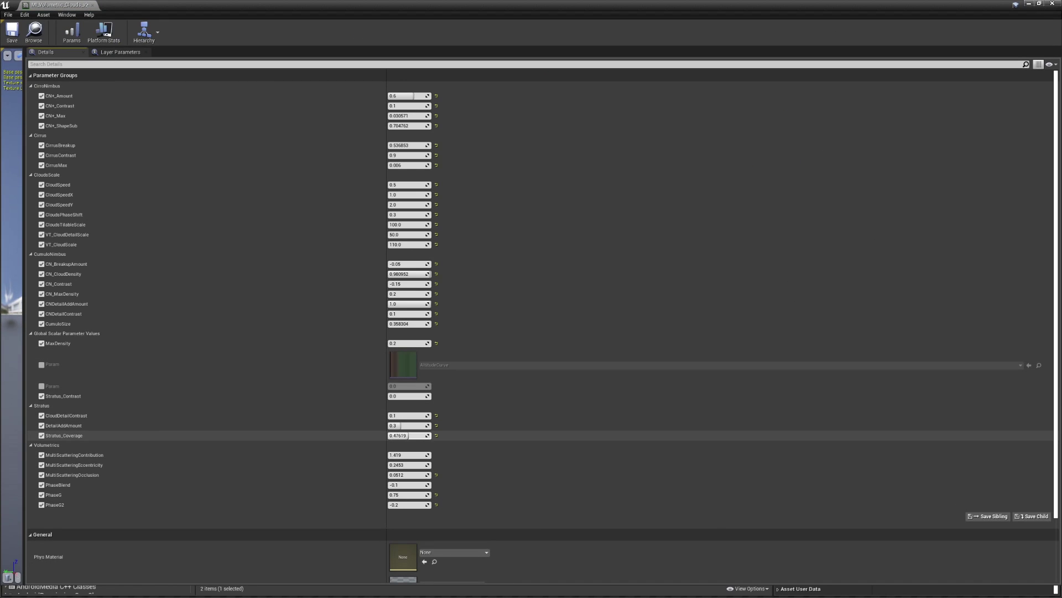
pyautogui.moveTo(408, 436); pyautogui.dragTo(411, 436)
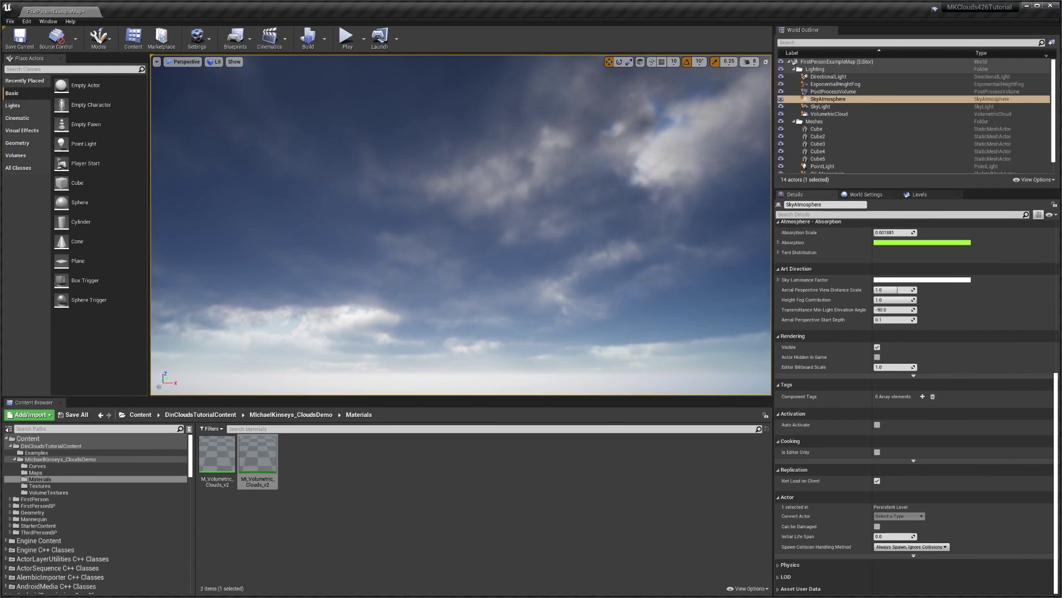
pyautogui.hotkey('ctrl', 'l')
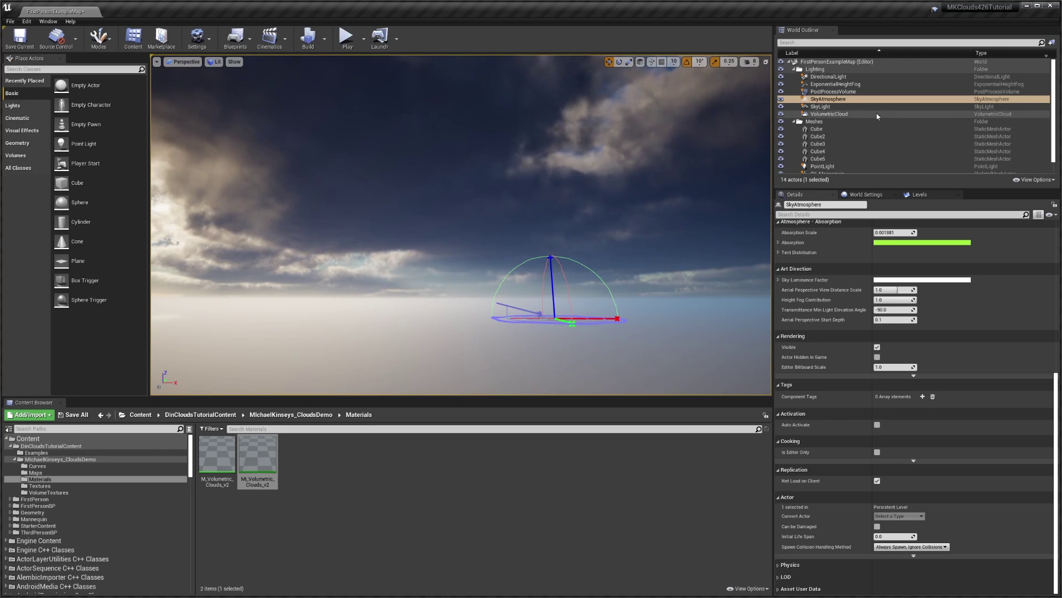
# Try a Rayleigh Exponential Distribution of 20.0 on the SkyAtmosphere, reset it, and set it to 12
pyautogui.click(848, 99)
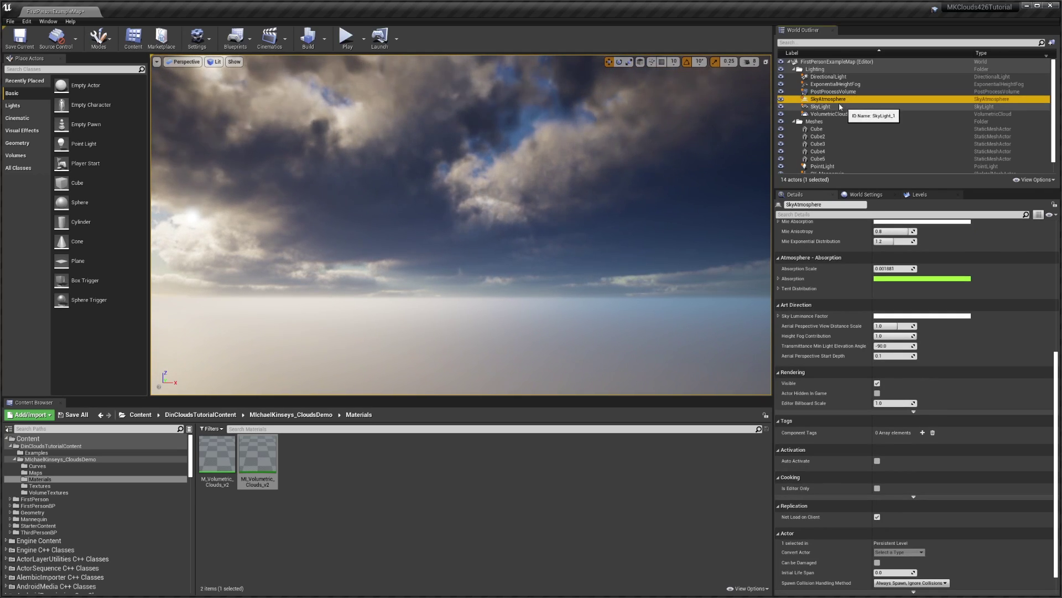
pyautogui.scroll(3, 979, 359)
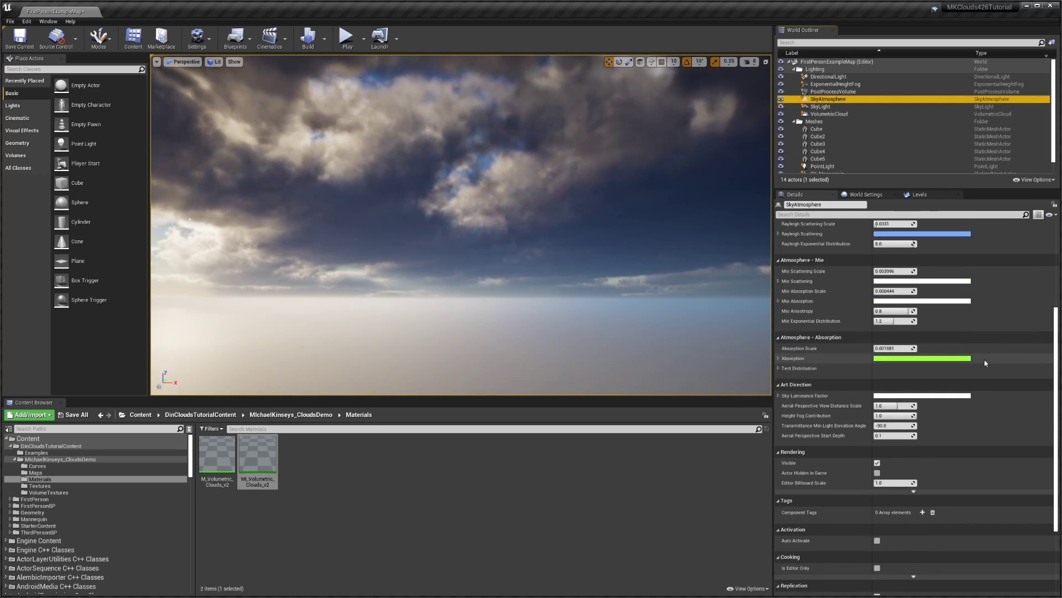
pyautogui.scroll(2, 988, 356)
pyautogui.moveTo(638, 337); pyautogui.dragTo(676, 335, button='right')
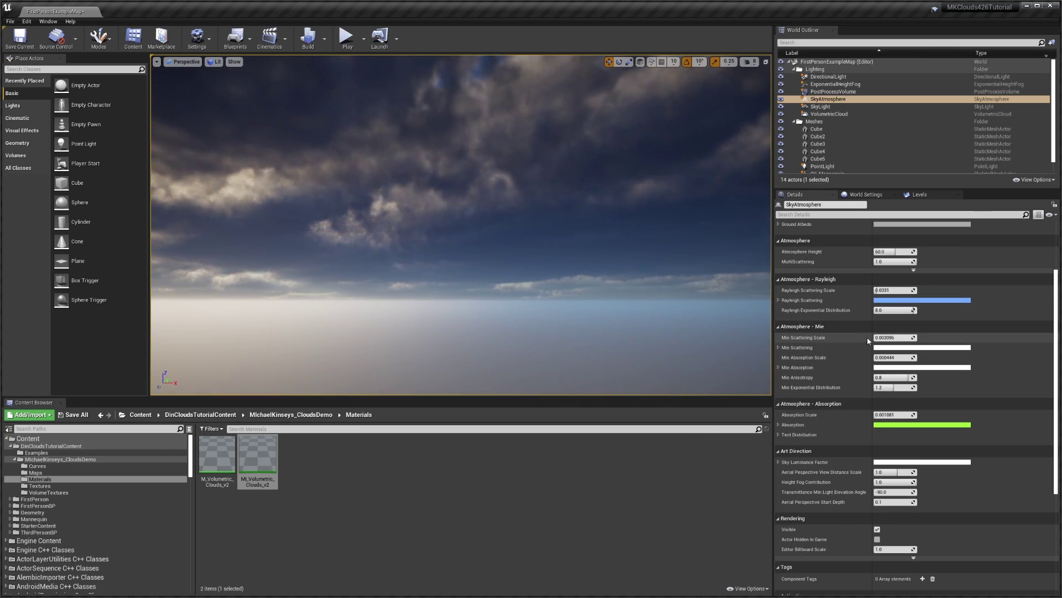
pyautogui.scroll(3, 867, 338)
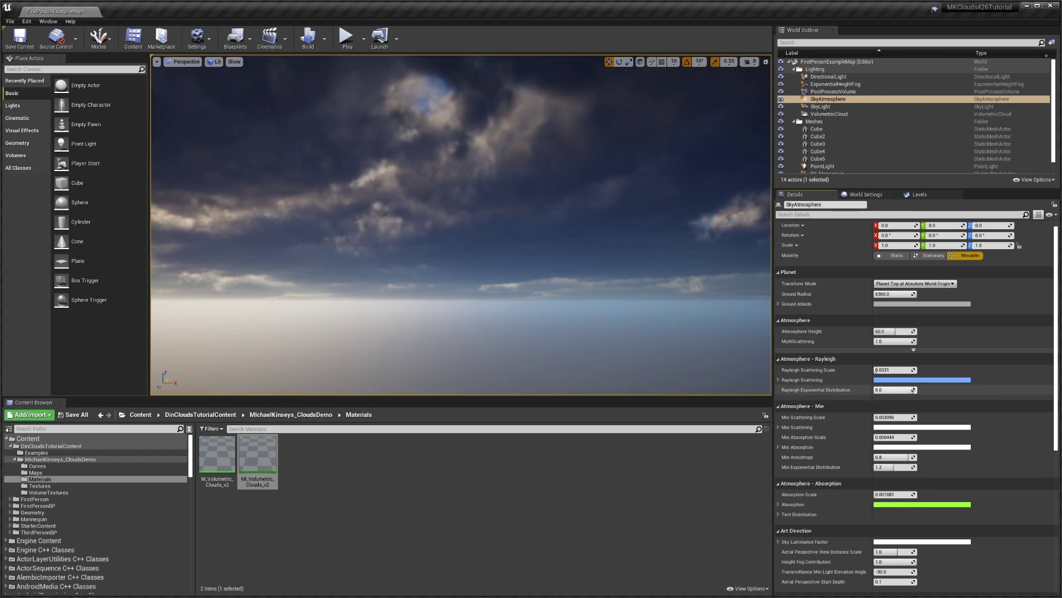
pyautogui.moveTo(893, 389); pyautogui.dragTo(922, 390)
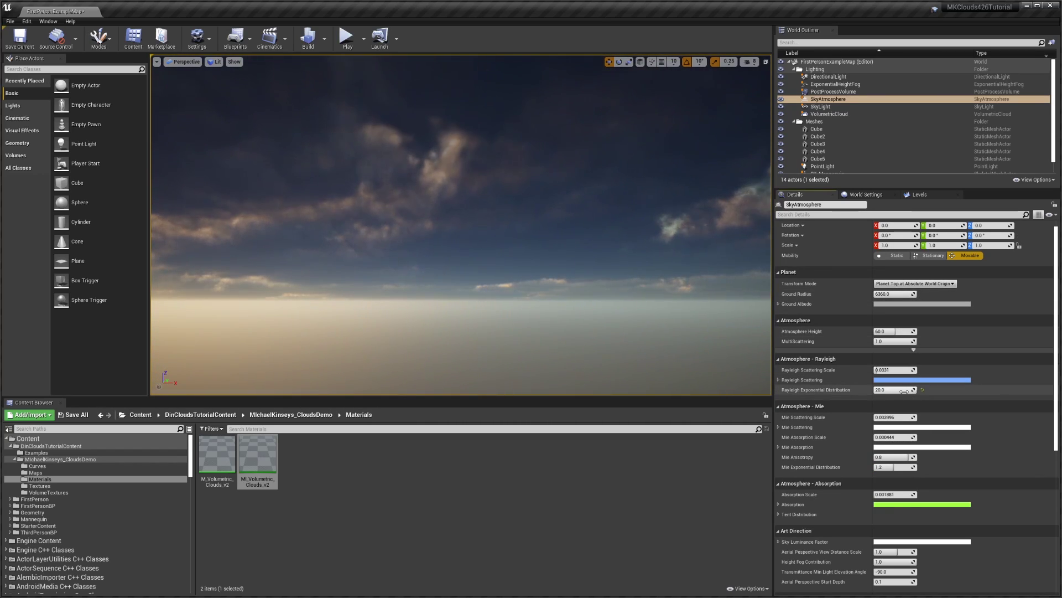
pyautogui.click(922, 390)
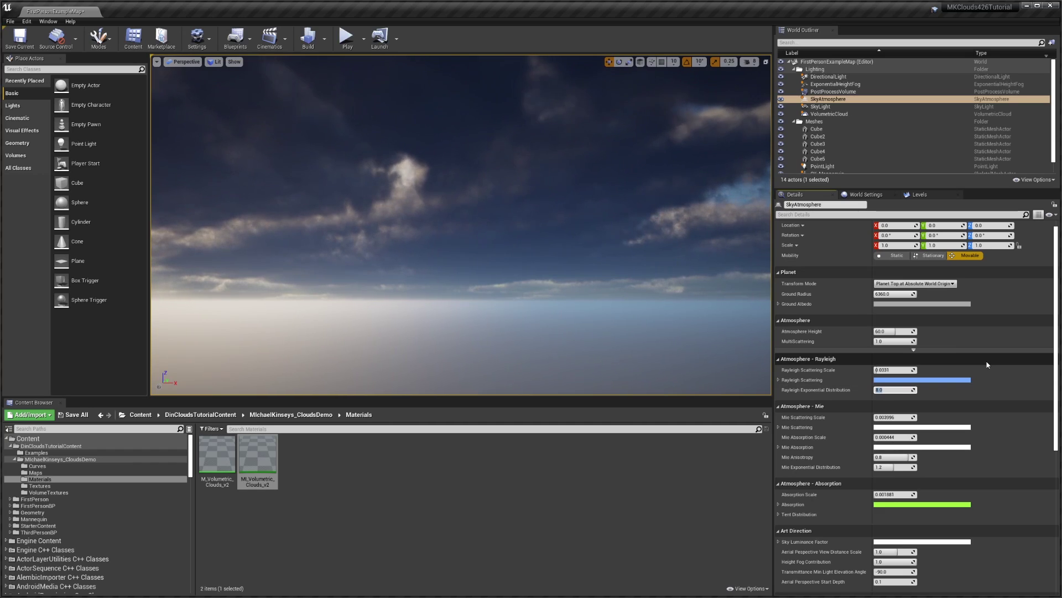
pyautogui.press('Return')
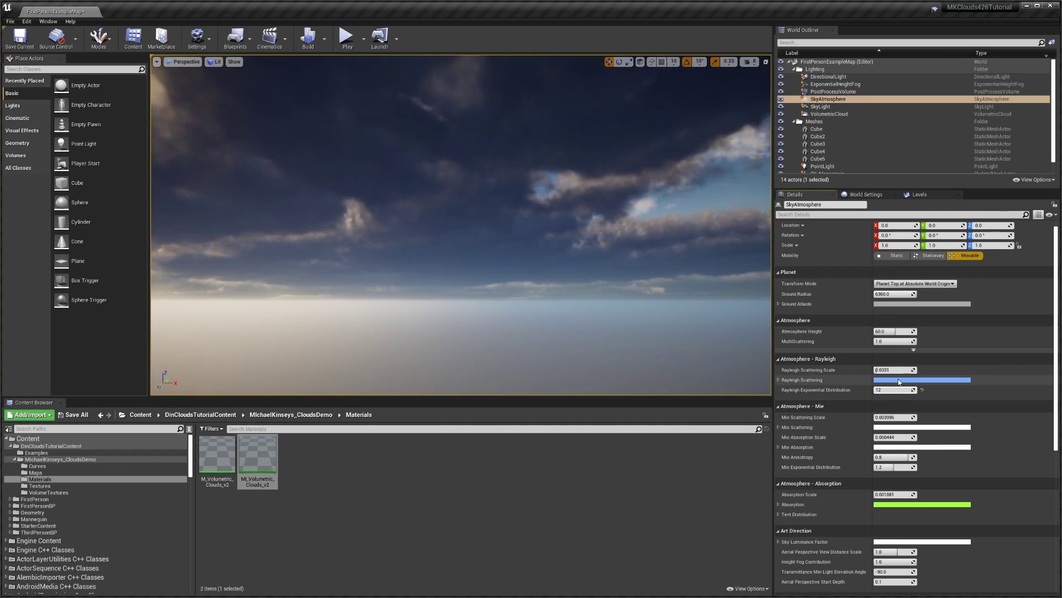
pyautogui.press('Return')
# Adjust the sun's angle and raise the SkyAtmosphere's Rayleigh Scattering Scale to about 0.043
pyautogui.moveTo(682, 175); pyautogui.dragTo(531, 182, button='right')
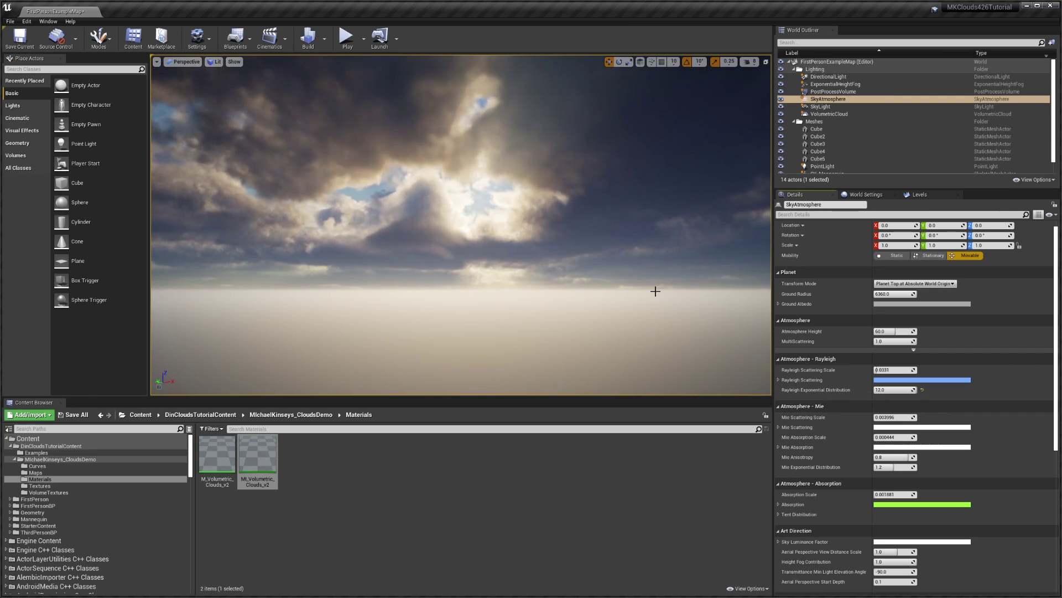
pyautogui.moveTo(656, 291); pyautogui.dragTo(648, 281, button='right')
pyautogui.hotkey('ctrl', 'l')
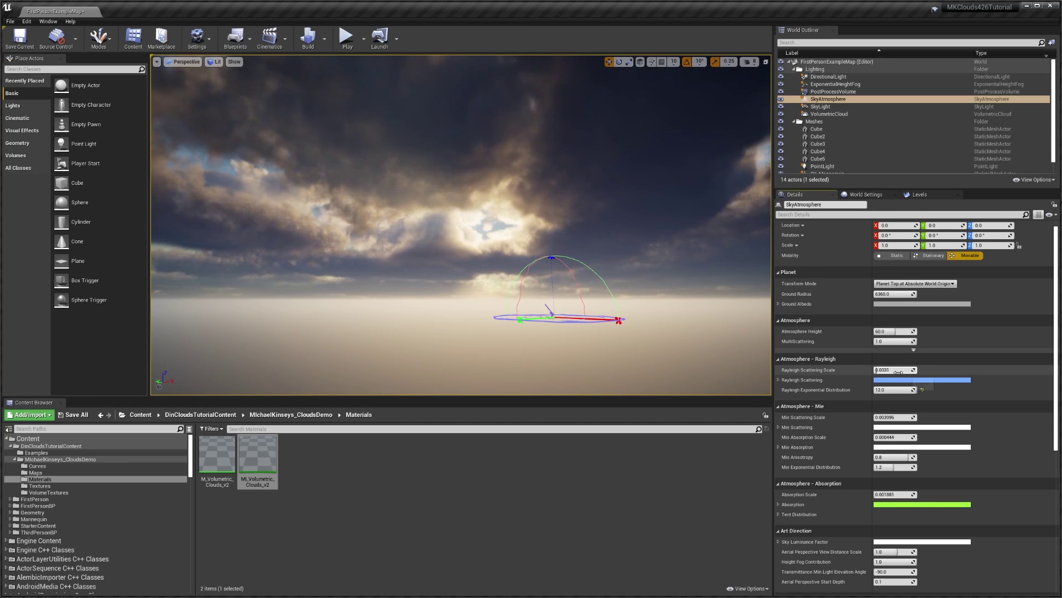
pyautogui.moveTo(898, 373); pyautogui.dragTo(919, 372)
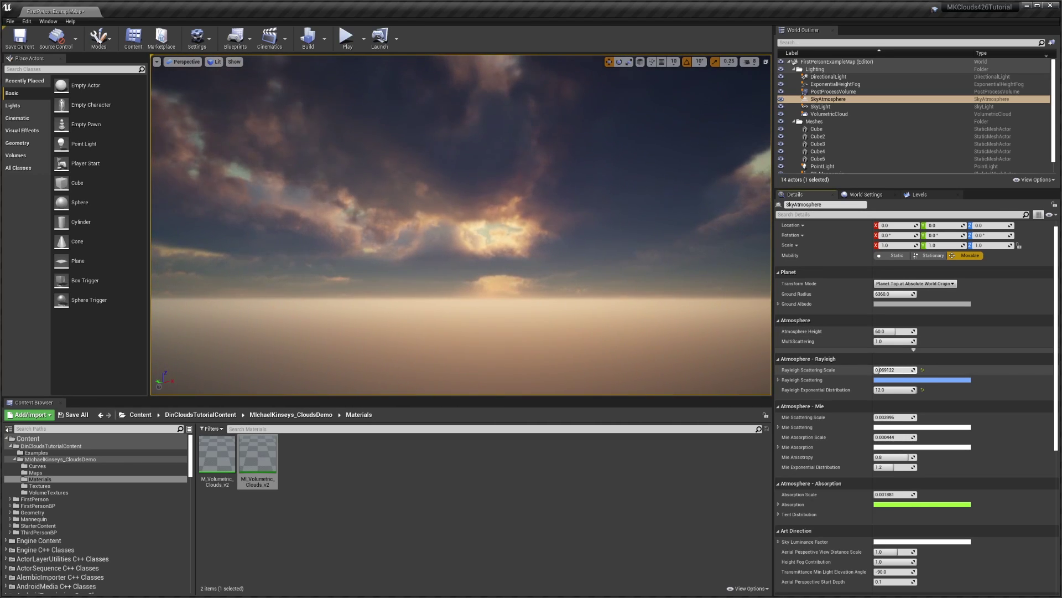
pyautogui.hotkey('ctrl', 'z')
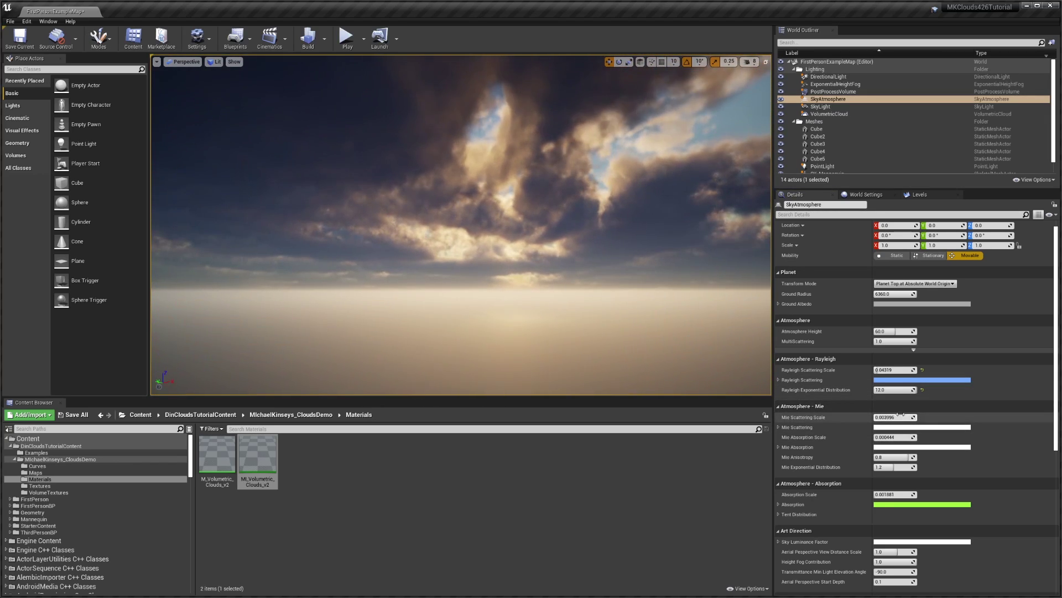
pyautogui.moveTo(891, 369); pyautogui.dragTo(908, 370)
pyautogui.hotkey('ctrl', 'z')
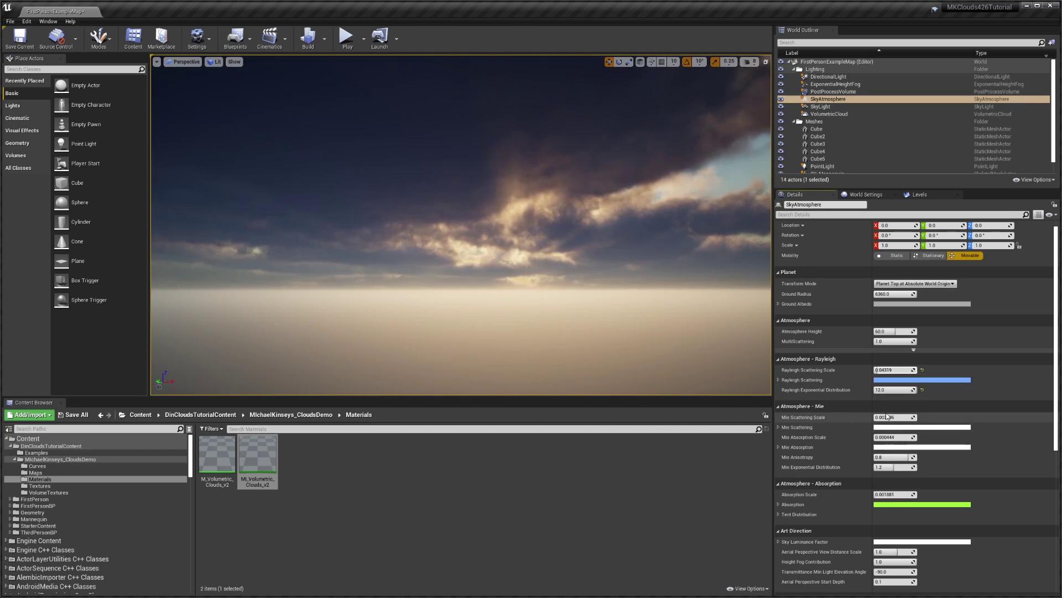
# Raise the SkyAtmosphere's Mie Scattering Scale to about 0.14 and rotate the sun higher to compare the haze
pyautogui.moveTo(888, 416)
pyautogui.mouseDown()
pyautogui.moveTo(907, 416)
pyautogui.moveTo(880, 417)
pyautogui.mouseUp()
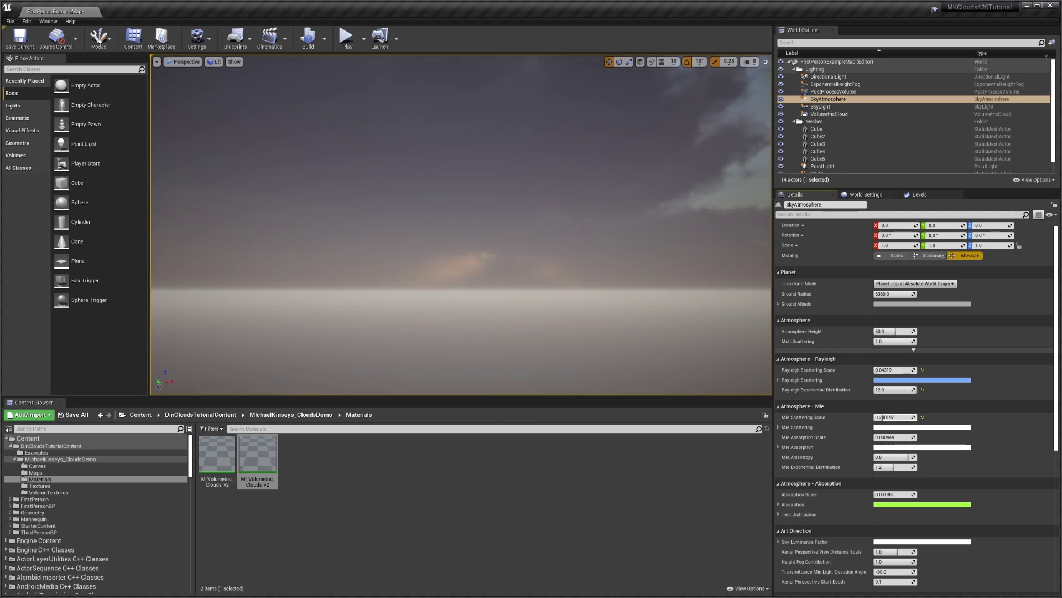
pyautogui.moveTo(879, 417); pyautogui.dragTo(872, 417)
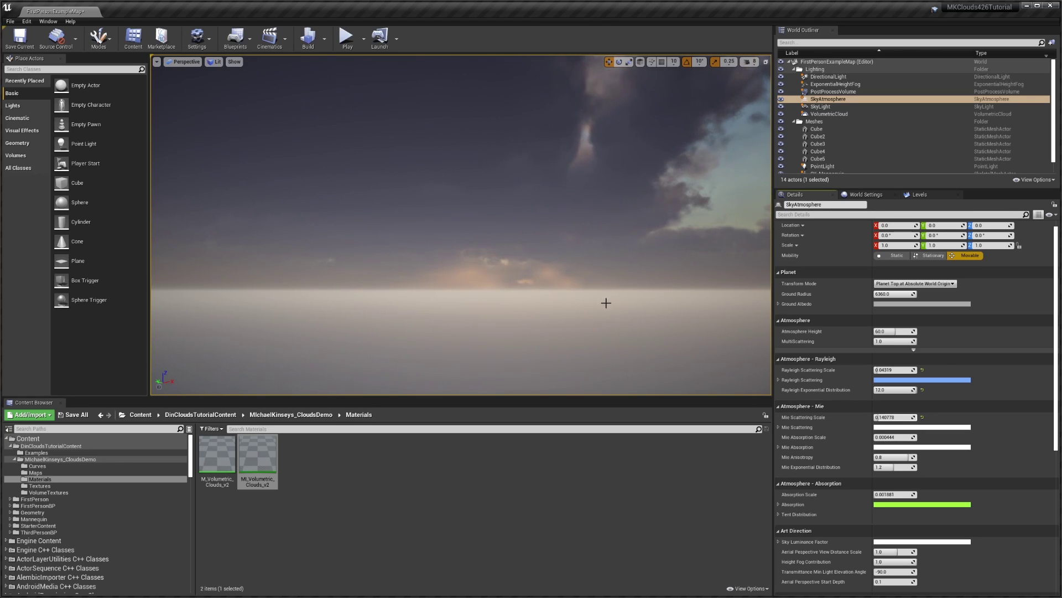
pyautogui.hotkey('ctrl', 'l')
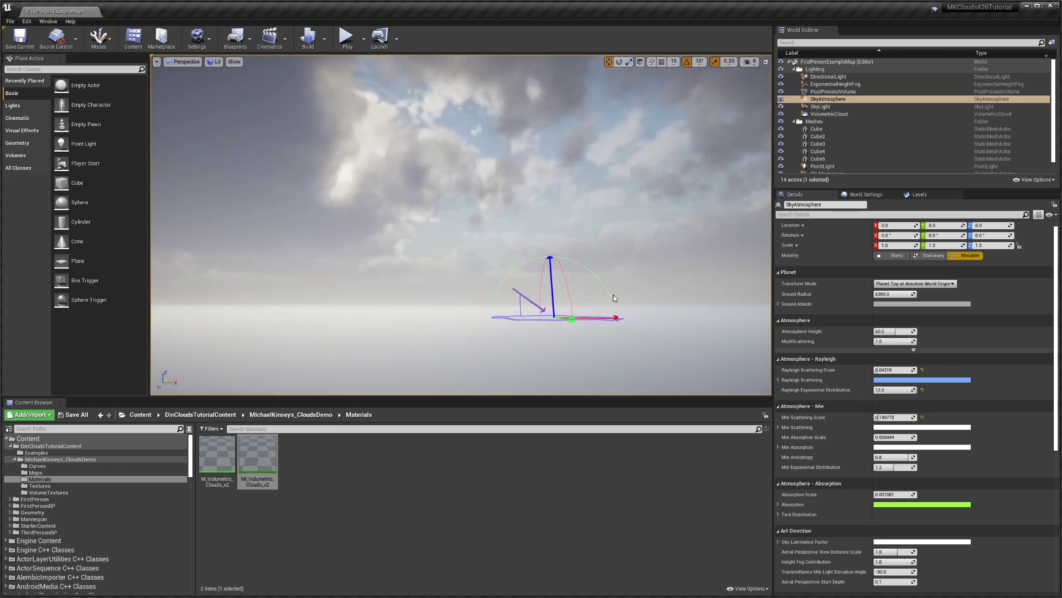
pyautogui.hotkey('ctrl', 'l')
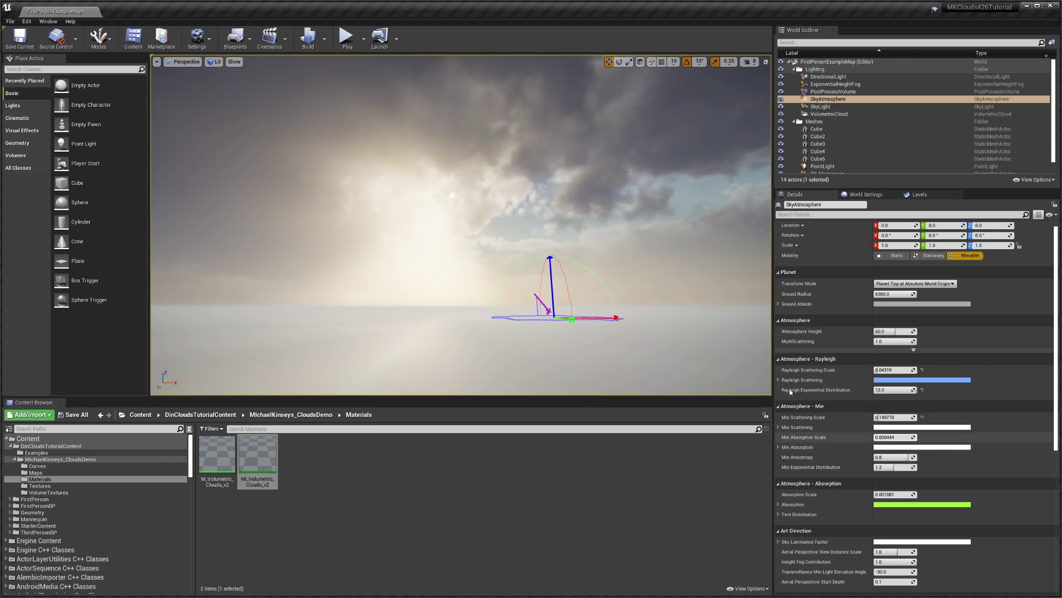
pyautogui.hotkey('ctrl', 'l')
pyautogui.press('s')
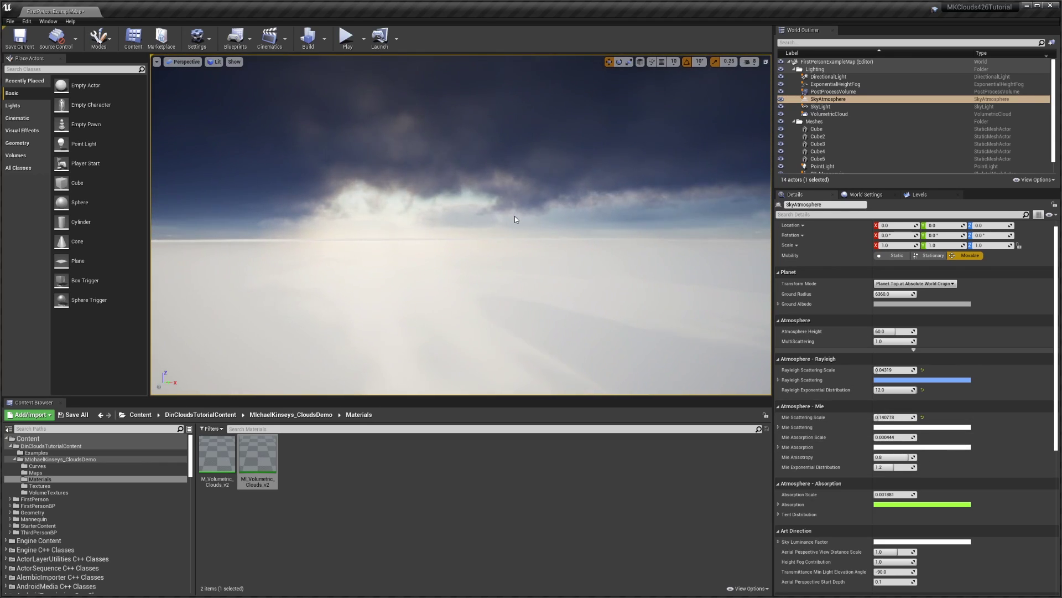
pyautogui.hotkey('ctrl', 'l')
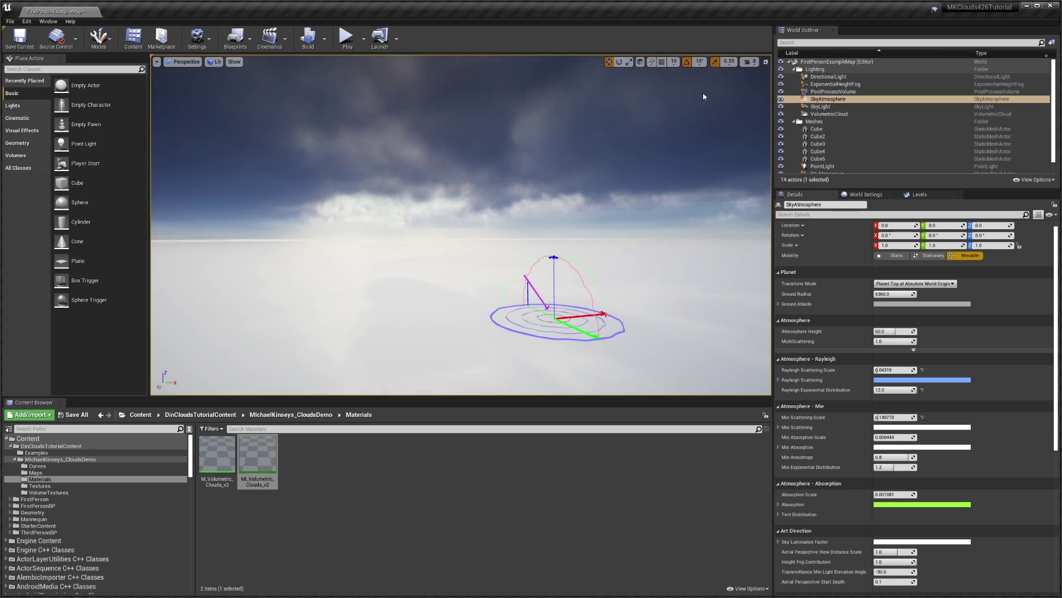
# Select the VolumetricCloud, try a Layer Height of 20.0, compare the clouds, and reset the height to its default
pyautogui.click(829, 114)
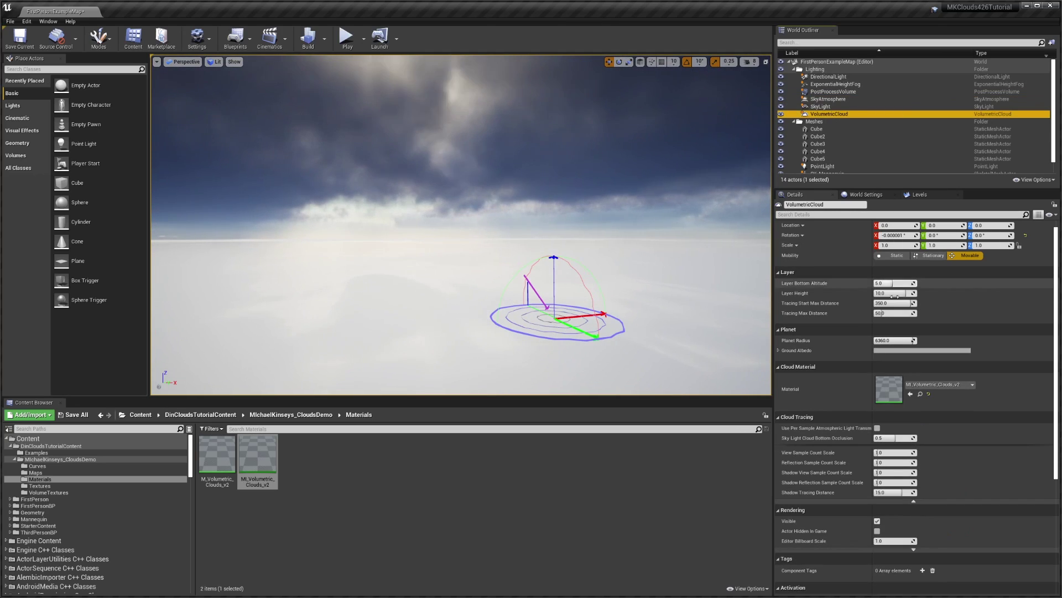
pyautogui.moveTo(686, 276); pyautogui.dragTo(670, 255, button='right')
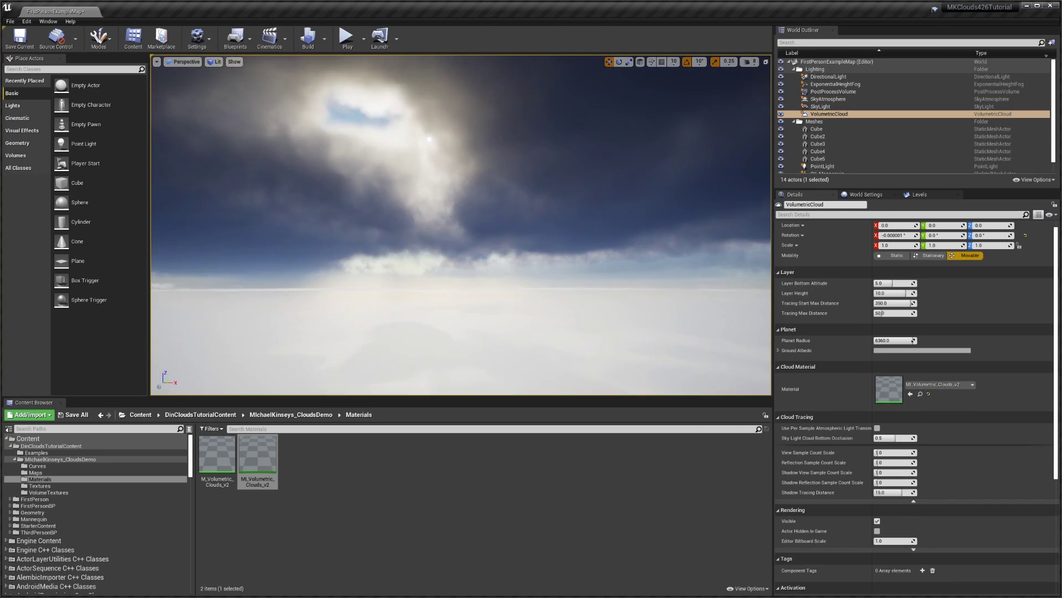
pyautogui.moveTo(892, 283); pyautogui.dragTo(913, 294)
pyautogui.hotkey('ctrl', 'z')
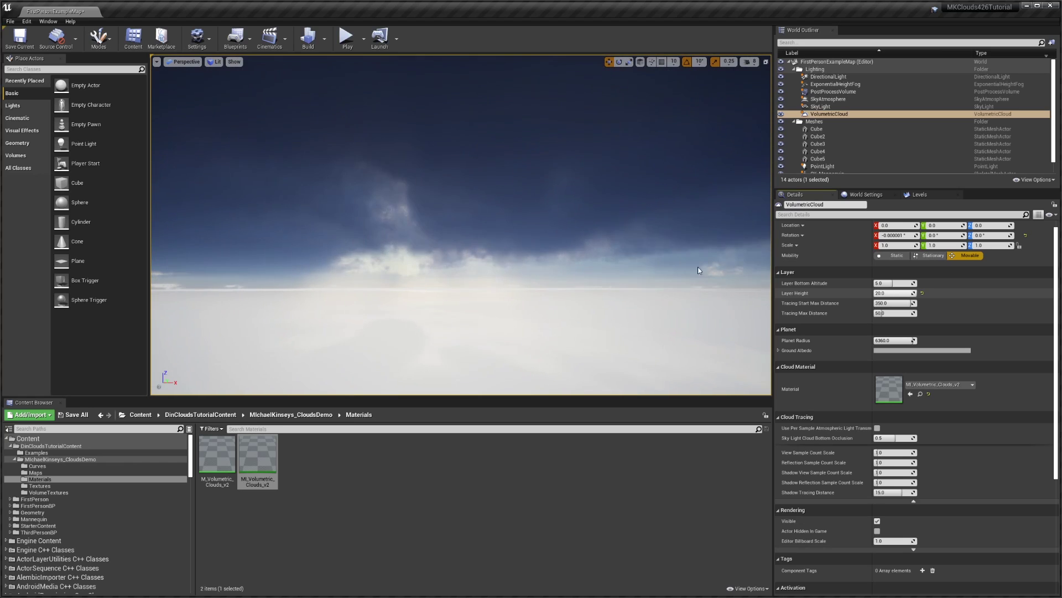
pyautogui.moveTo(698, 270); pyautogui.dragTo(705, 226, button='right')
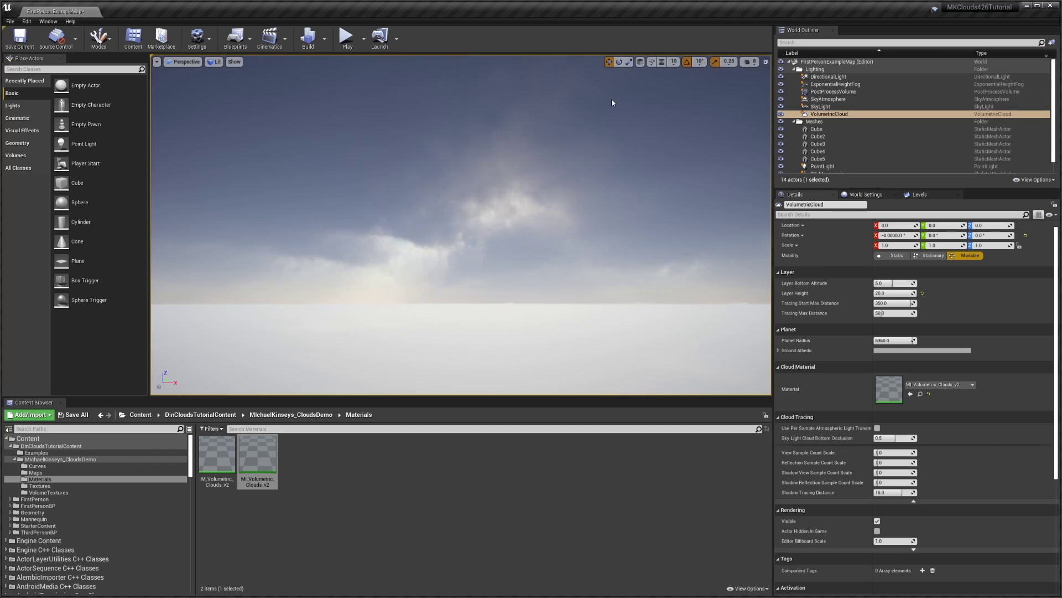
pyautogui.hotkey('ctrl', 'l')
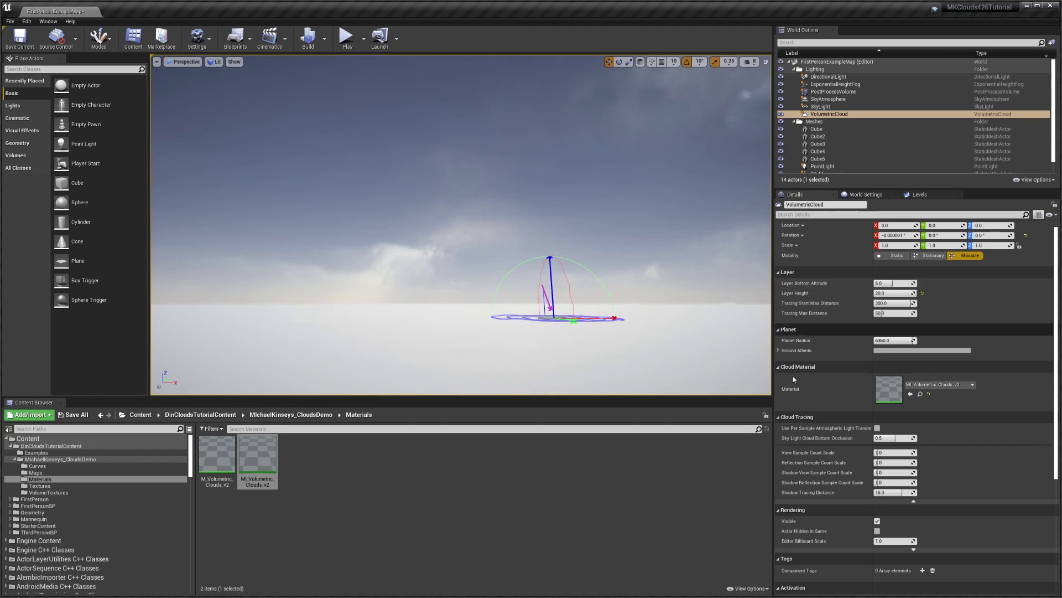
pyautogui.press('g')
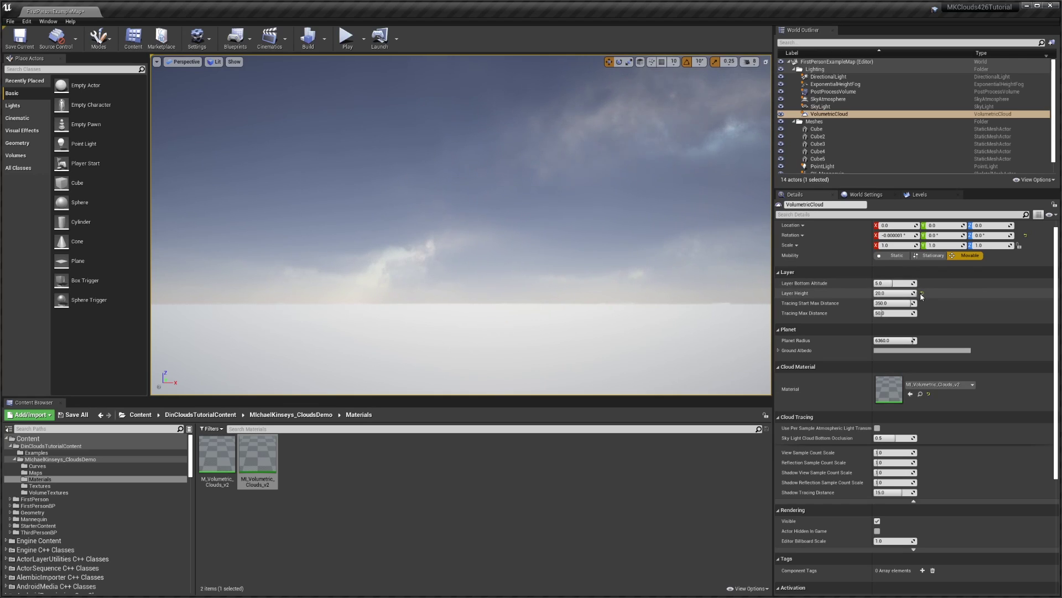
pyautogui.click(922, 294)
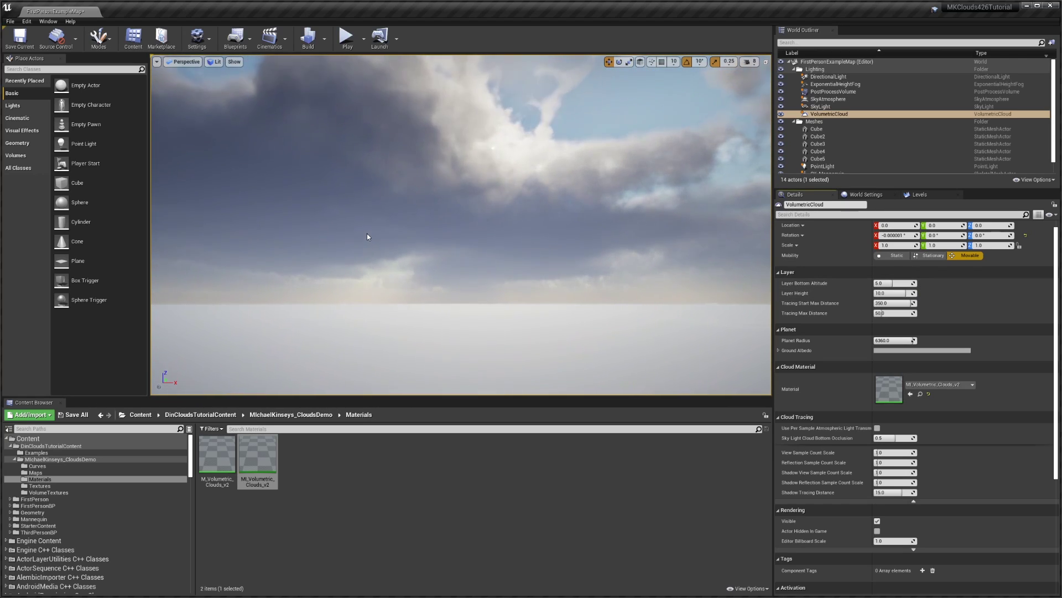
# Open MI_Volumetric_Clouds_v2 beside the viewport, try a CloudsTilableScale of about 149, and undo the change
pyautogui.doubleClick(883, 393)
pyautogui.moveTo(548, 5); pyautogui.dragTo(912, 51)
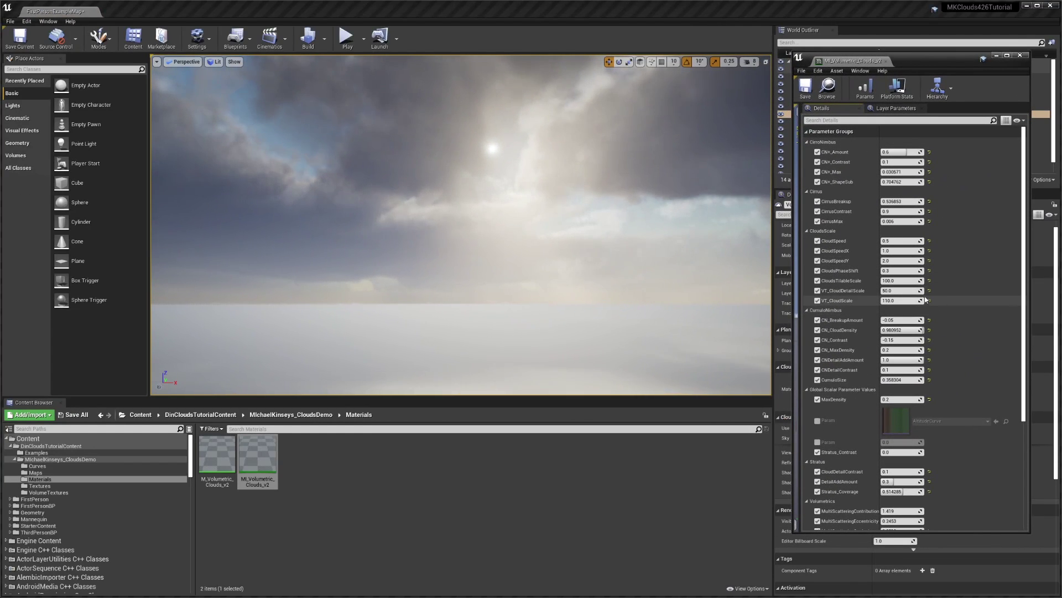
pyautogui.moveTo(902, 280)
pyautogui.mouseDown()
pyautogui.moveTo(867, 280)
pyautogui.moveTo(896, 280)
pyautogui.mouseUp()
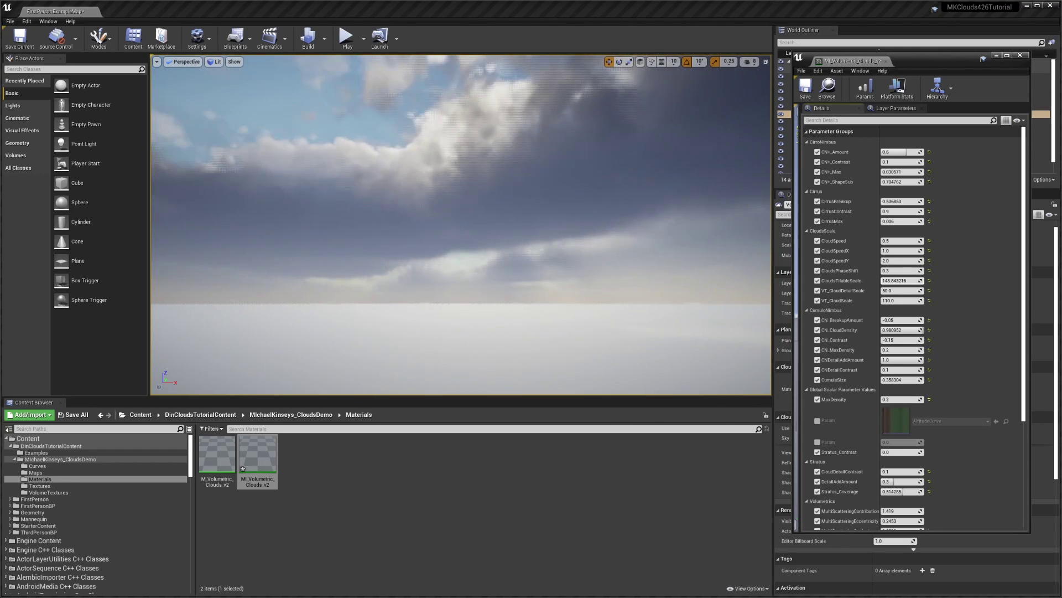
pyautogui.hotkey('ctrl', 'z')
# Examine the clouds from several directions and lower the sun to the horizon for a sunset
pyautogui.moveTo(553, 241); pyautogui.dragTo(747, 223, button='right')
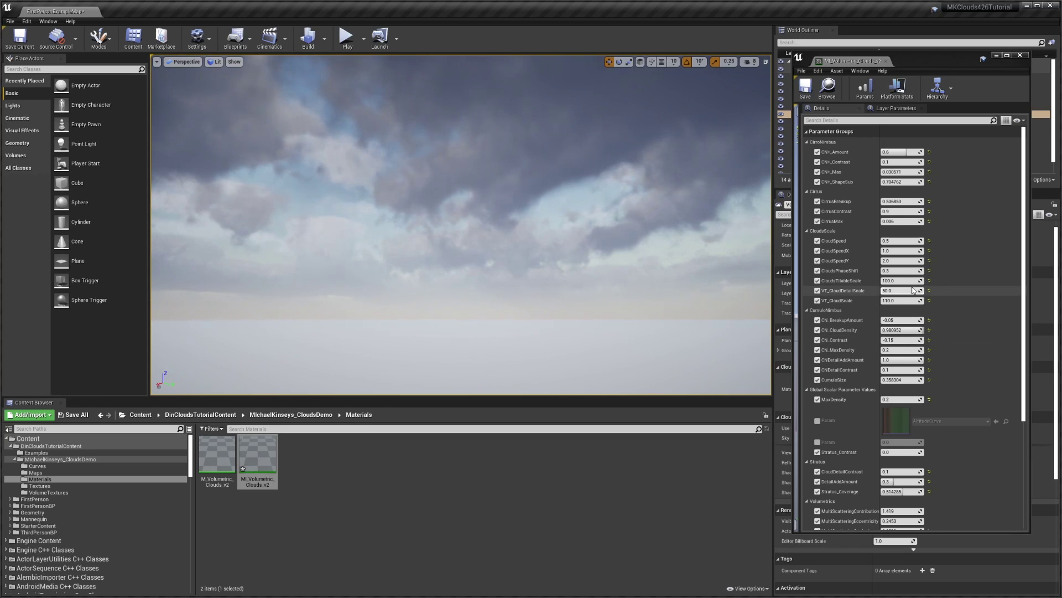
pyautogui.moveTo(664, 260); pyautogui.dragTo(730, 227, button='right')
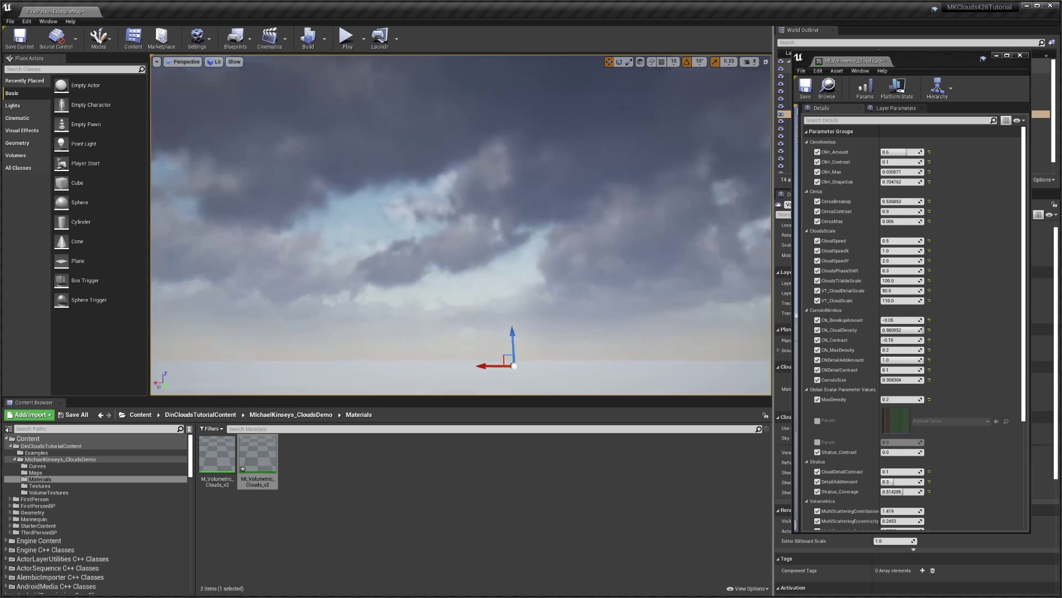
pyautogui.moveTo(572, 271); pyautogui.dragTo(758, 290, button='right')
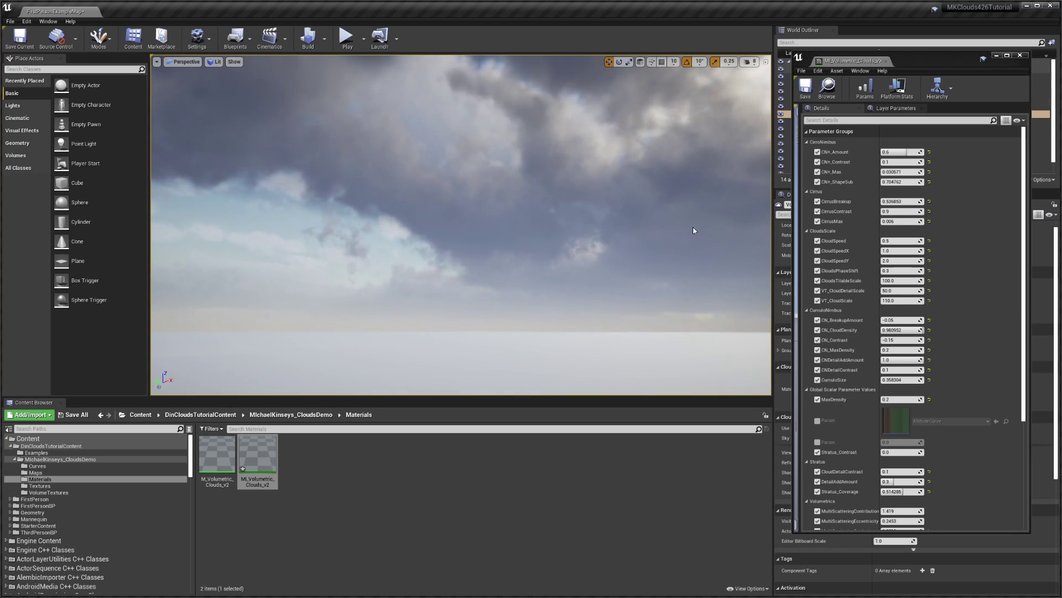
pyautogui.moveTo(598, 247); pyautogui.dragTo(576, 230, button='right')
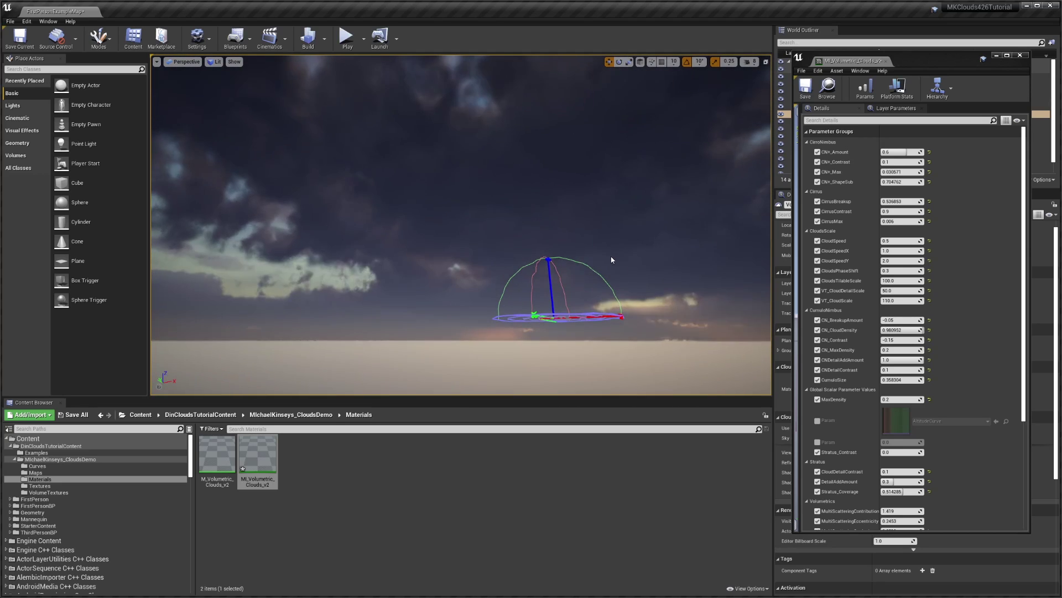
pyautogui.moveTo(612, 258); pyautogui.dragTo(702, 274, button='right')
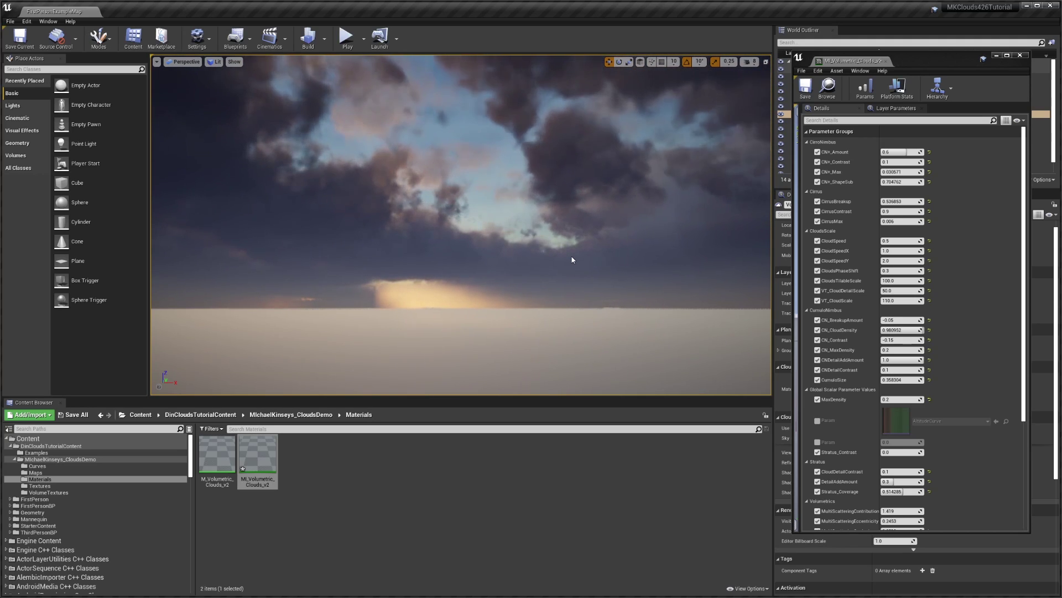
# Save MI_Volumetric_Clouds_v2 and look around the clouds in the sunset sky
pyautogui.click(273, 485)
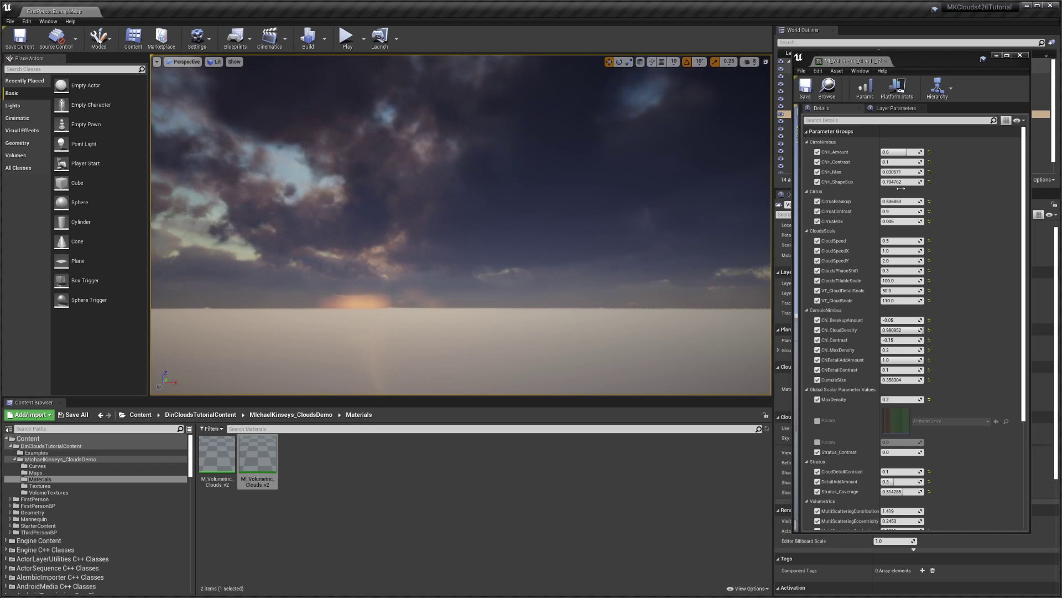
pyautogui.moveTo(698, 147); pyautogui.dragTo(758, 134, button='right')
pyautogui.moveTo(465, 236); pyautogui.dragTo(464, 243, button='right')
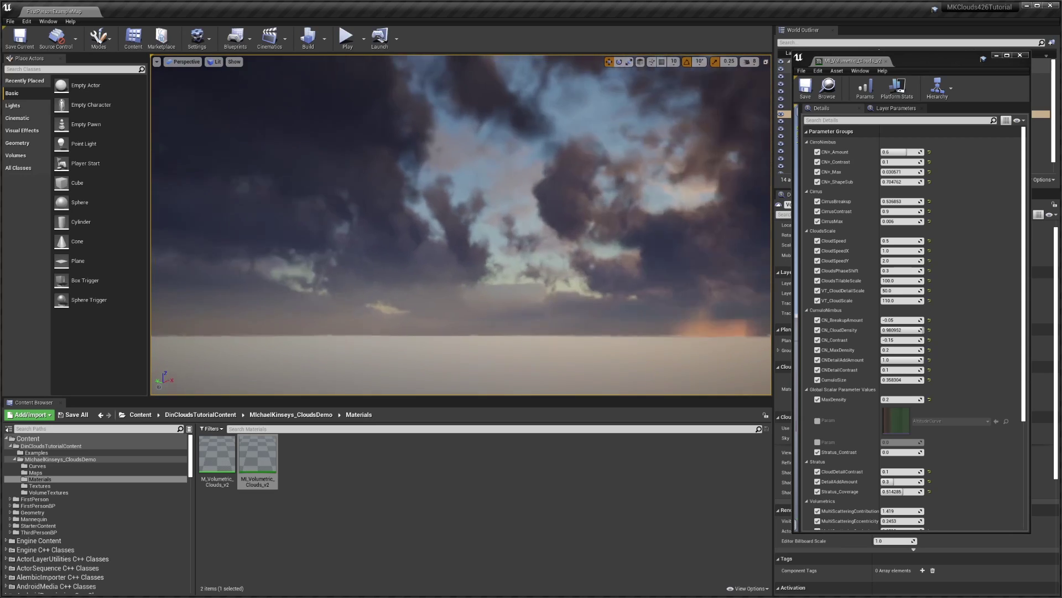